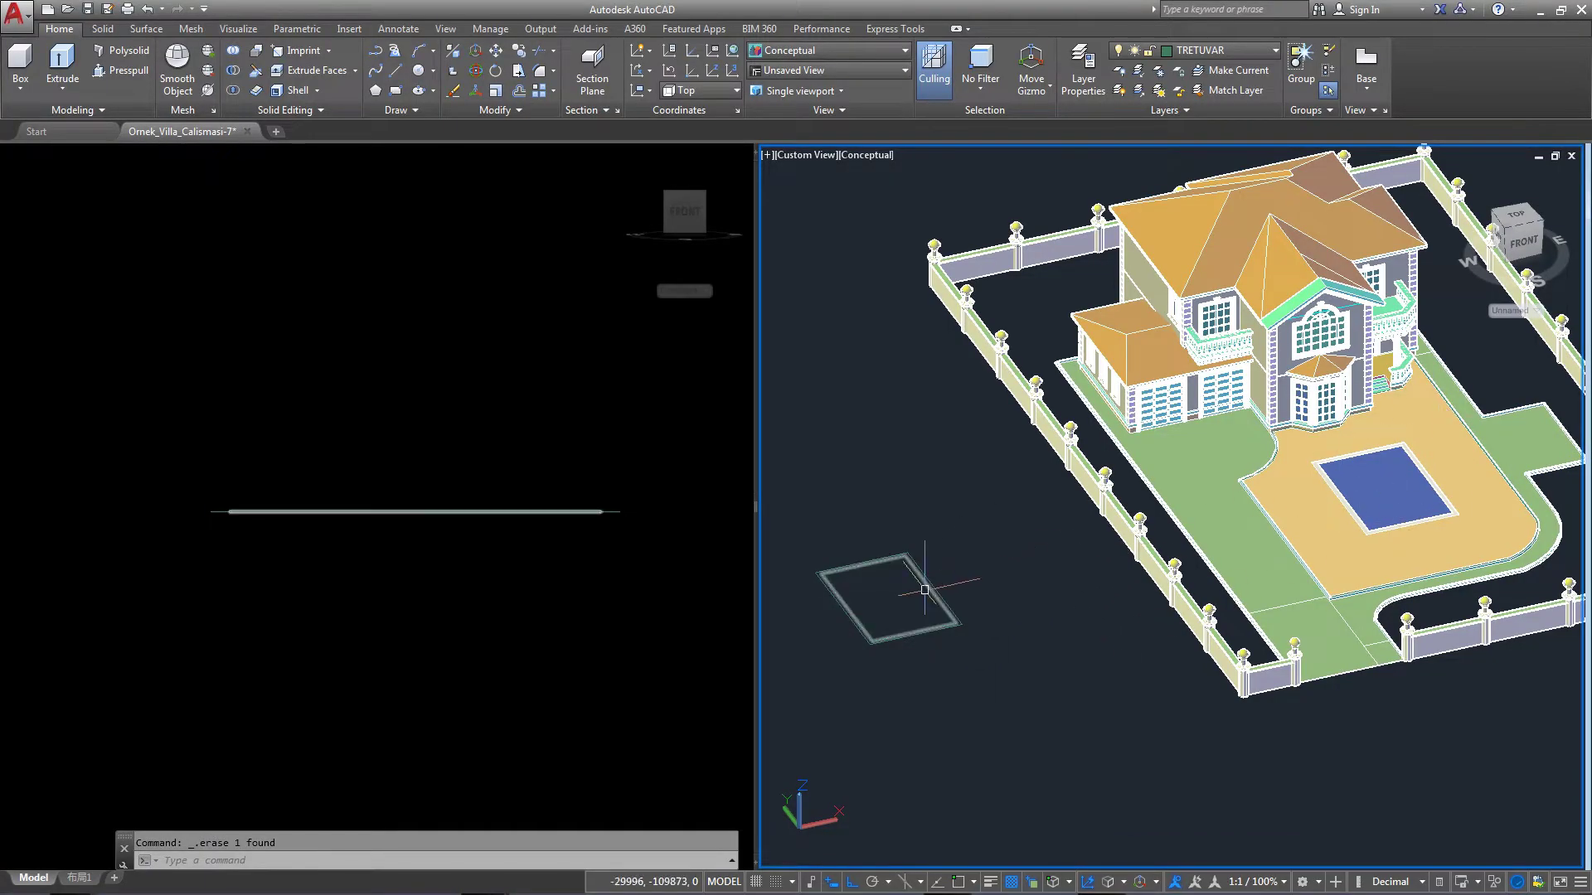
Zoom to the separate square pool outline, select it and view it from the top.
scroll(1318, 585, "up", 3)
scroll(1271, 557, "down", 5)
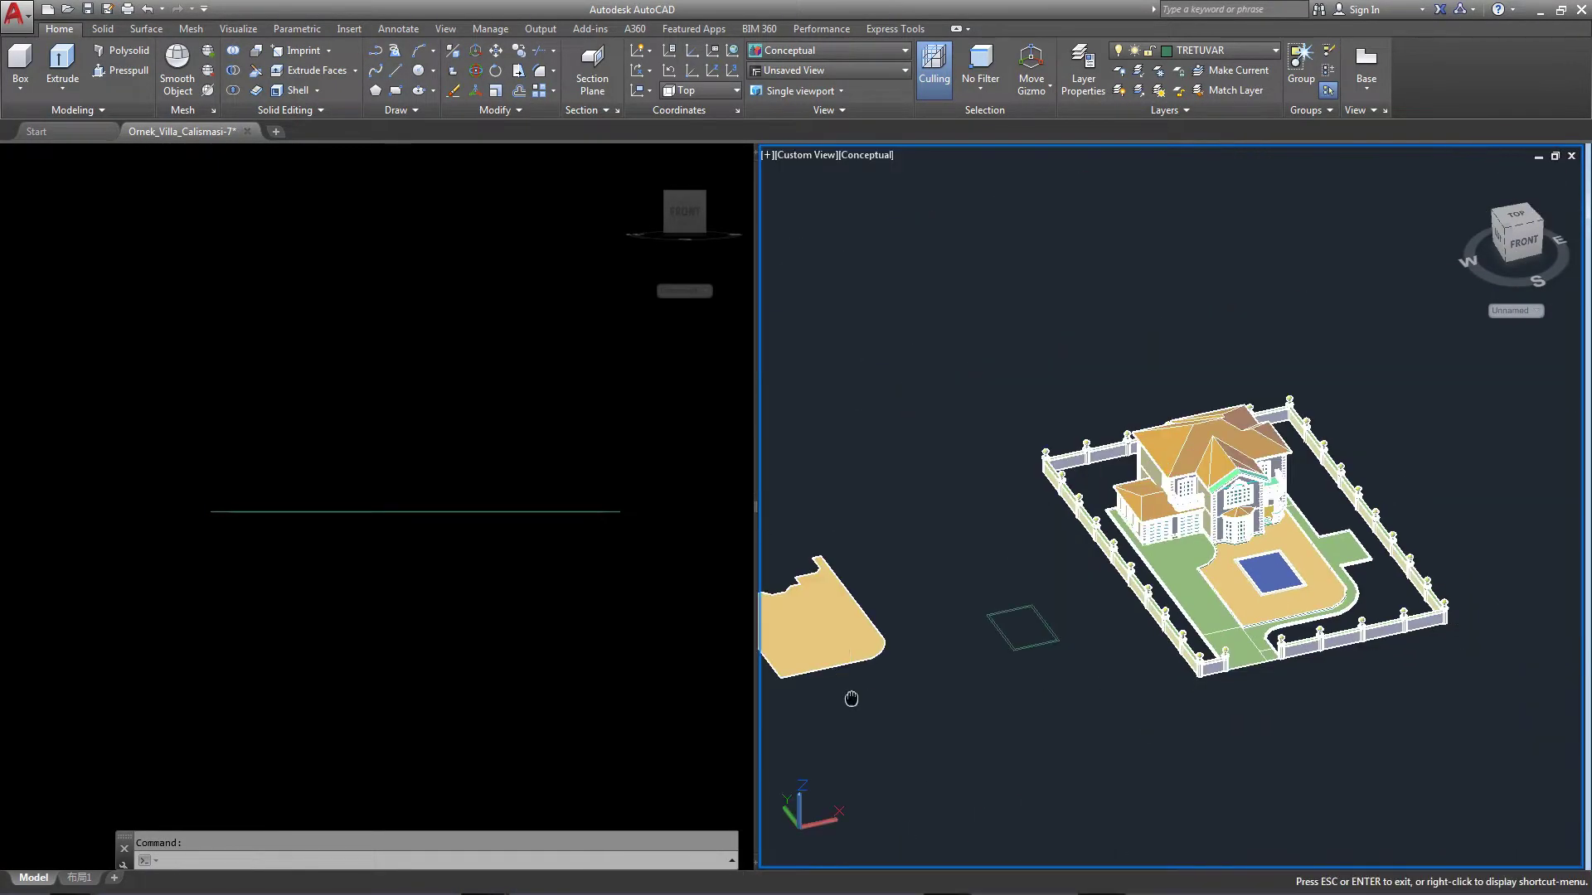
scroll(1155, 586, "up", 2)
scroll(1144, 583, "up", 2)
scroll(1142, 582, "up", 3)
scroll(1141, 582, "up", 2)
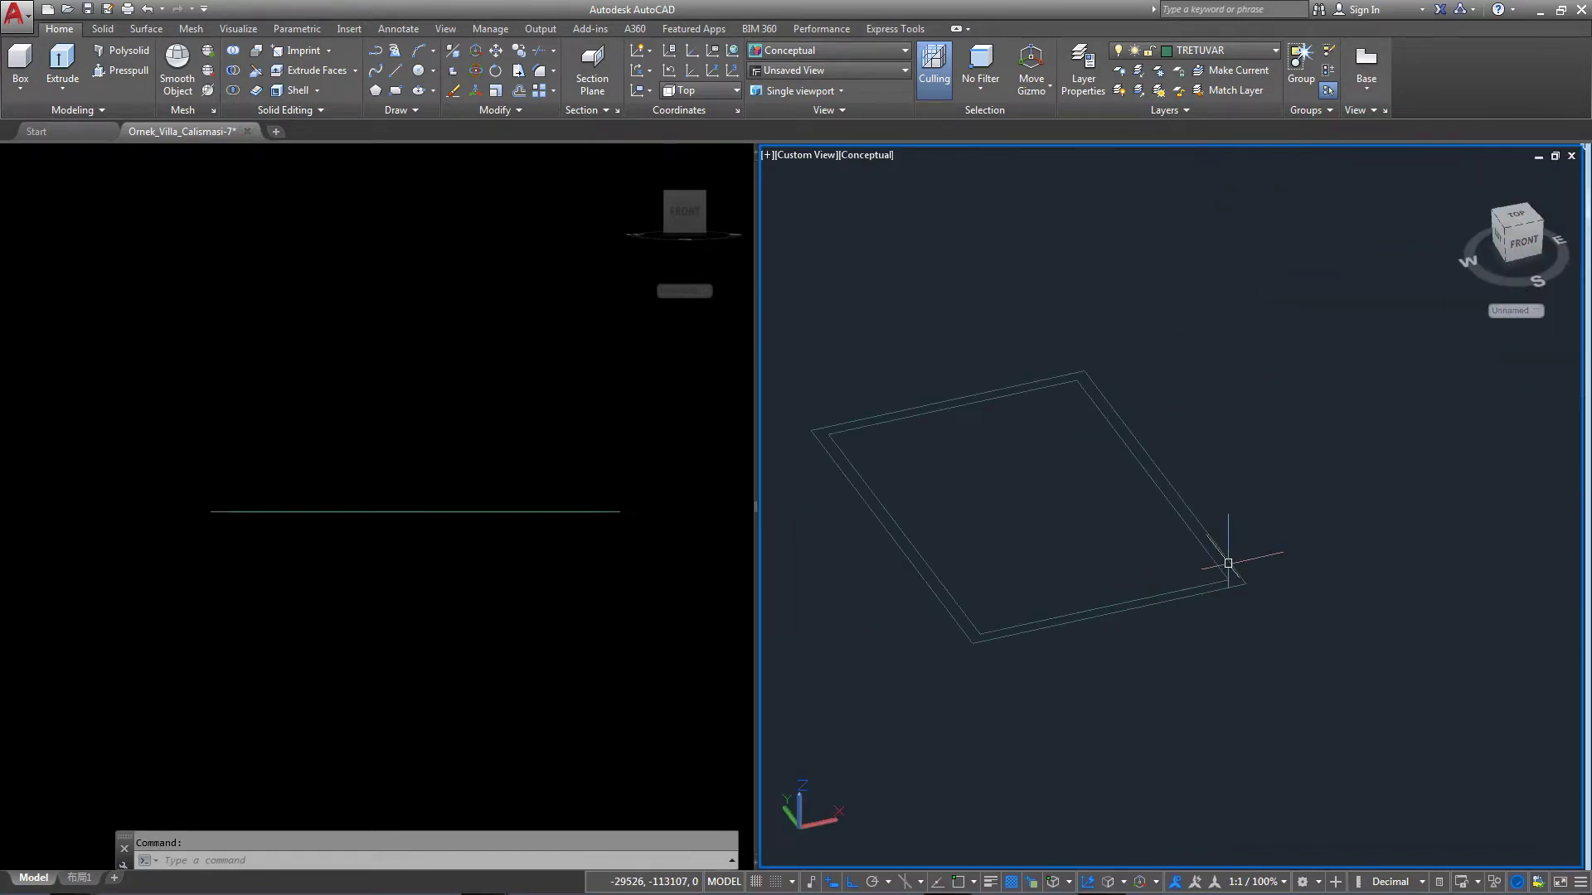
left_click(1230, 564)
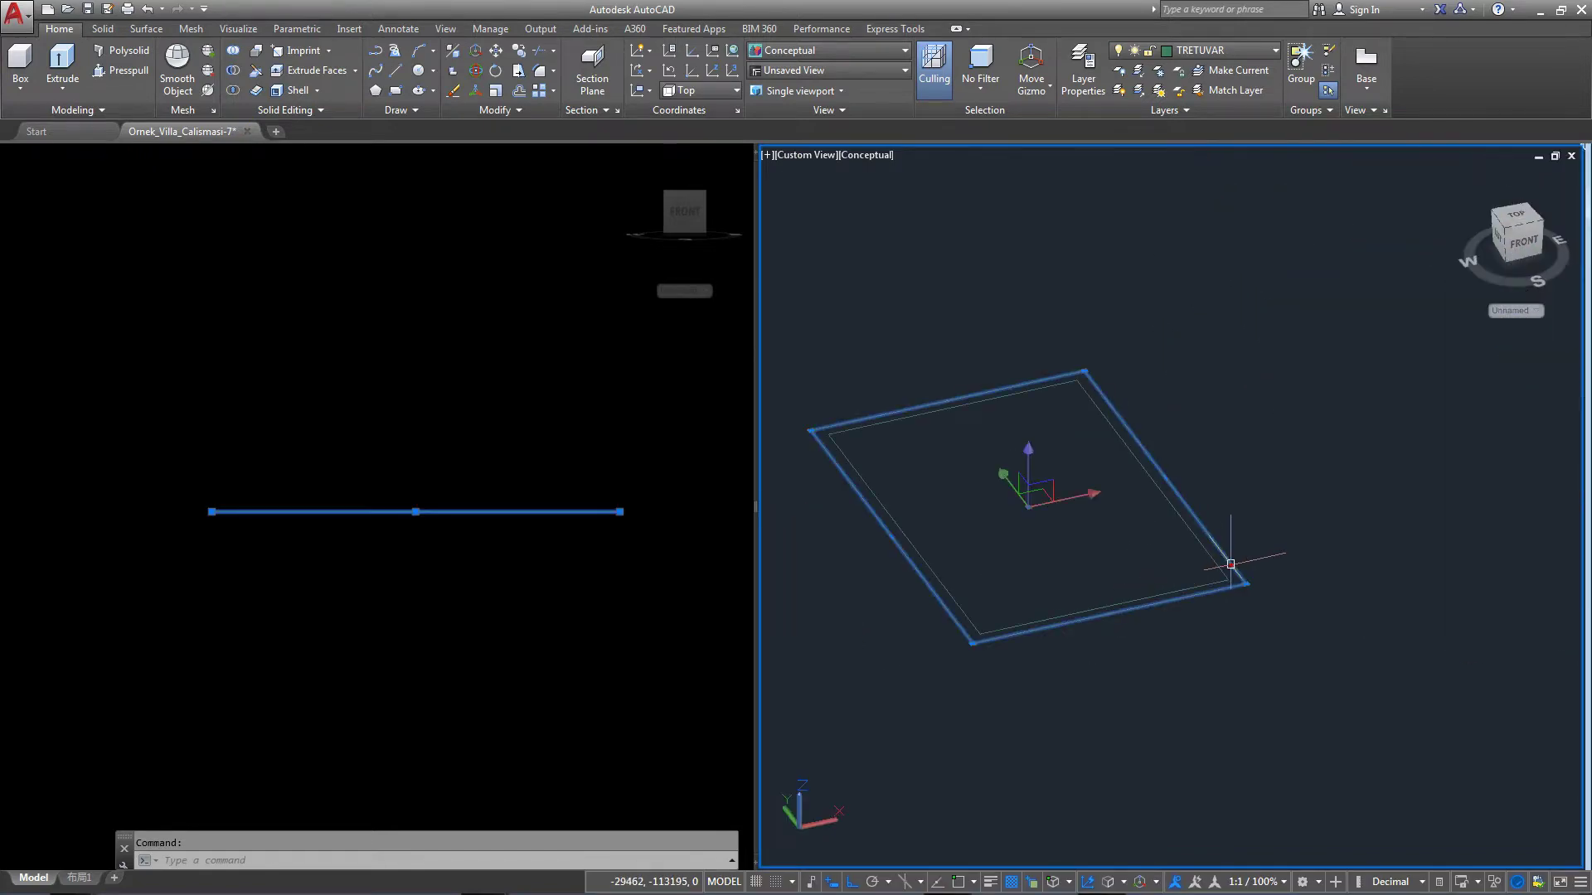
left_click(1517, 230)
middle_click_drag(1354, 483, 1308, 466)
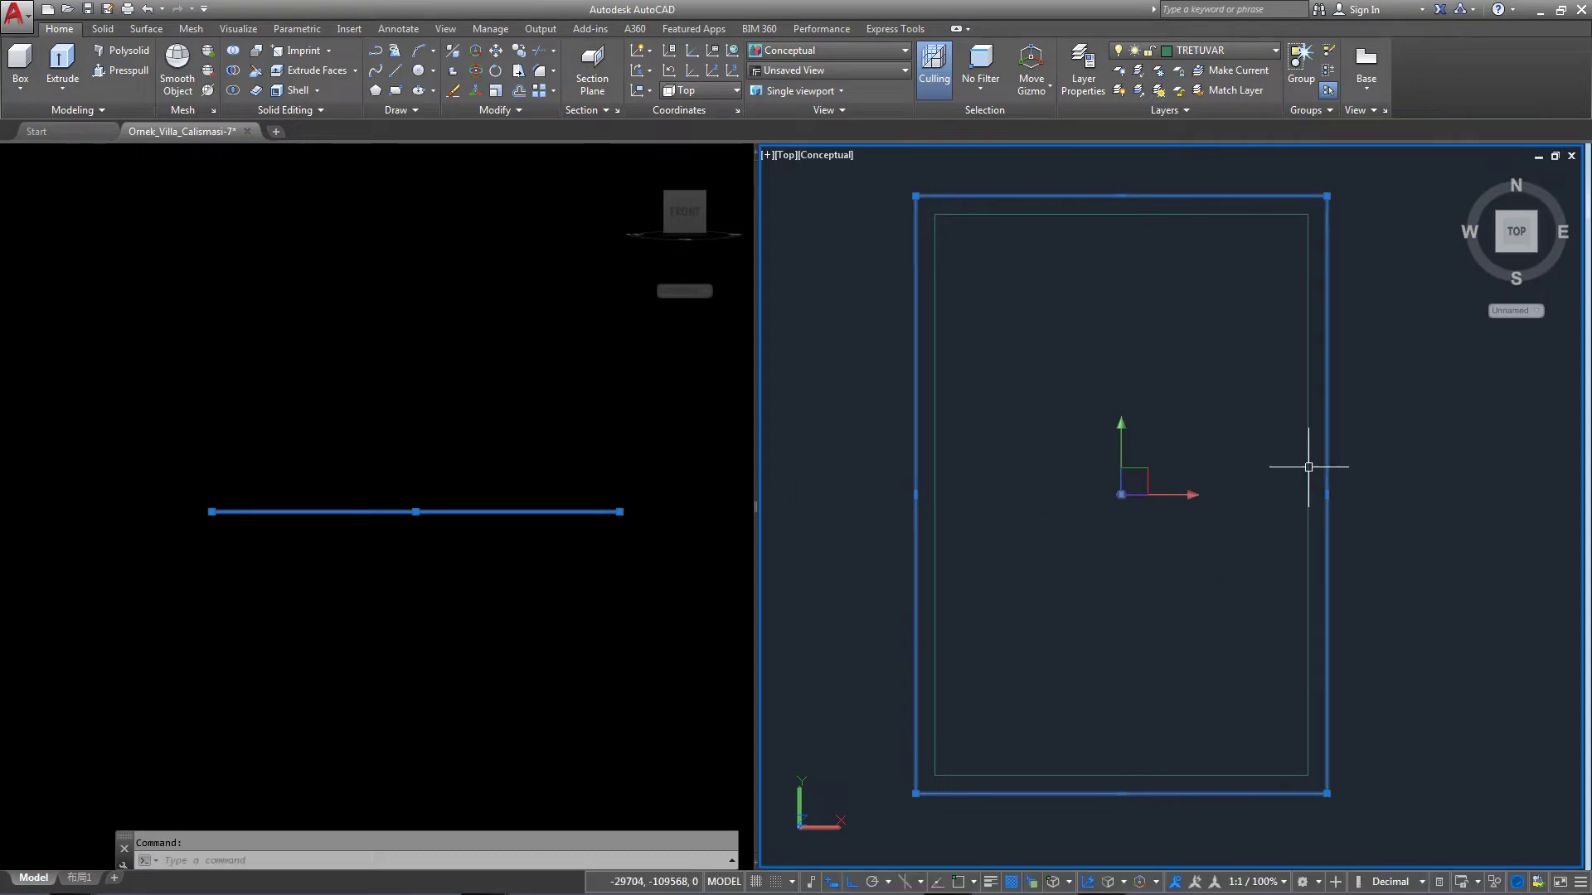
Offset the pool rectangle's edge 20 units outward.
scroll(1052, 340, "down", 2)
type("O")
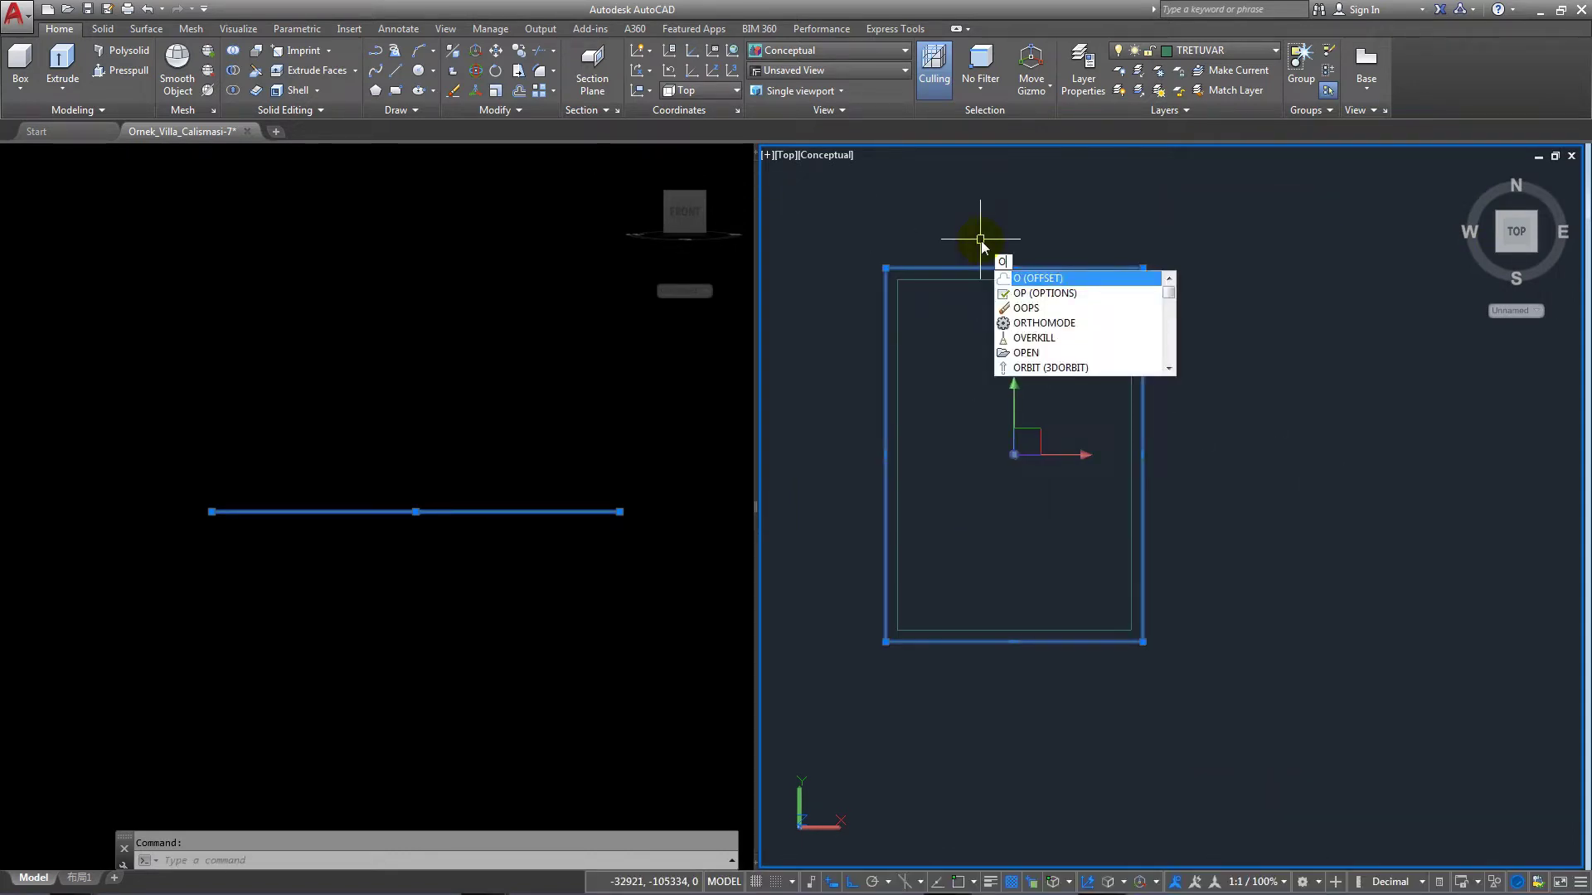
key("Return")
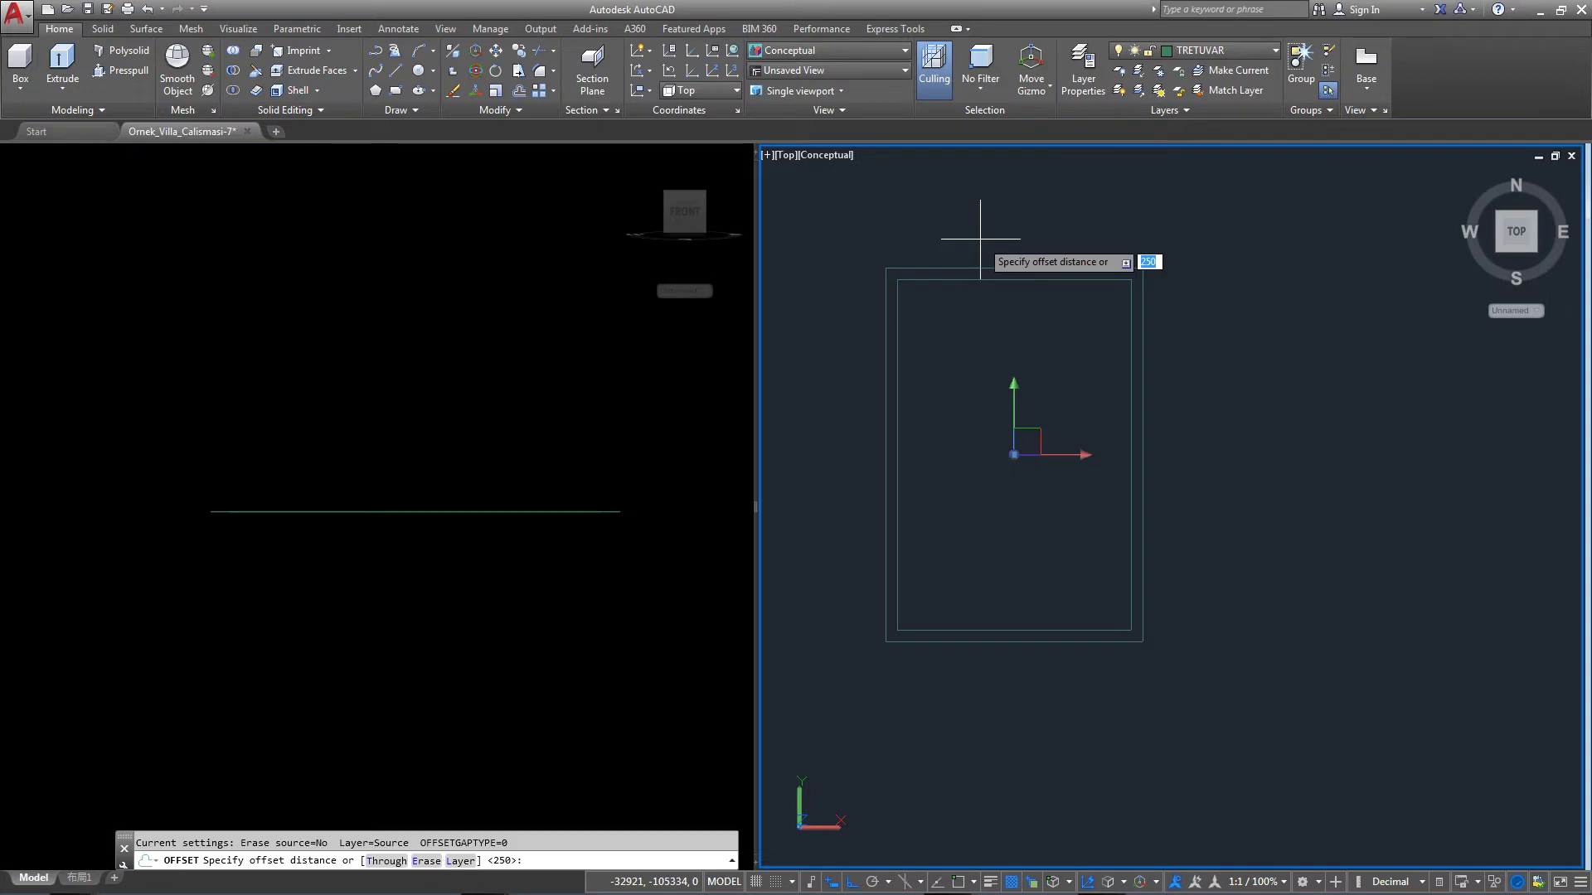
key("Return")
scroll(1027, 240, "up", 5)
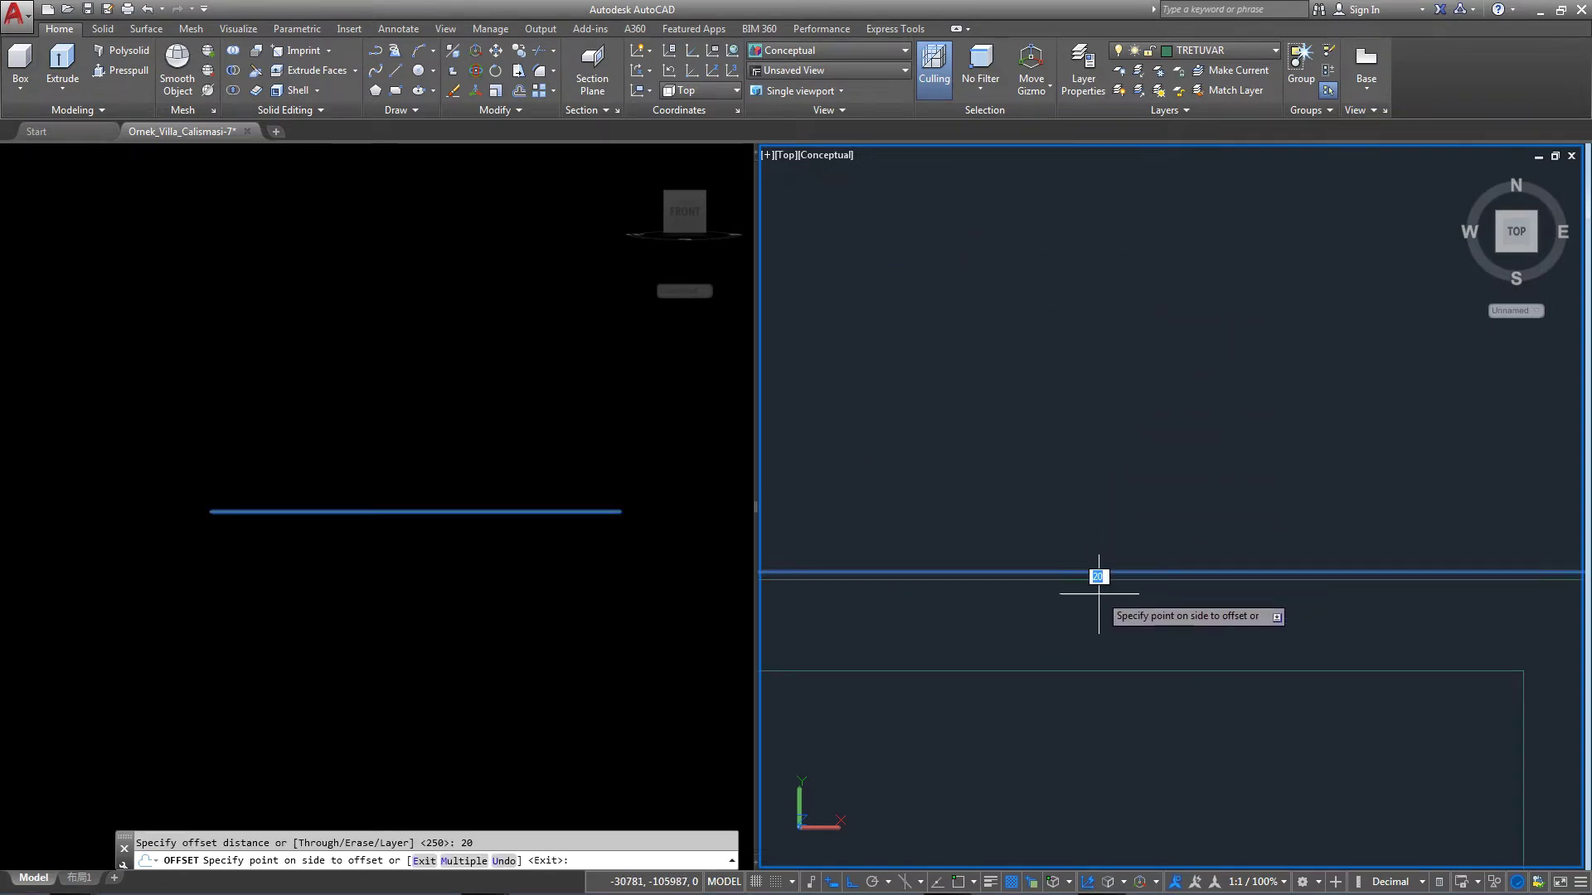
left_click(1104, 425)
right_click(1105, 420)
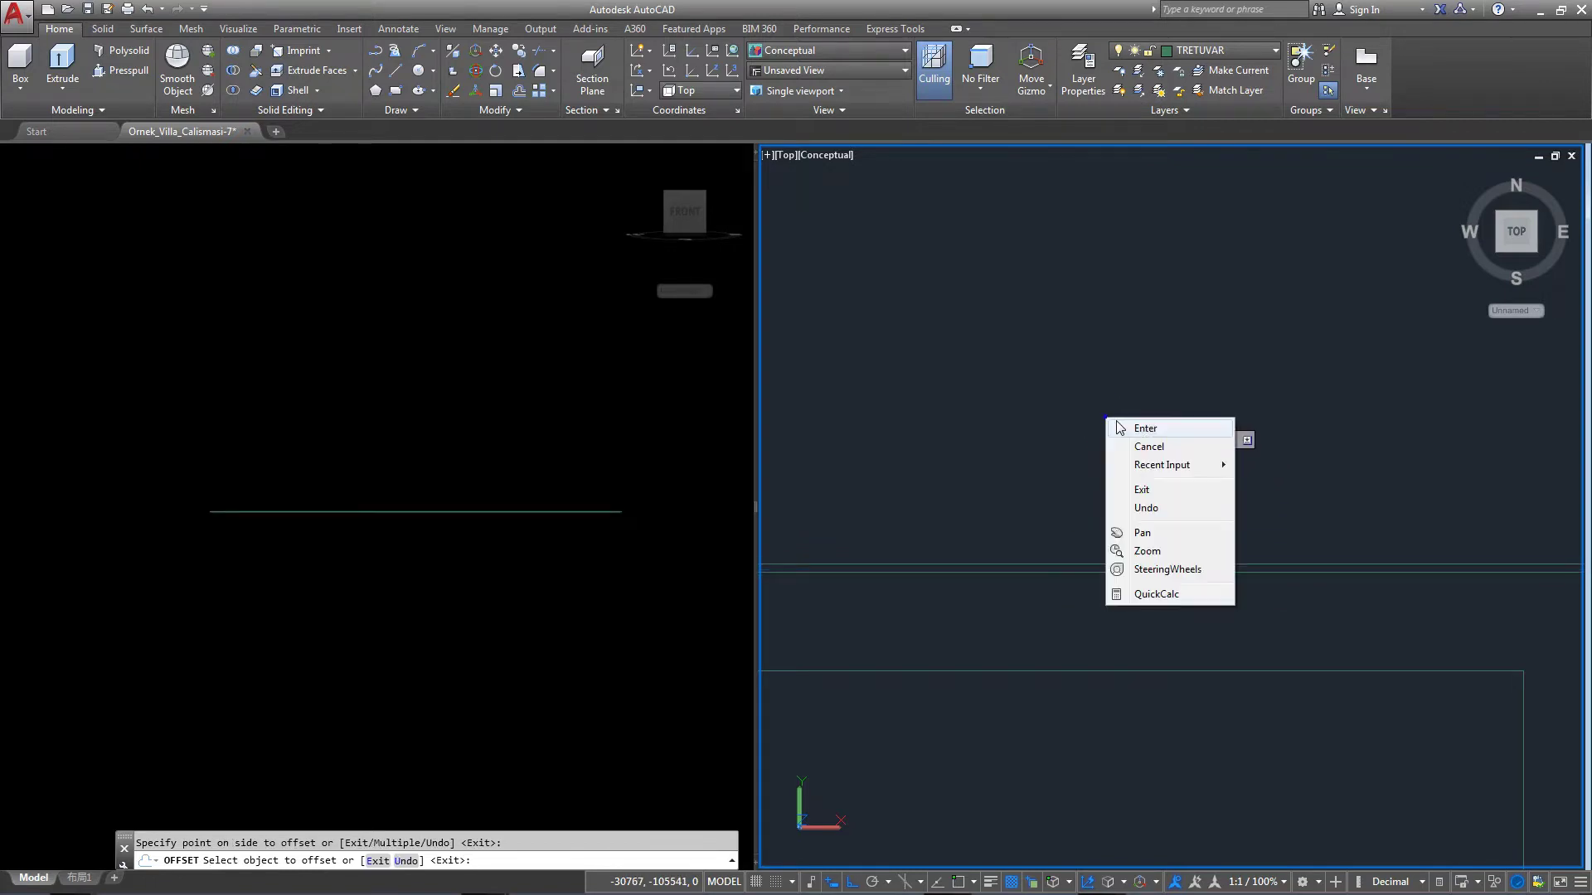
left_click(1127, 424)
key("Escape")
left_click(1091, 562)
scroll(1095, 559, "down", 3)
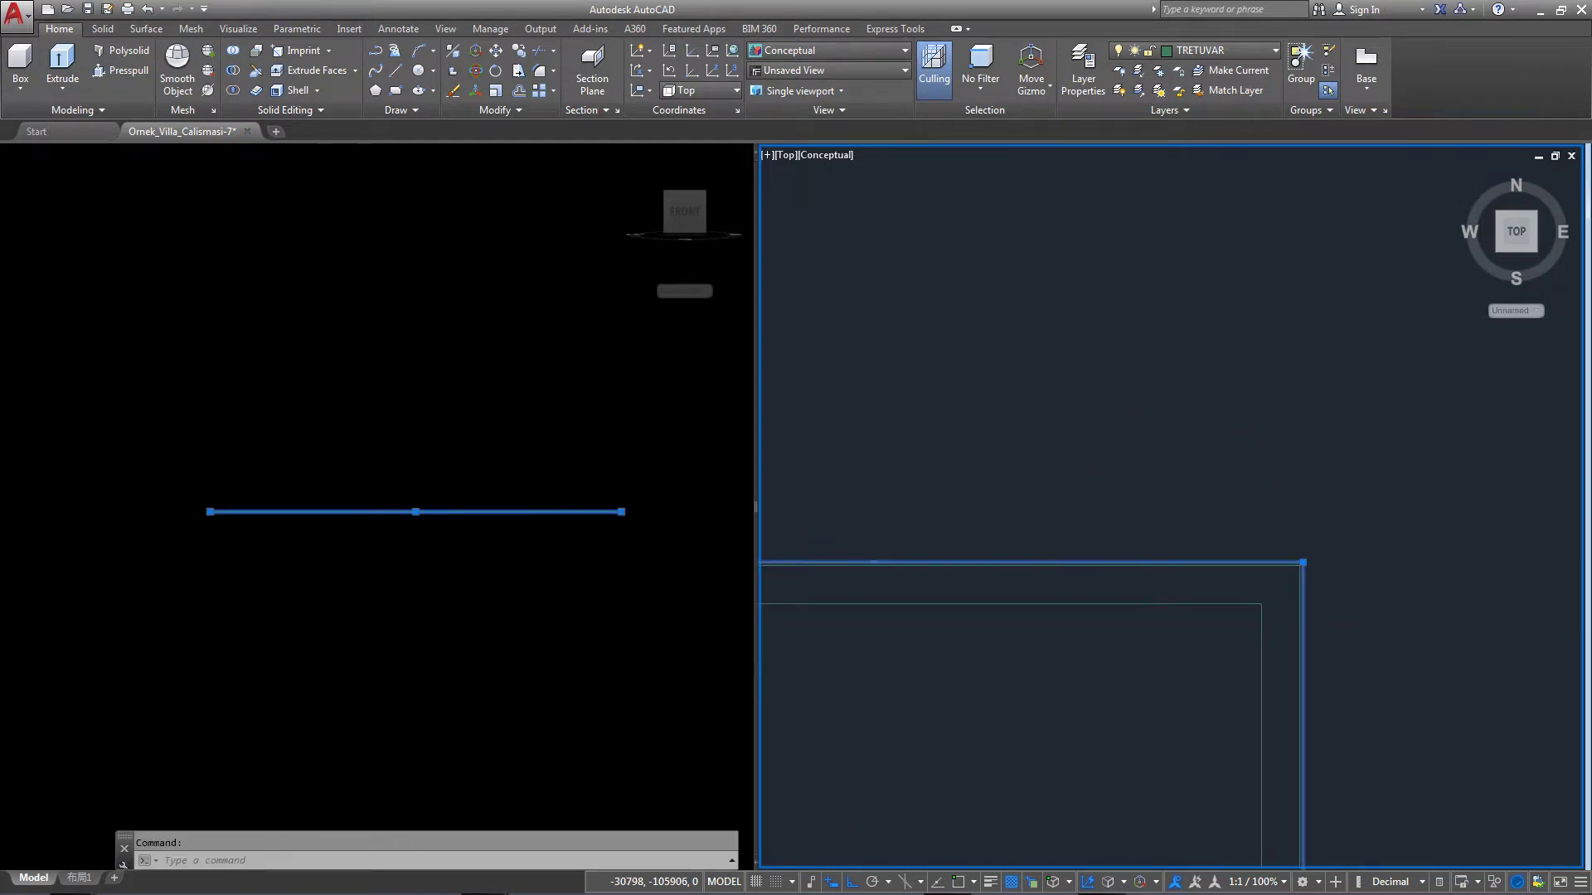
scroll(1260, 597, "down", 1)
scroll(1260, 599, "up", 3)
scroll(1234, 572, "up", 2)
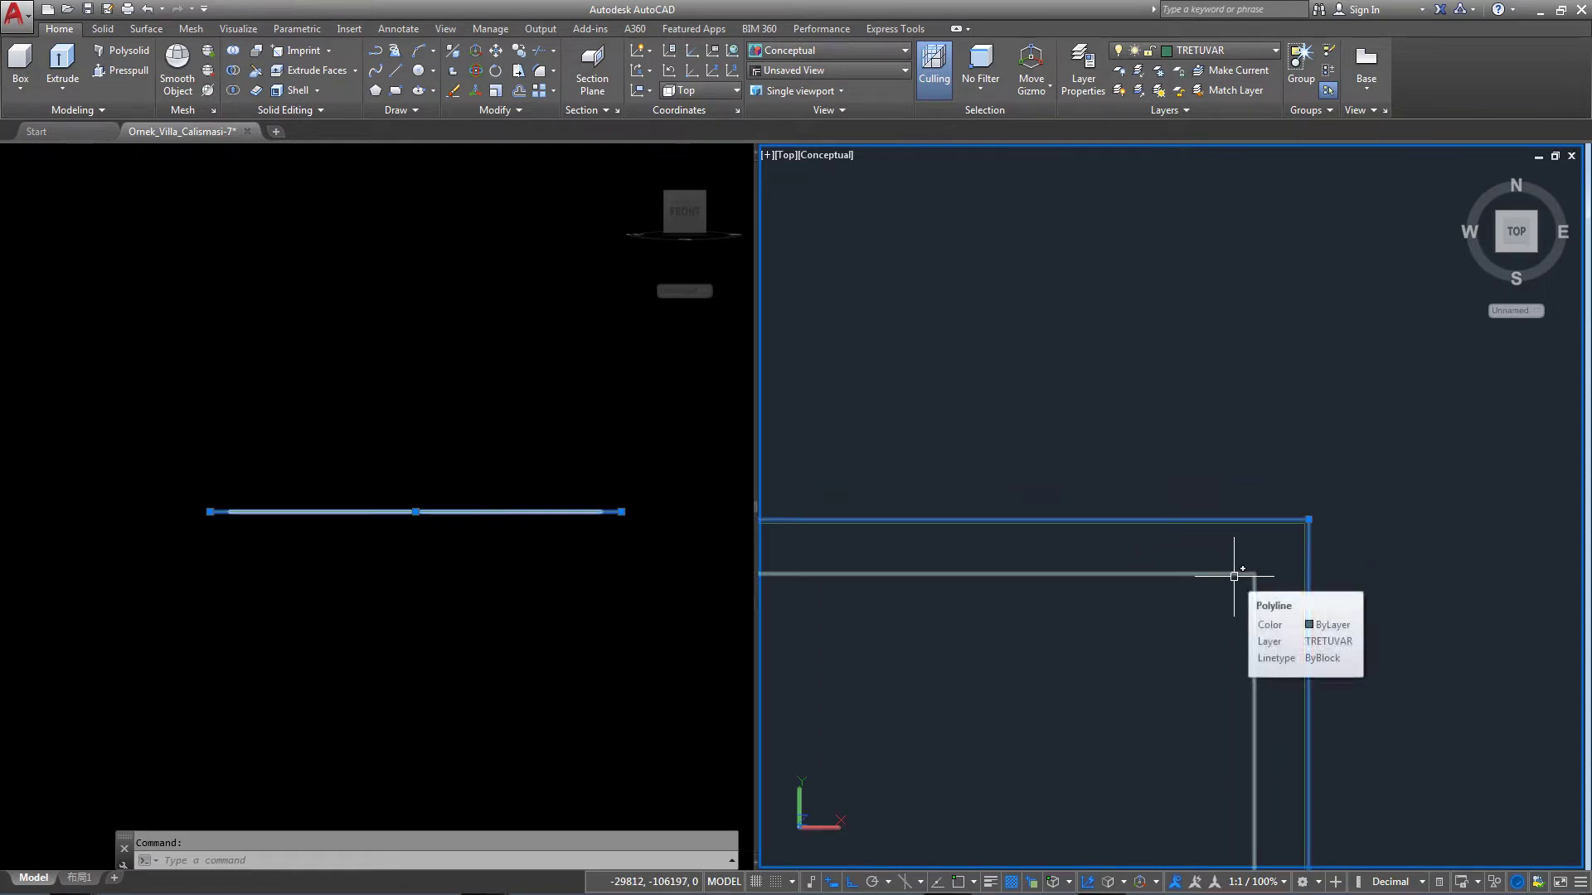
key("Escape")
Offset the inner outline 20 units inward, keeping the same distance.
key("Return")
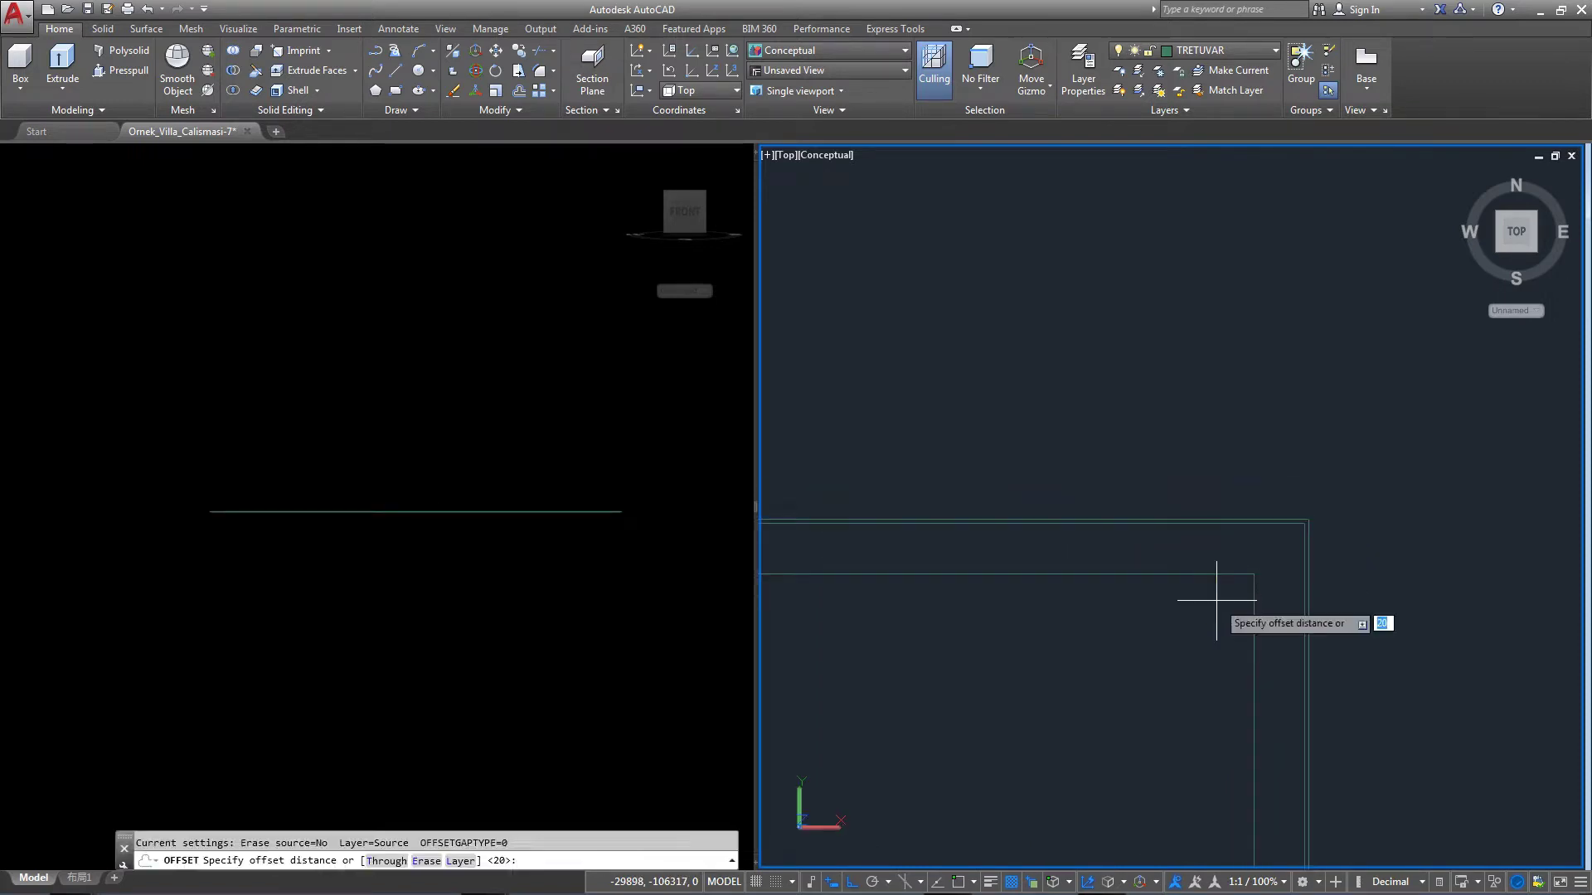
key("Return")
left_click(1206, 574)
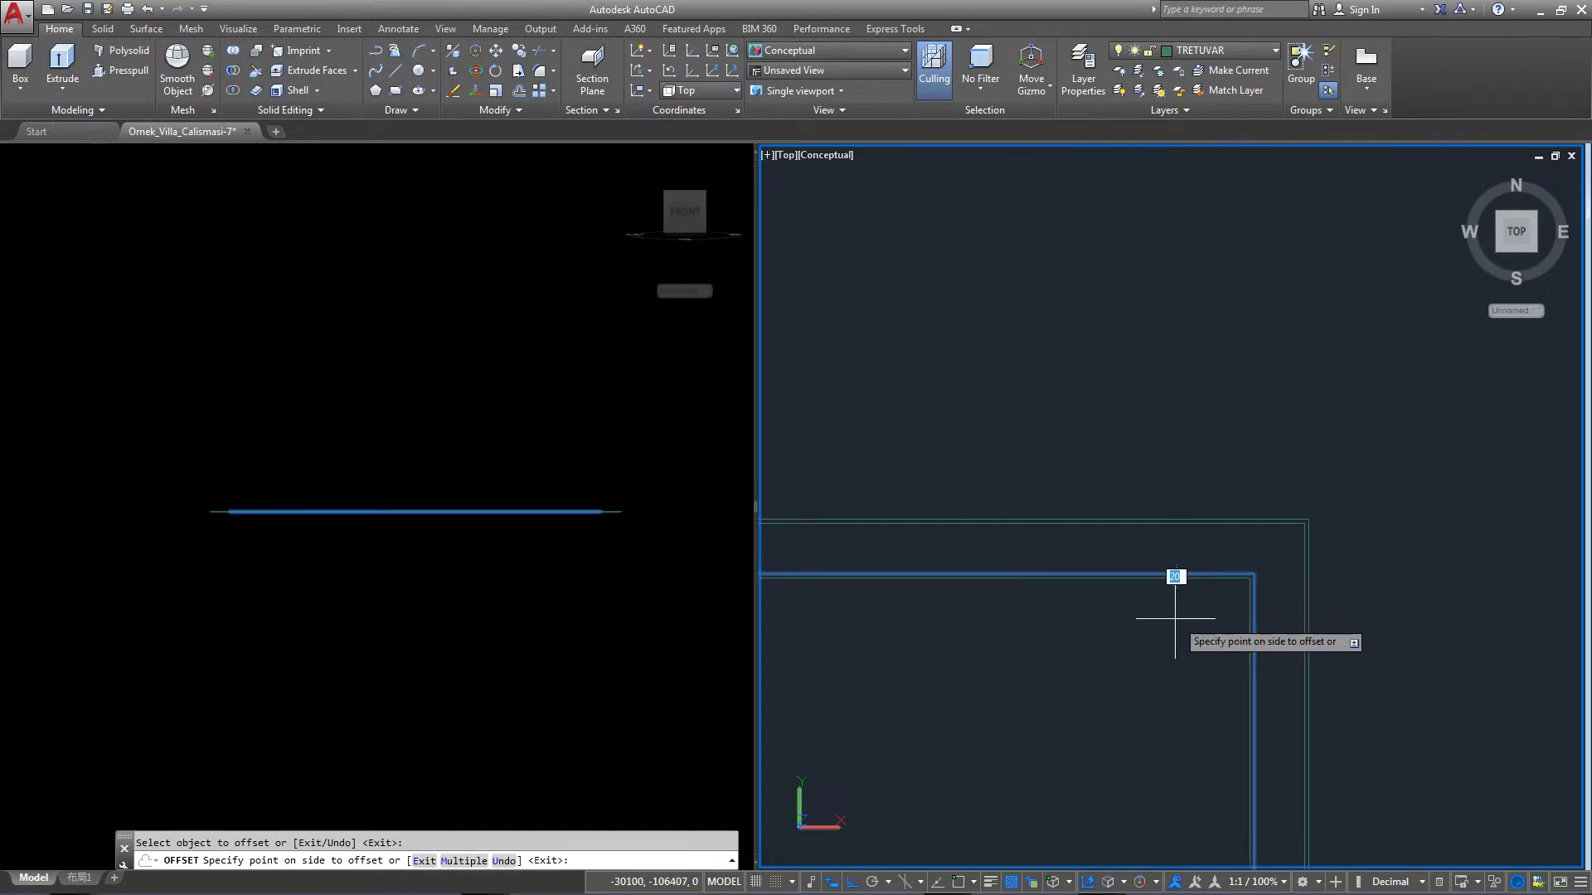
left_click(1172, 626)
right_click(1172, 627)
left_click(1198, 630)
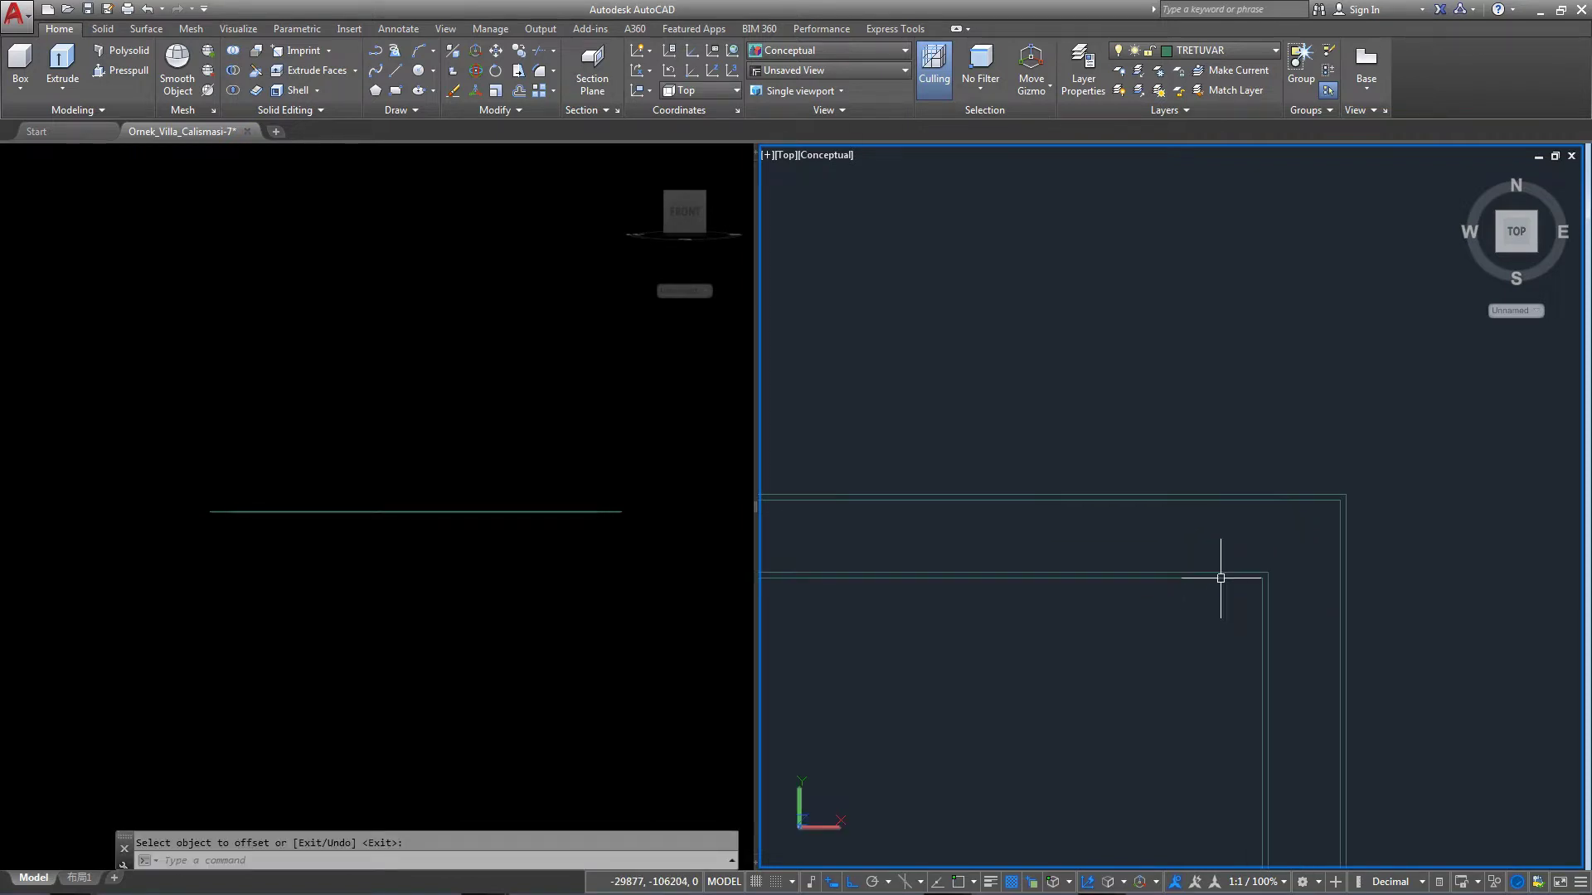
left_click(1221, 578)
scroll(1264, 489, "down", 2)
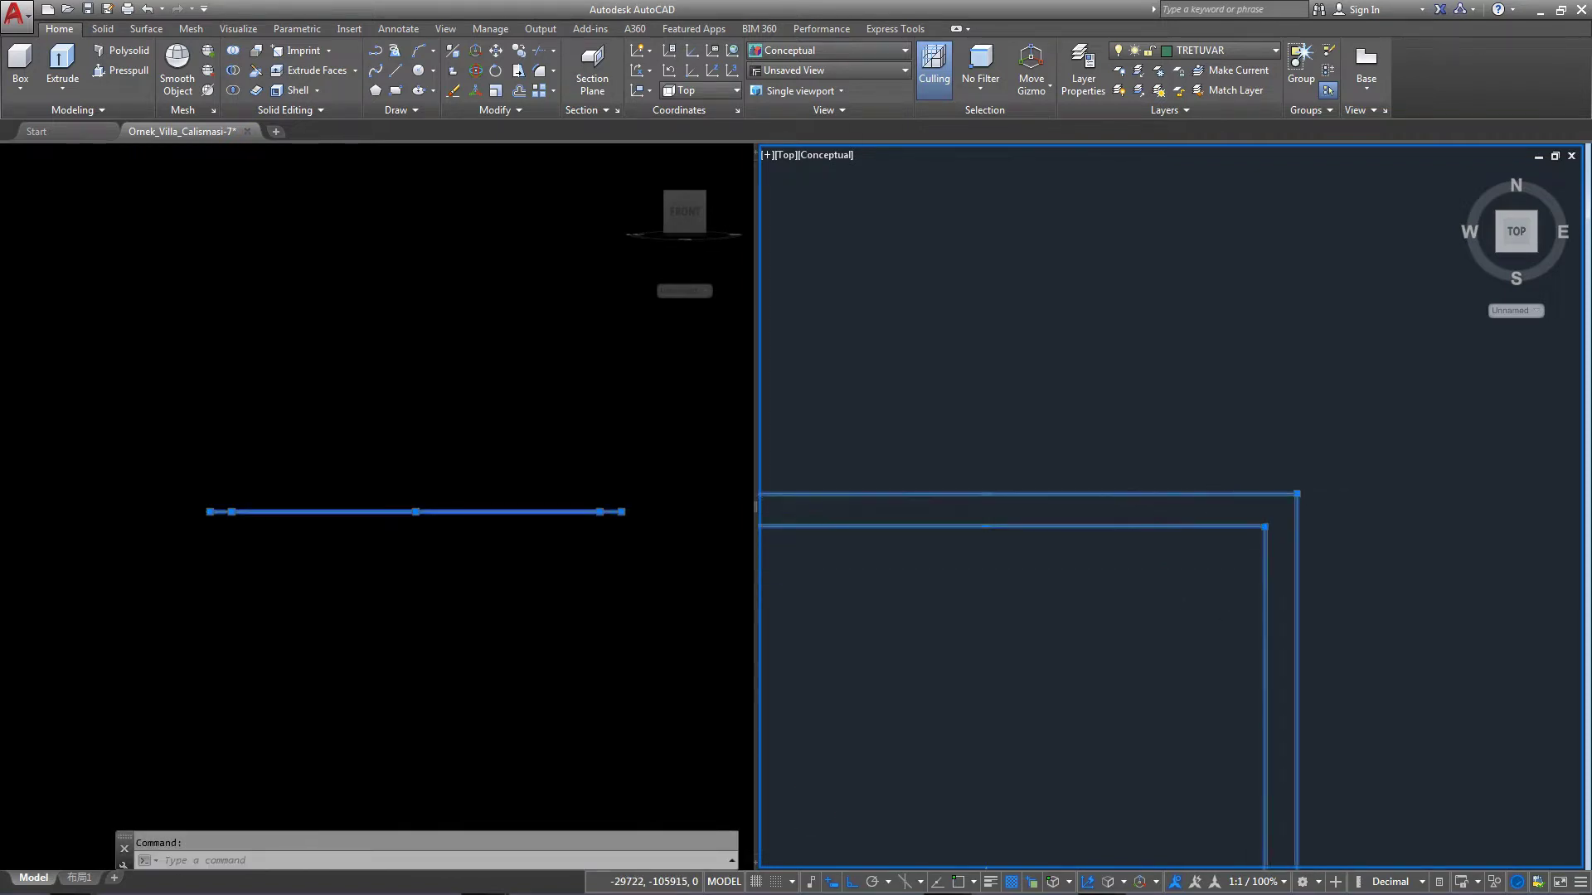
scroll(1264, 489, "down", 8)
middle_click_drag(1243, 543, 1178, 452)
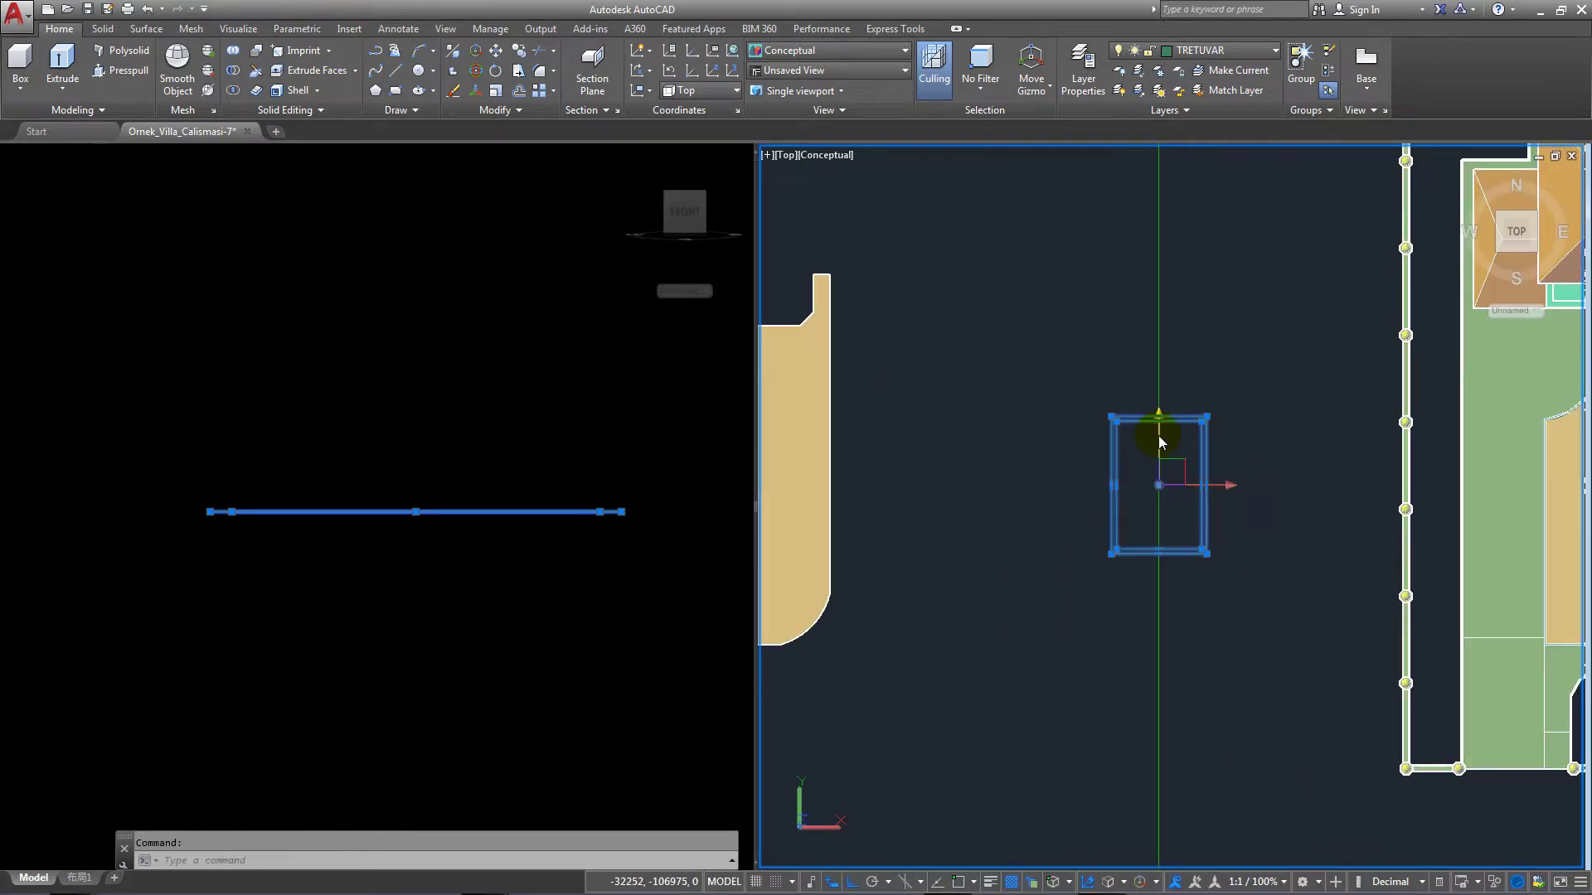
Orbit to a 3D view and extrude the outer rectangle 30 units into a slab.
left_click(1159, 442)
scroll(1144, 711, "up", 3)
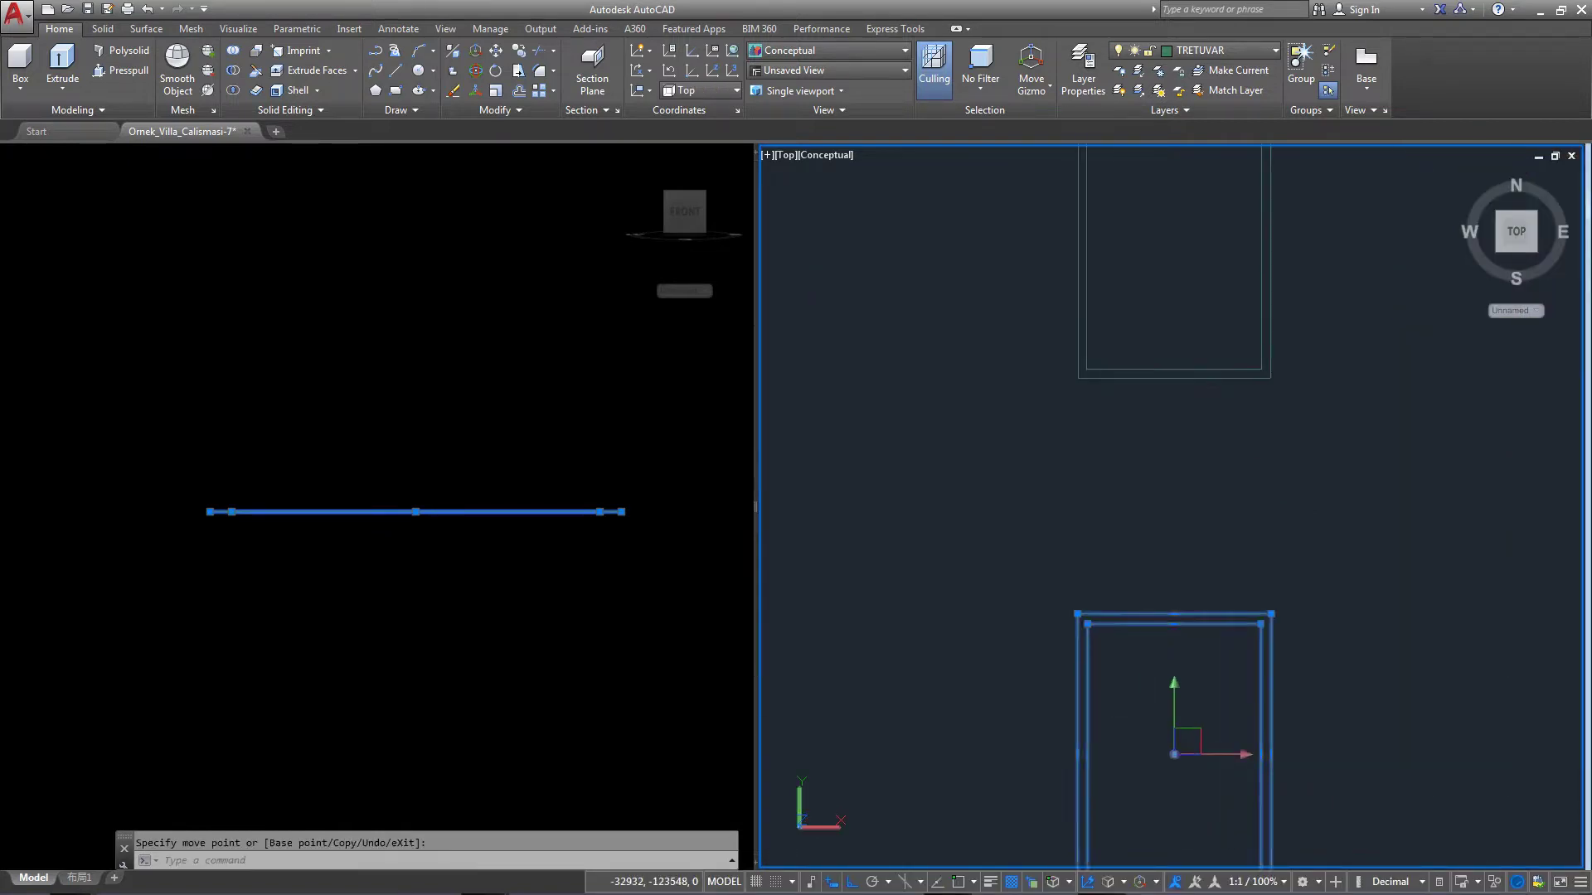
key("Escape")
middle_click_drag(1150, 700, 1172, 511, "shift")
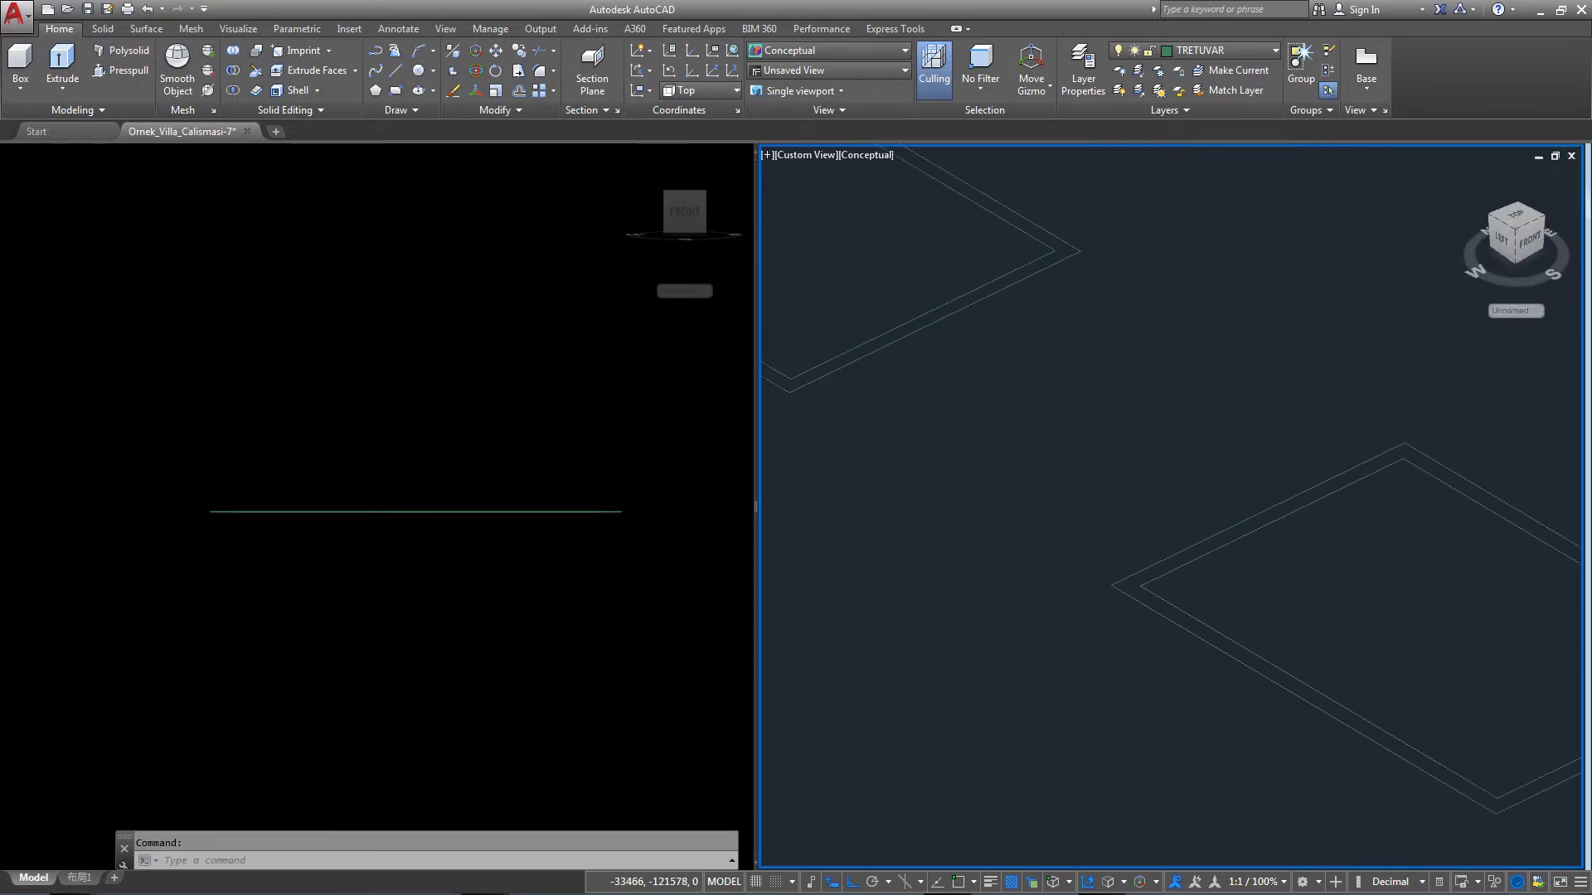
scroll(1197, 568, "down", 4)
left_click(912, 467)
left_click(62, 73)
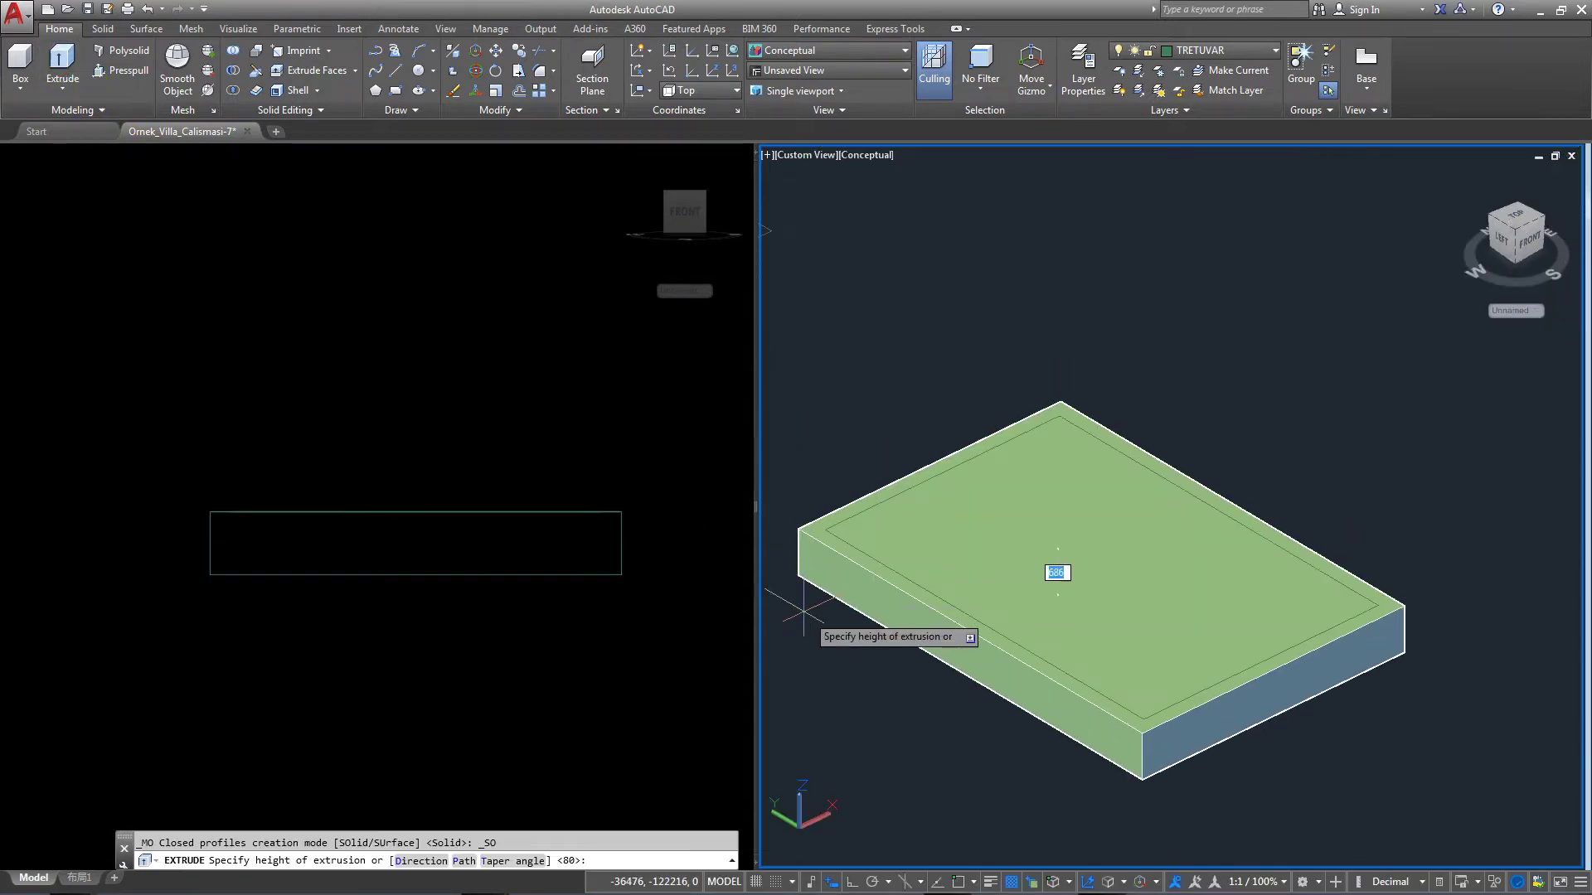
scroll(814, 572, "up", 2)
type("30")
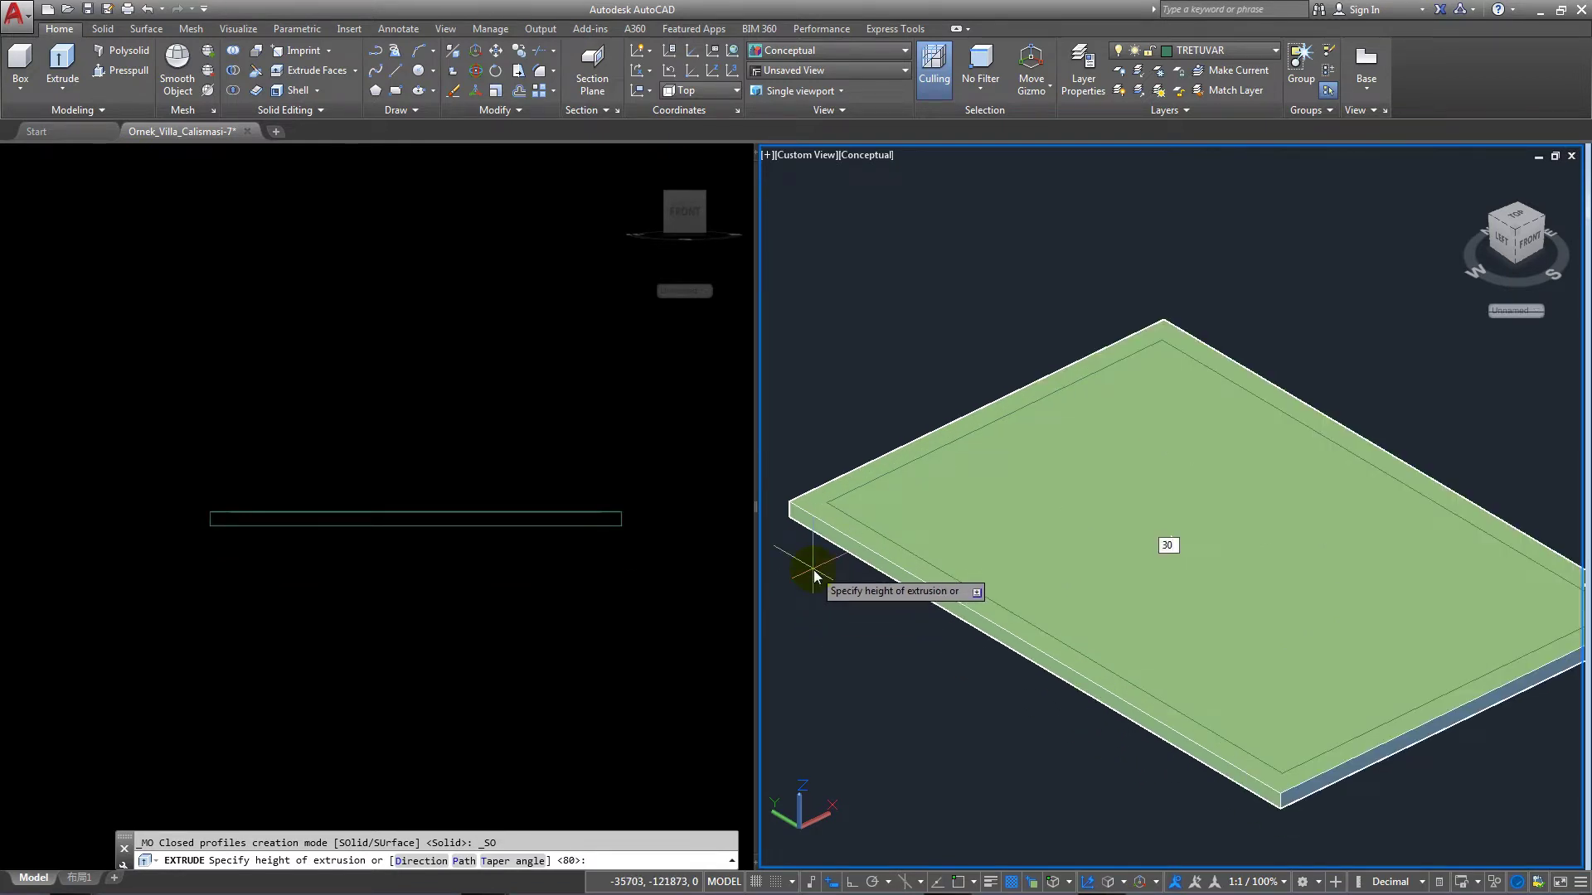
key("Return")
scroll(835, 536, "up", 2)
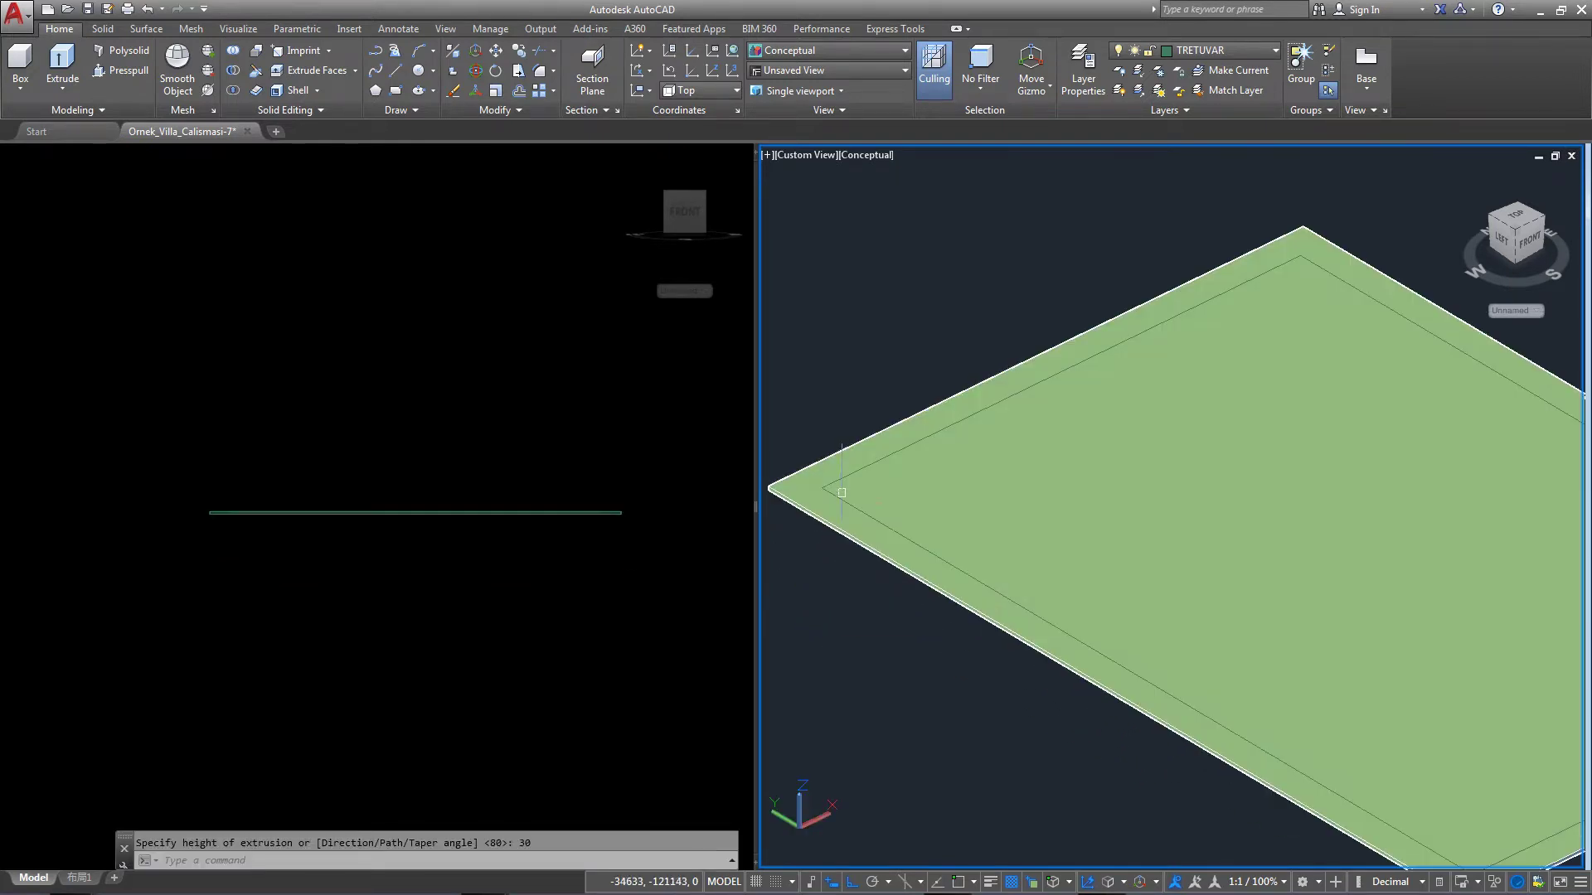
Extrude the inner outline downward into a deep box beneath the slab.
left_click(844, 478)
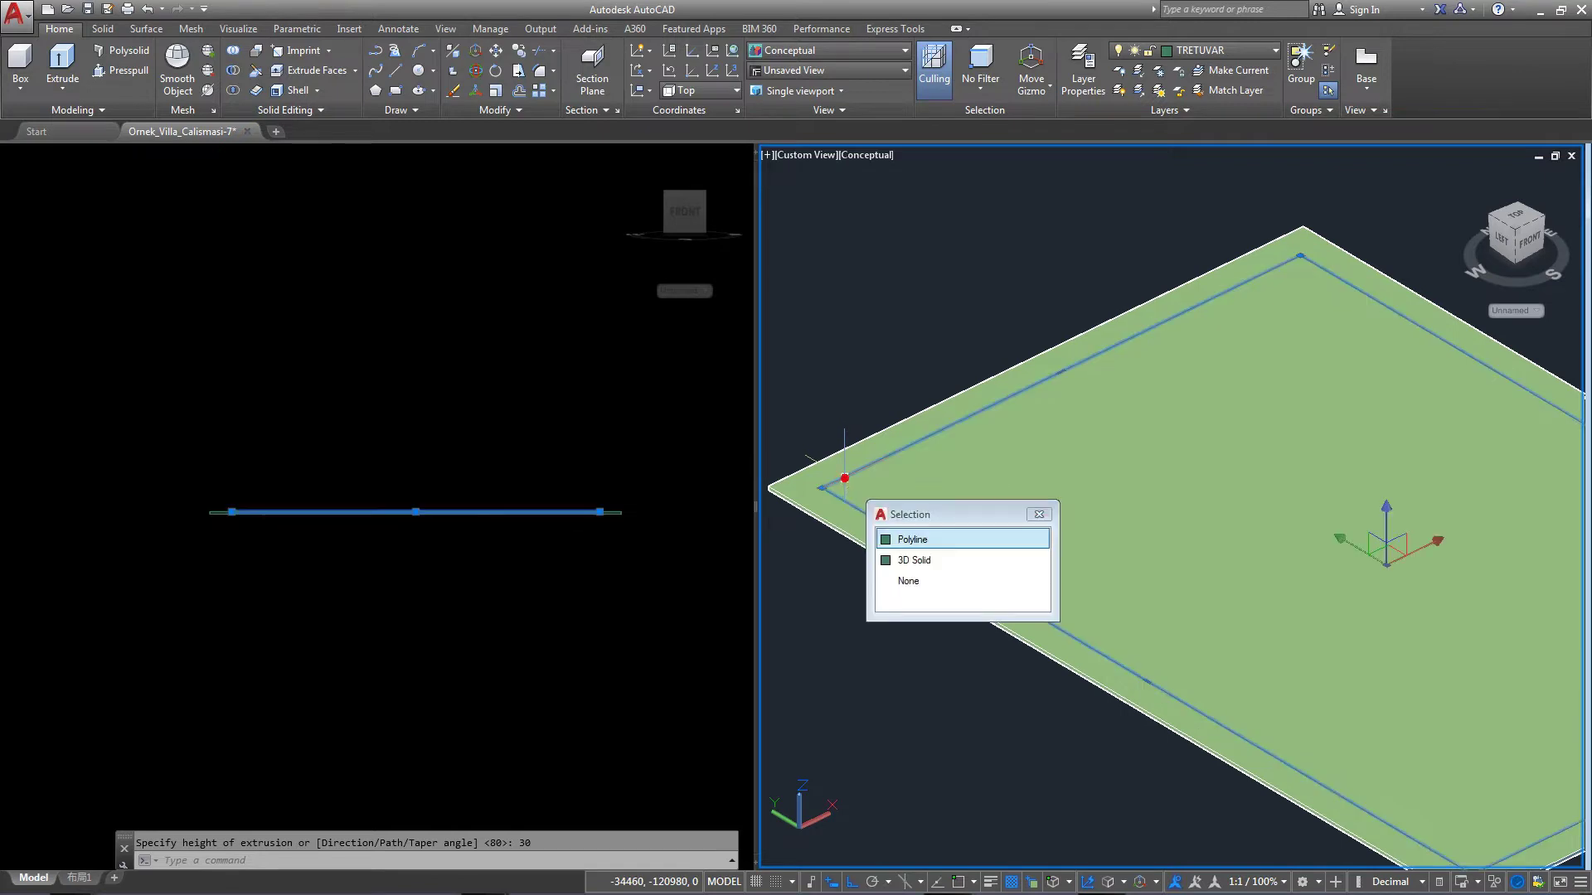
left_click(66, 66)
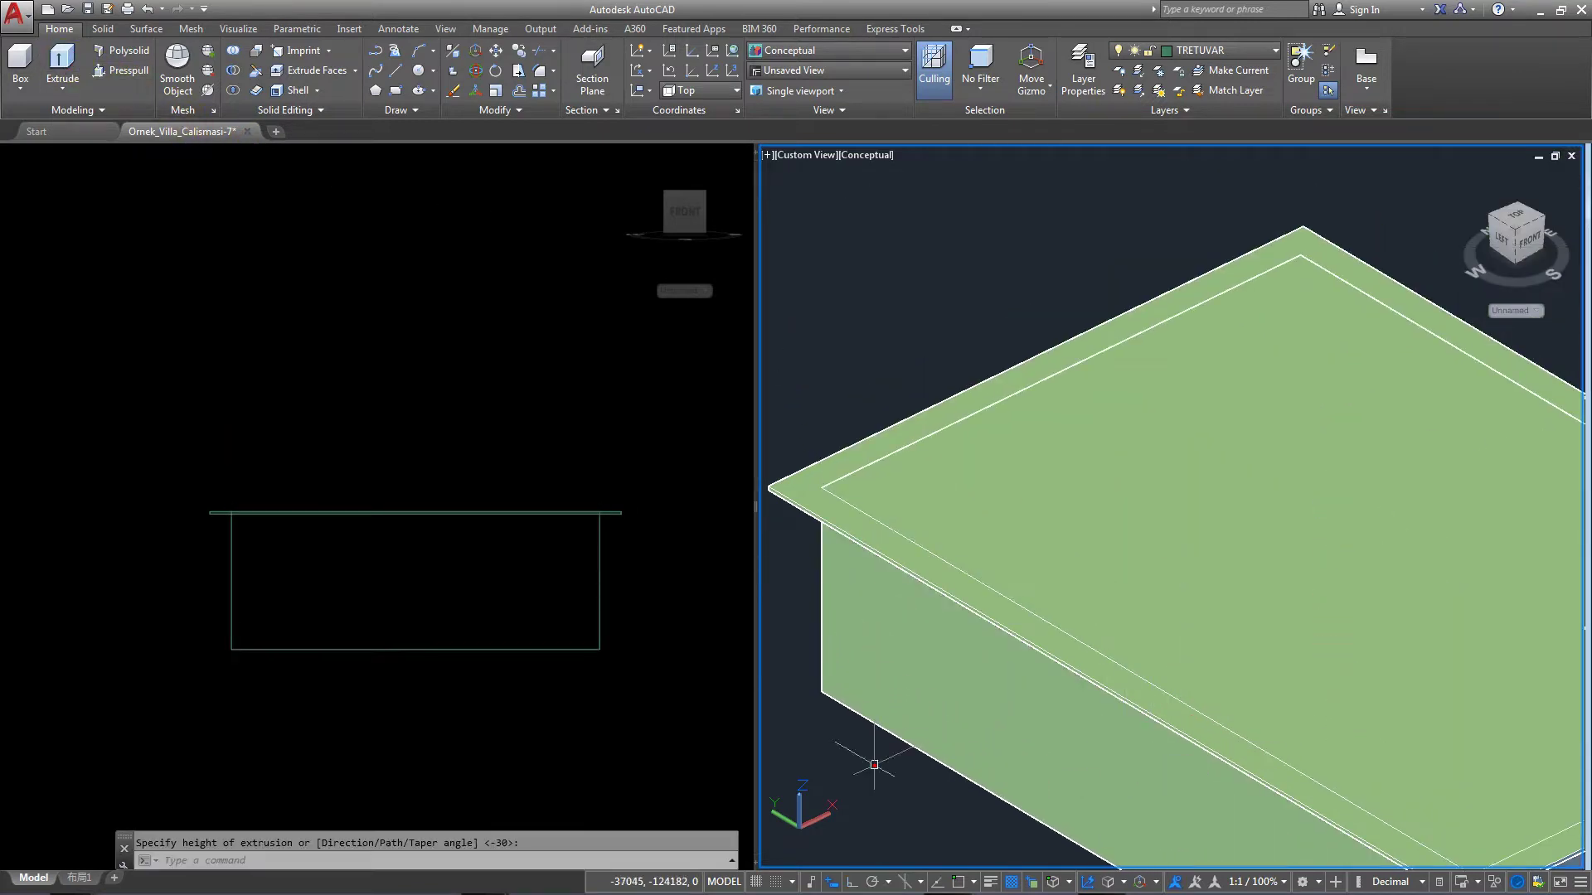
right_click(874, 764)
left_click(857, 395)
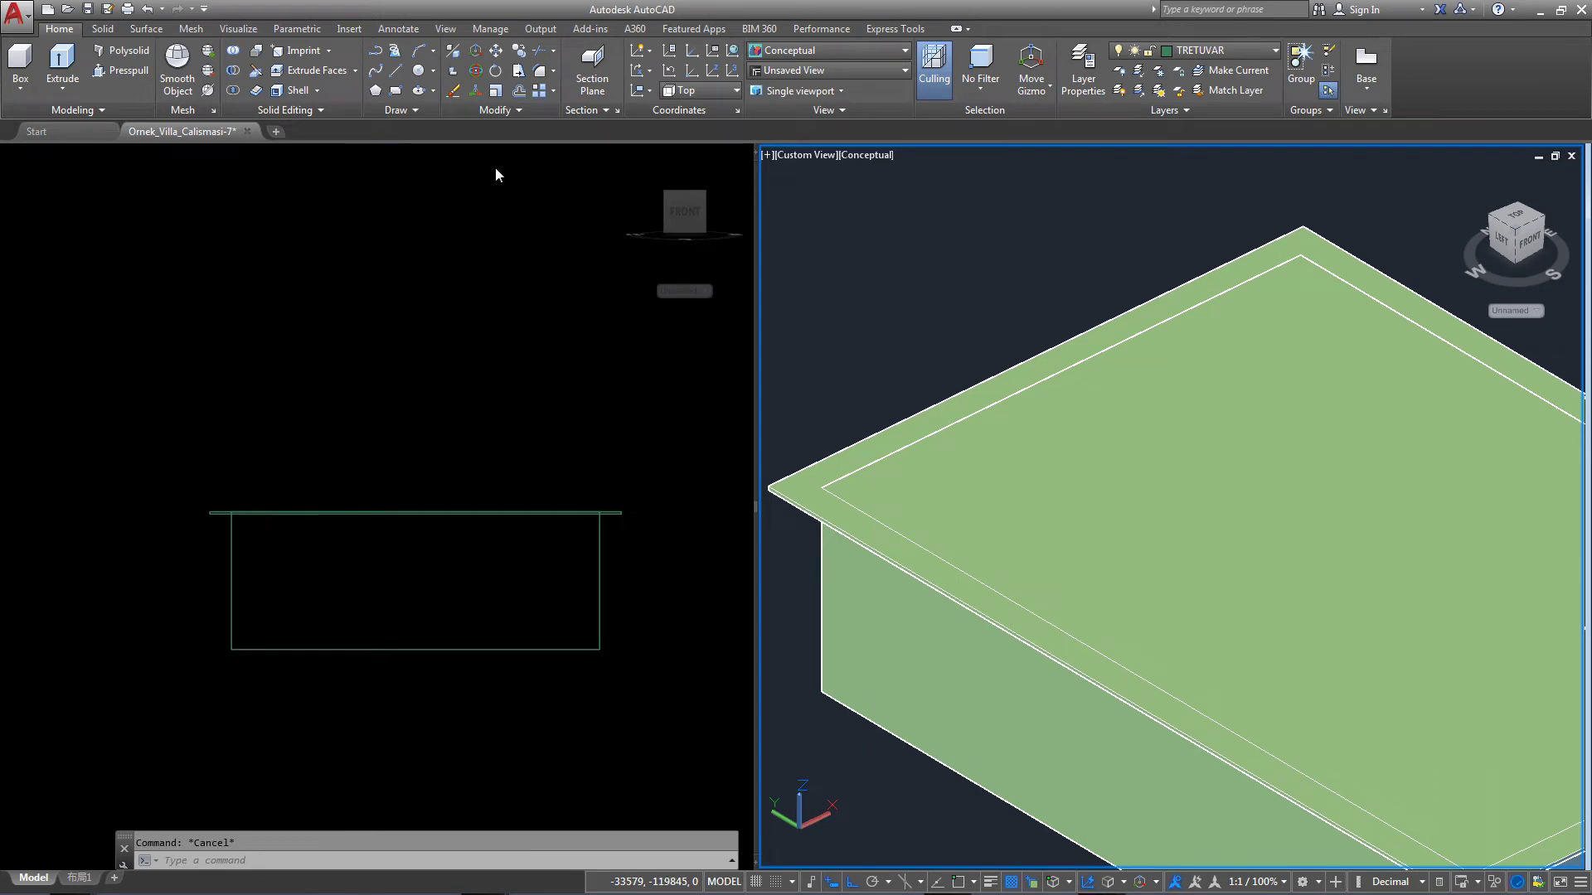
left_click(907, 248)
Subtract the lower box from the top slab to leave a hollow rim.
key("Escape")
scroll(918, 232, "down", 2)
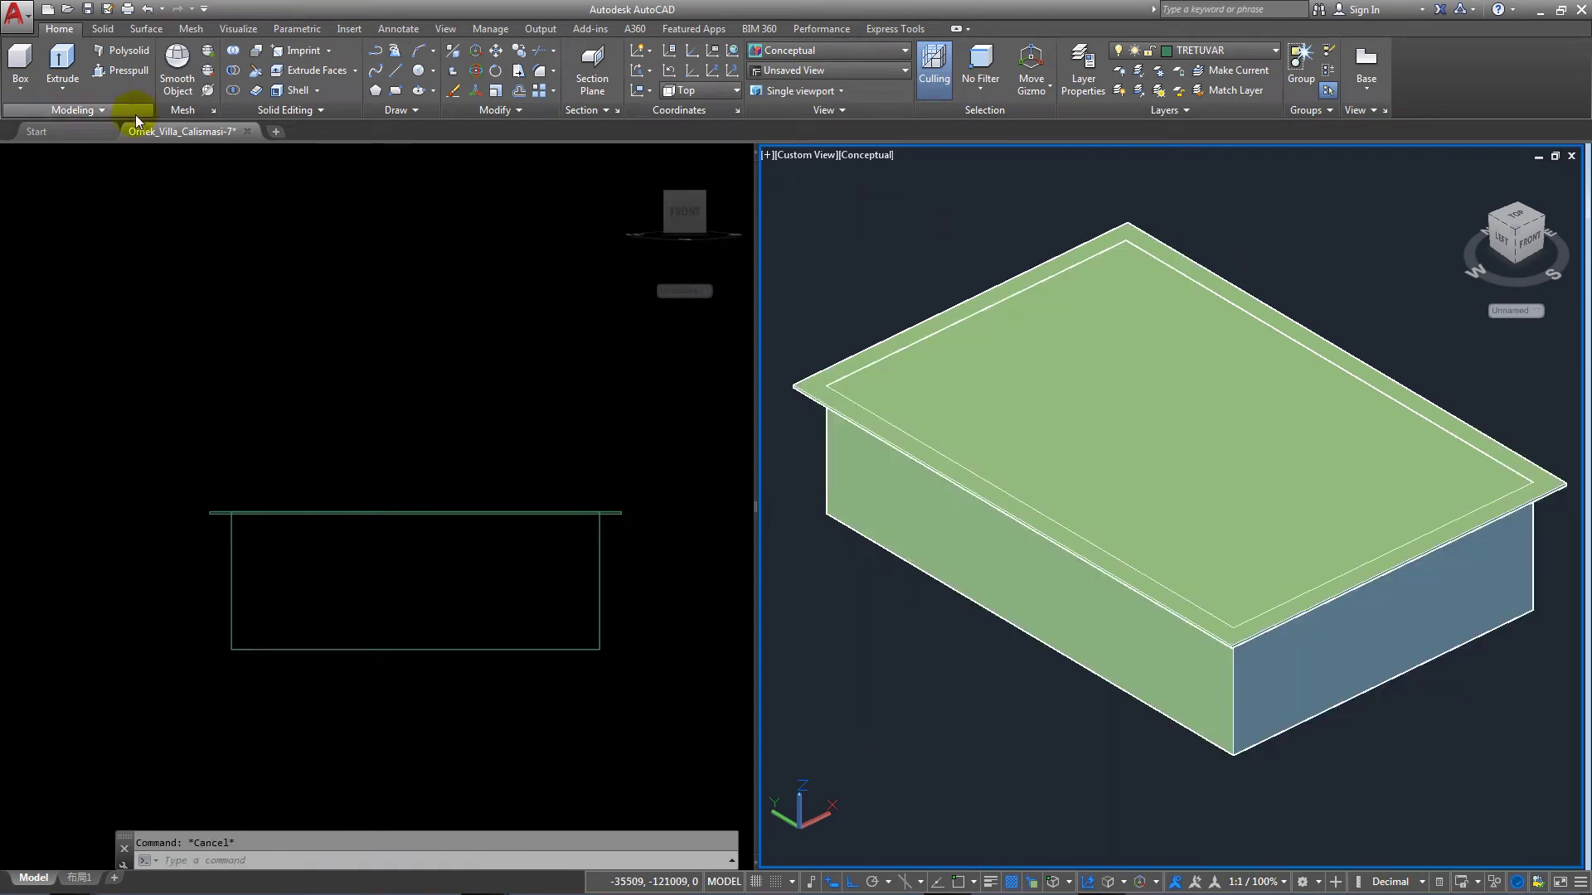
left_click(232, 77)
left_click(821, 388)
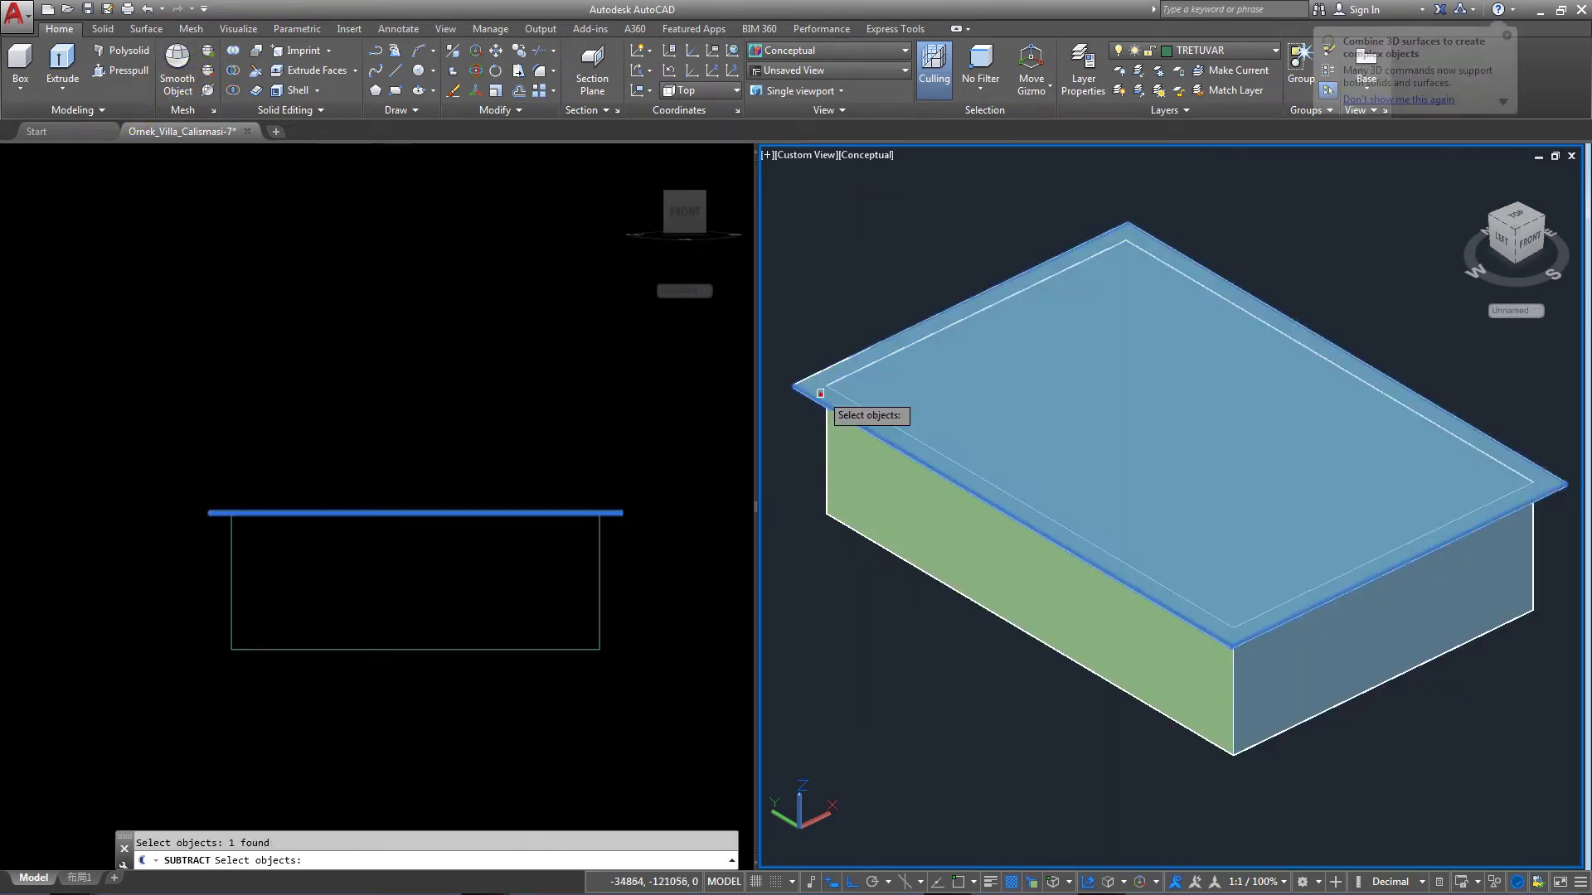
key("Return")
left_click(869, 509)
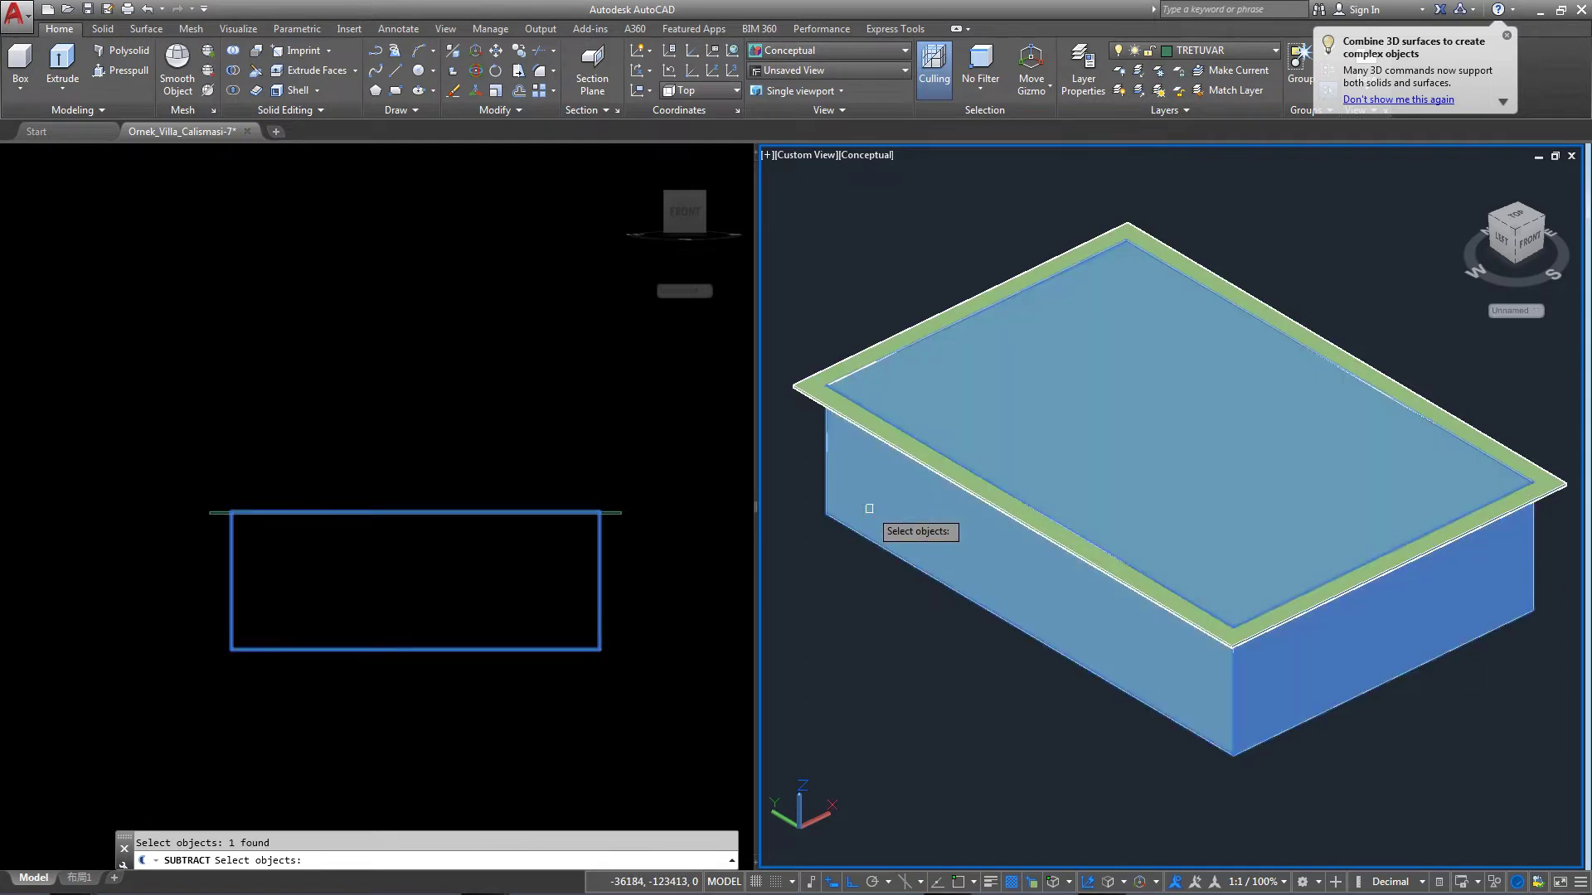
key("Return")
key("Return")
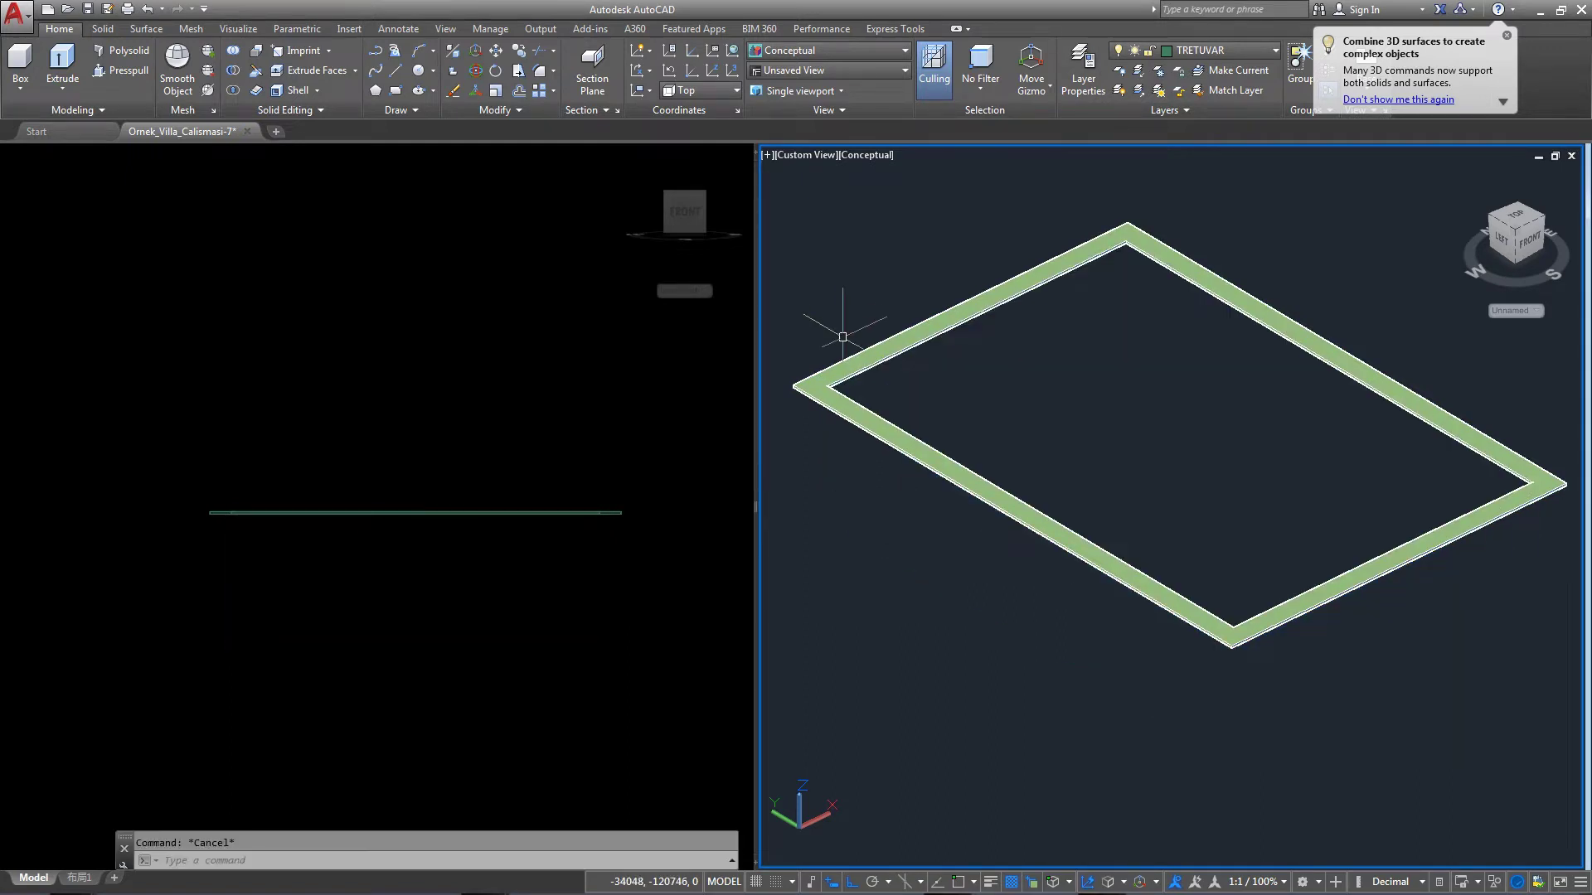
Select the resulting rim frame and zoom around to check it.
left_click(853, 356)
scroll(868, 361, "up", 3)
scroll(868, 361, "down", 2)
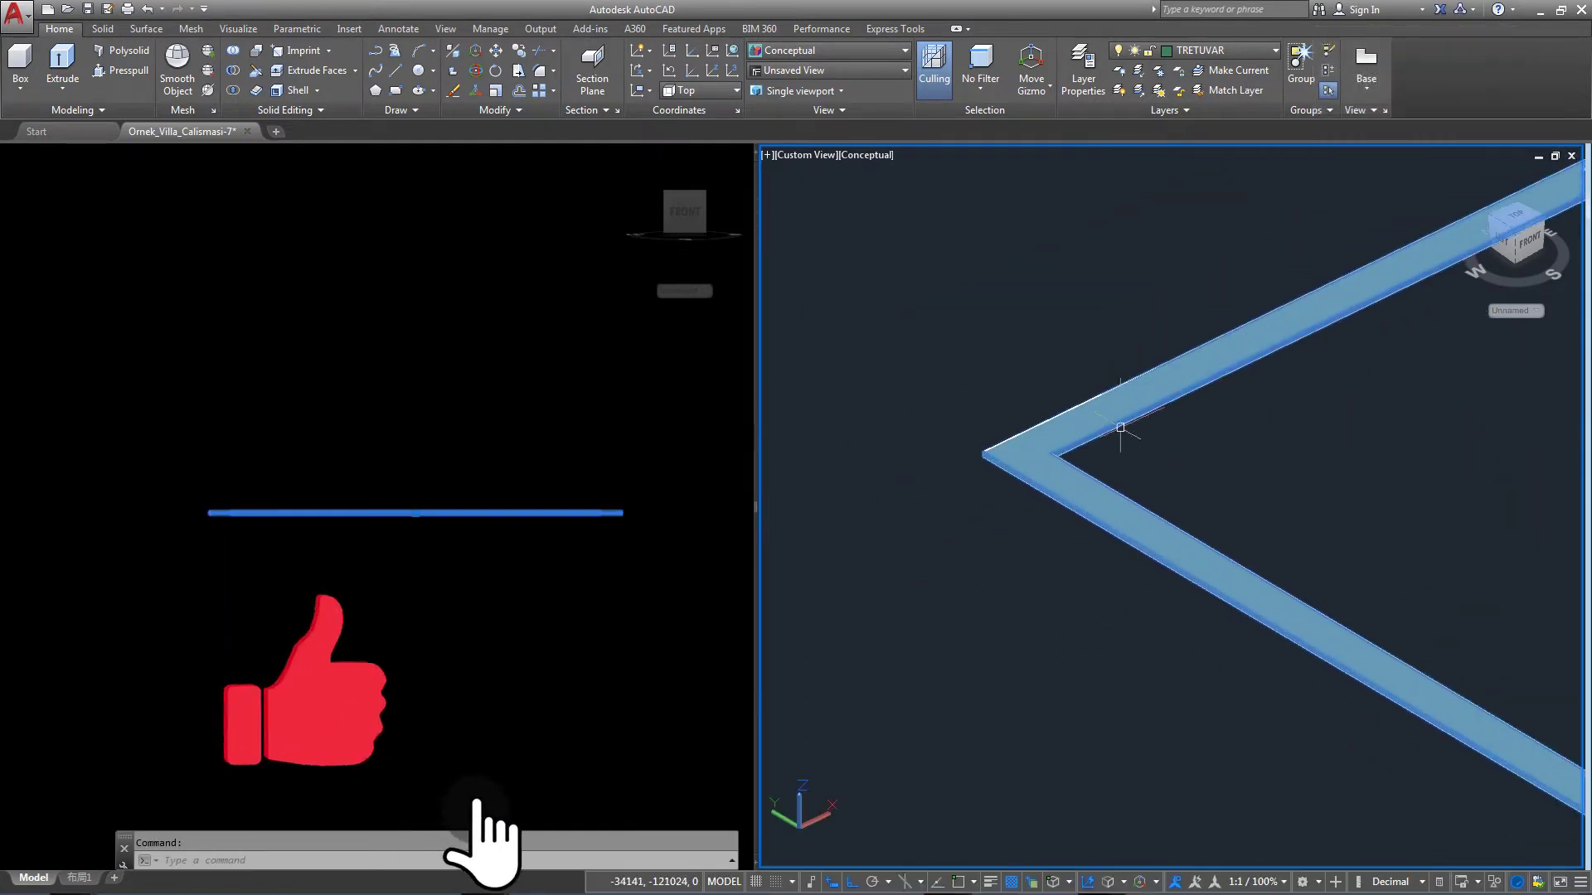
scroll(868, 360, "up", 2)
key("Escape")
scroll(859, 316, "down", 3)
scroll(858, 317, "up", 3)
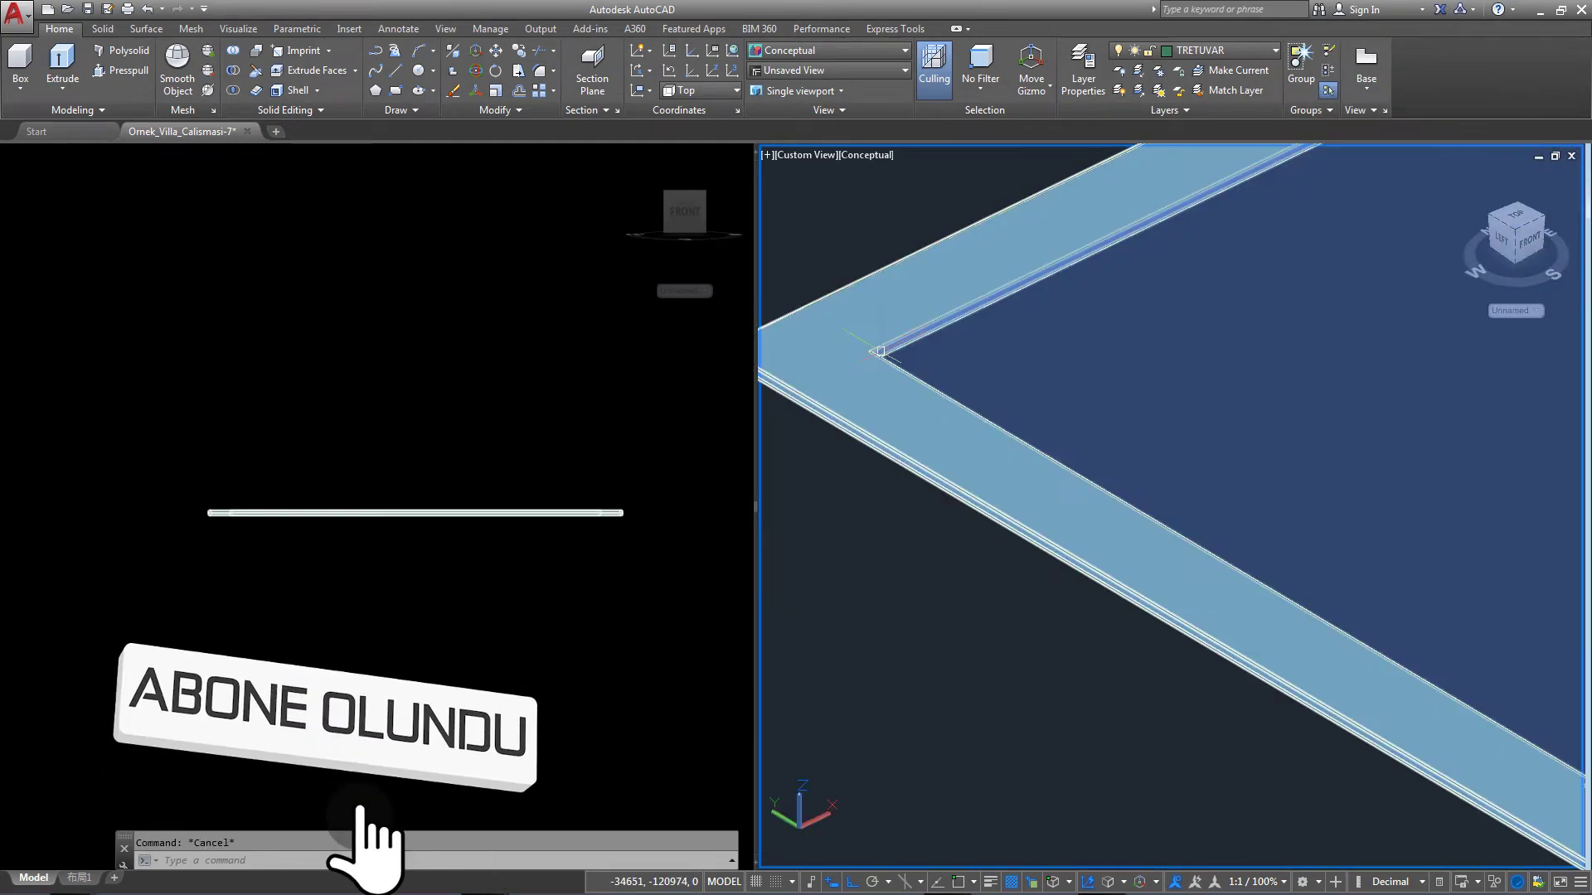
scroll(859, 332, "down", 2)
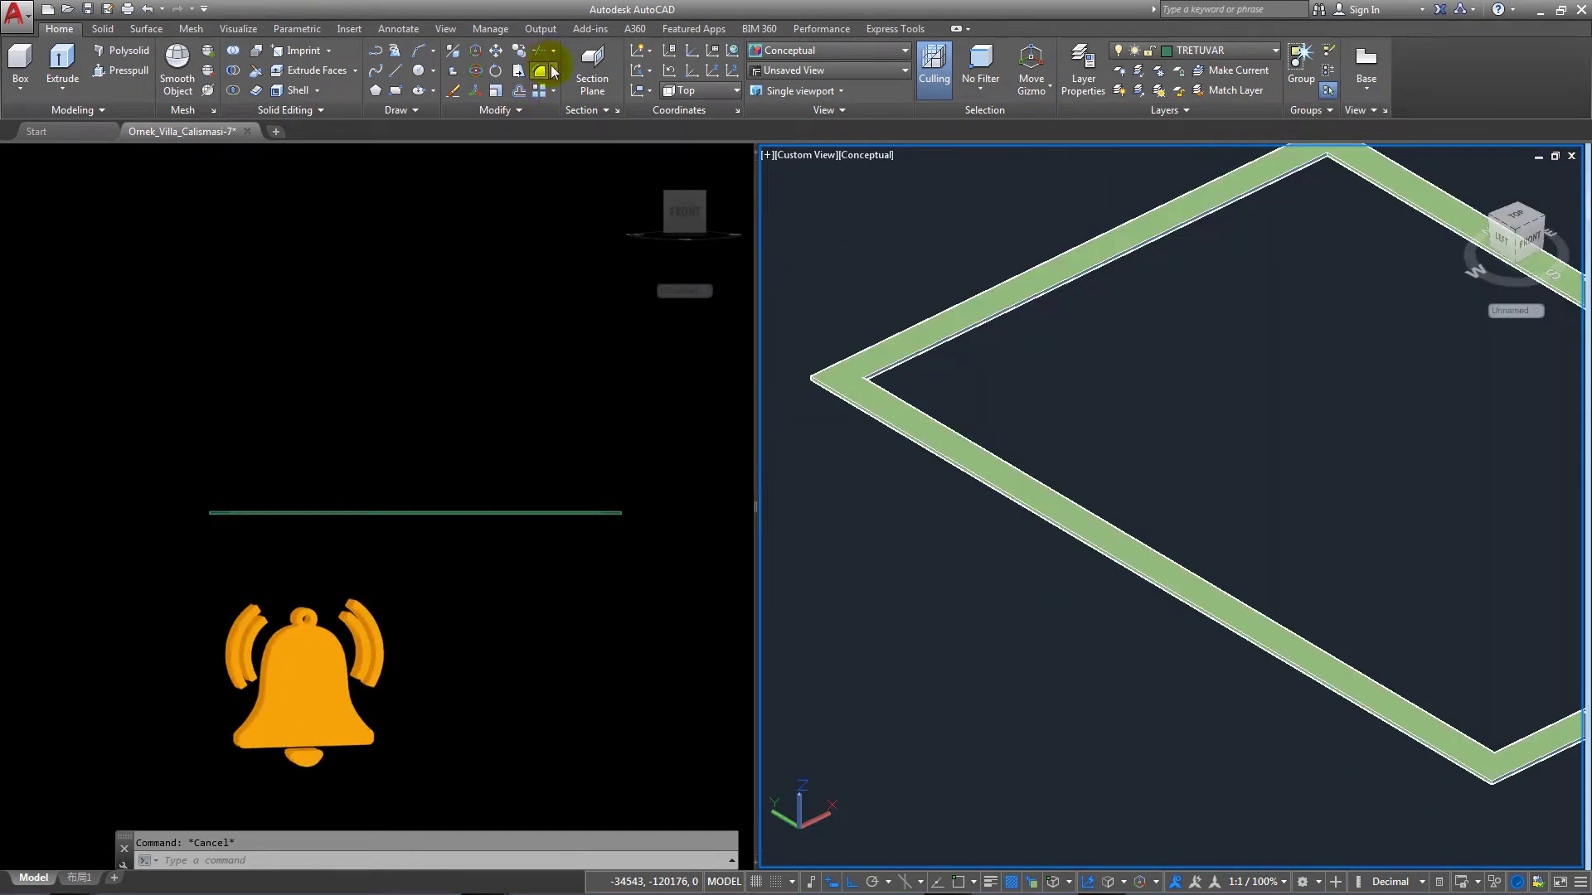
Fillet two slab edges at one corner with a 10-unit radius.
left_click(553, 71)
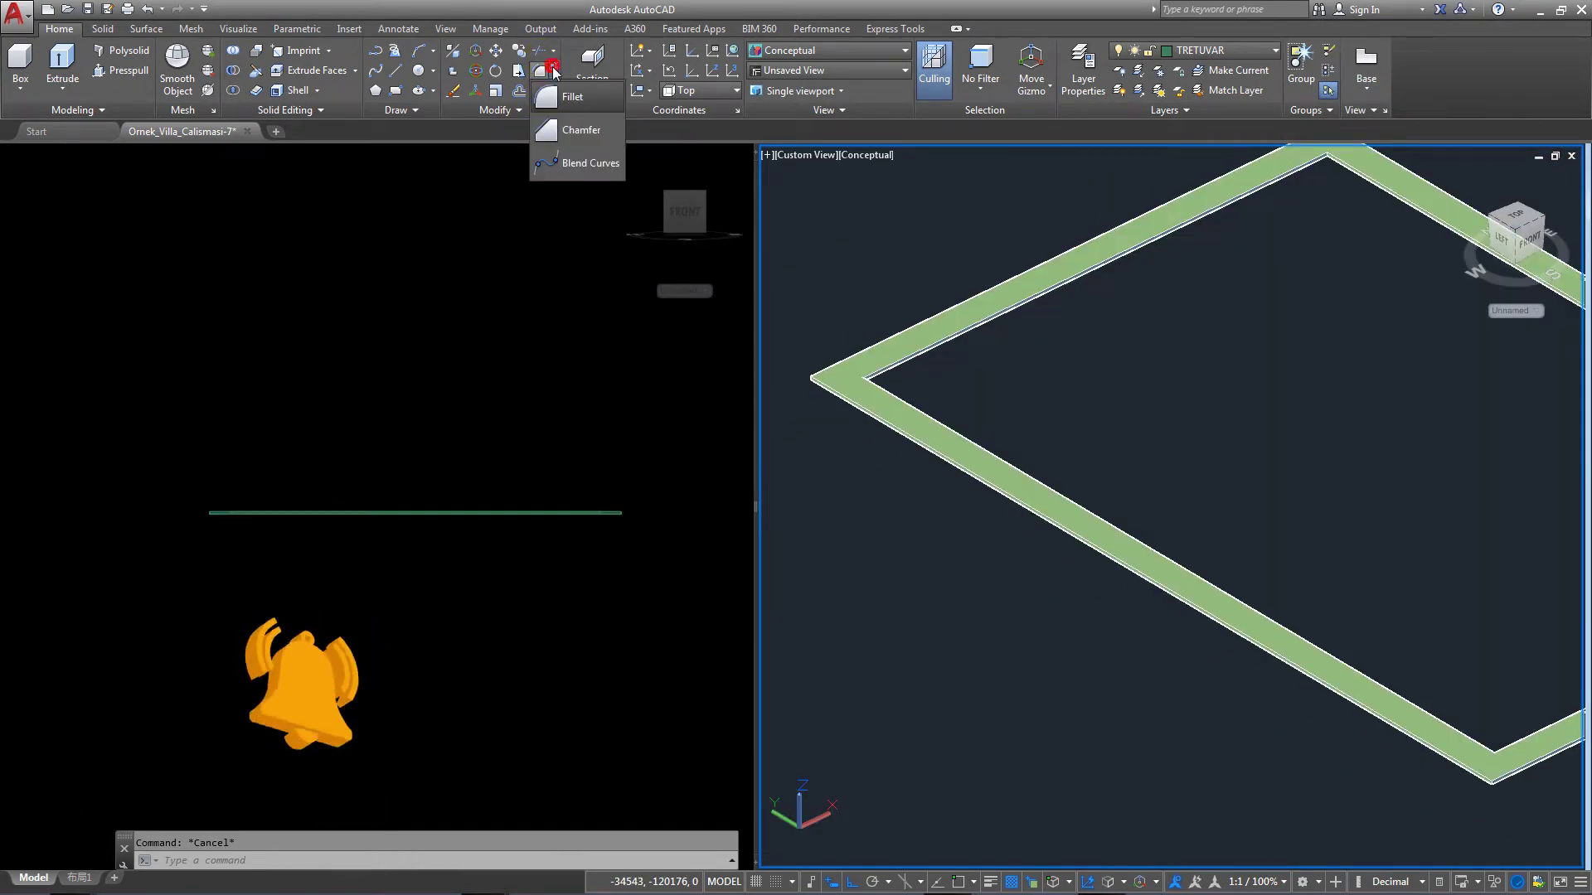
left_click(564, 106)
scroll(864, 425, "up", 3)
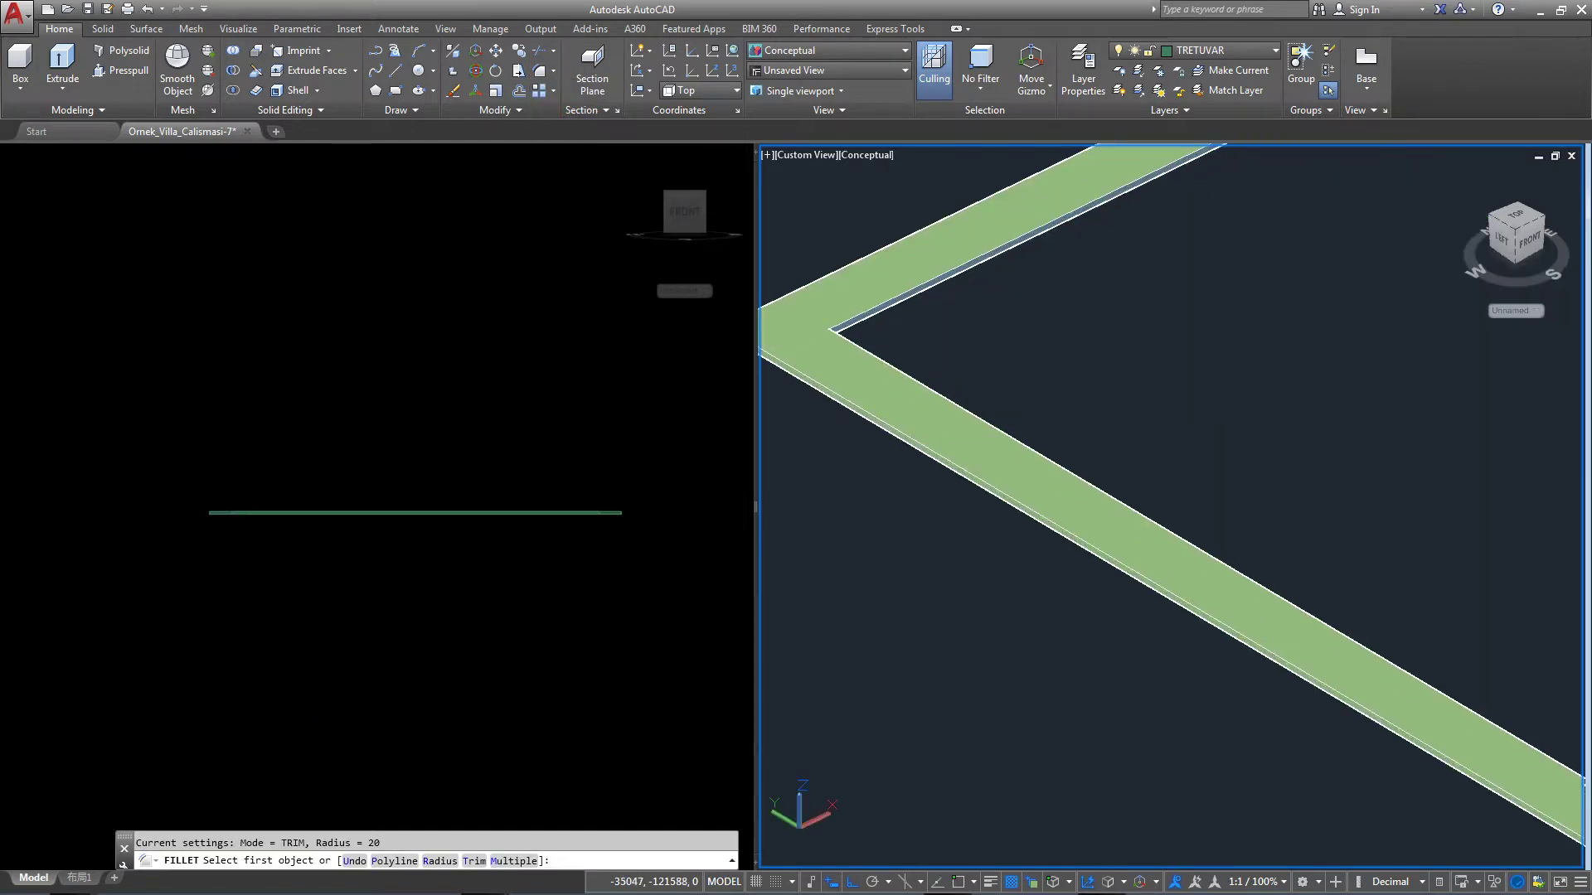
middle_click_drag(912, 498, 1044, 526)
left_click(431, 863)
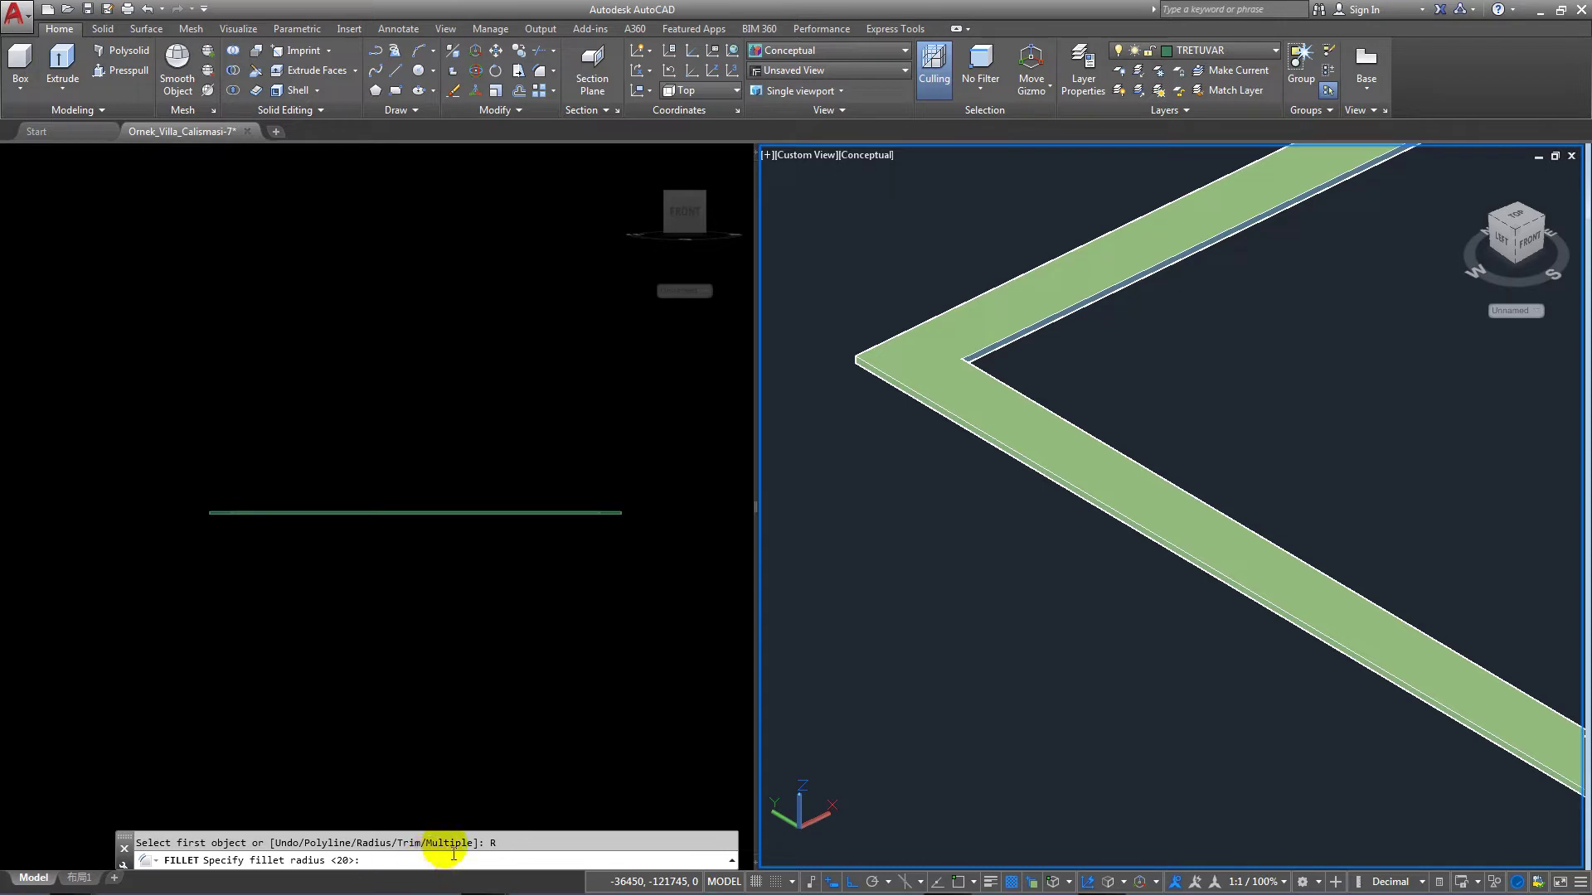
type("10")
key("Return")
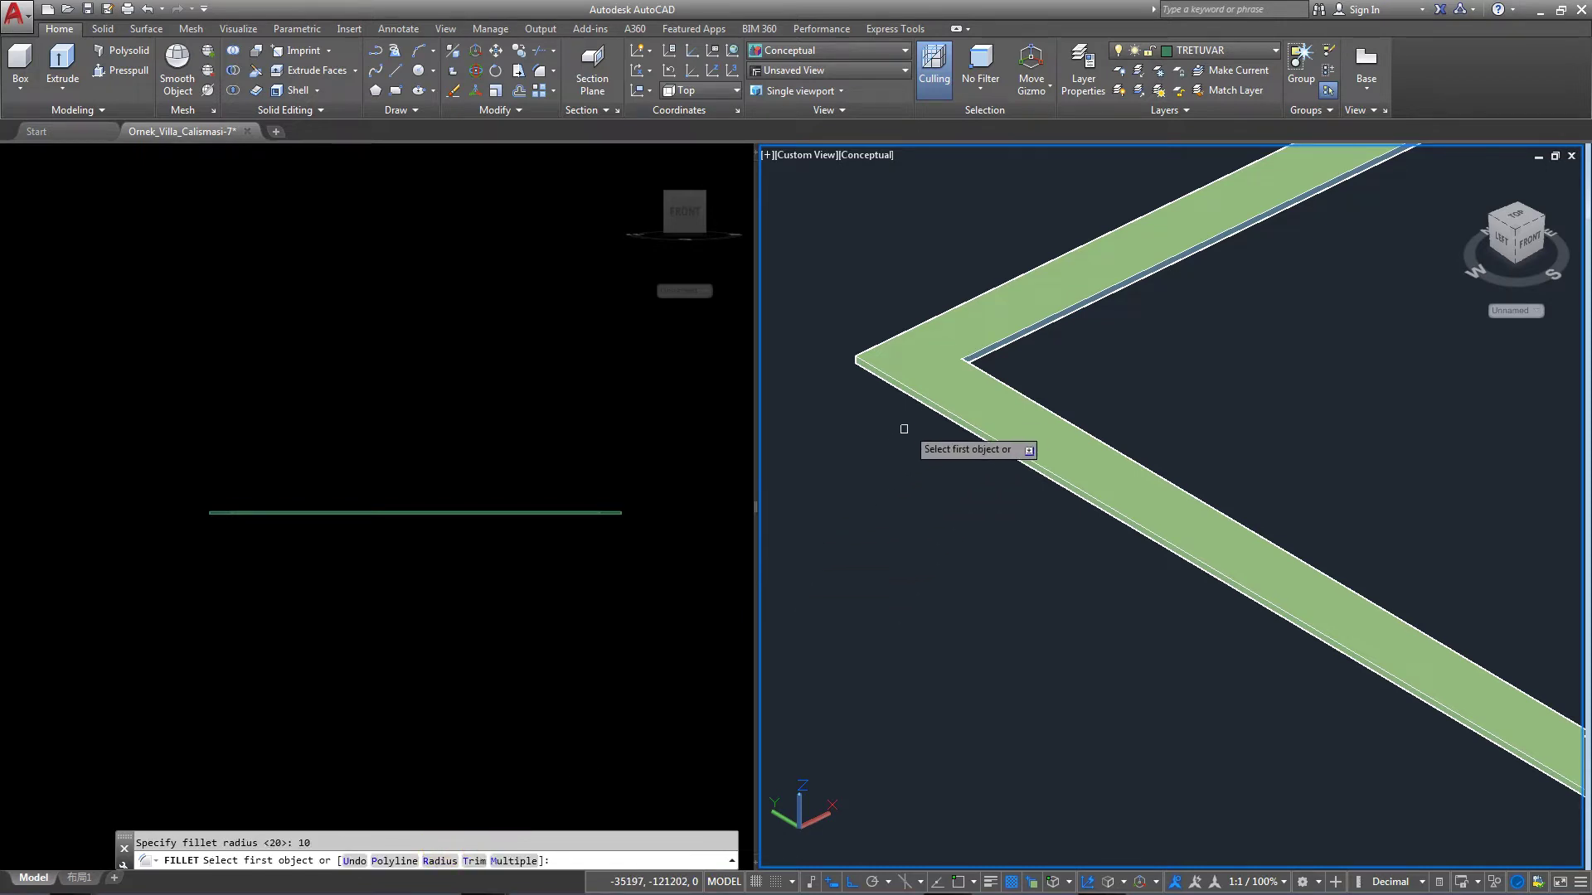
scroll(945, 412, "up", 2)
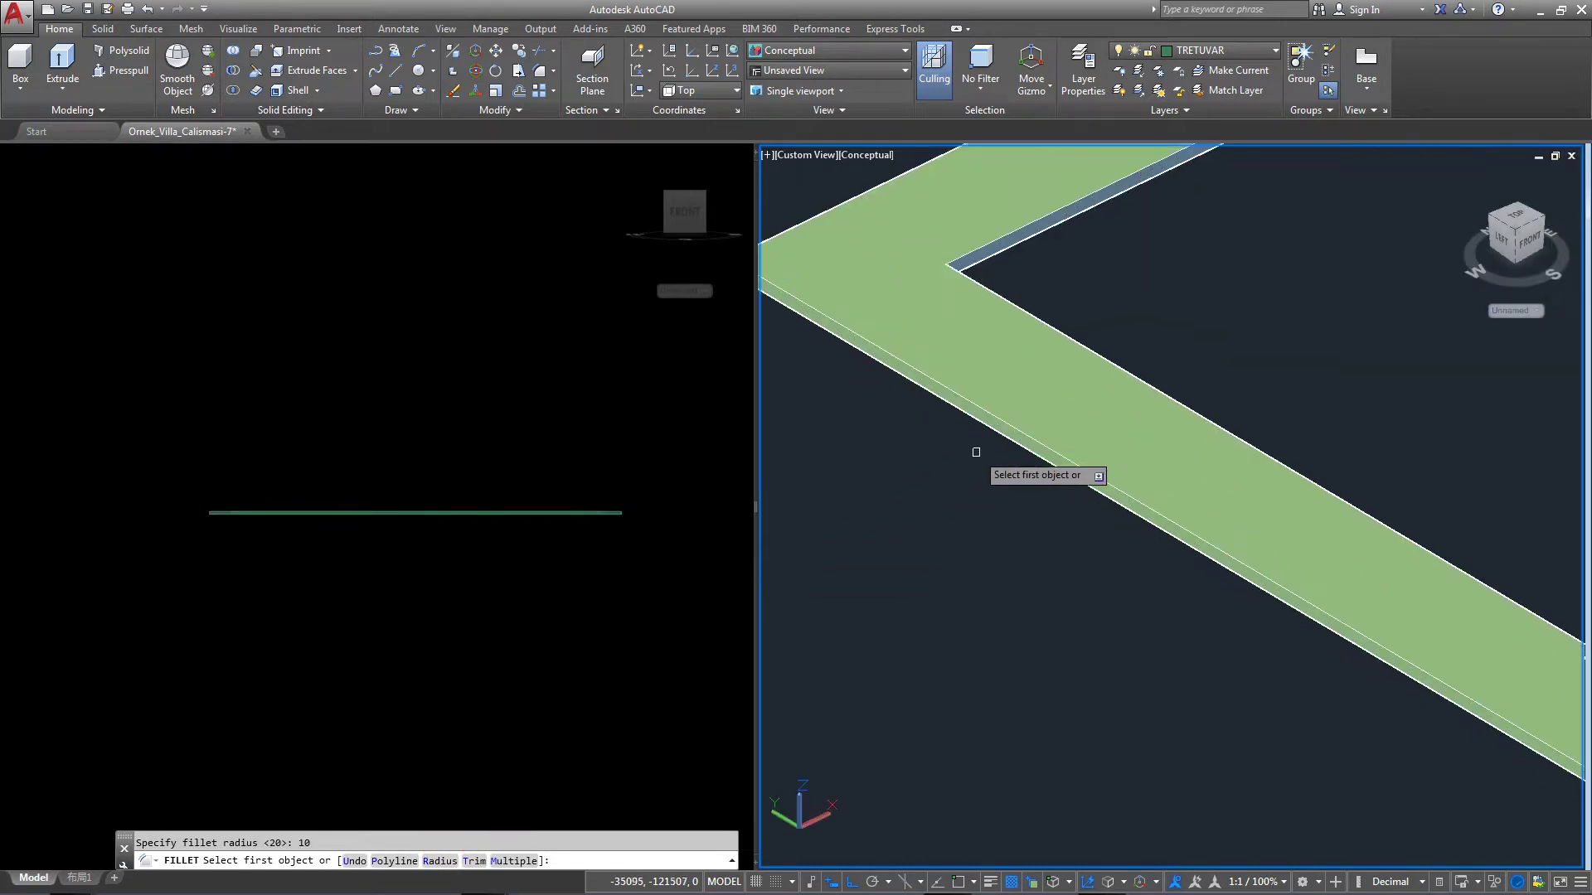
scroll(999, 424, "up", 2)
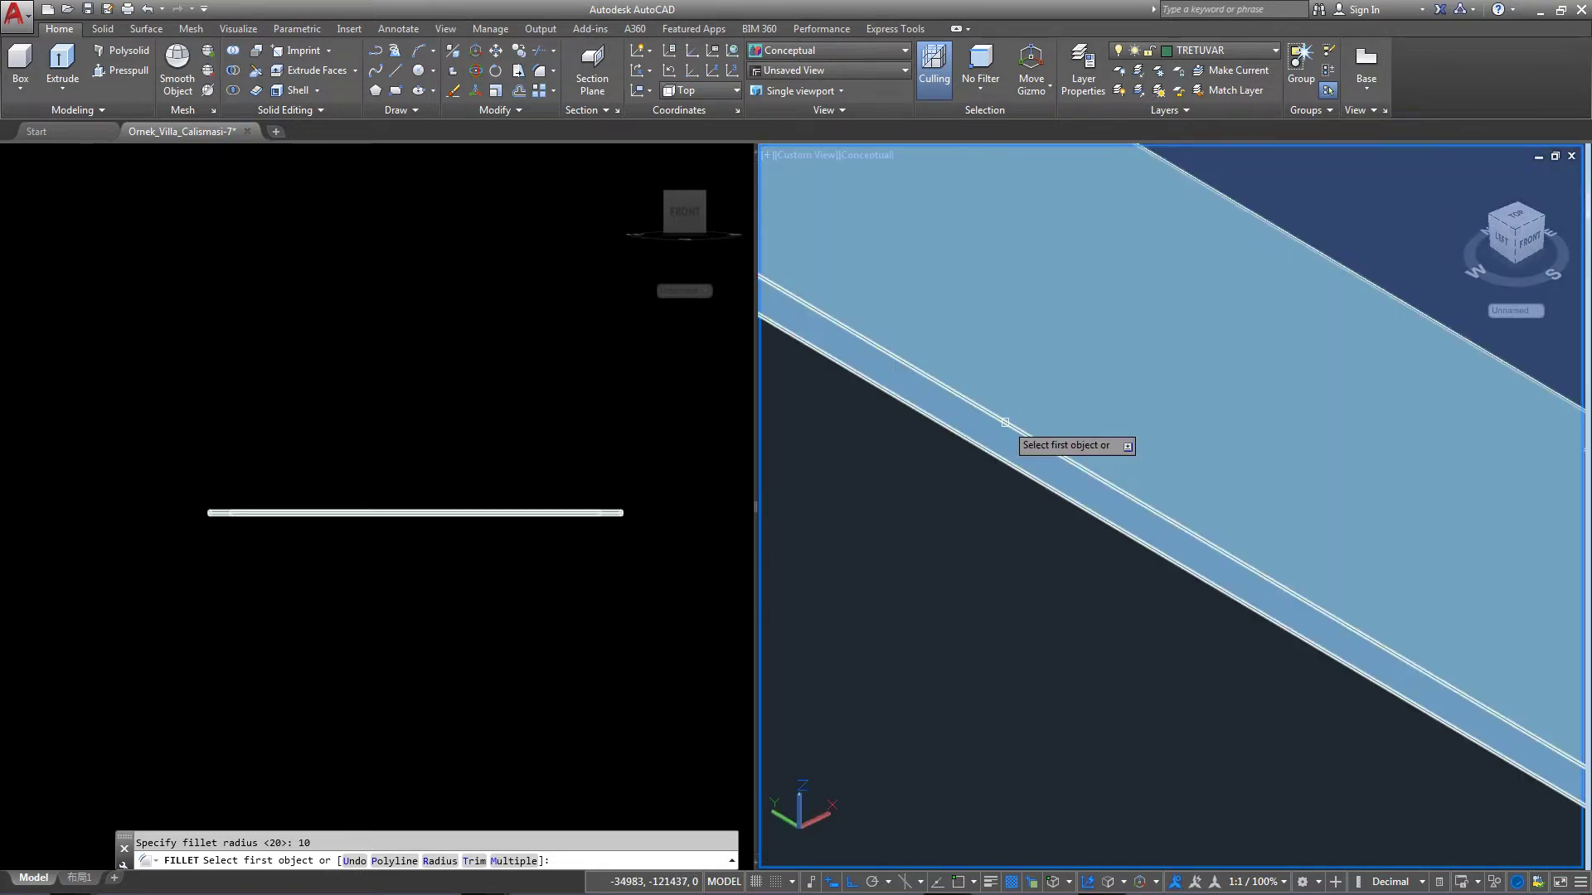
left_click(1005, 423)
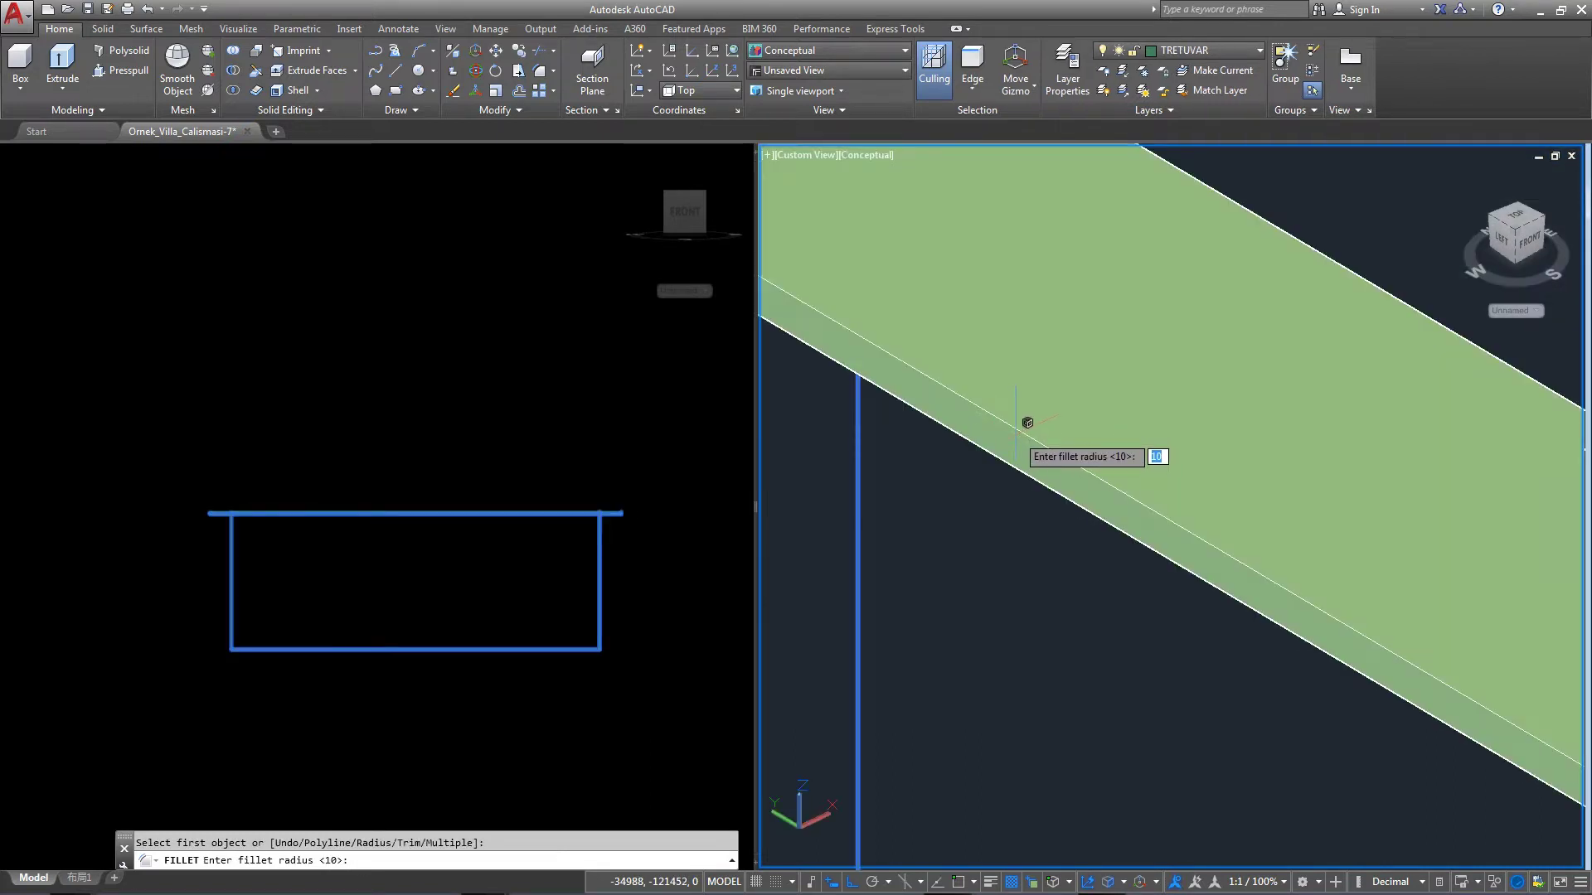
left_click(1017, 433)
key("Return")
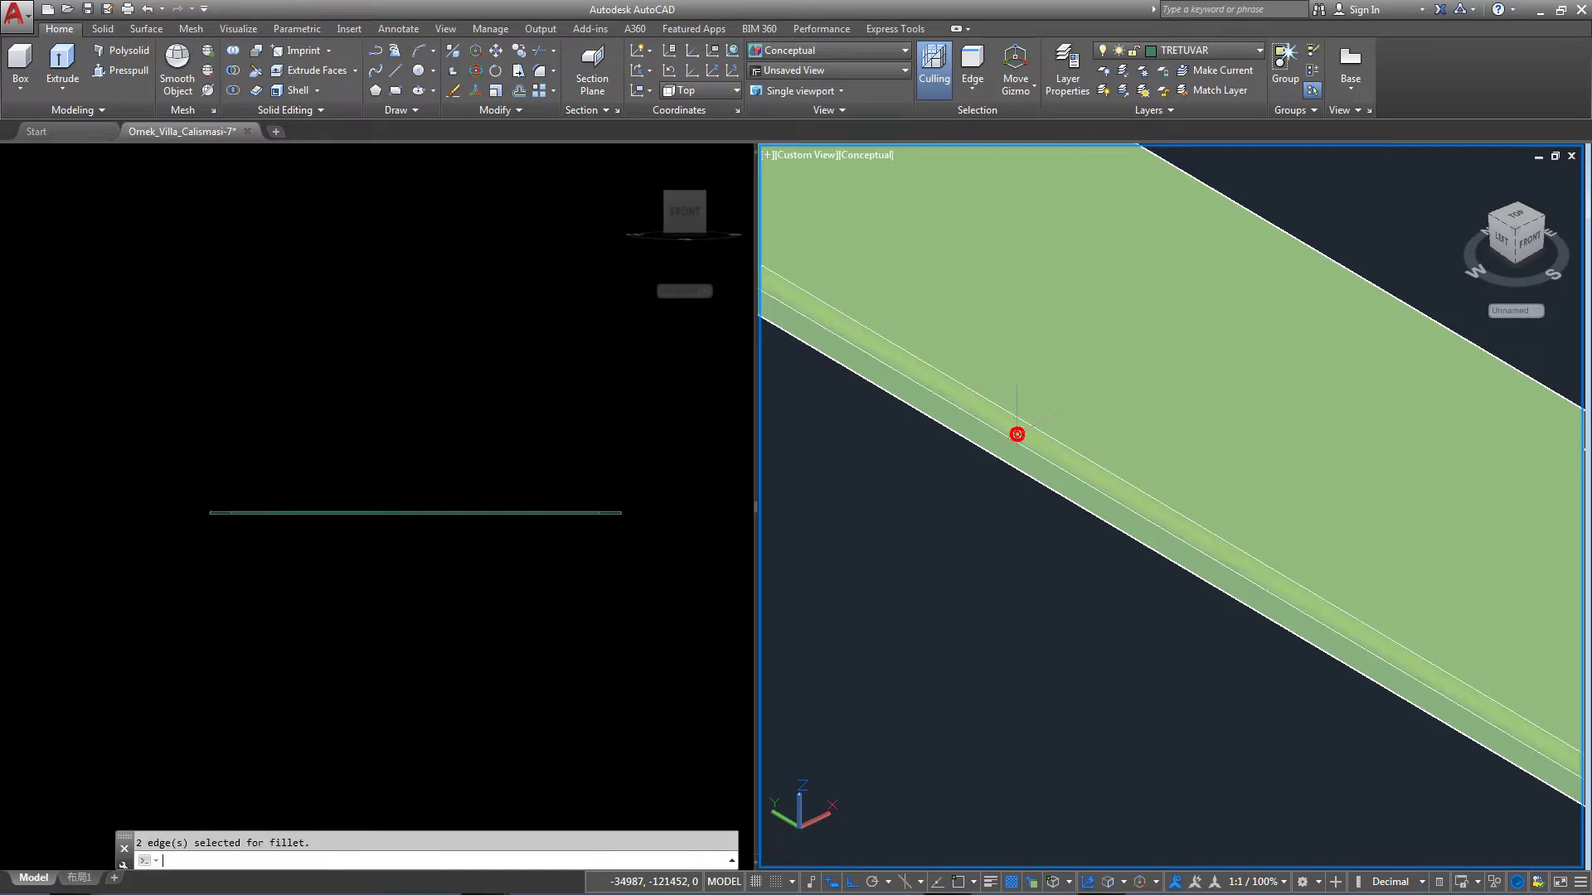
Orbit to inspect the corner, then undo the last changes.
scroll(1301, 573, "down", 2)
scroll(1300, 574, "down", 2)
mouse_move(1300, 574)
middle_mouse_down("shift")
mouse_move(782, 373)
mouse_move(1232, 604)
mouse_move(1102, 497)
mouse_move(1146, 584)
middle_mouse_up("shift")
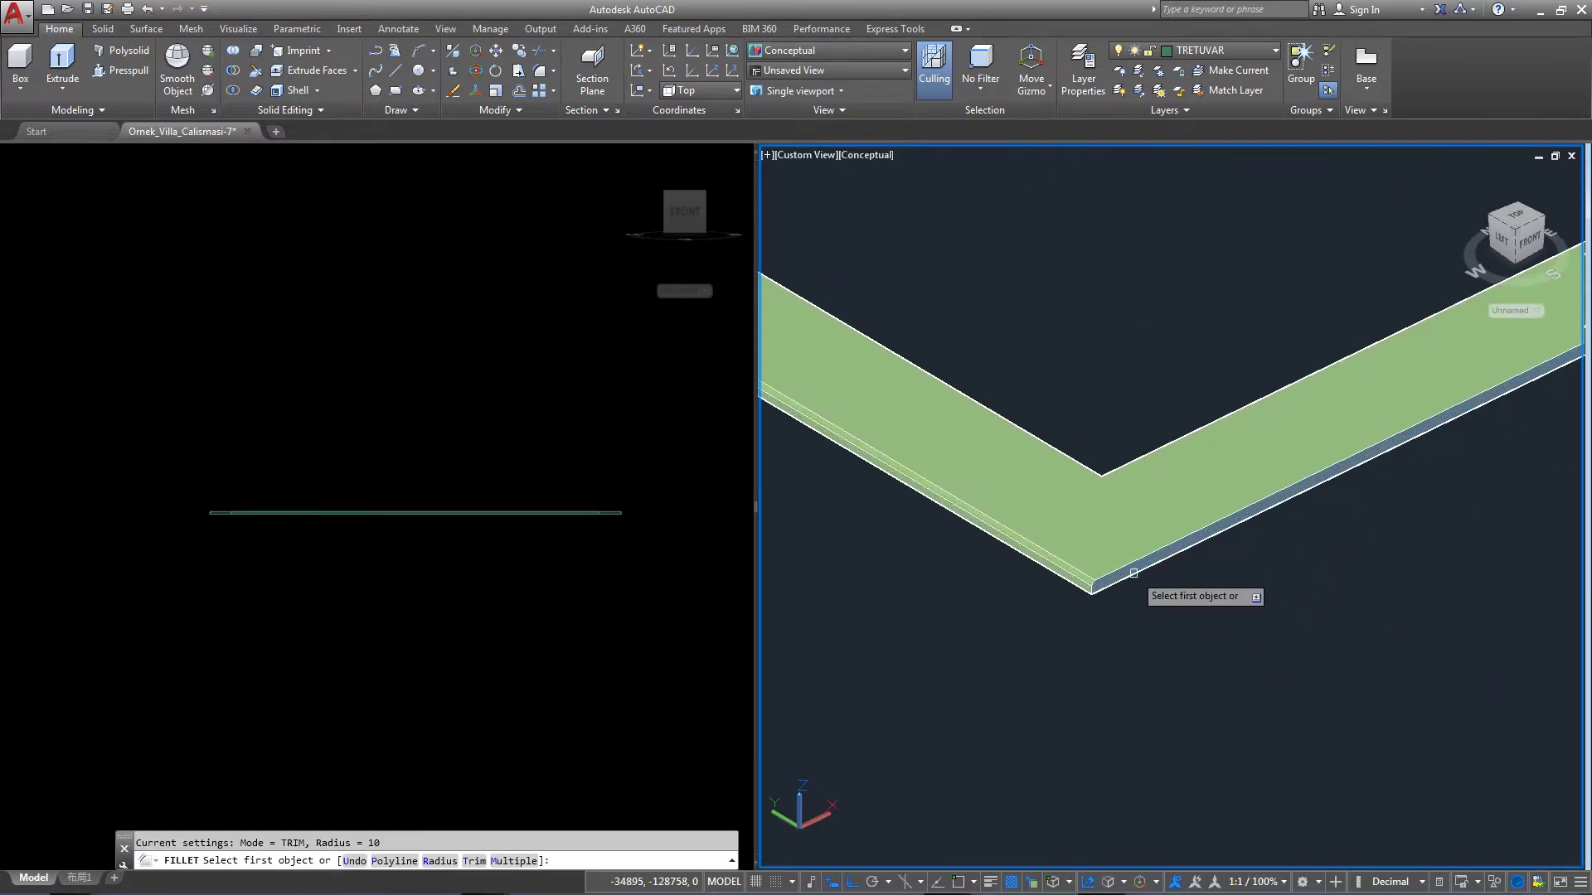
key("ctrl+z")
key("ctrl+z")
scroll(1130, 613, "up", 2)
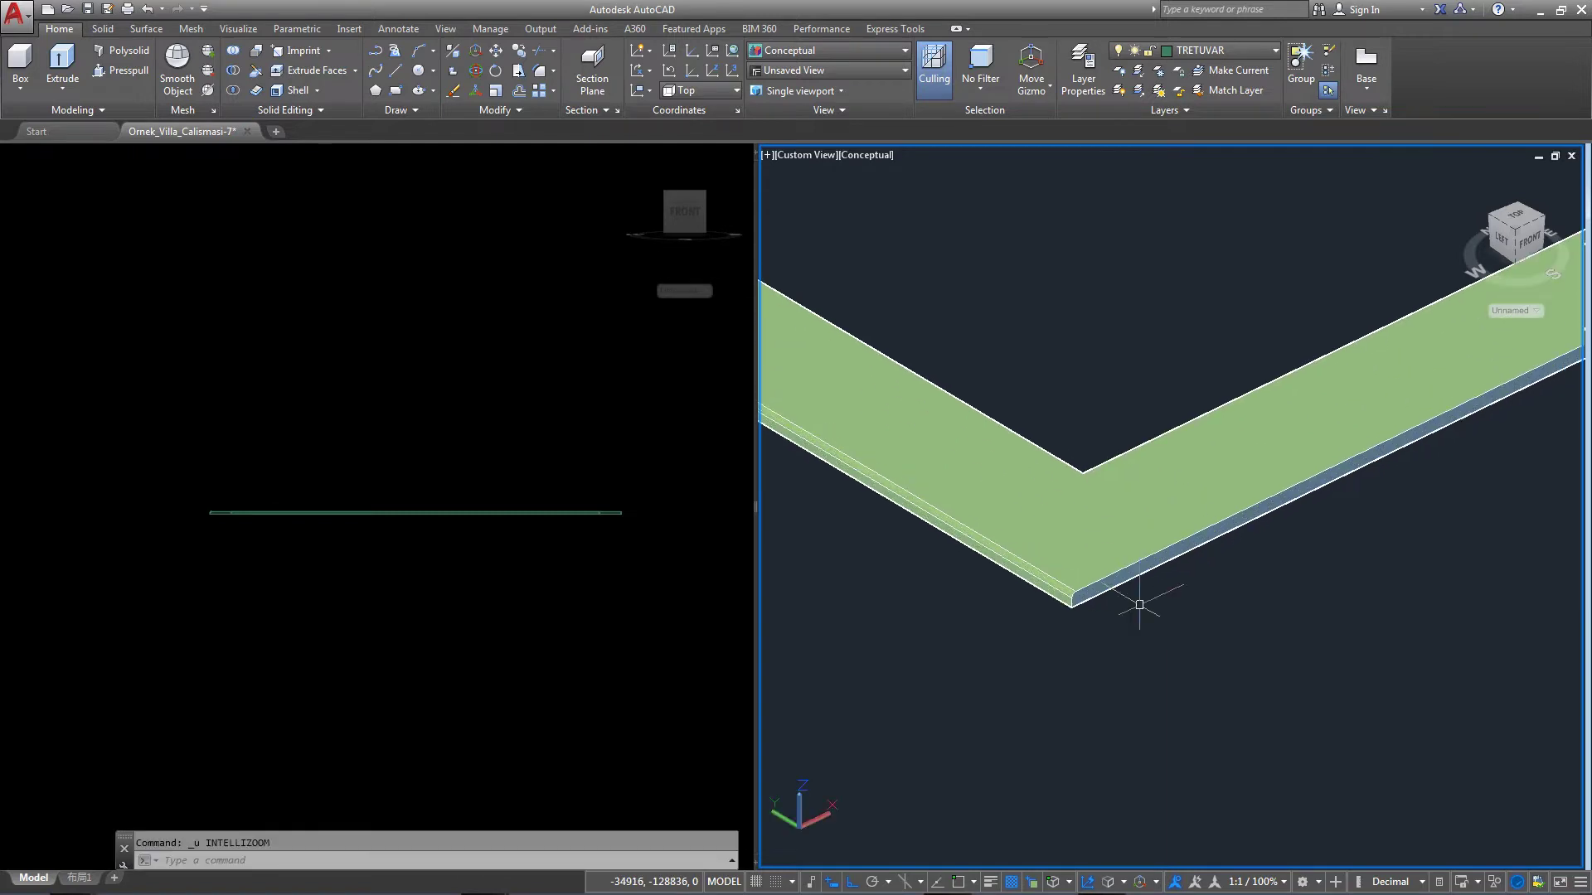
type("u")
key("Return")
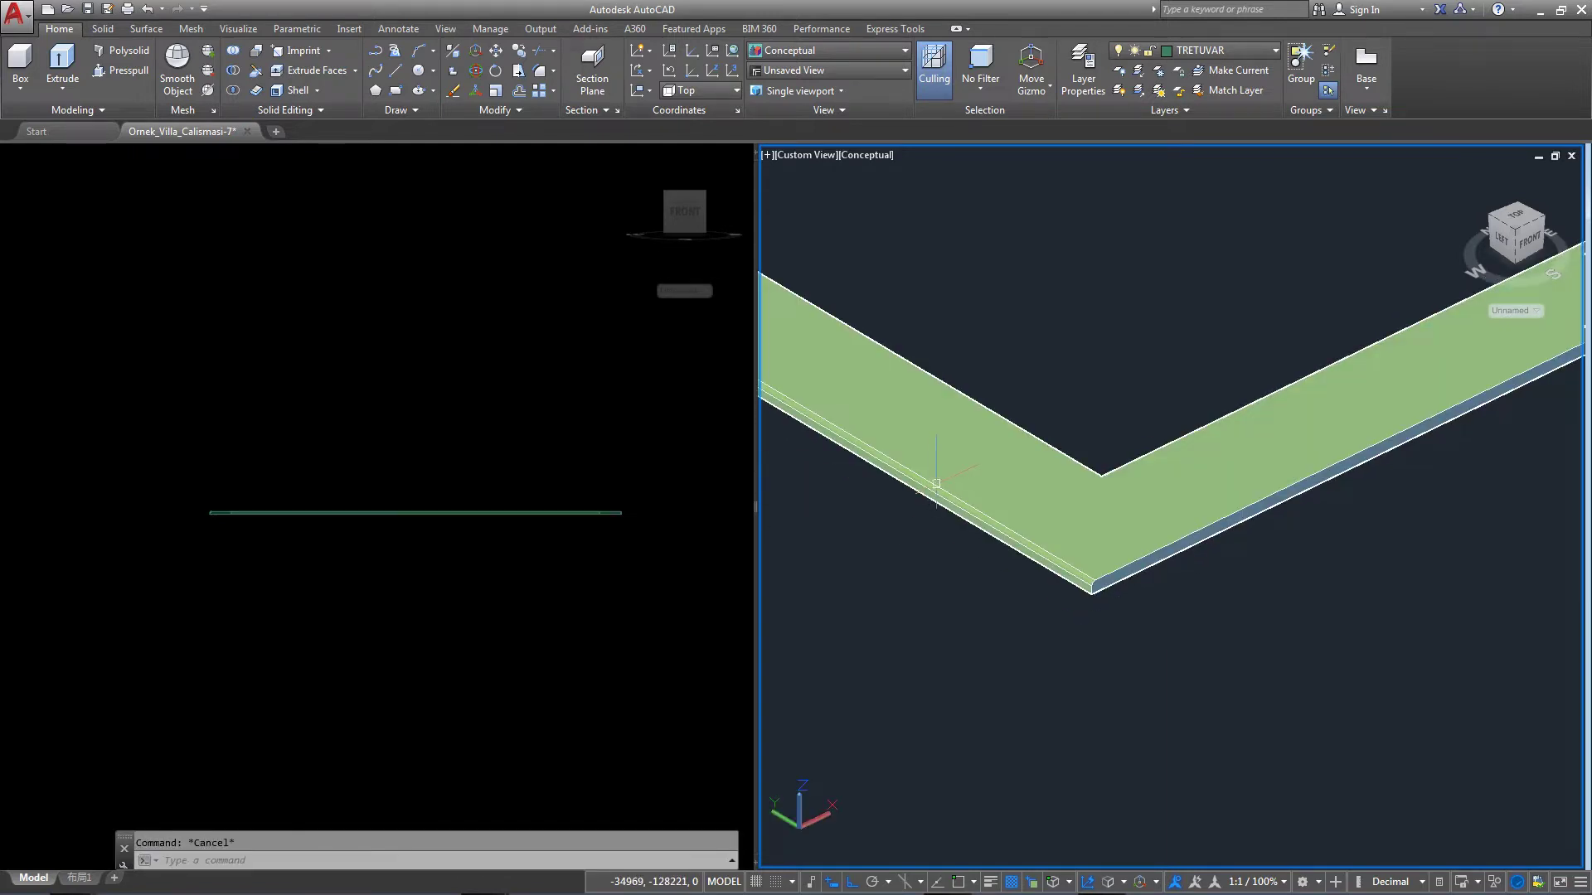
Re-run FILLET with radius 10 and round two of the slab's outer edges.
type("f")
key("Return")
scroll(1031, 670, "up", 2)
type("r")
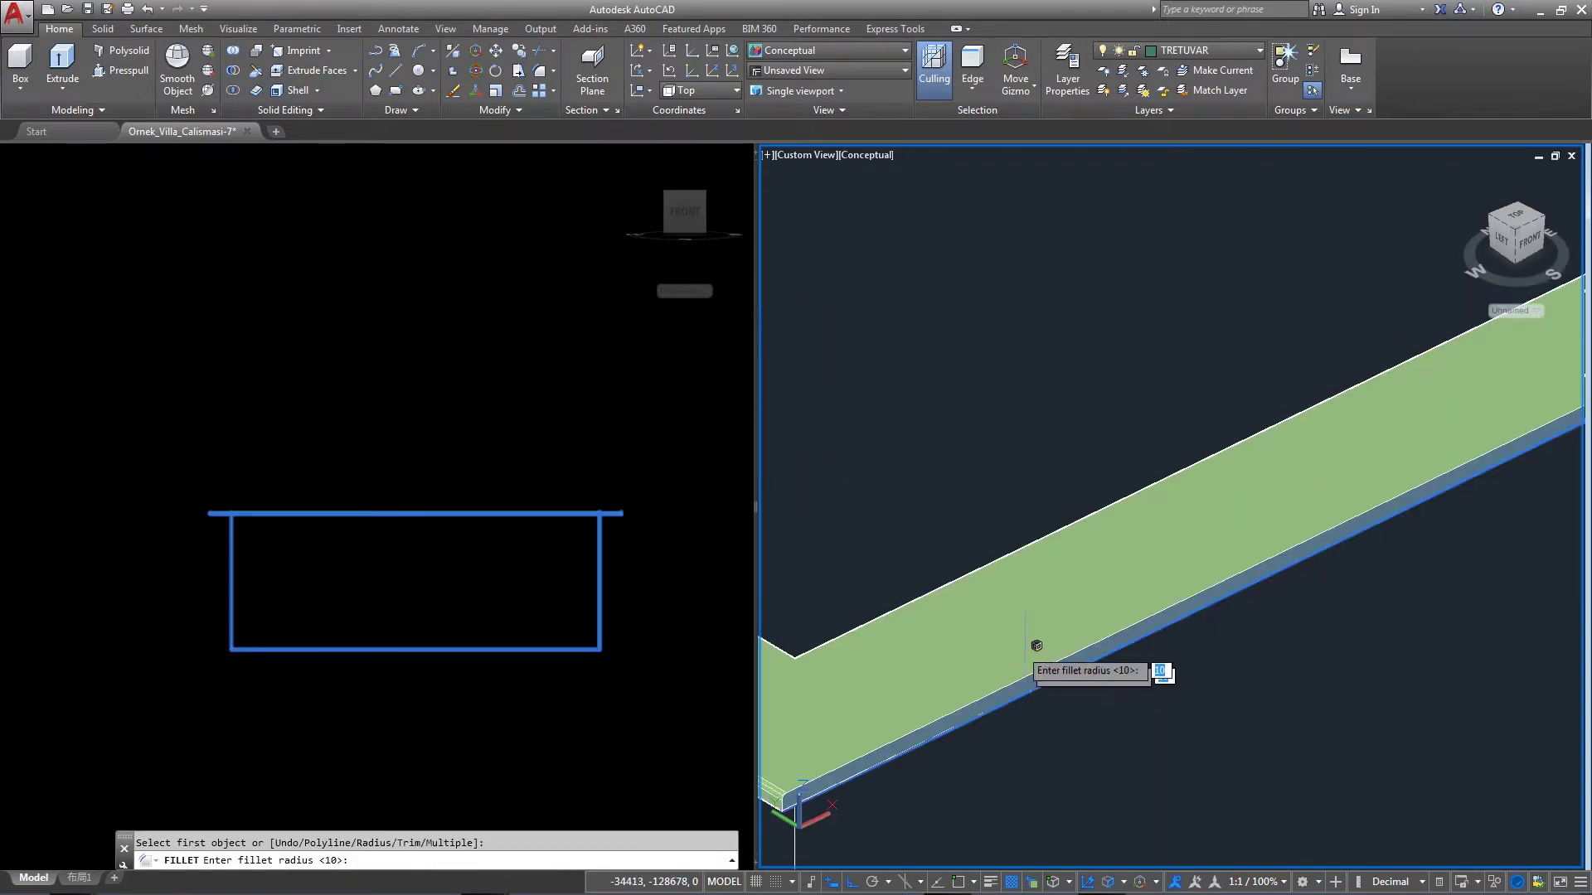
key("Return")
scroll(1016, 668, "down", 2)
scroll(1004, 681, "up", 3)
key("Return")
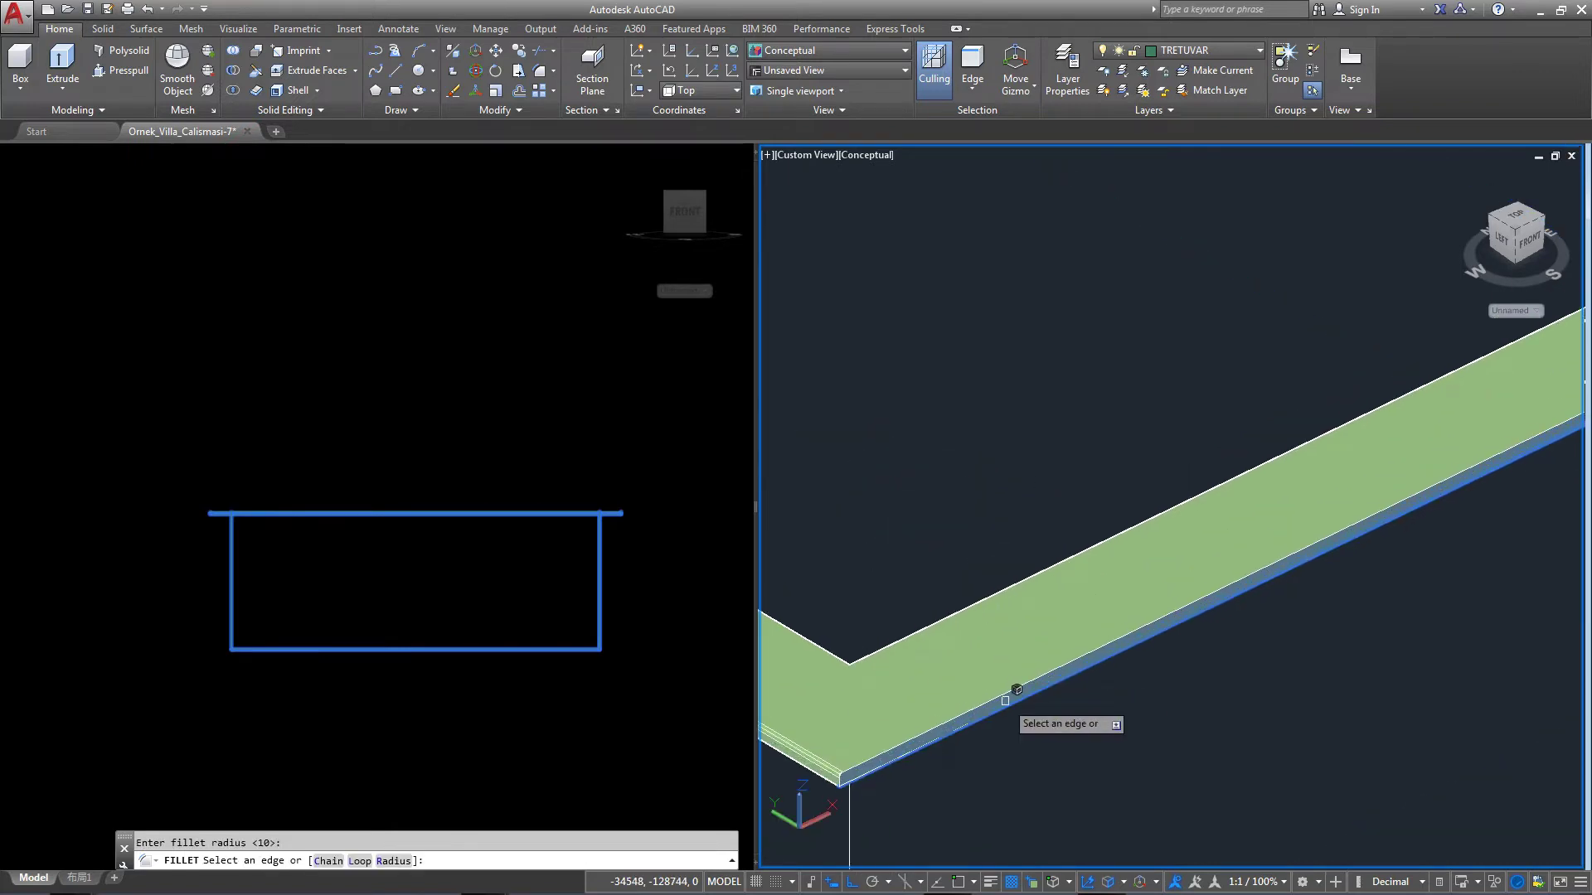
left_click(1001, 694)
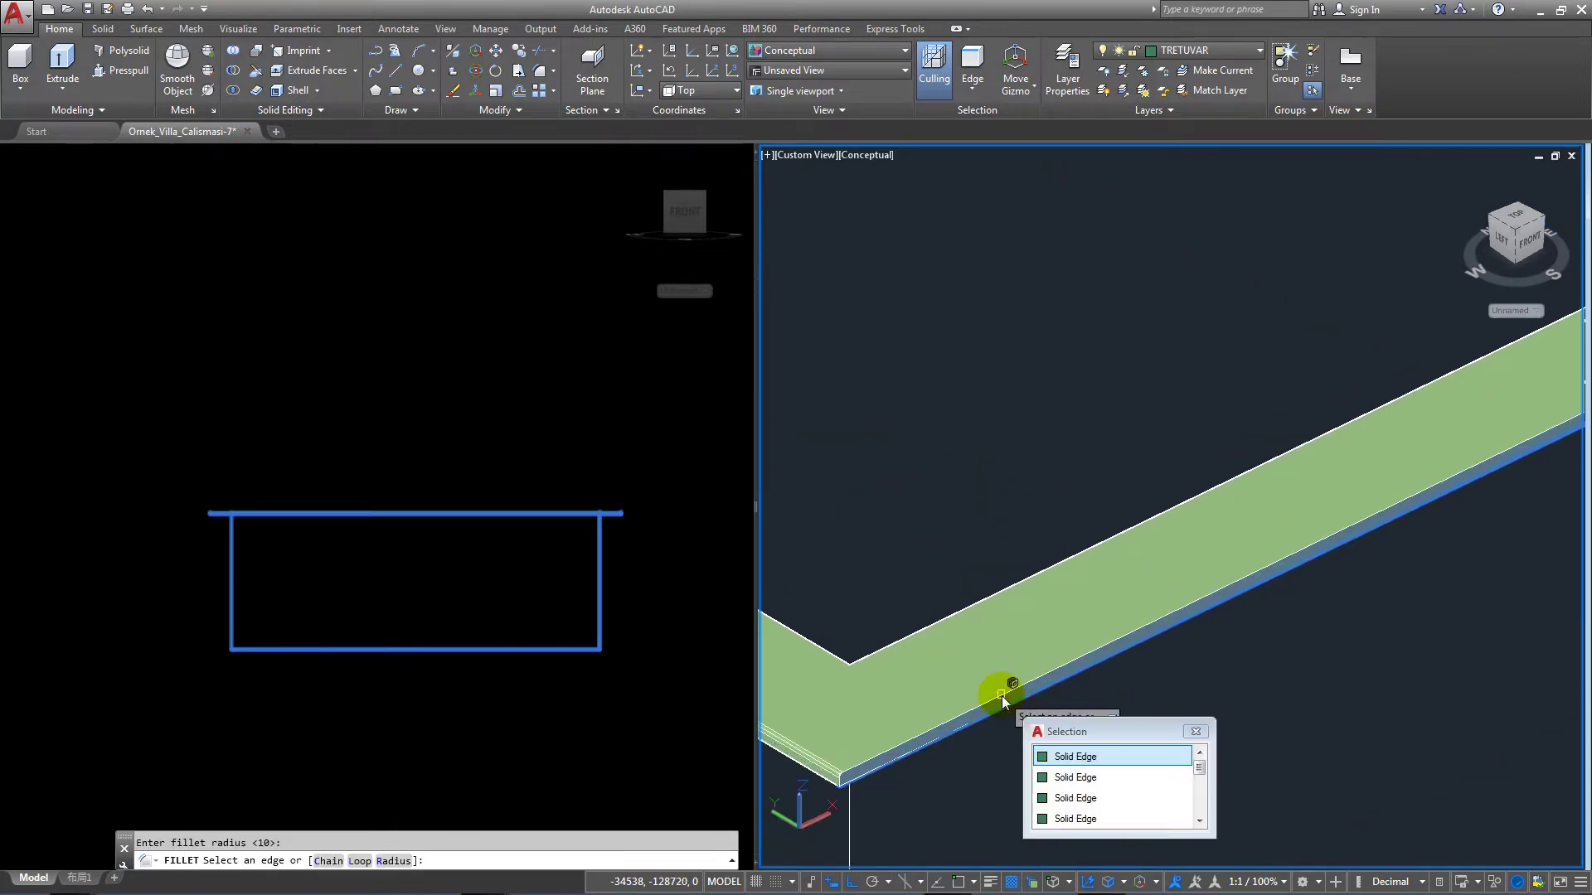
left_click(1076, 756)
scroll(967, 737, "up", 2)
scroll(982, 693, "up", 2)
scroll(982, 670, "up", 1)
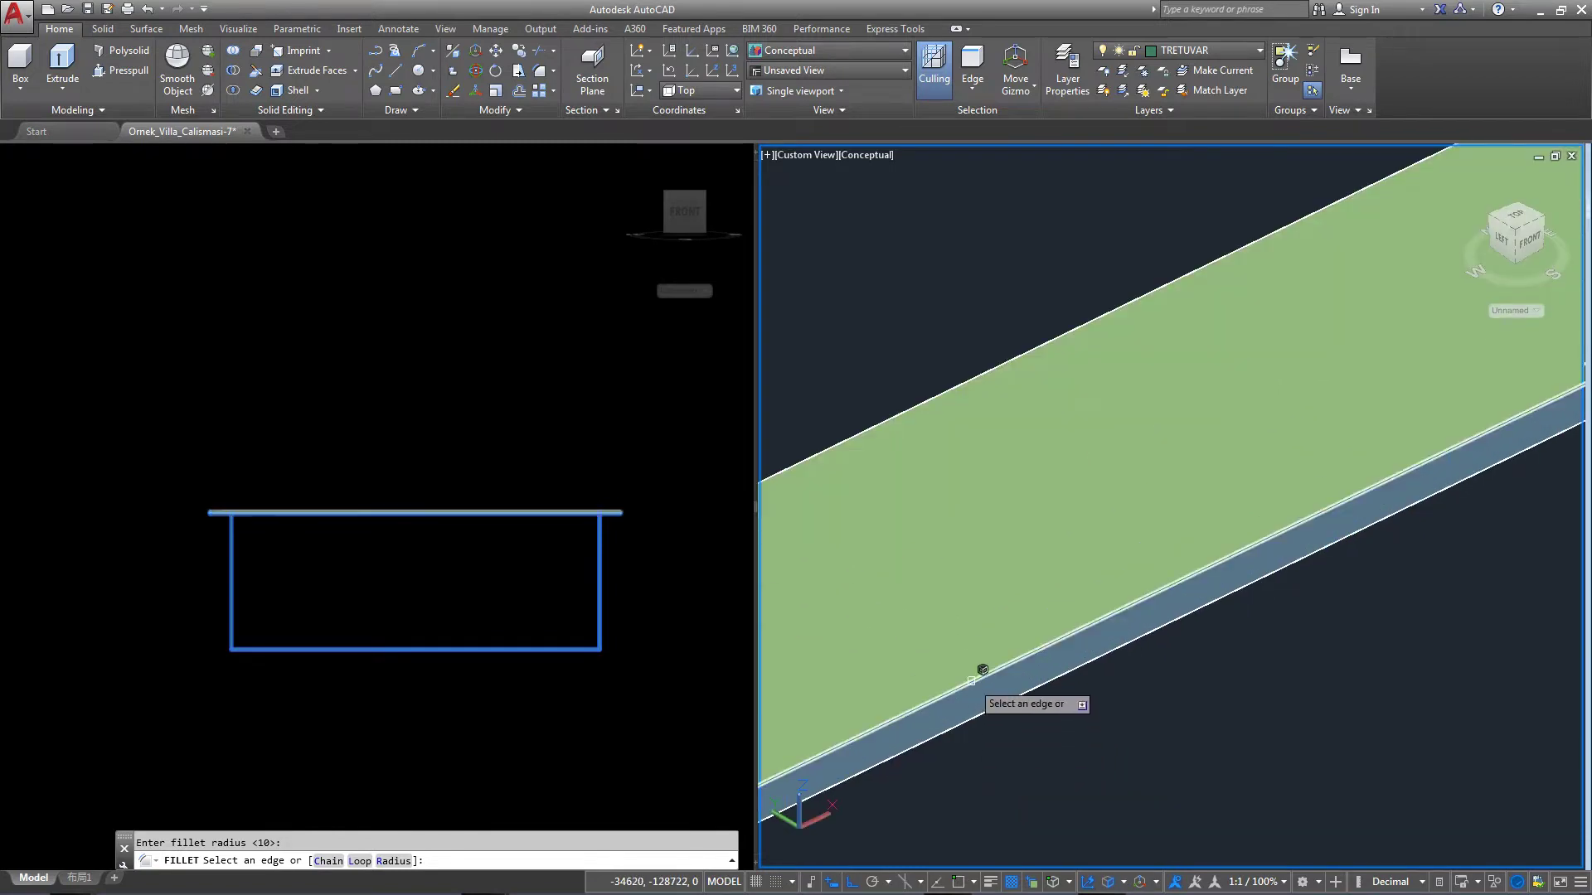
left_click(982, 670)
key("Return")
Orbit to another corner and fillet its slab edge at radius 10.
scroll(1020, 663, "down", 2)
scroll(1039, 659, "down", 1)
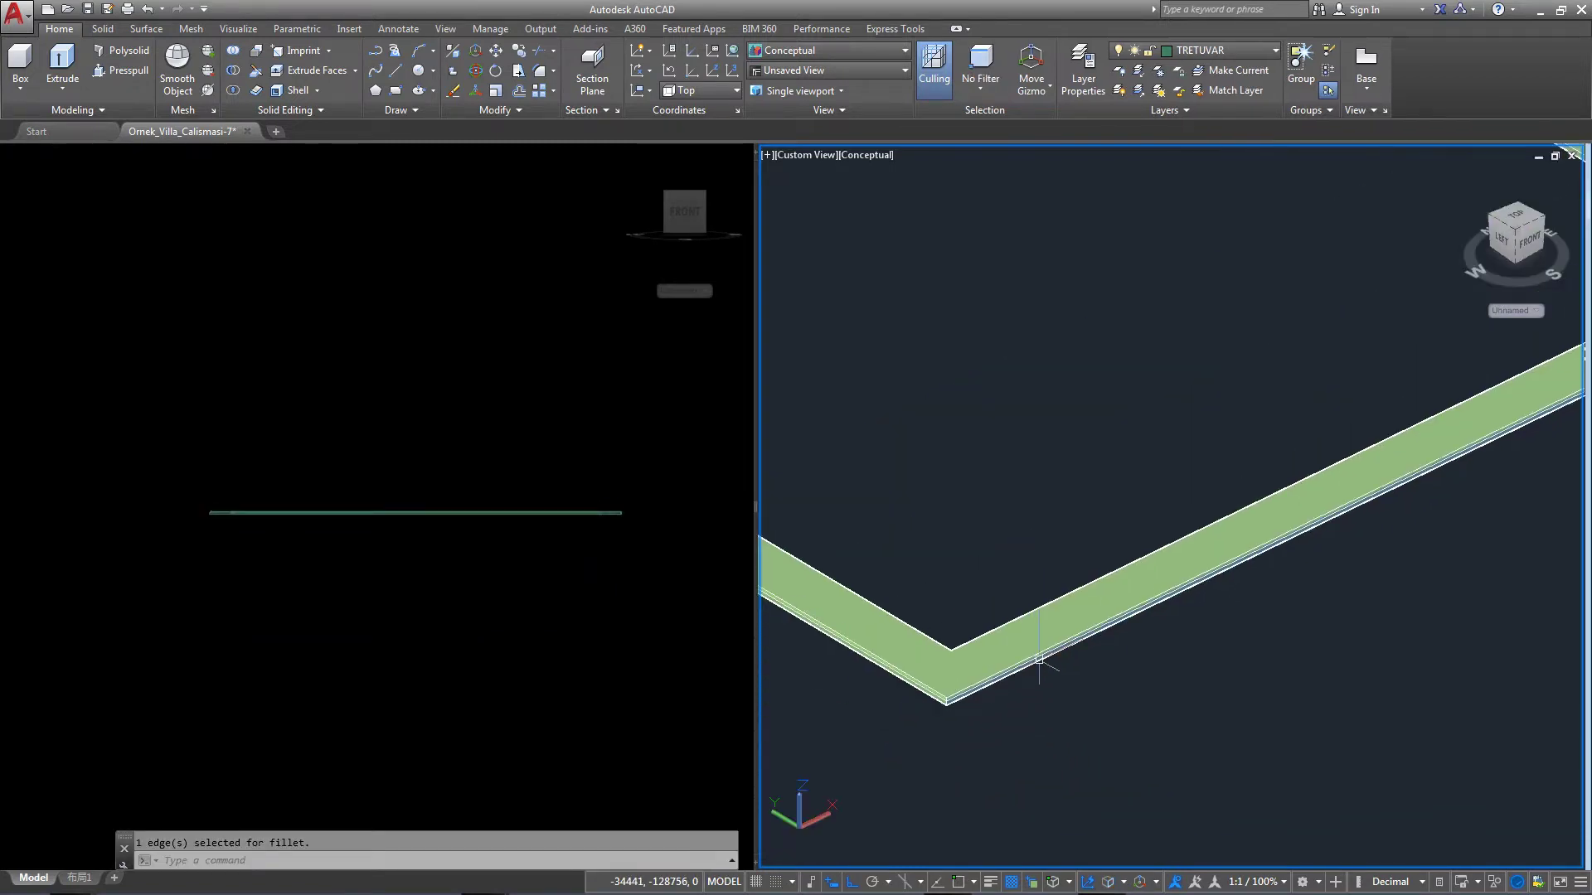
scroll(1039, 659, "down", 3)
mouse_move(1102, 697)
middle_mouse_down("shift")
mouse_move(775, 646)
mouse_move(978, 555)
middle_mouse_up("shift")
scroll(896, 552, "up", 3)
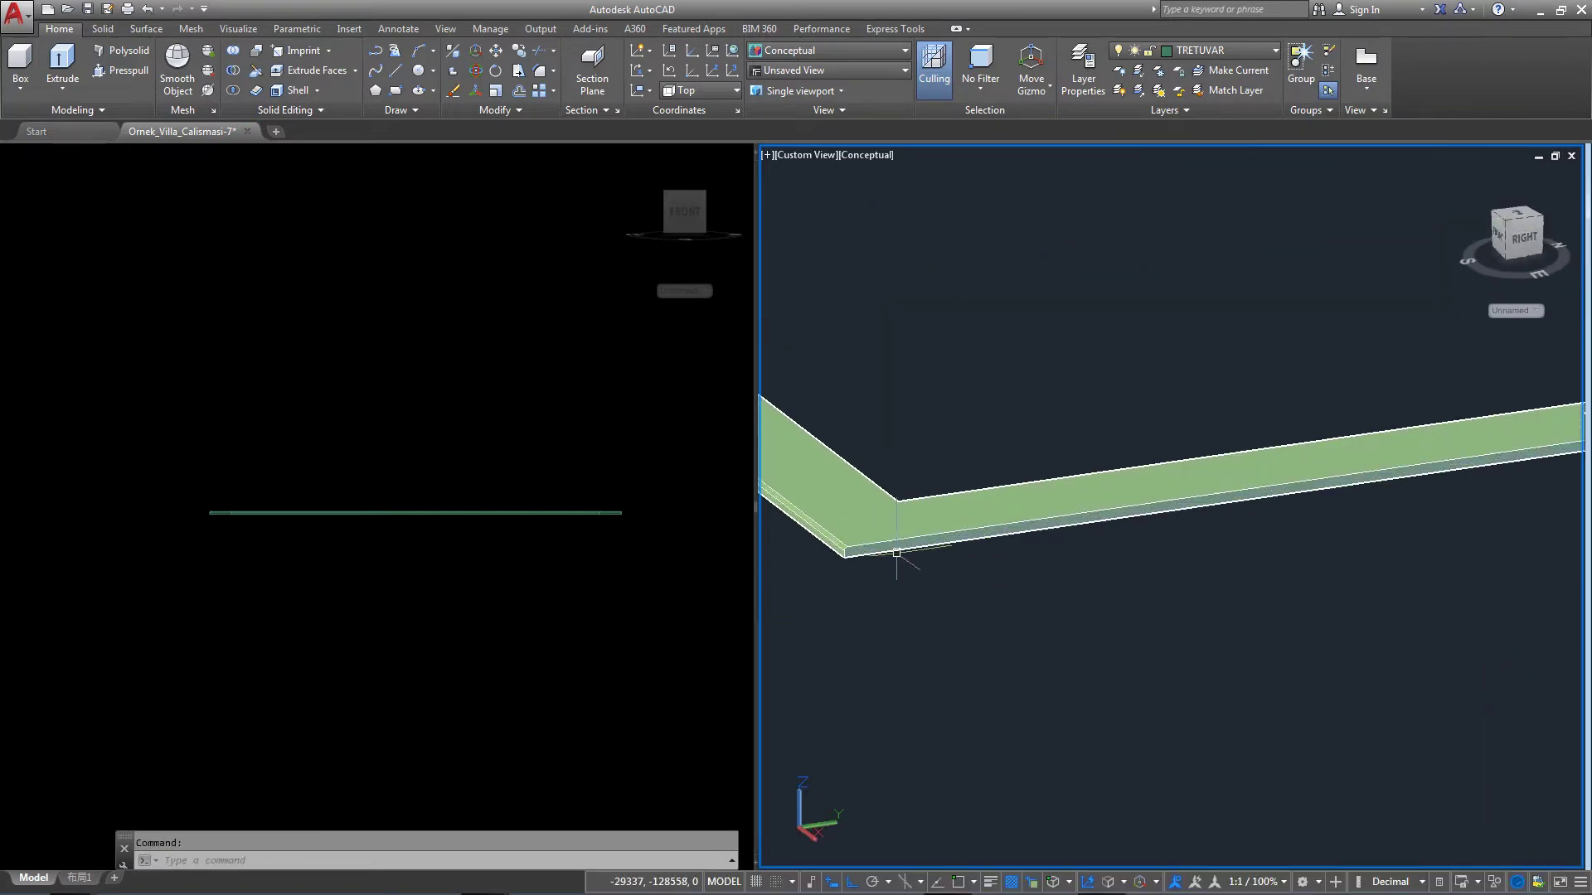
scroll(953, 572, "up", 2)
scroll(1037, 605, "up", 2)
key("Return")
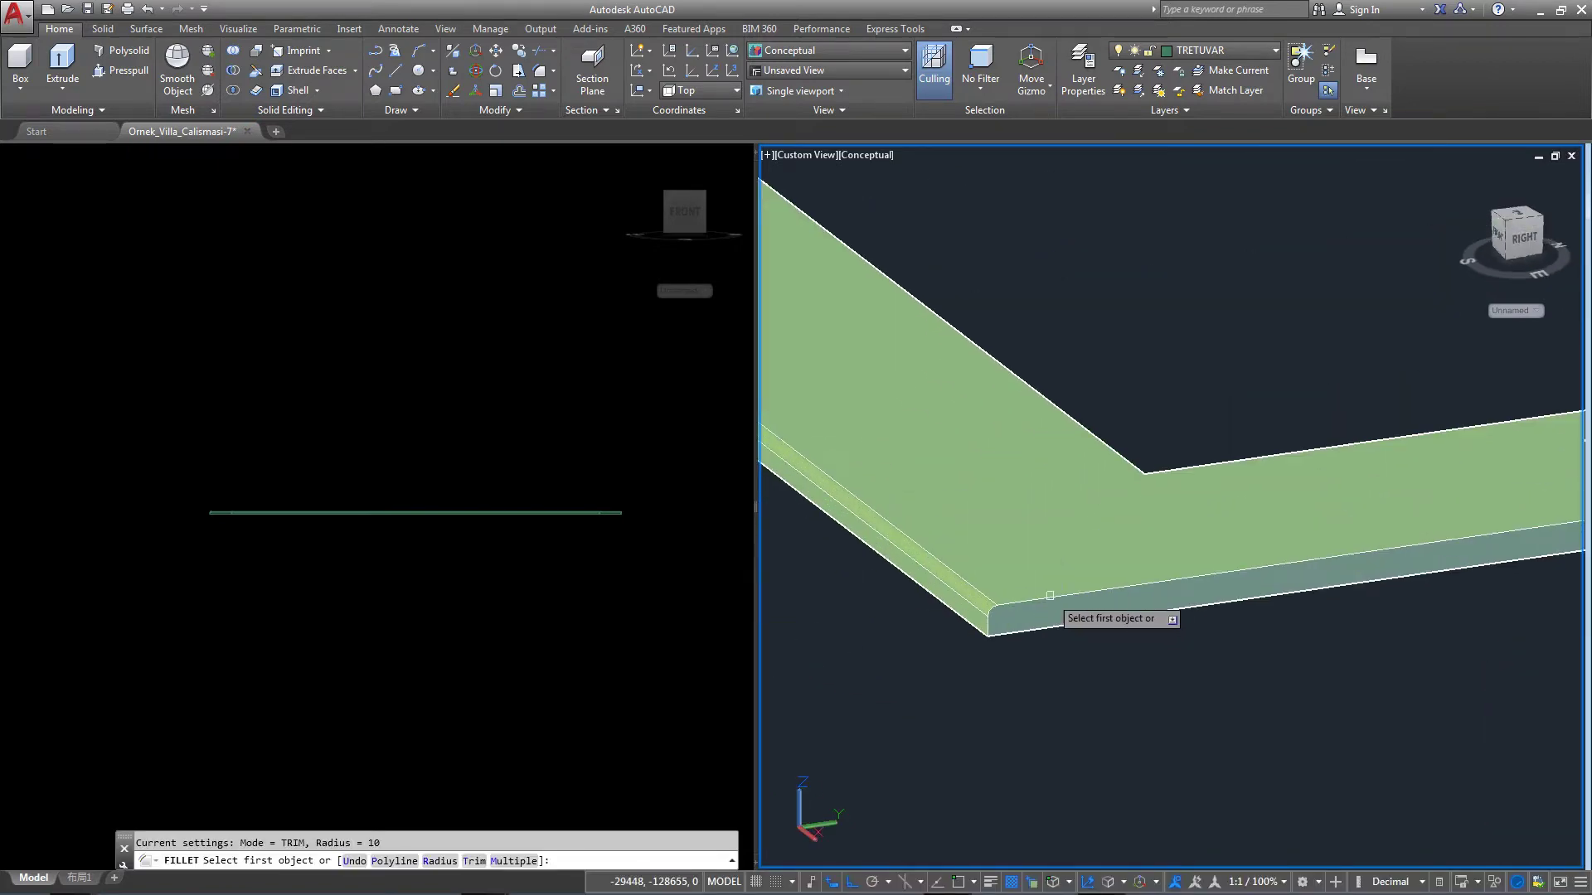
left_click(1049, 596)
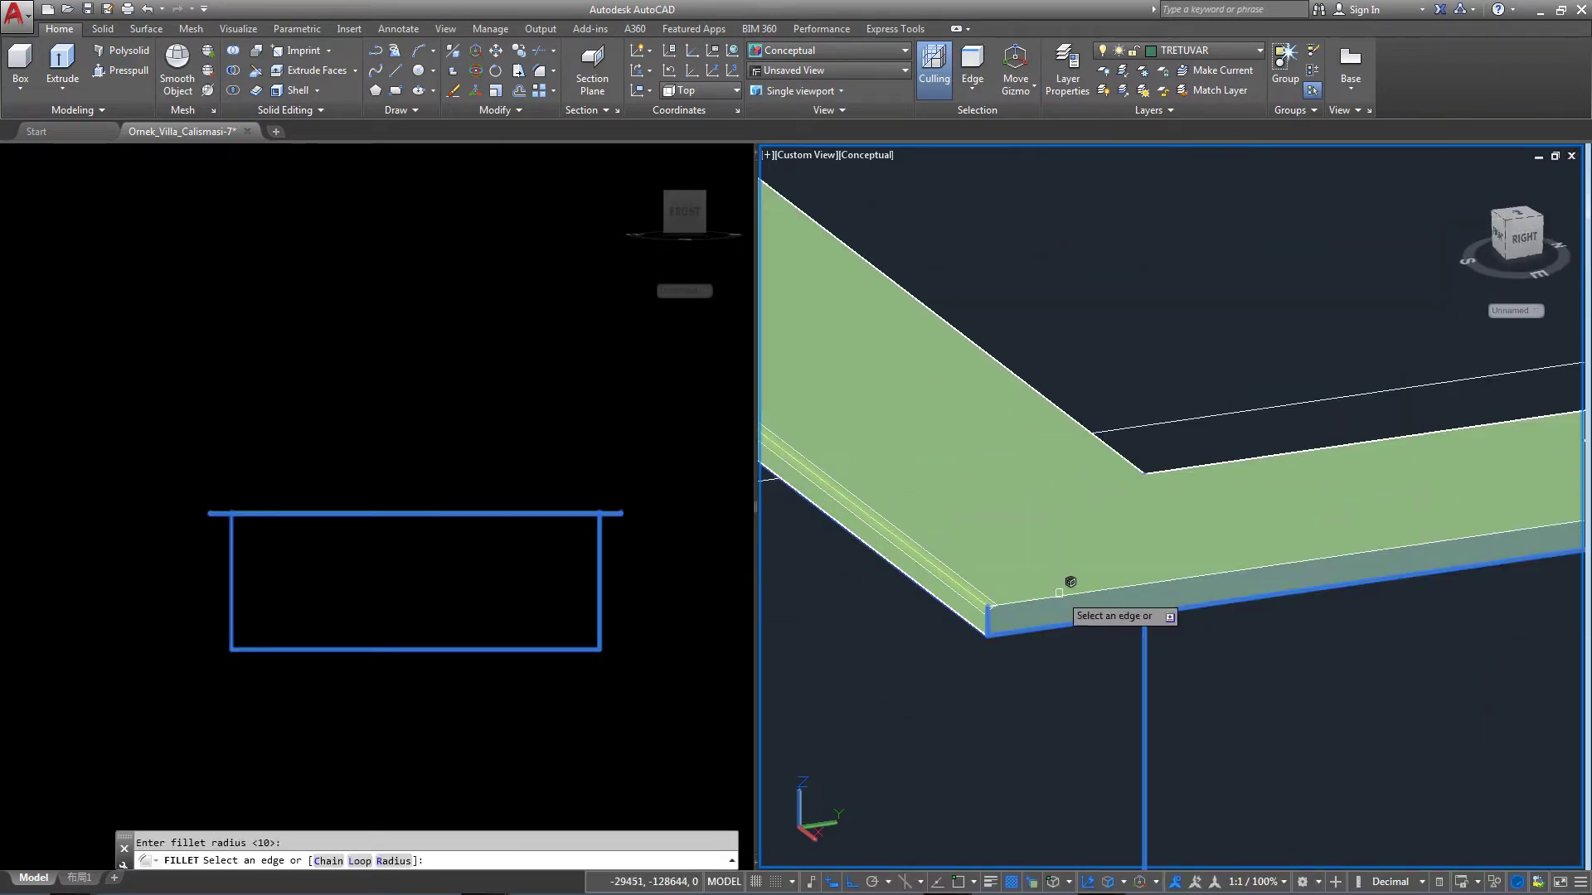
key("Return")
Orbit to the back of the slab and fillet two more edges at radius 10.
scroll(1063, 594, "down", 5)
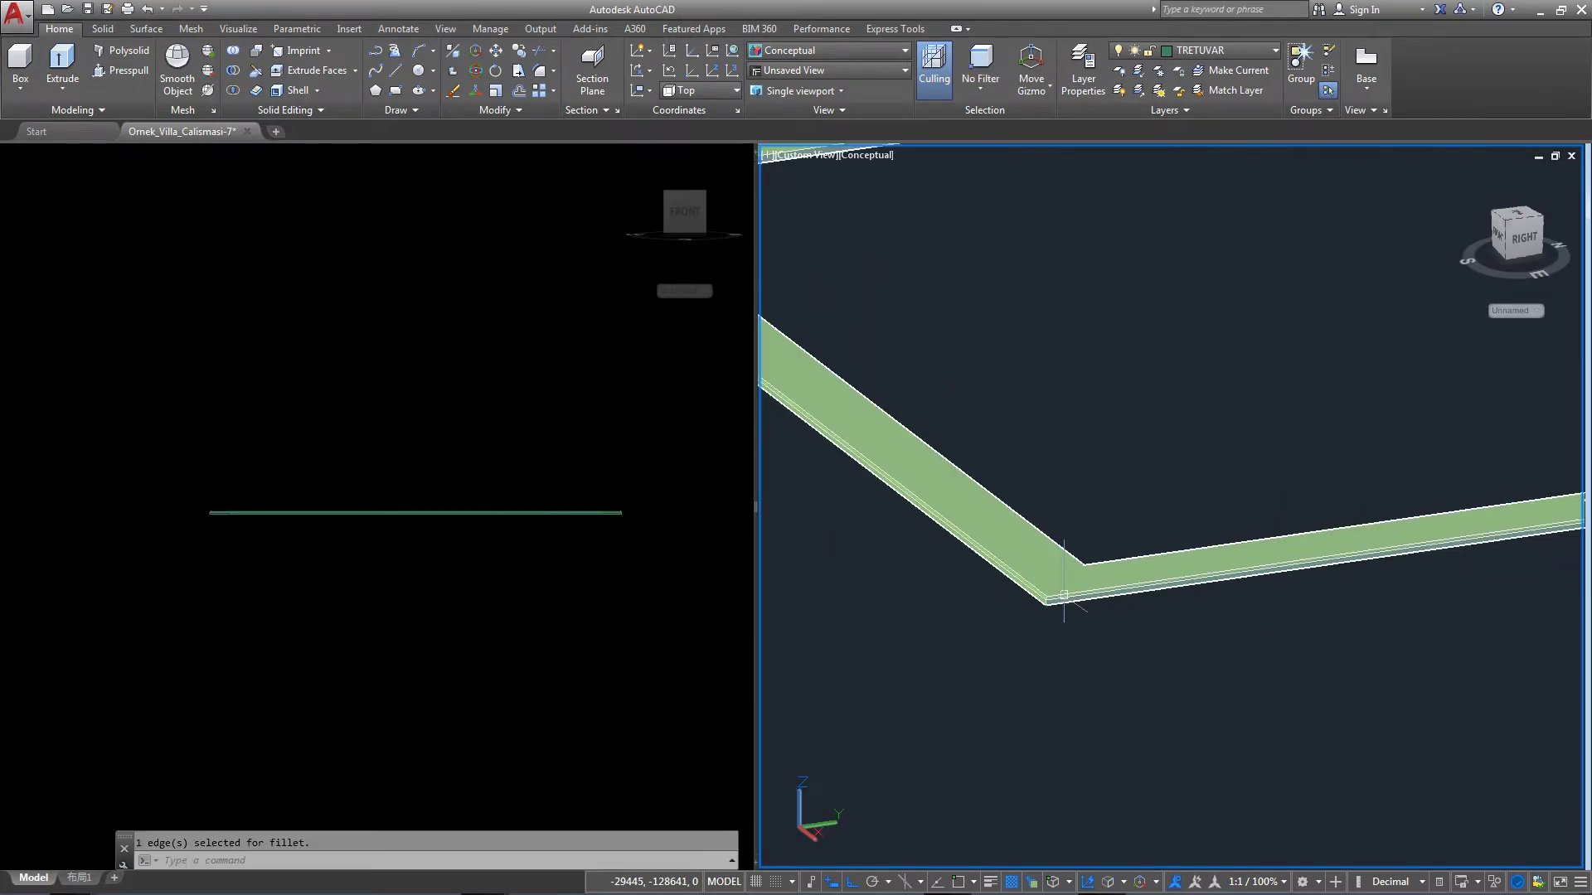
mouse_move(1069, 605)
middle_mouse_down("shift")
mouse_move(1144, 646)
mouse_move(888, 623)
mouse_move(1117, 616)
middle_mouse_up("shift")
scroll(888, 623, "up", 3)
scroll(941, 597, "up", 3)
key("Return")
scroll(944, 590, "up", 2)
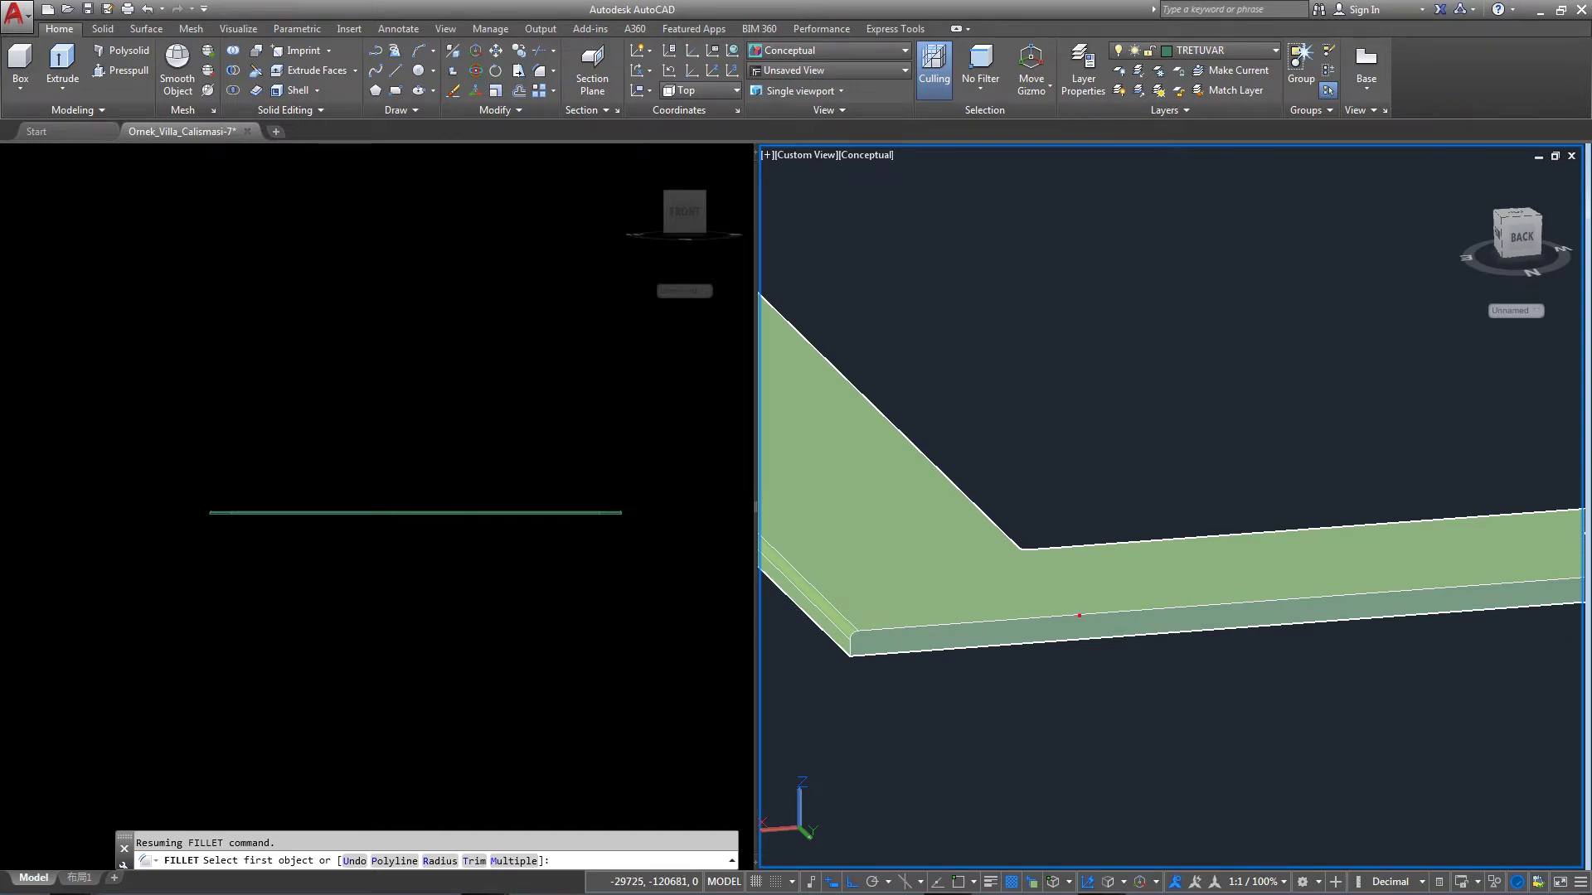
left_click(1079, 615)
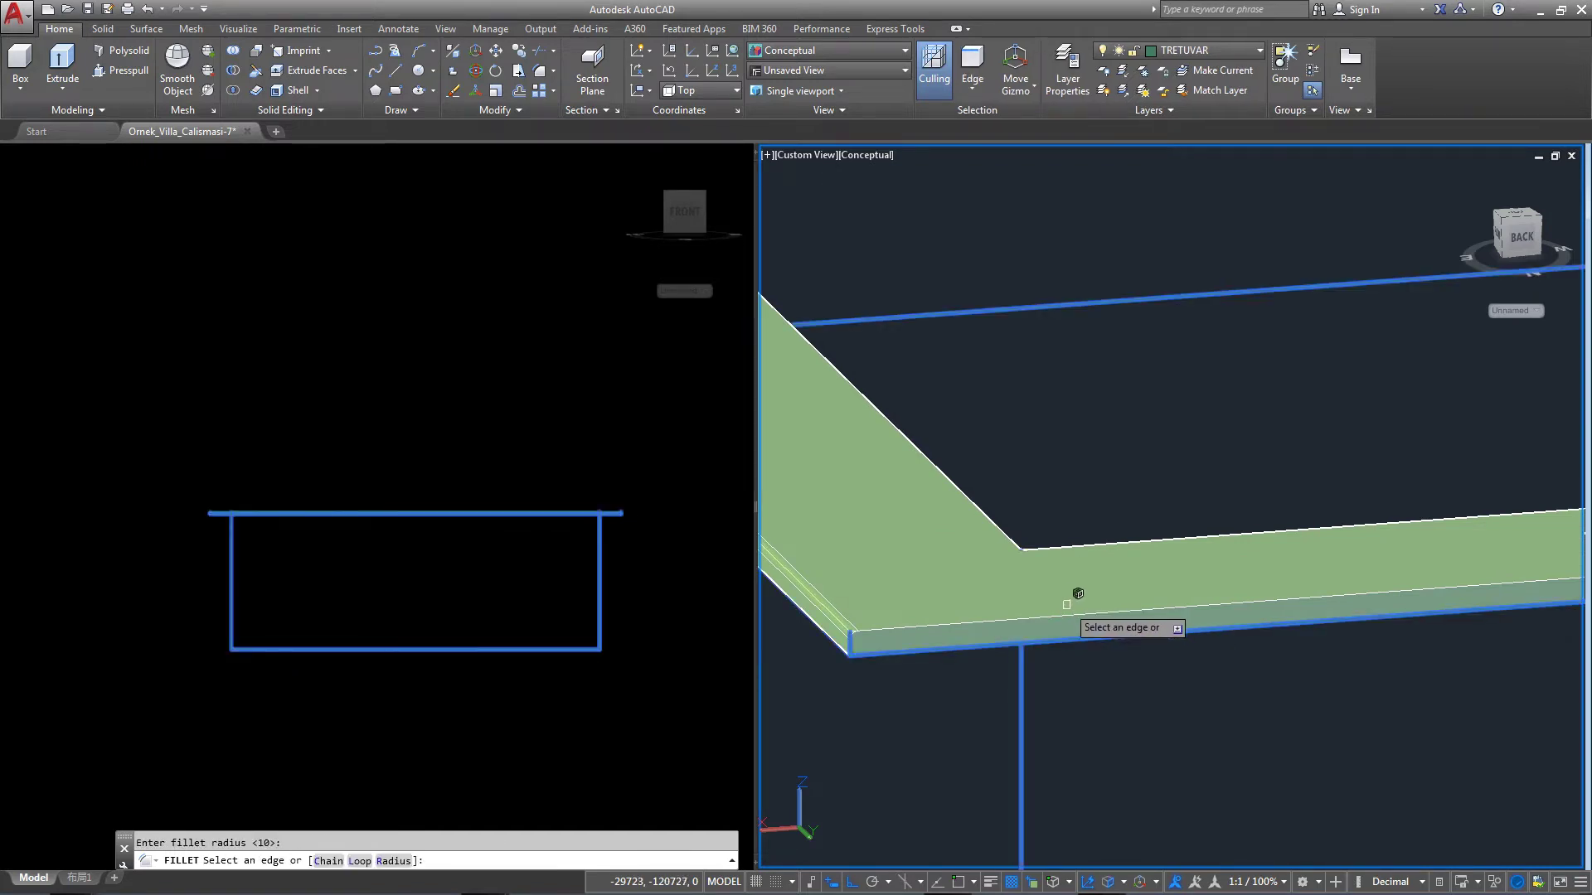
left_click(1072, 612)
key("Return")
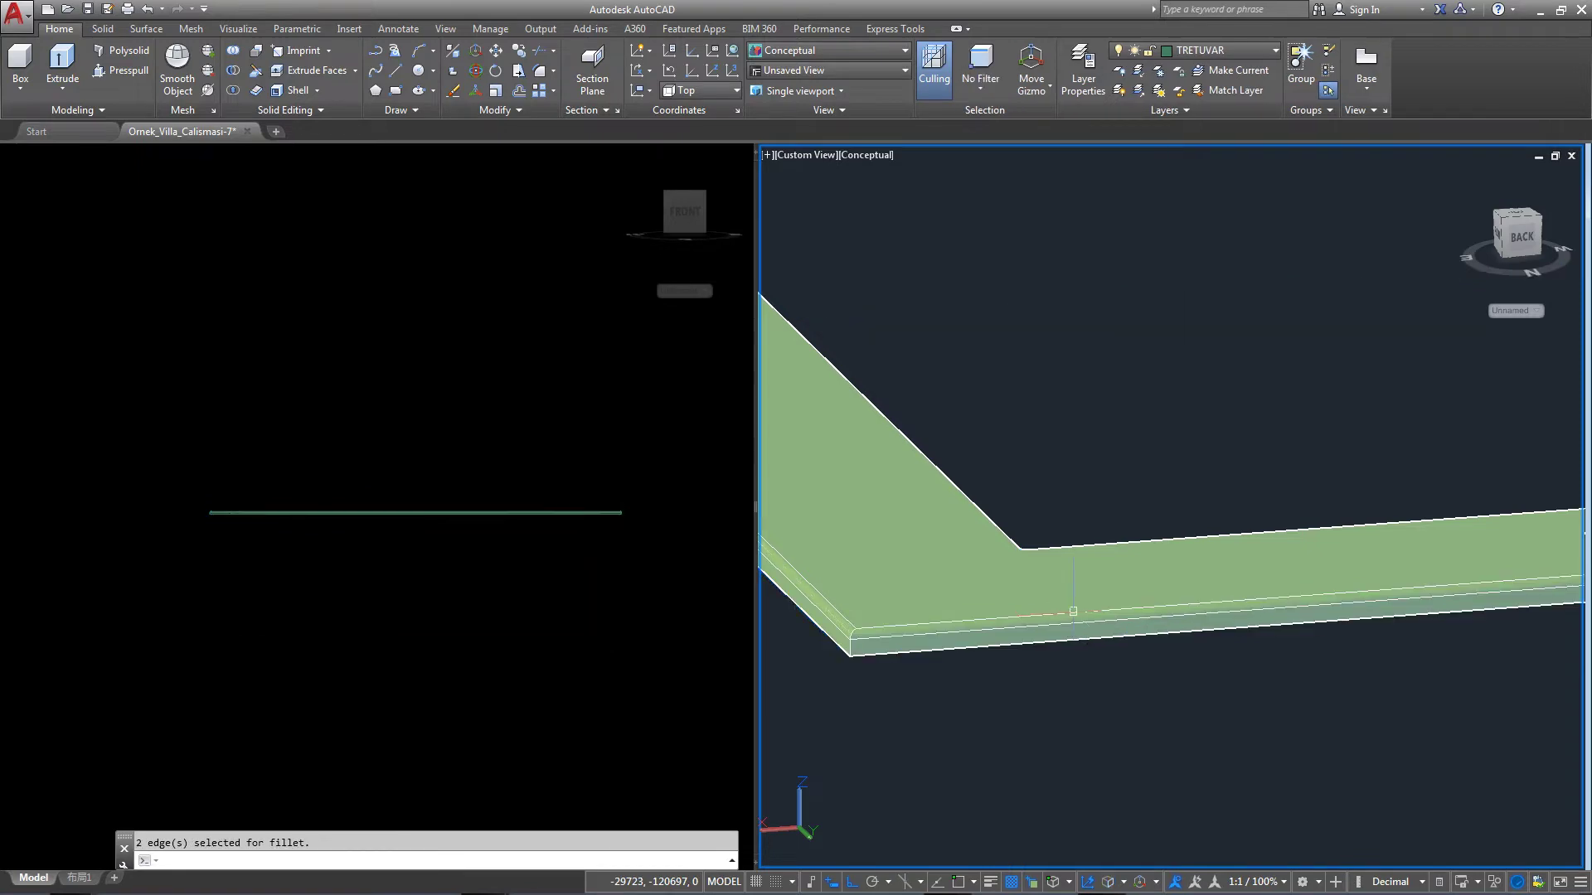
scroll(1073, 612, "down", 2)
scroll(1072, 611, "down", 4)
Select the small rectangular frame and switch to a top-down view.
middle_click_drag(1073, 612, 1239, 640, "shift")
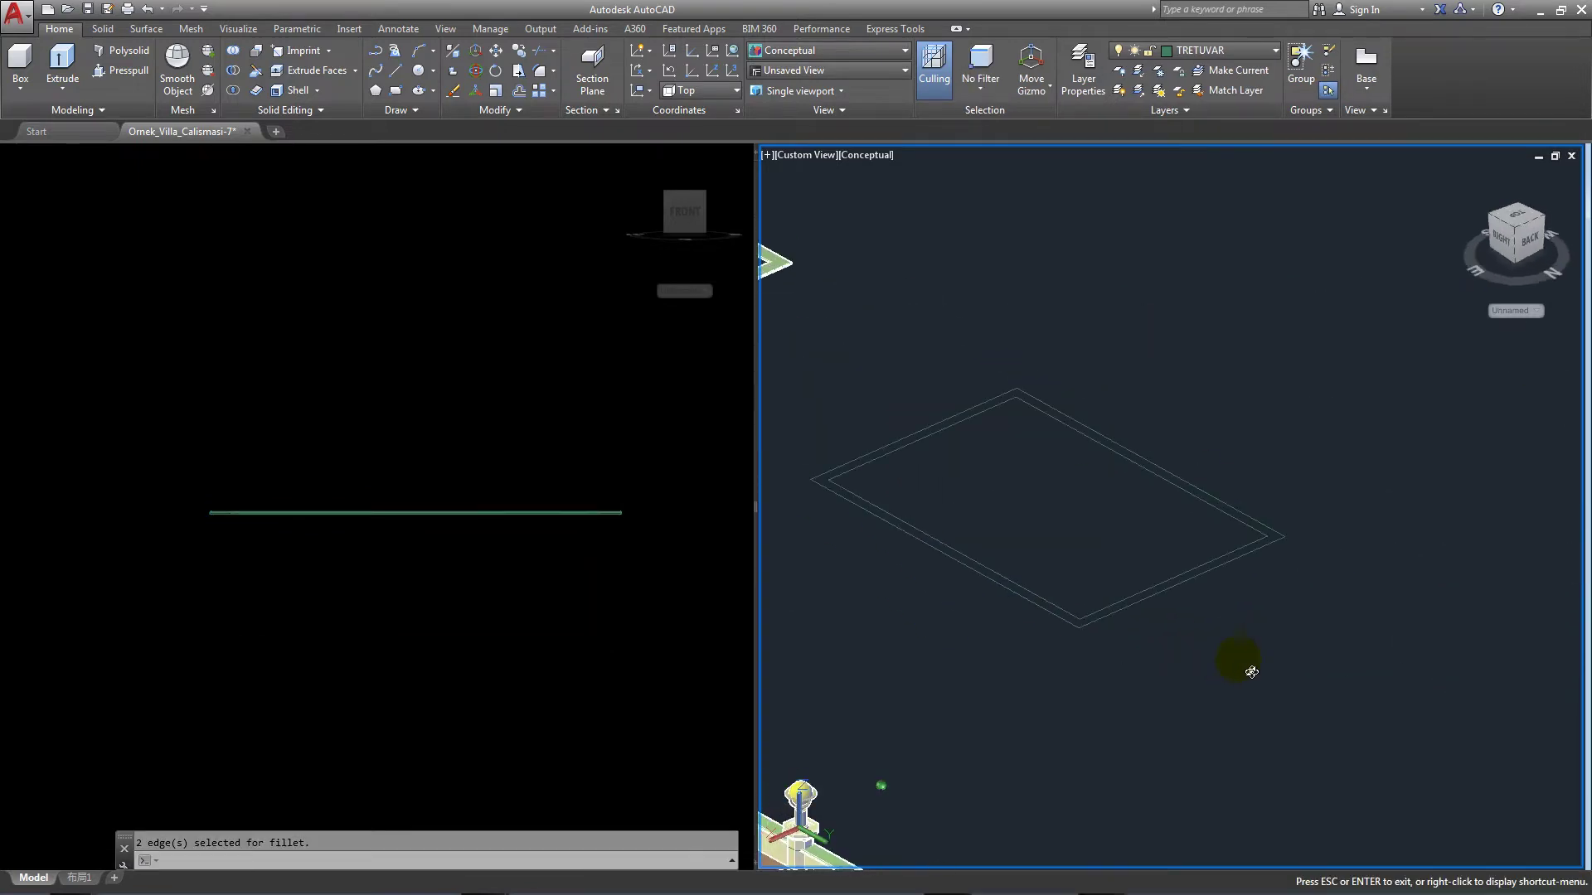
scroll(1239, 640, "down", 5)
scroll(1239, 640, "up", 2)
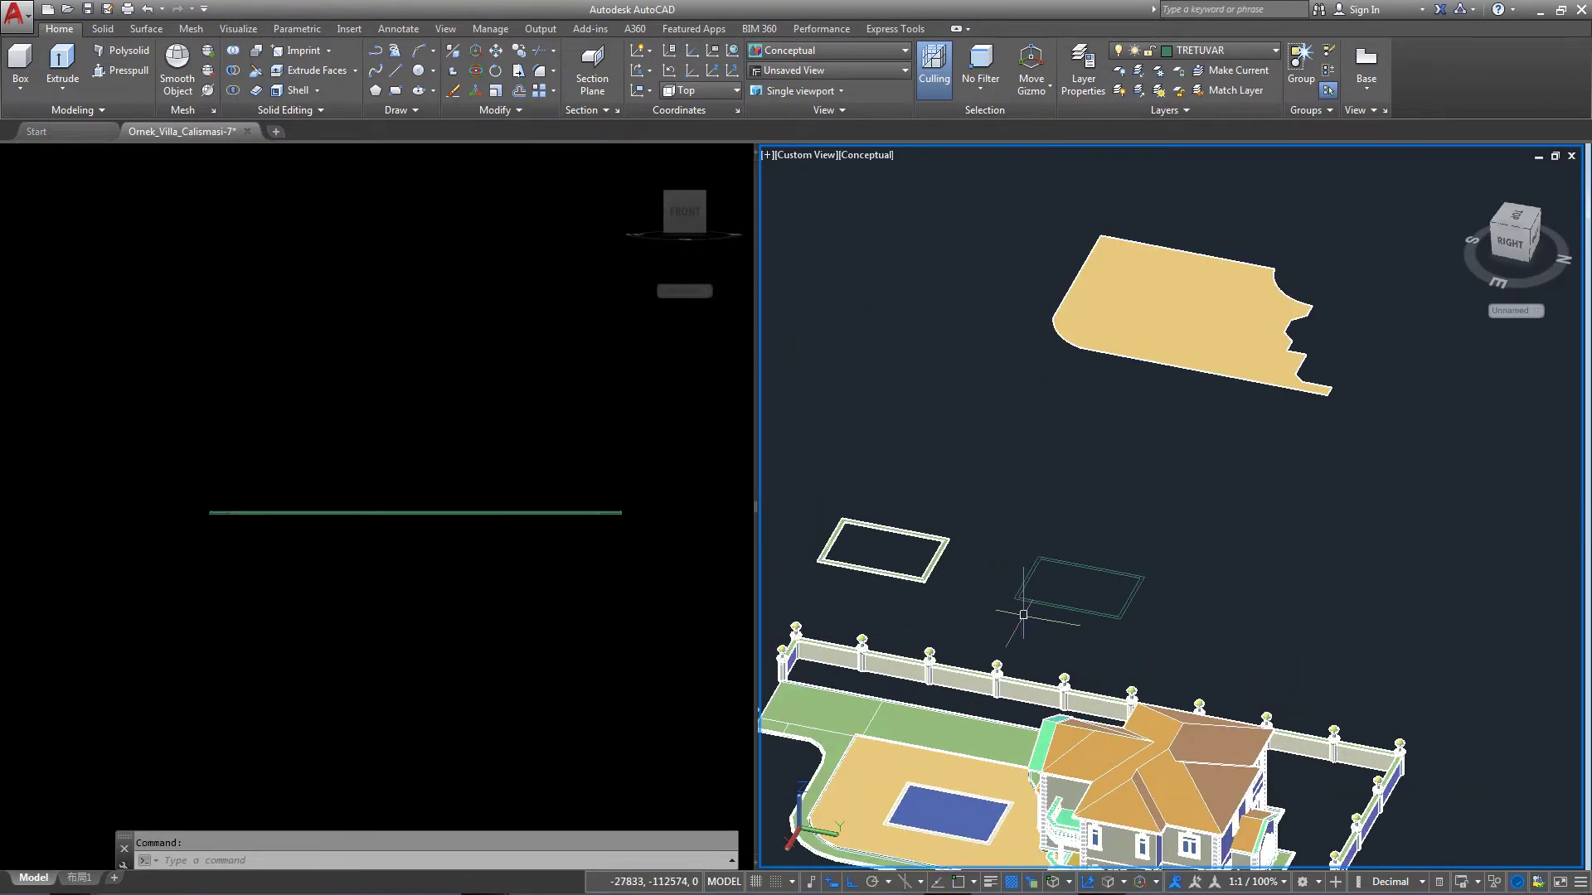
scroll(833, 587, "up", 2)
left_click(864, 560)
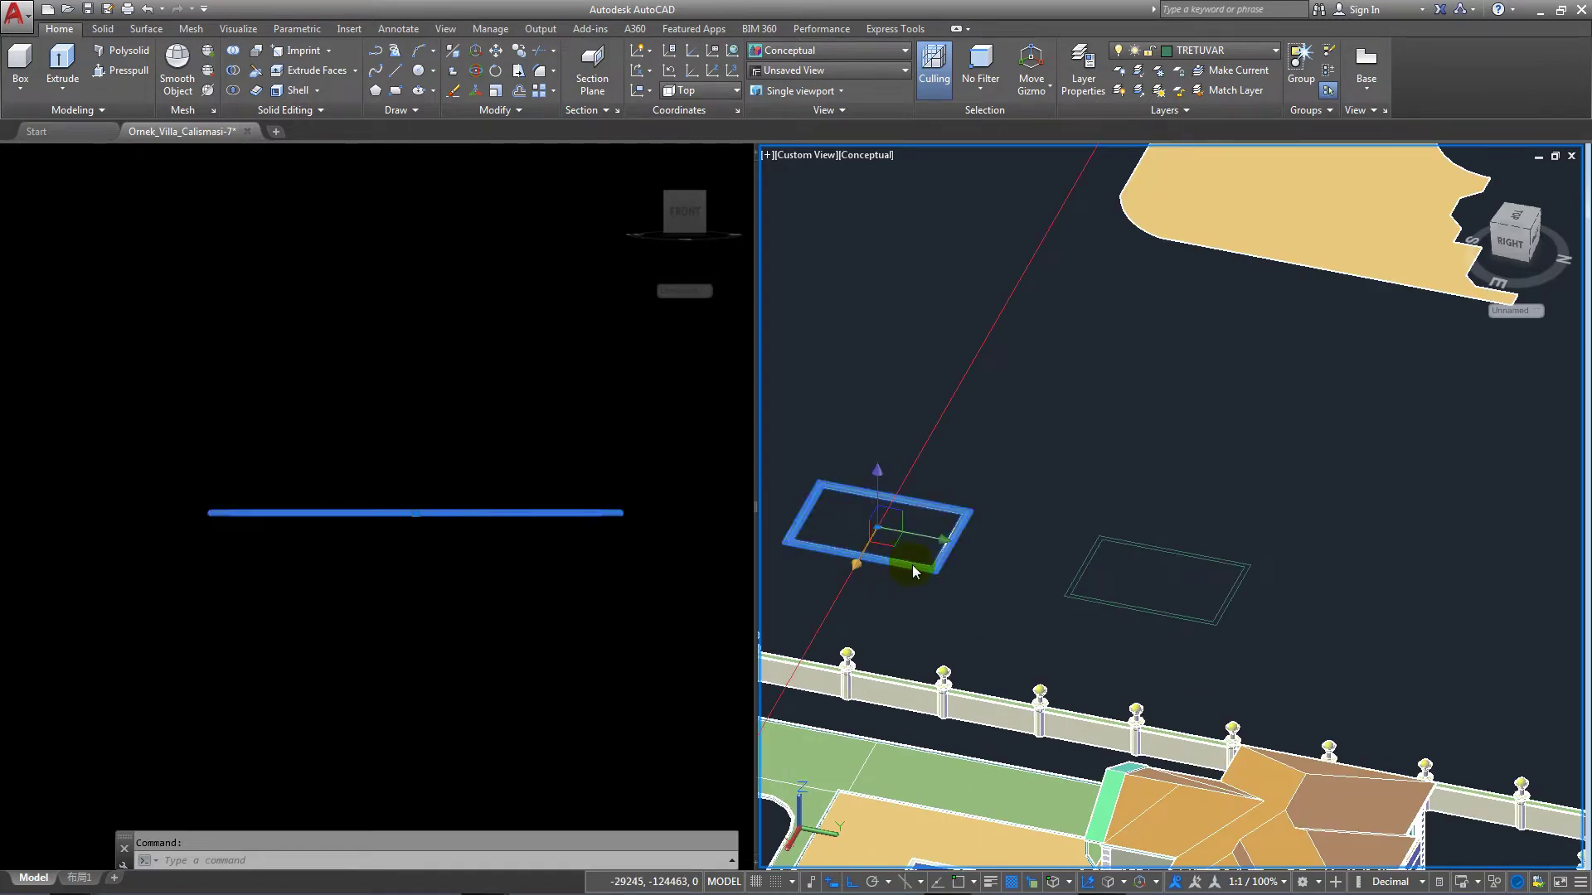
scroll(1183, 572, "down", 2)
scroll(1183, 572, "down", 2)
middle_click_drag(1185, 572, 1455, 677, "shift")
left_click(1530, 232)
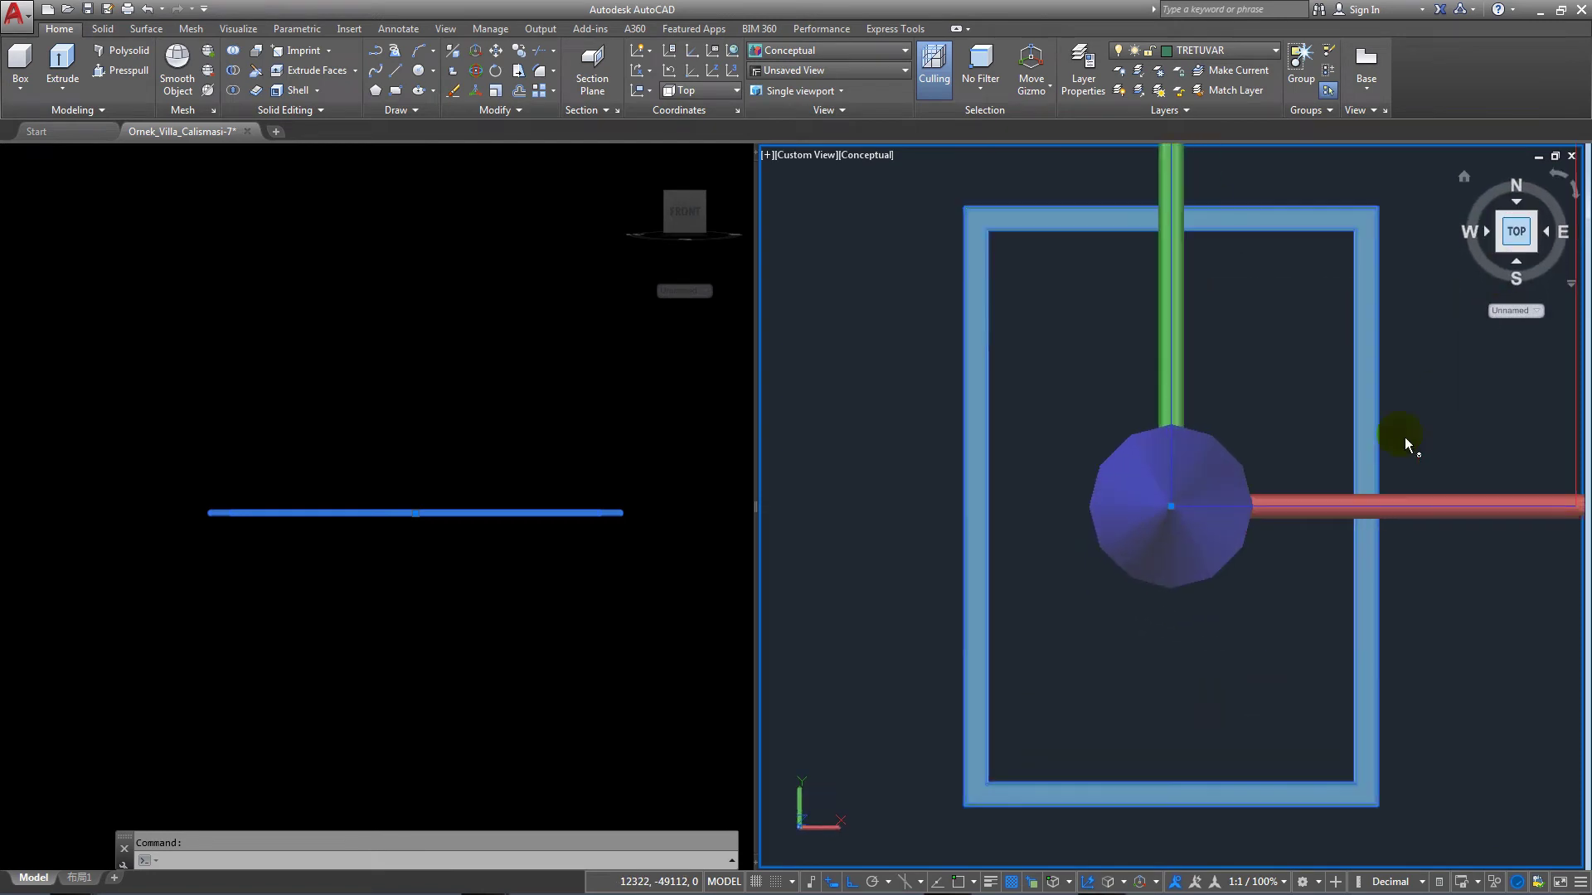
Move the frame to its new spot beside the villa and open the Layer Properties Manager.
scroll(1121, 530, "down", 4)
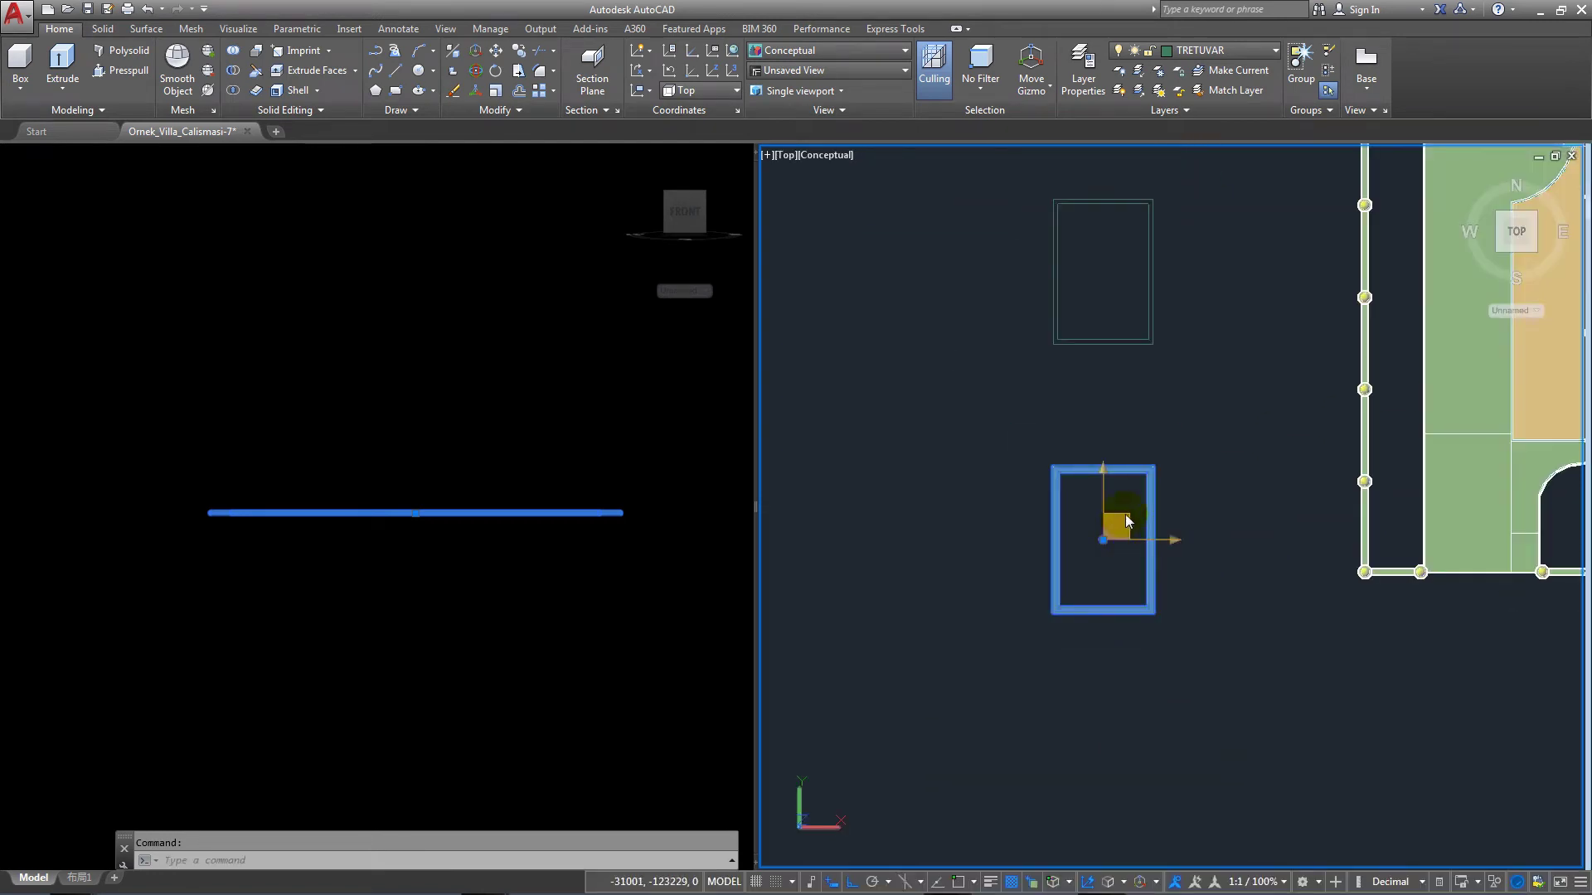
left_click(1114, 529)
mouse_move(1575, 357)
middle_mouse_down()
mouse_move(1308, 458)
mouse_move(1224, 464)
middle_mouse_up()
left_click(804, 626)
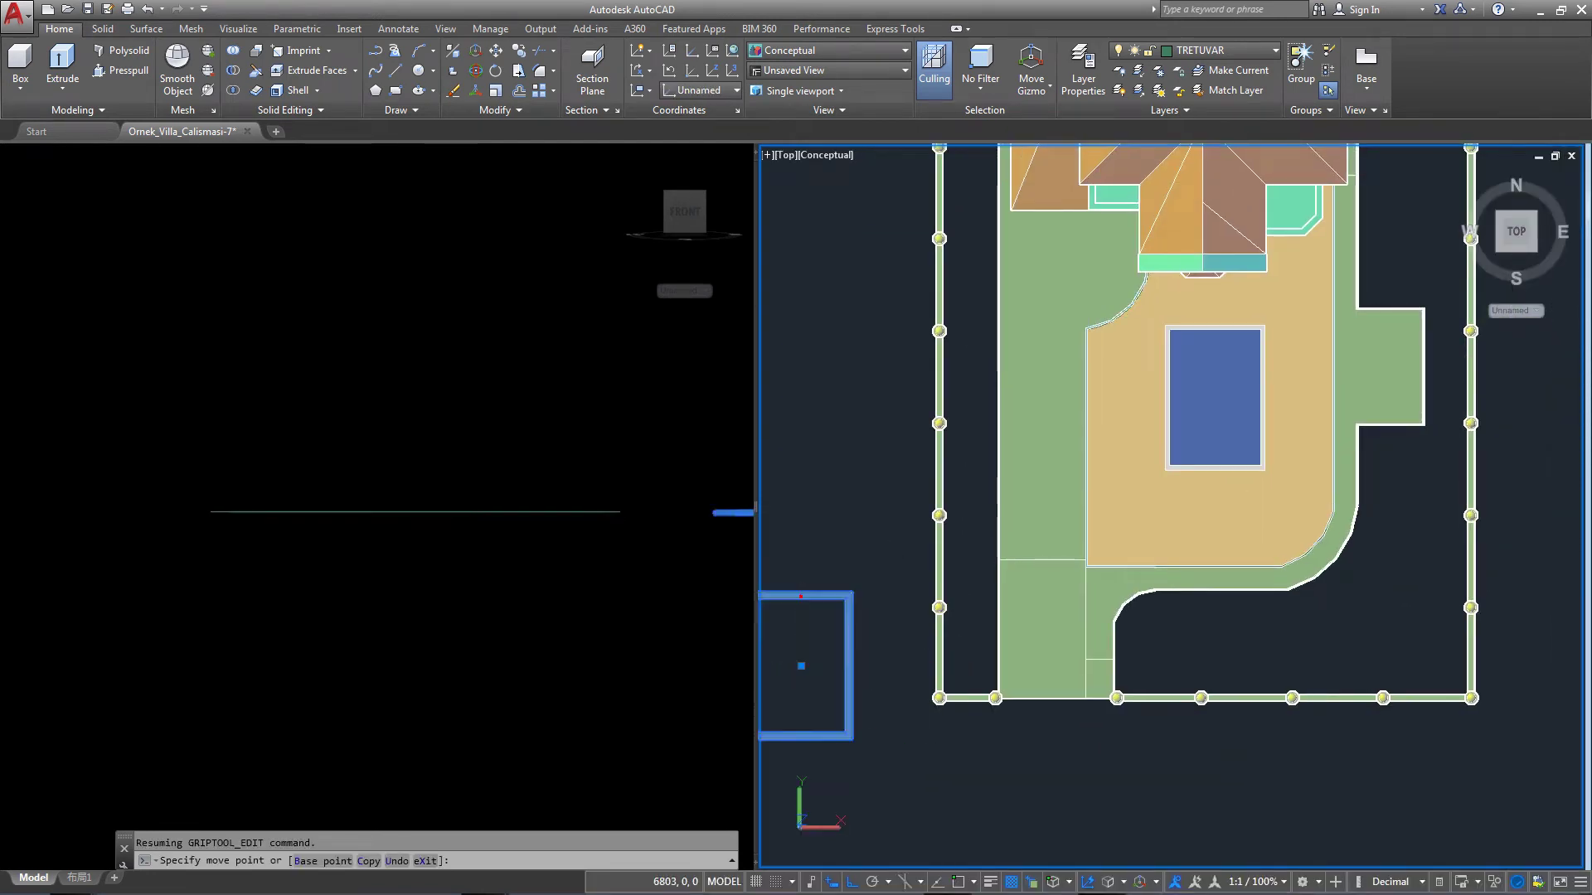
key("Escape")
middle_click_drag(889, 226, 1080, 236)
left_click(1086, 67)
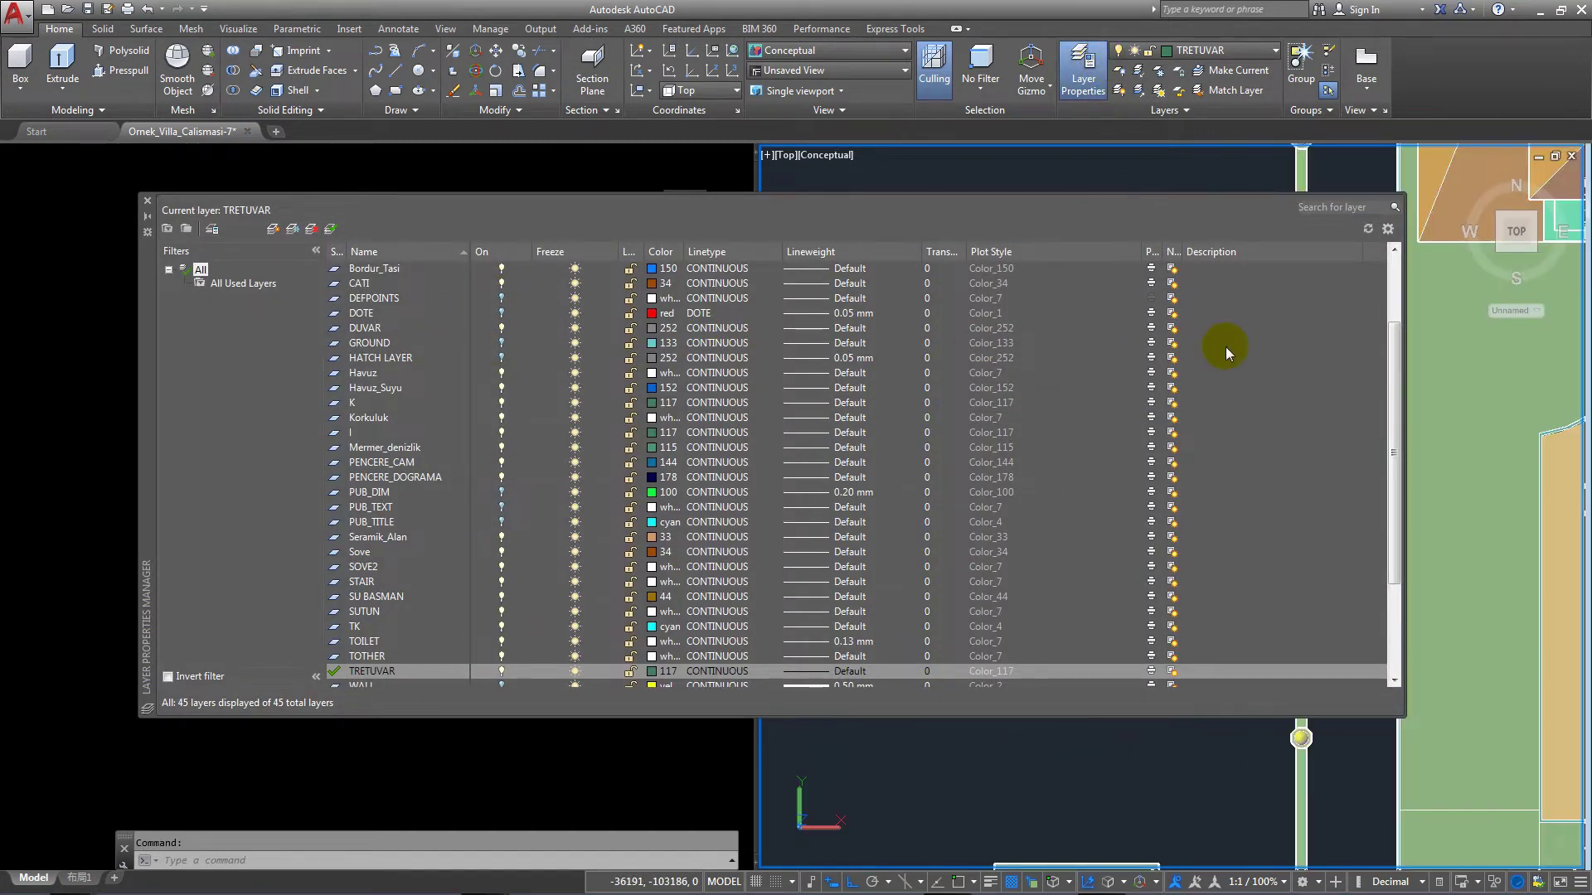
Create the Havuz_Mermer layer with colour 199 and close the Layer Properties Manager.
left_click_drag(1395, 401, 1266, 252)
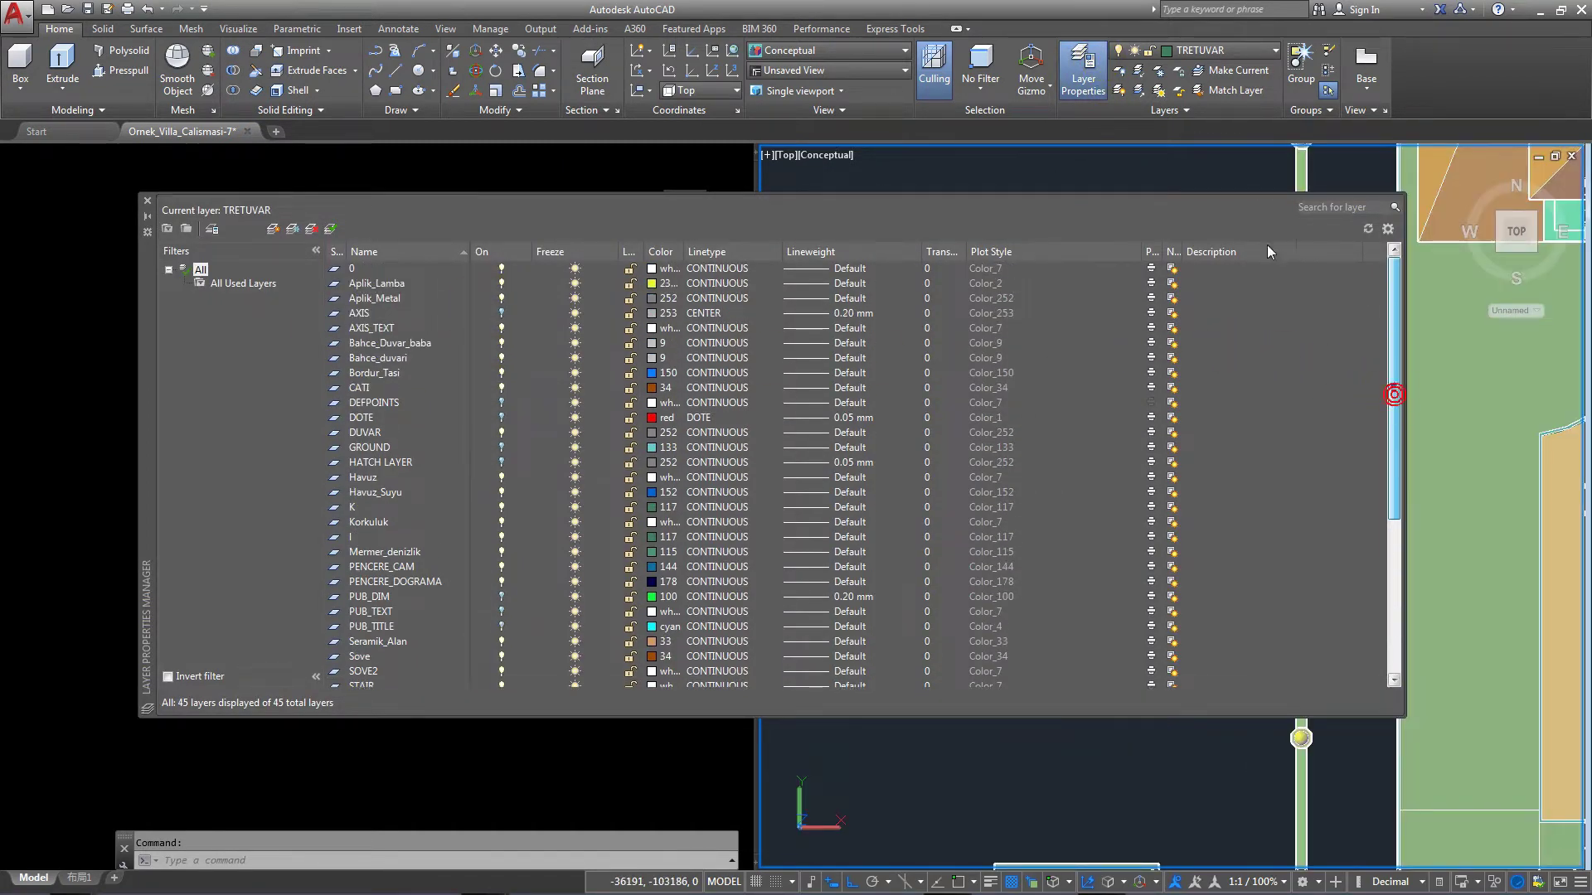
left_click(370, 271)
left_click(273, 229)
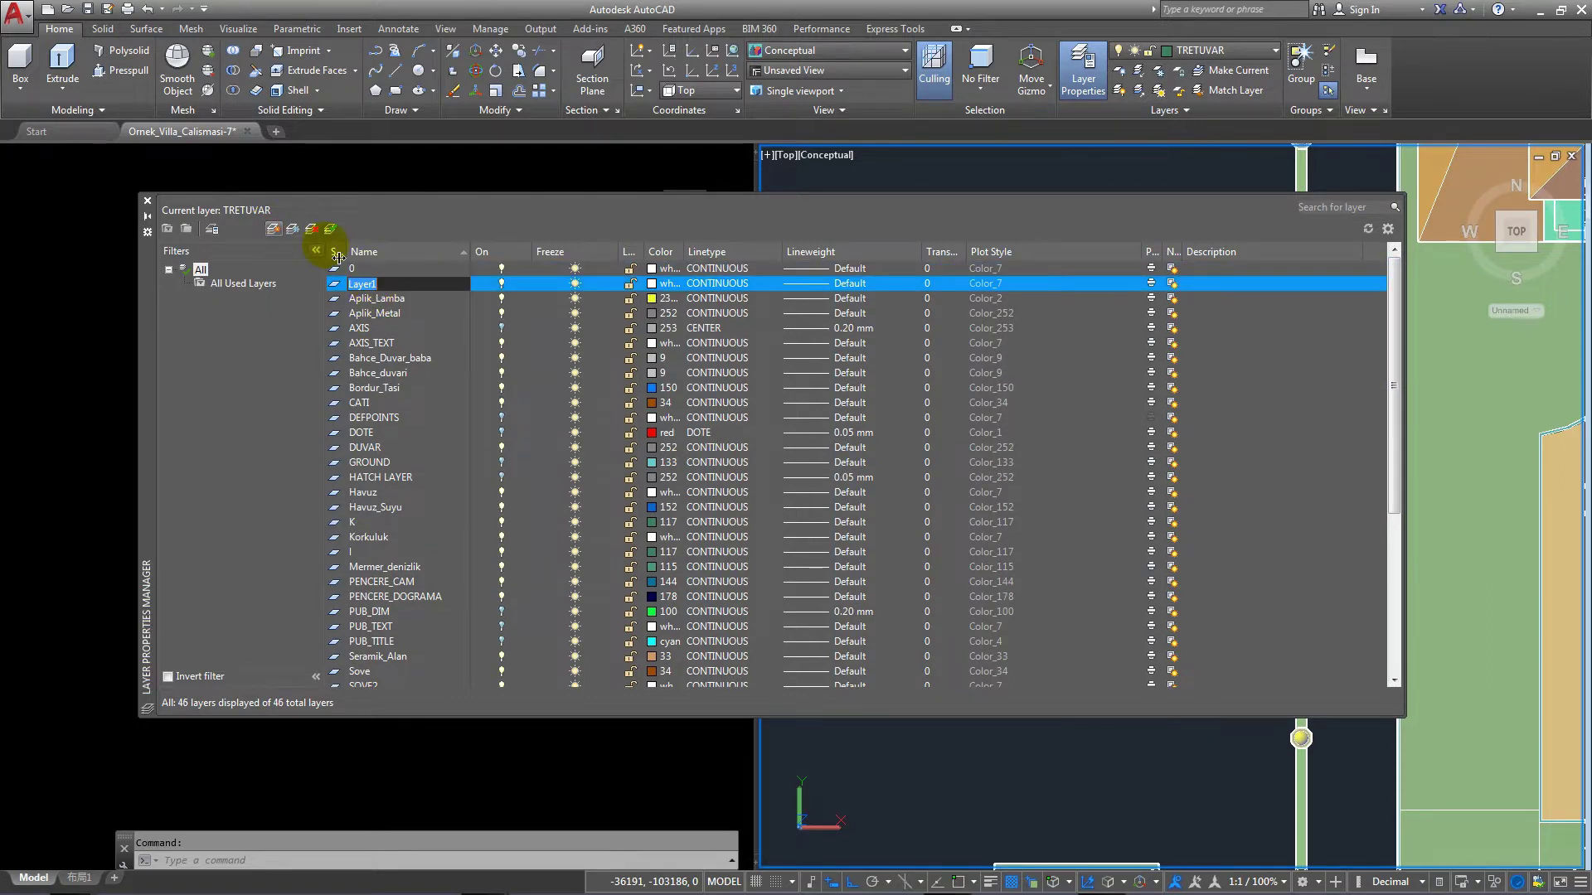
type("Hav")
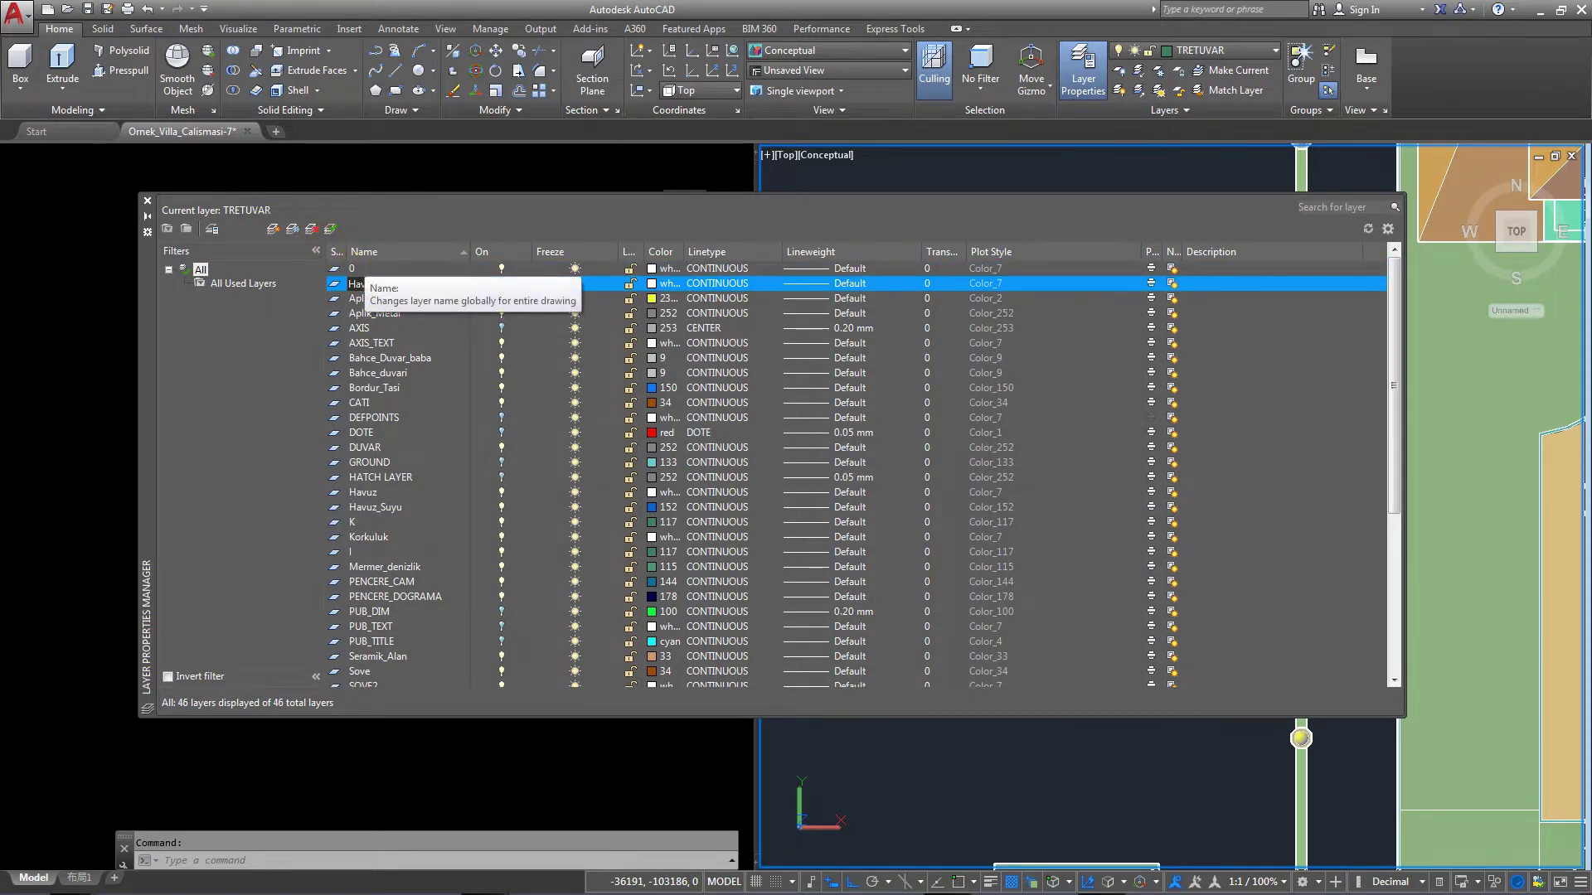
type("uz_Mermer")
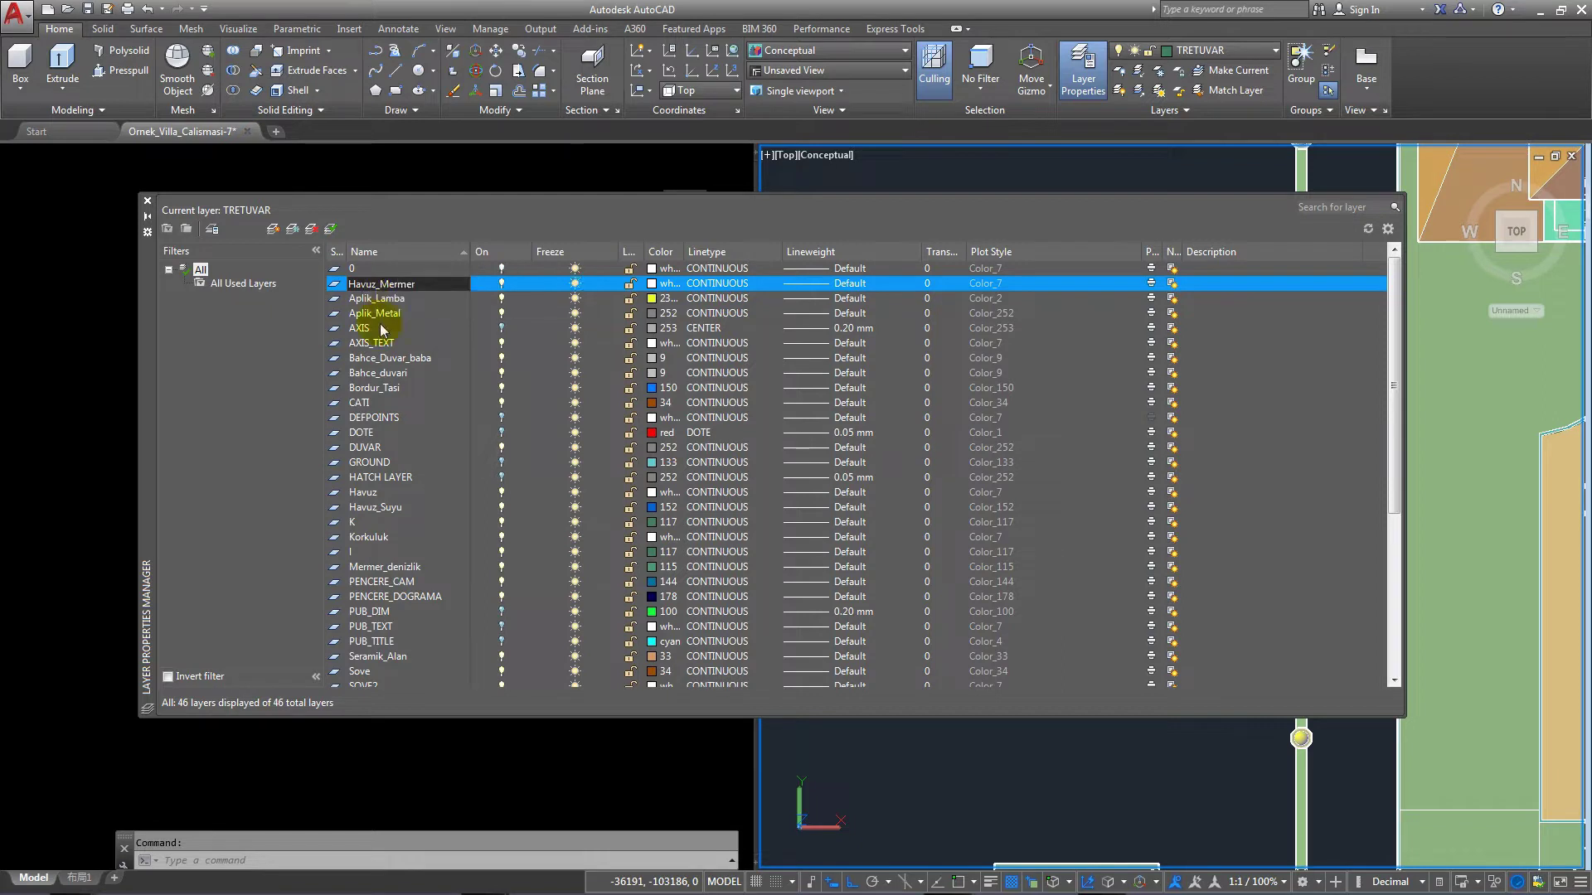
left_click(652, 286)
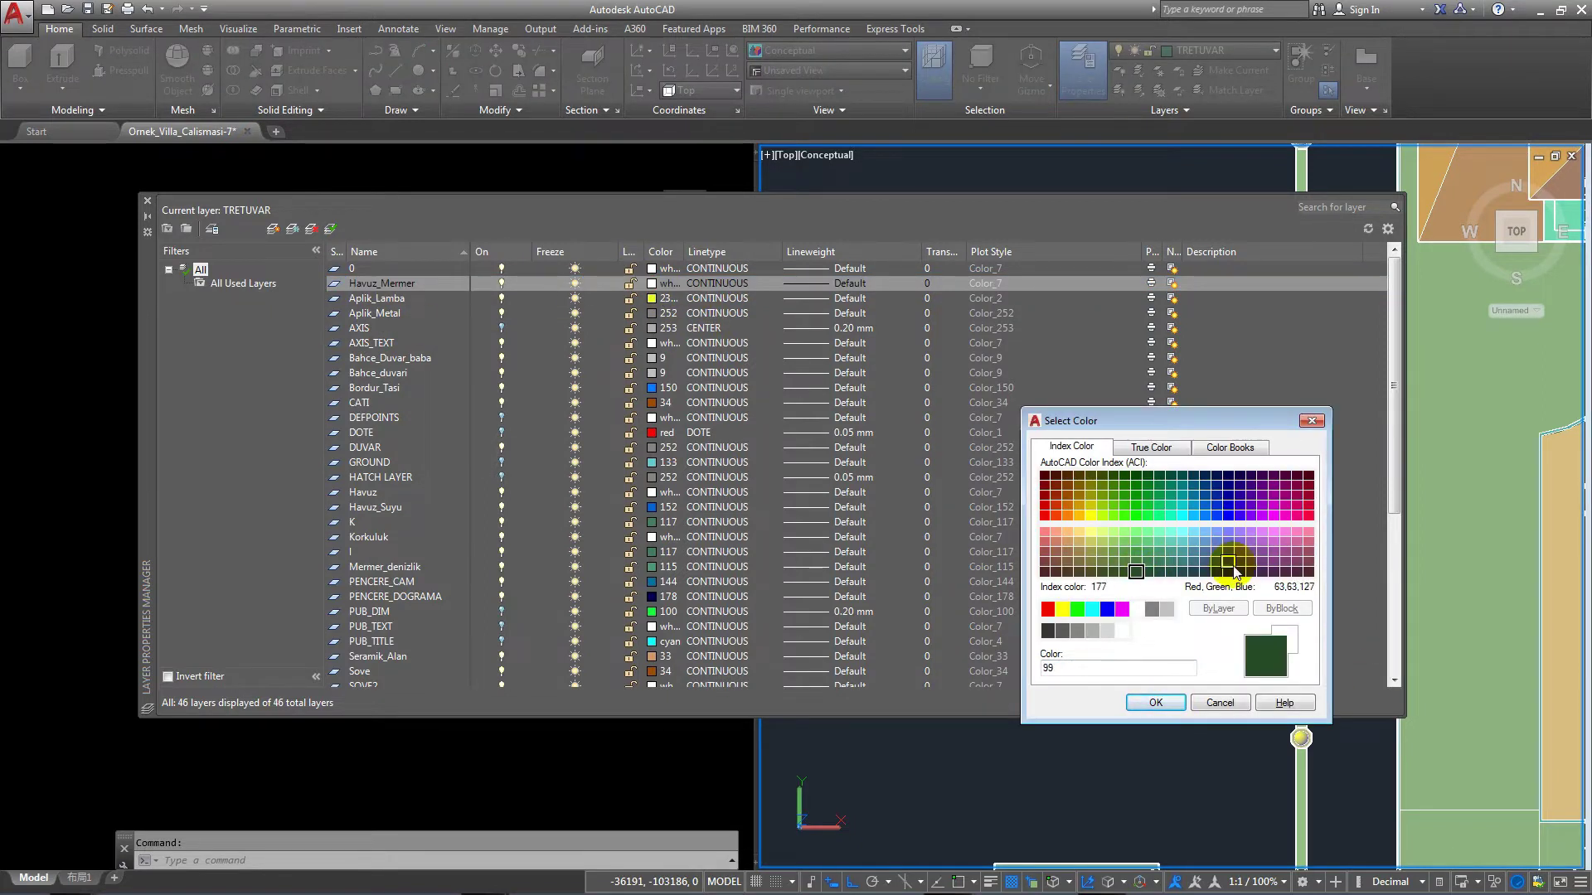
left_click(1153, 703)
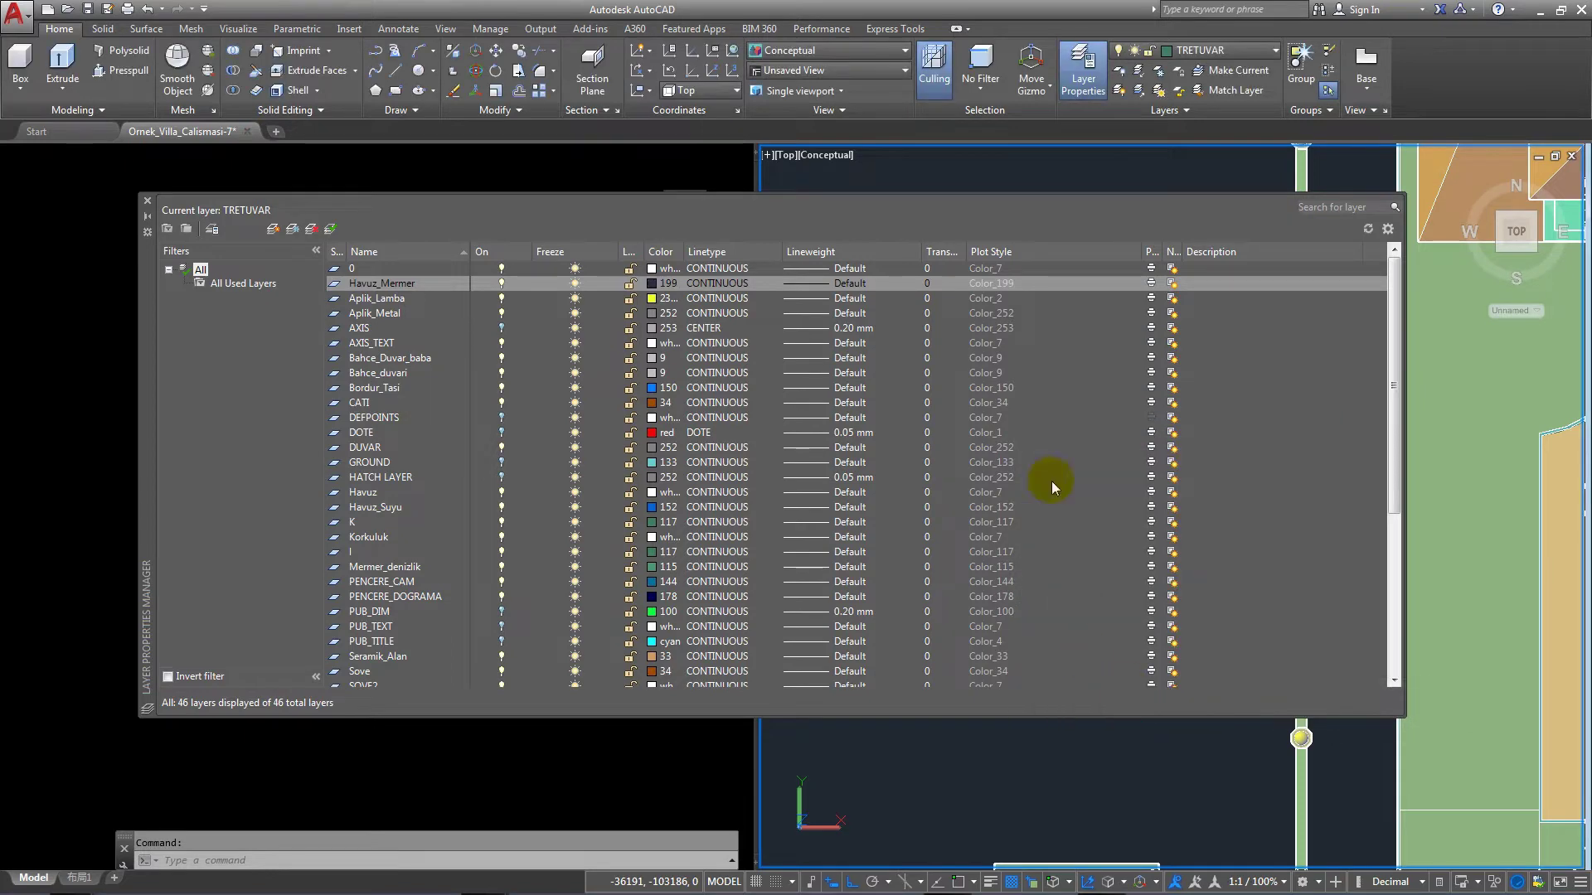
left_click(148, 201)
scroll(999, 522, "down", 5)
scroll(1028, 580, "up", 3)
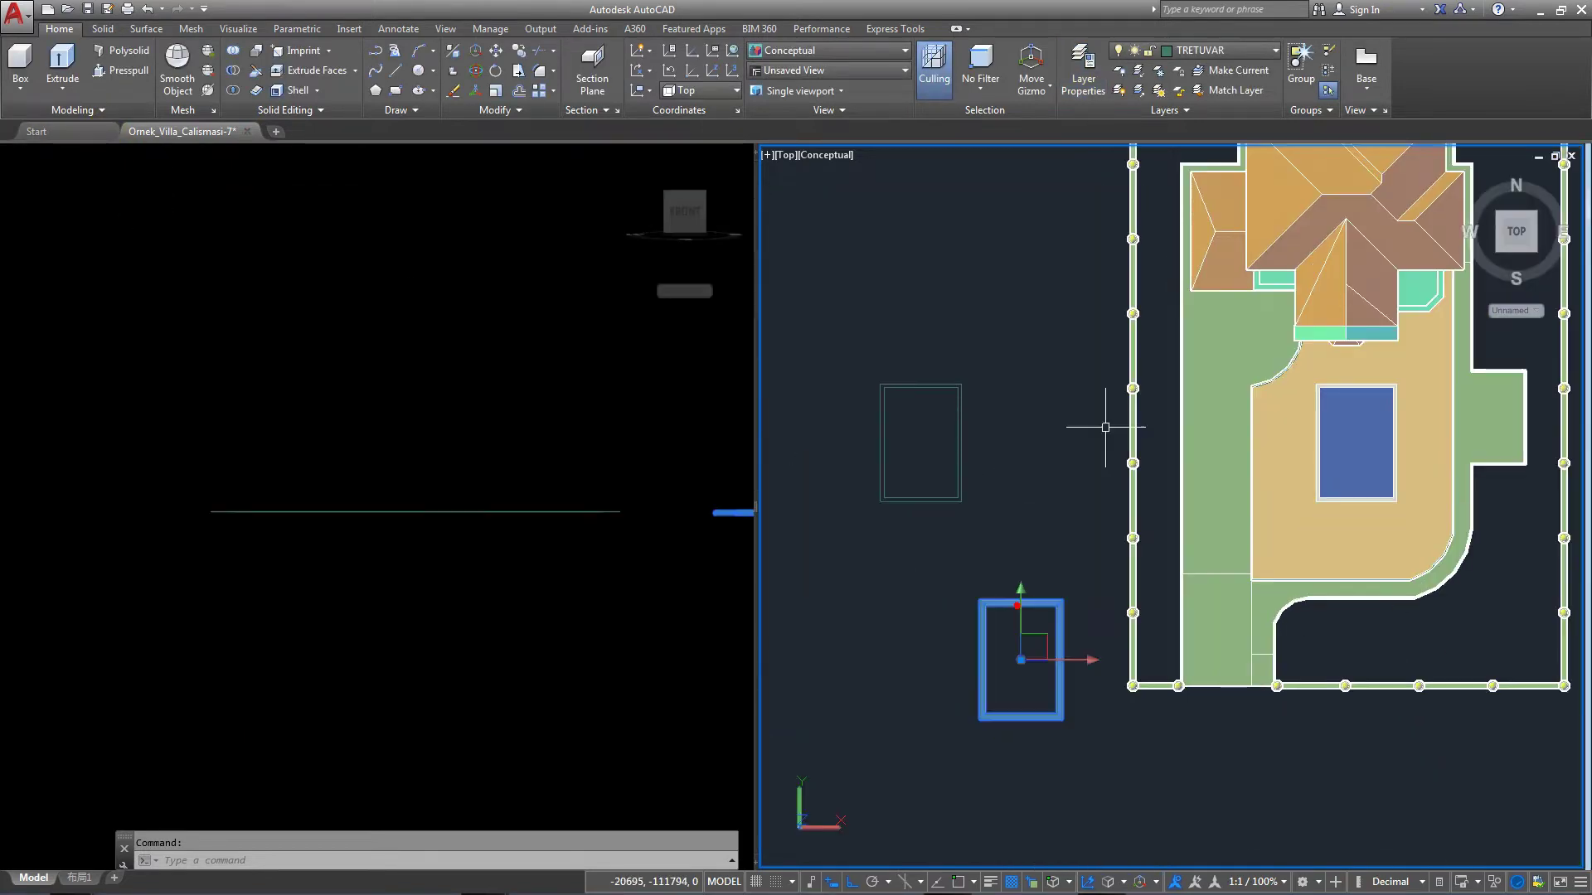
Open the layer list and dismiss it without changing the current layer.
left_click(1197, 51)
scroll(1243, 315, "up", 2)
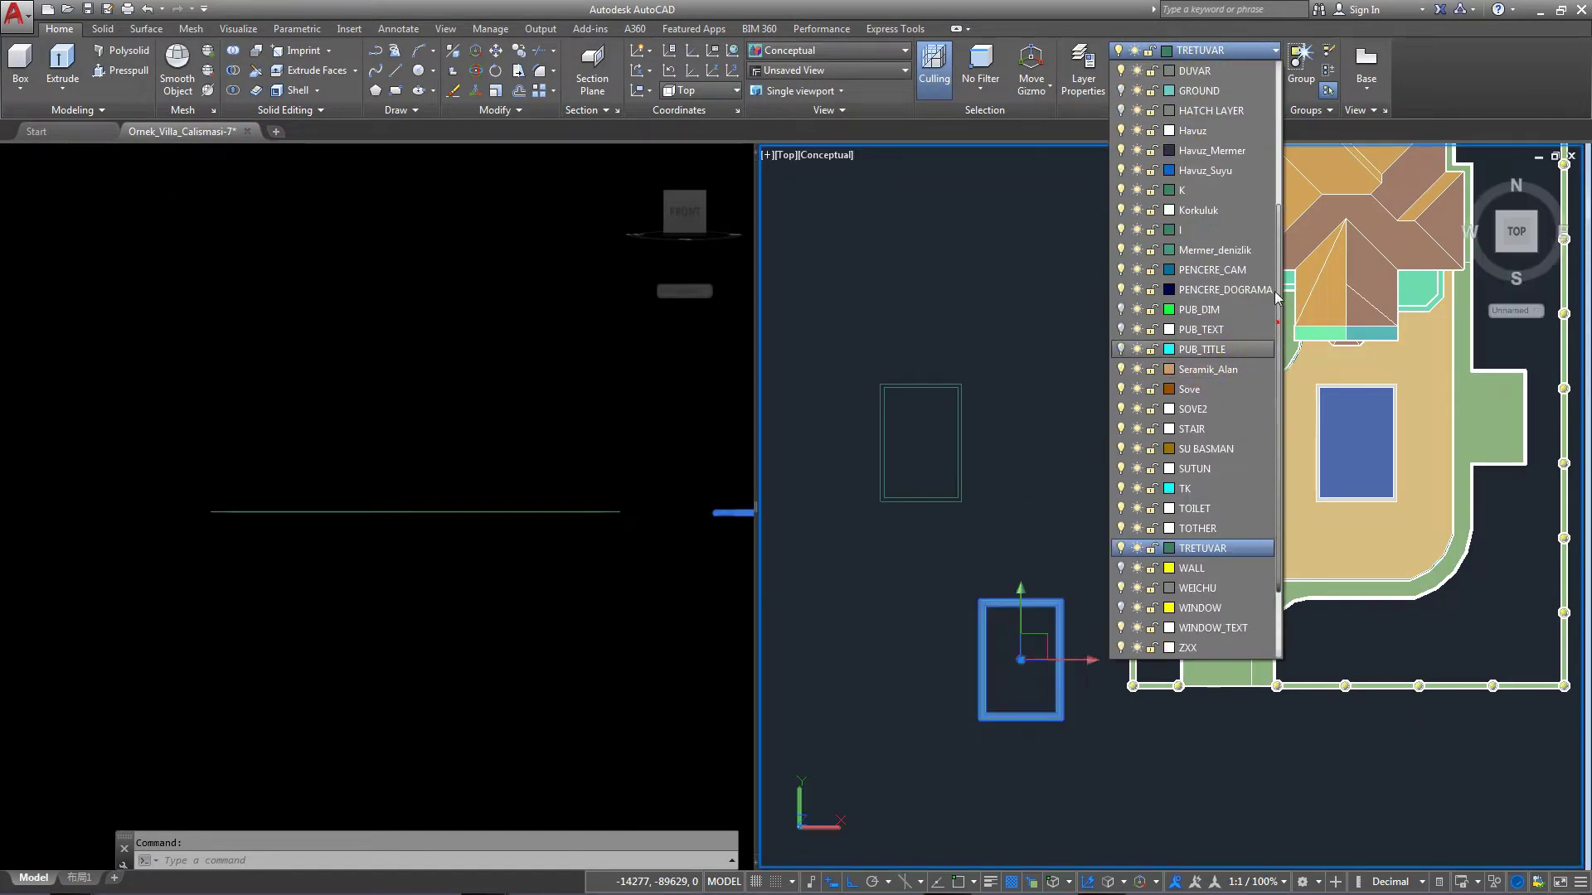
key("Escape")
scroll(1049, 581, "up", 2)
scroll(1048, 580, "up", 2)
scroll(1049, 580, "up", 2)
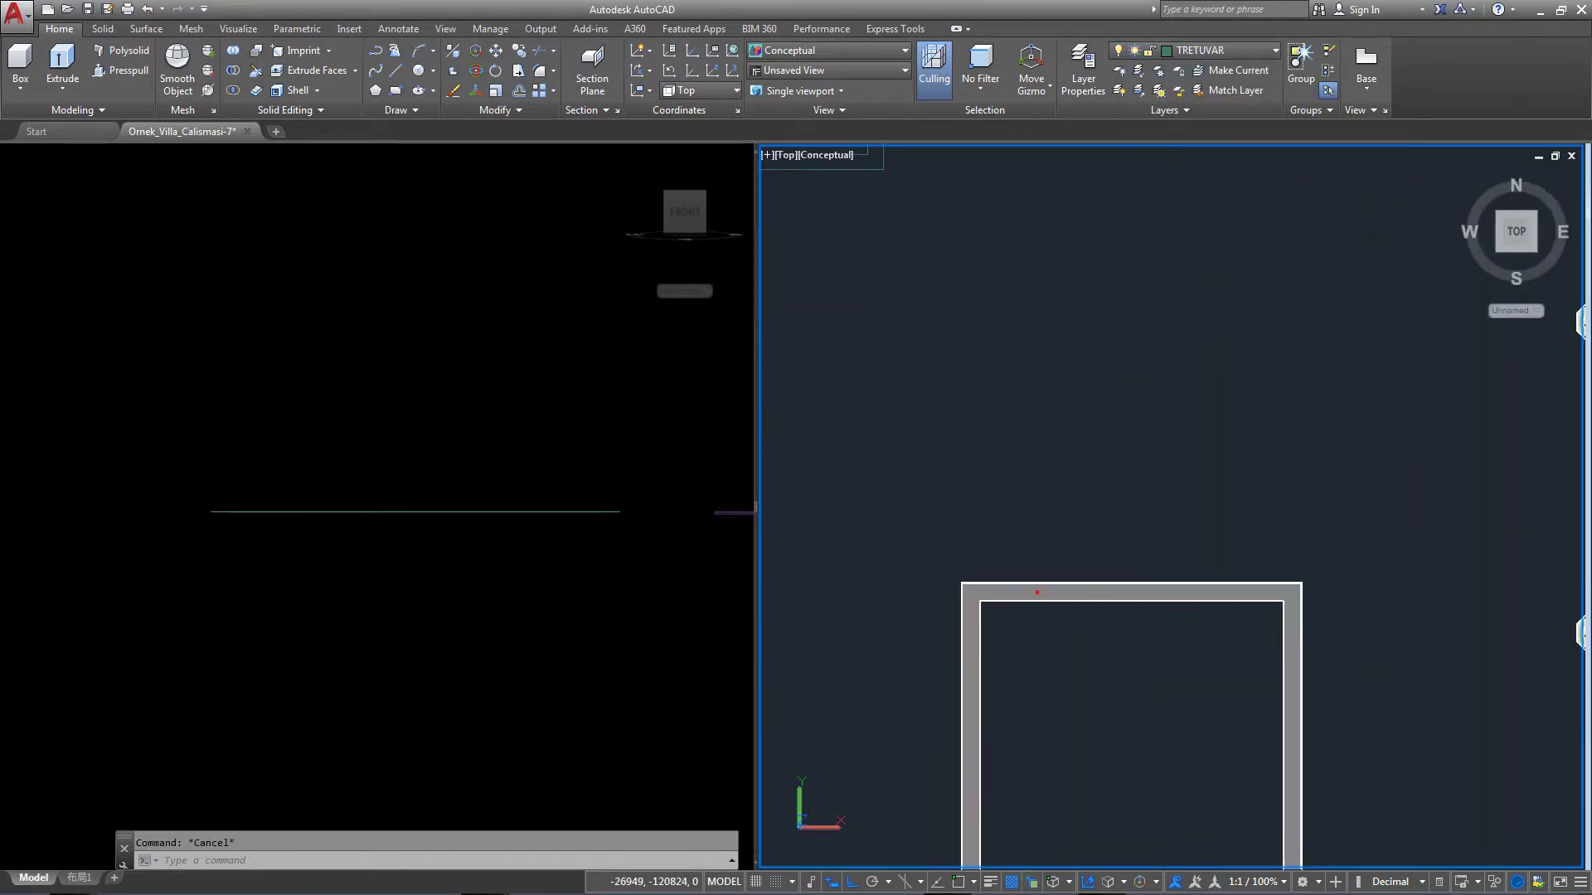
Select the rectangular frame and start a Move from a base point.
left_click(1036, 592)
type("m")
key("Return")
scroll(1049, 611, "up", 2)
left_click(953, 512)
scroll(953, 512, "down", 4)
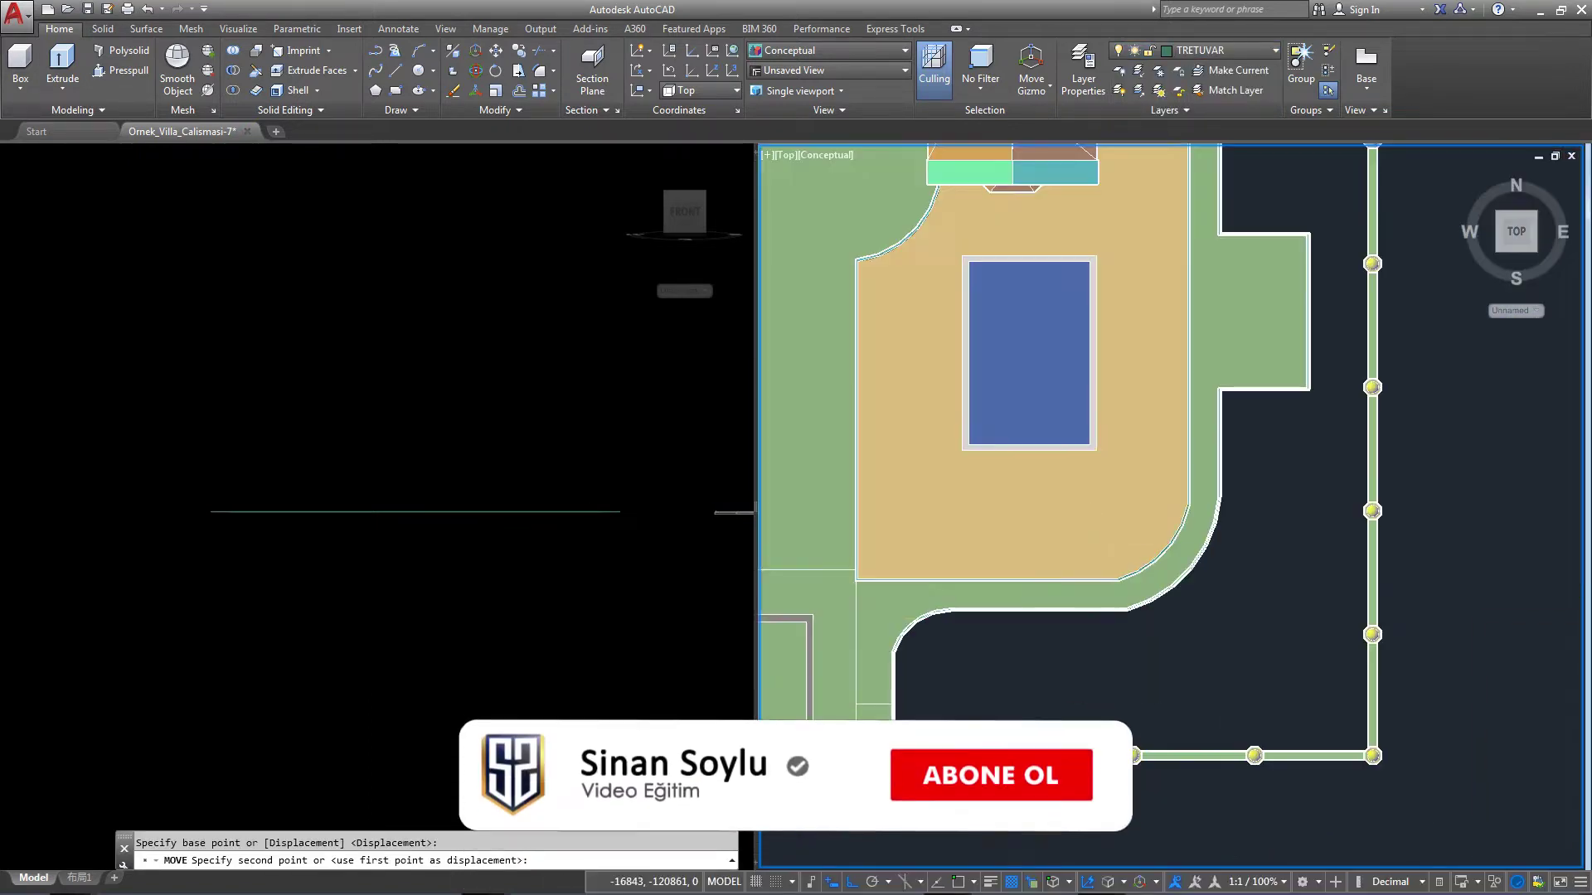
scroll(962, 290, "up", 3)
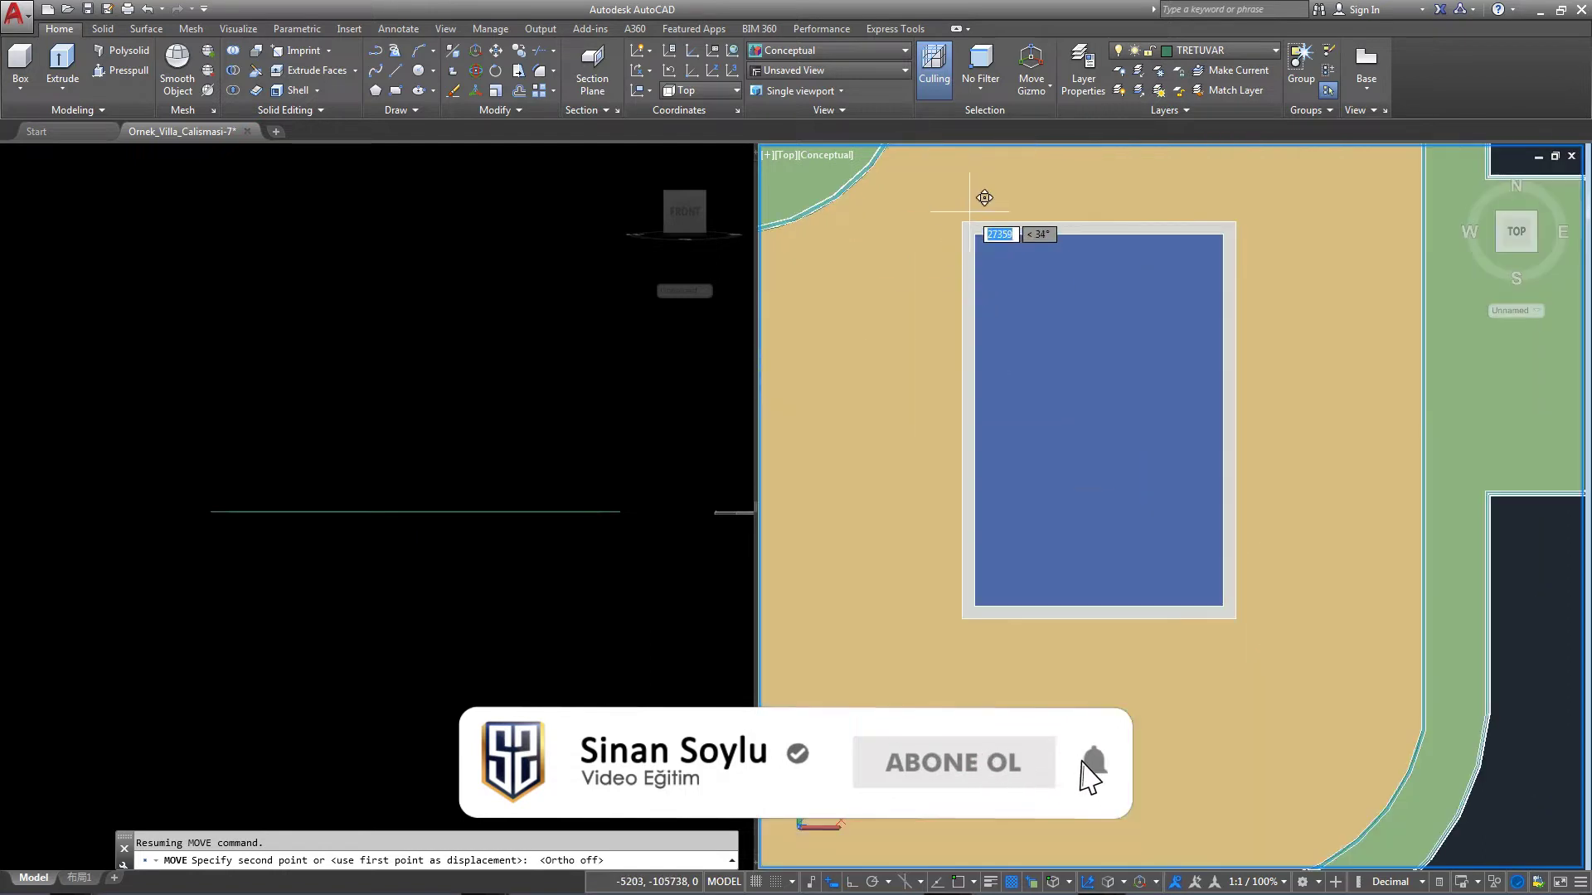
scroll(984, 157, "up", 6)
Switch to 2D Wireframe and move the frame's corner onto the pool's corner.
left_click(829, 49)
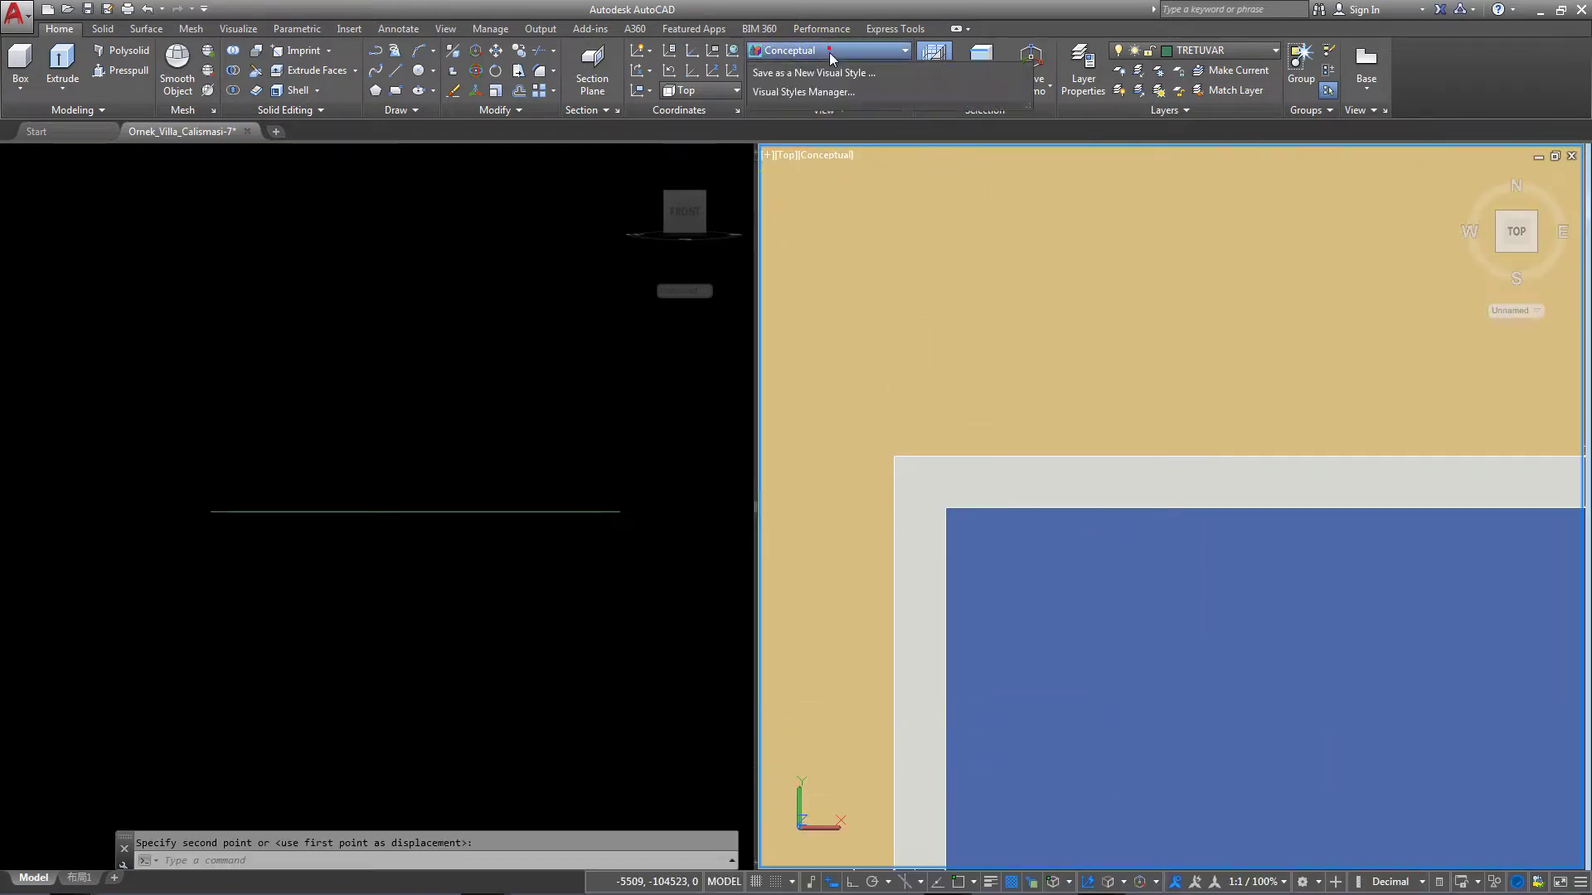
left_click(783, 87)
scroll(907, 412, "down", 3)
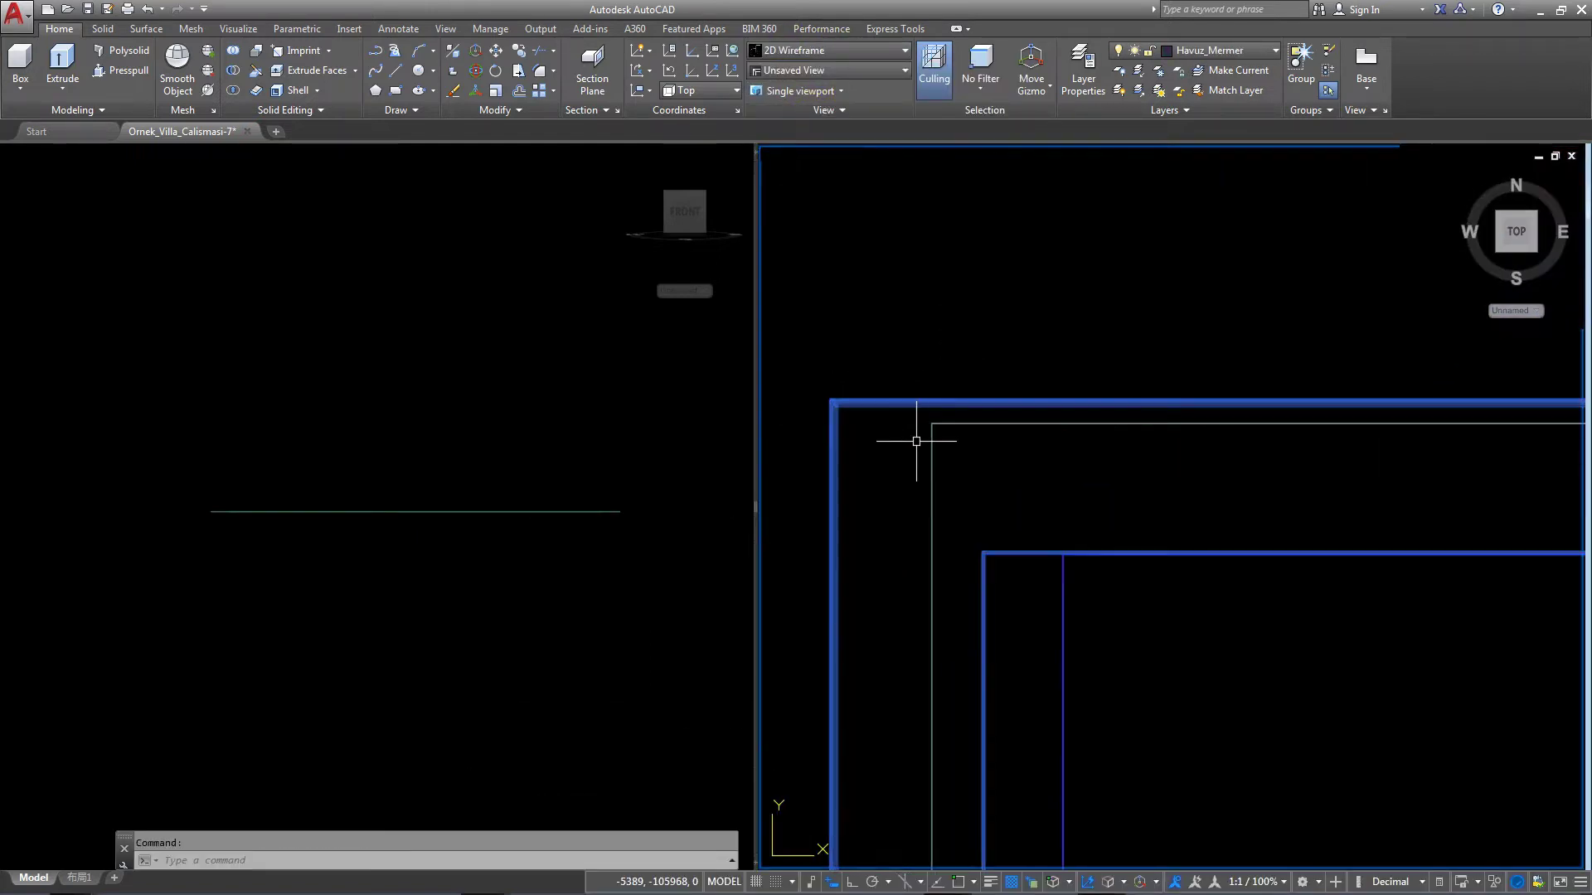
key("Return")
left_click(904, 541)
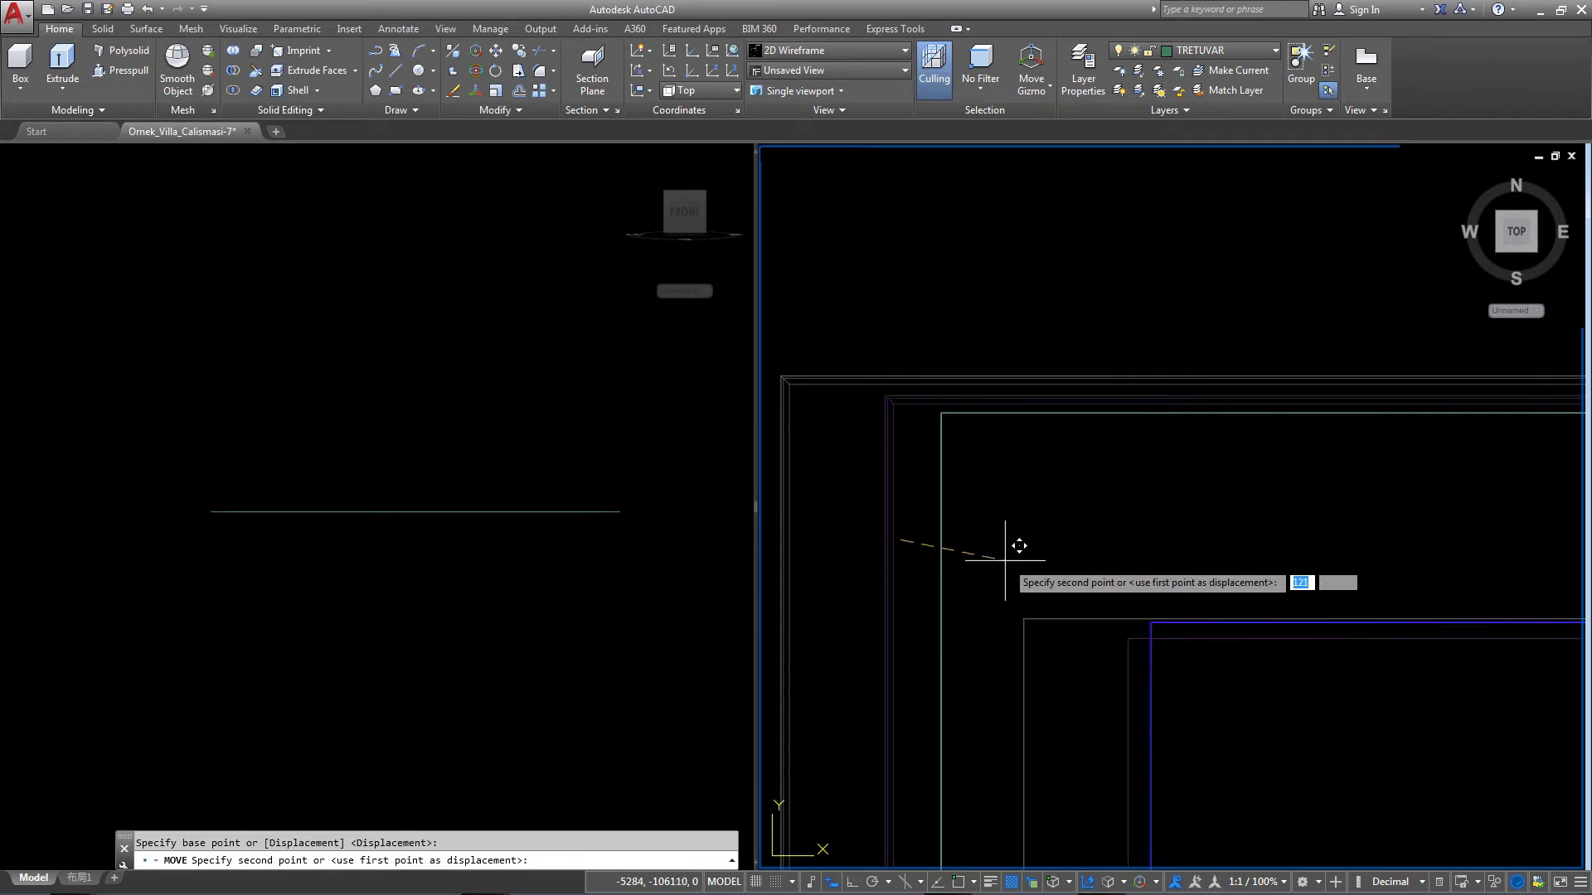
left_click(1060, 543)
Orbit the model into an angled 3D view of the villa.
scroll(1053, 575, "up", 3)
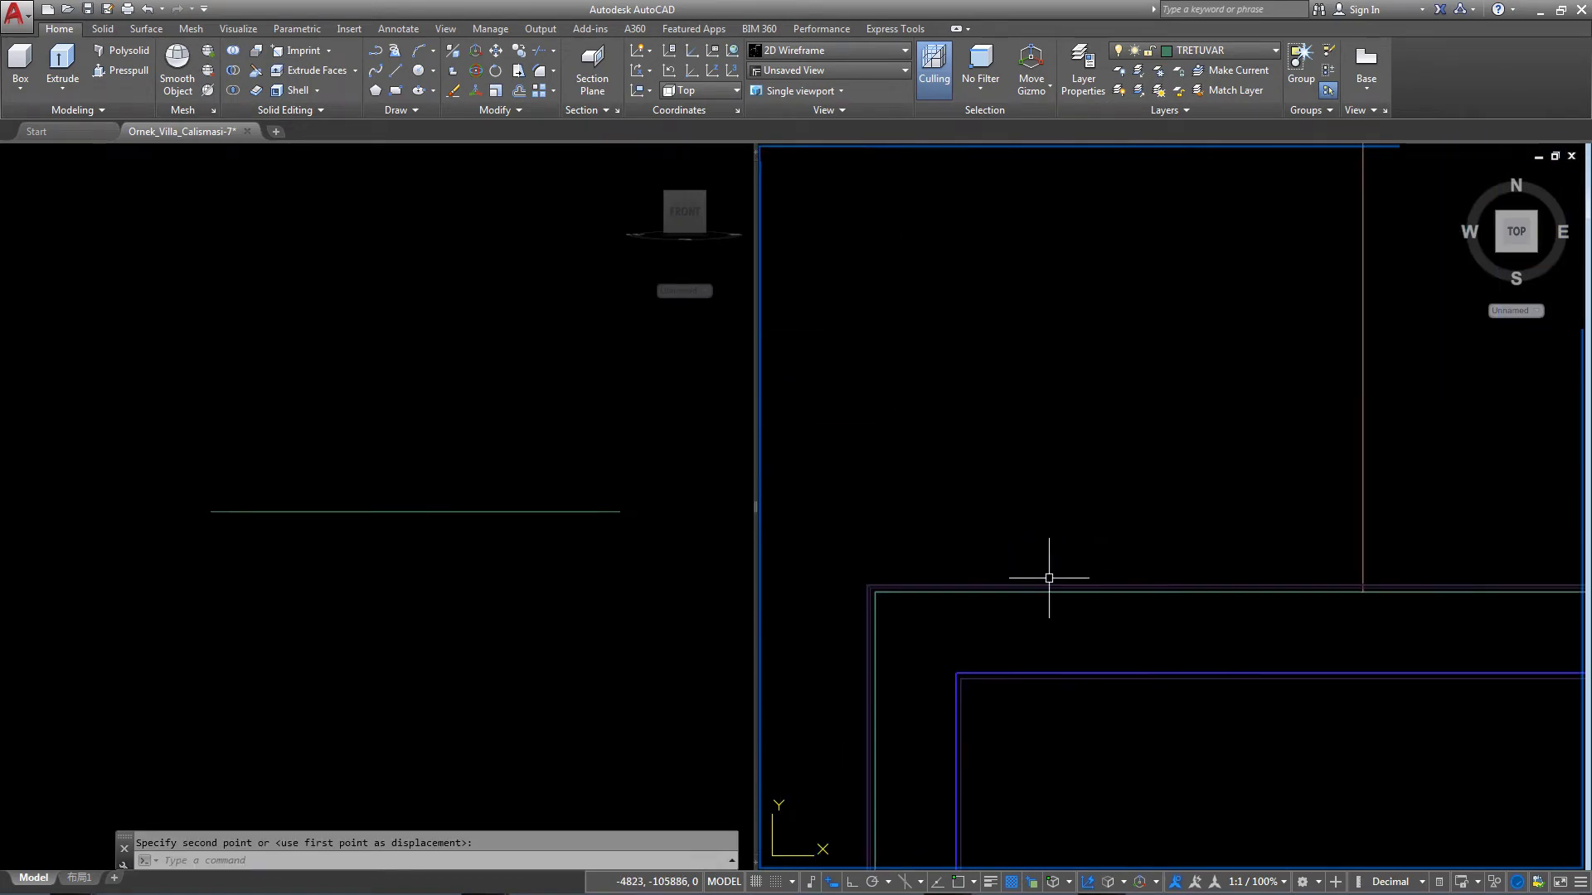
left_click(1053, 575)
scroll(1053, 576, "down", 5)
mouse_move(1053, 576)
middle_mouse_down("shift")
mouse_move(942, 444)
mouse_move(1296, 540)
middle_mouse_up("shift")
scroll(942, 444, "down", 2)
scroll(1296, 539, "up", 5)
scroll(1182, 584, "up", 3)
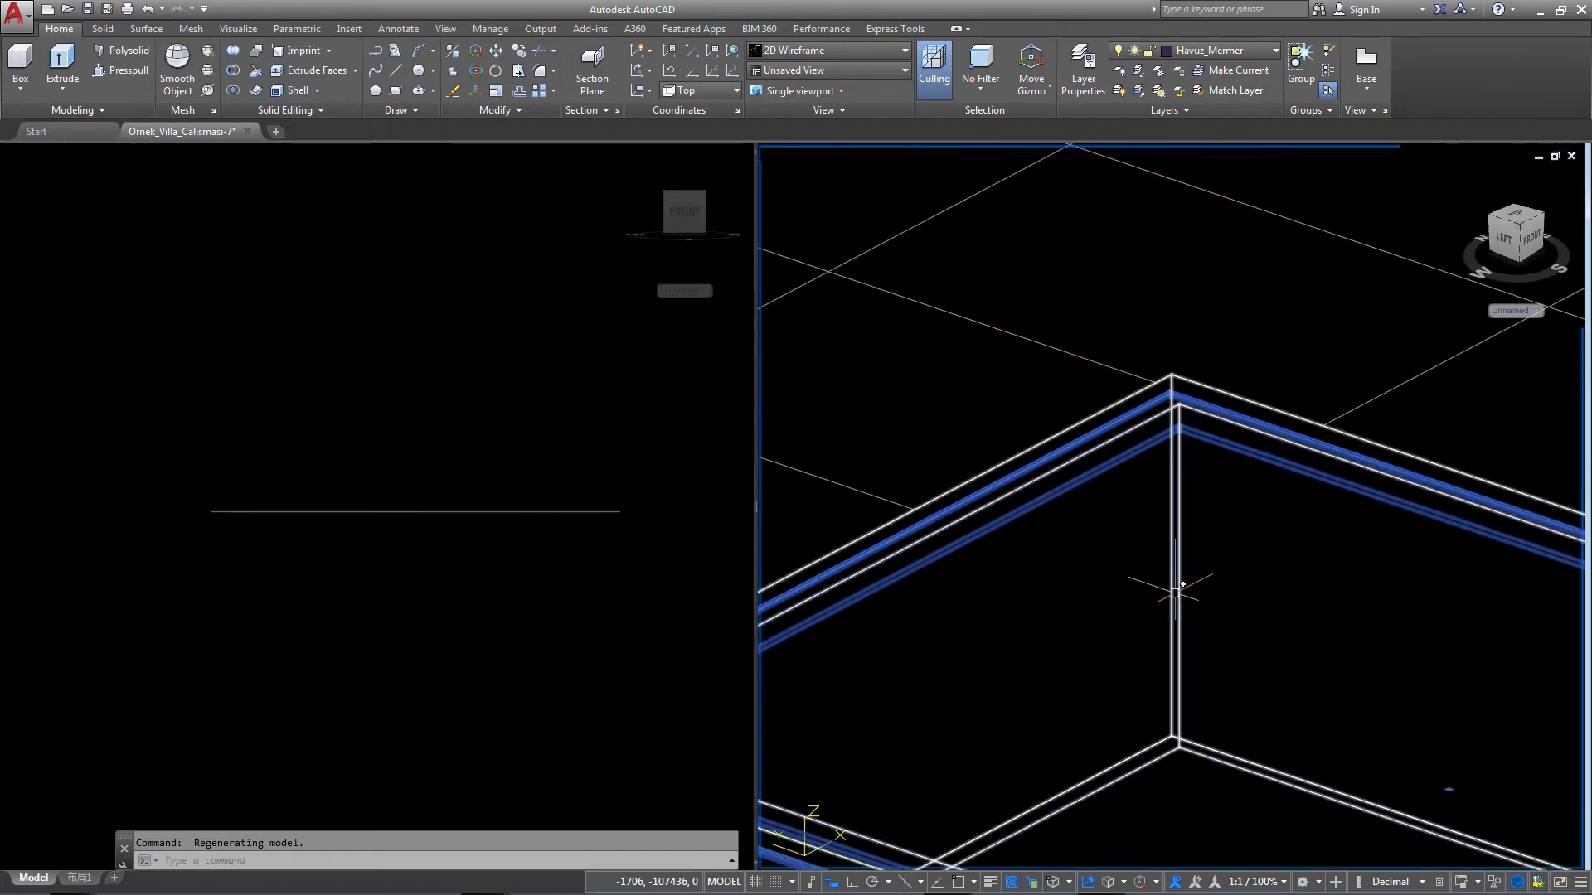
Switch the visual style to Conceptual and start a Move.
left_click(829, 50)
left_click(847, 93)
type("m")
key("Return")
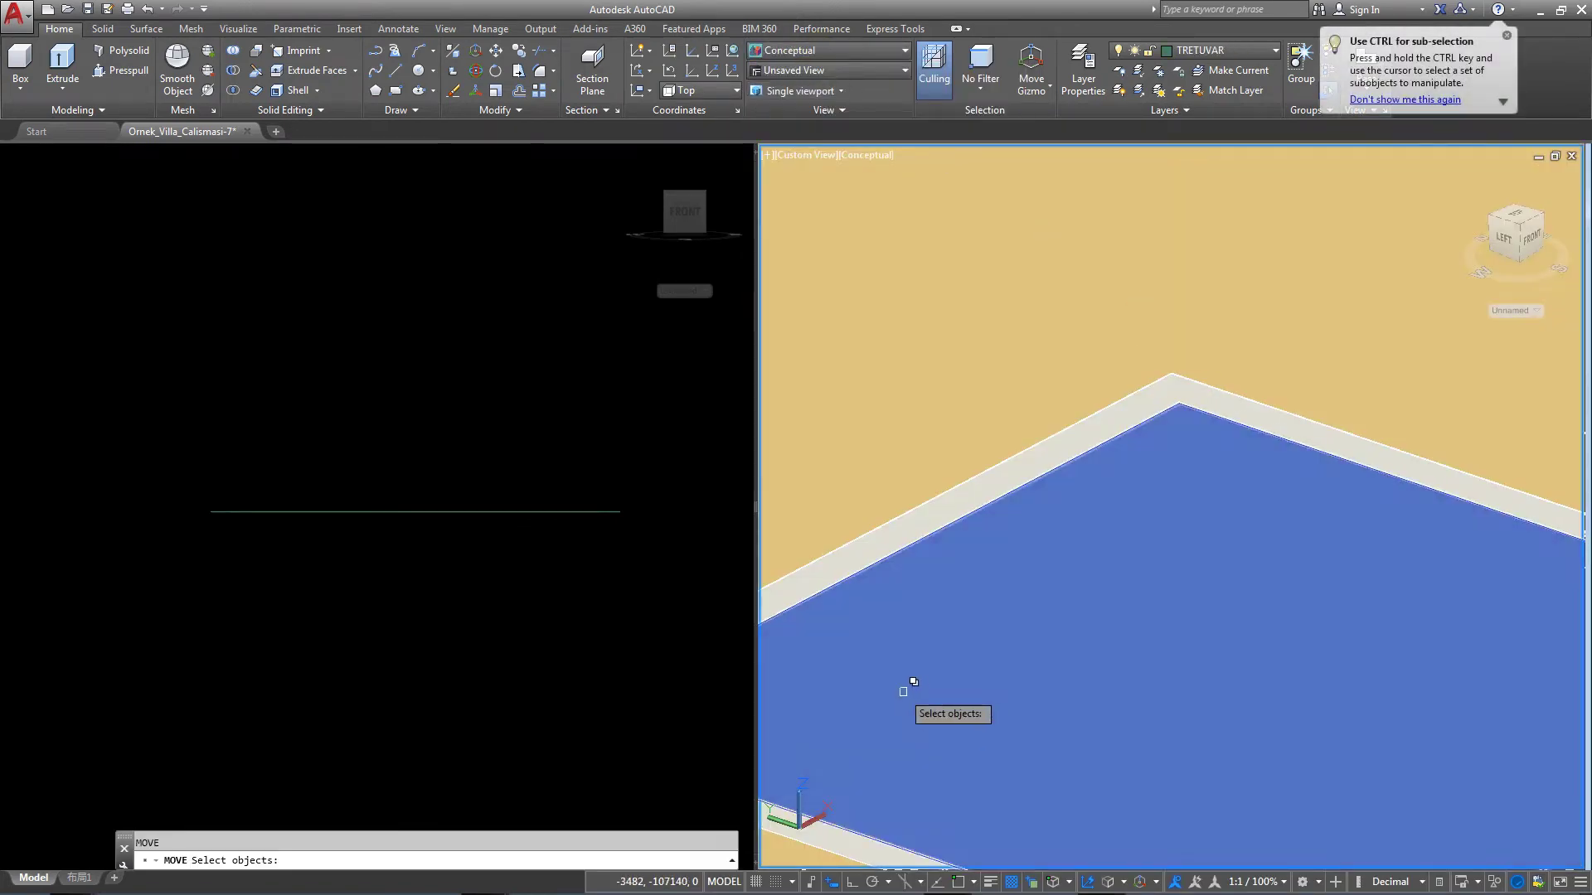
In 2D Wireframe, select the two rim objects and try moving them, then cancel.
left_click(829, 50)
left_click(801, 73)
left_click(1036, 431)
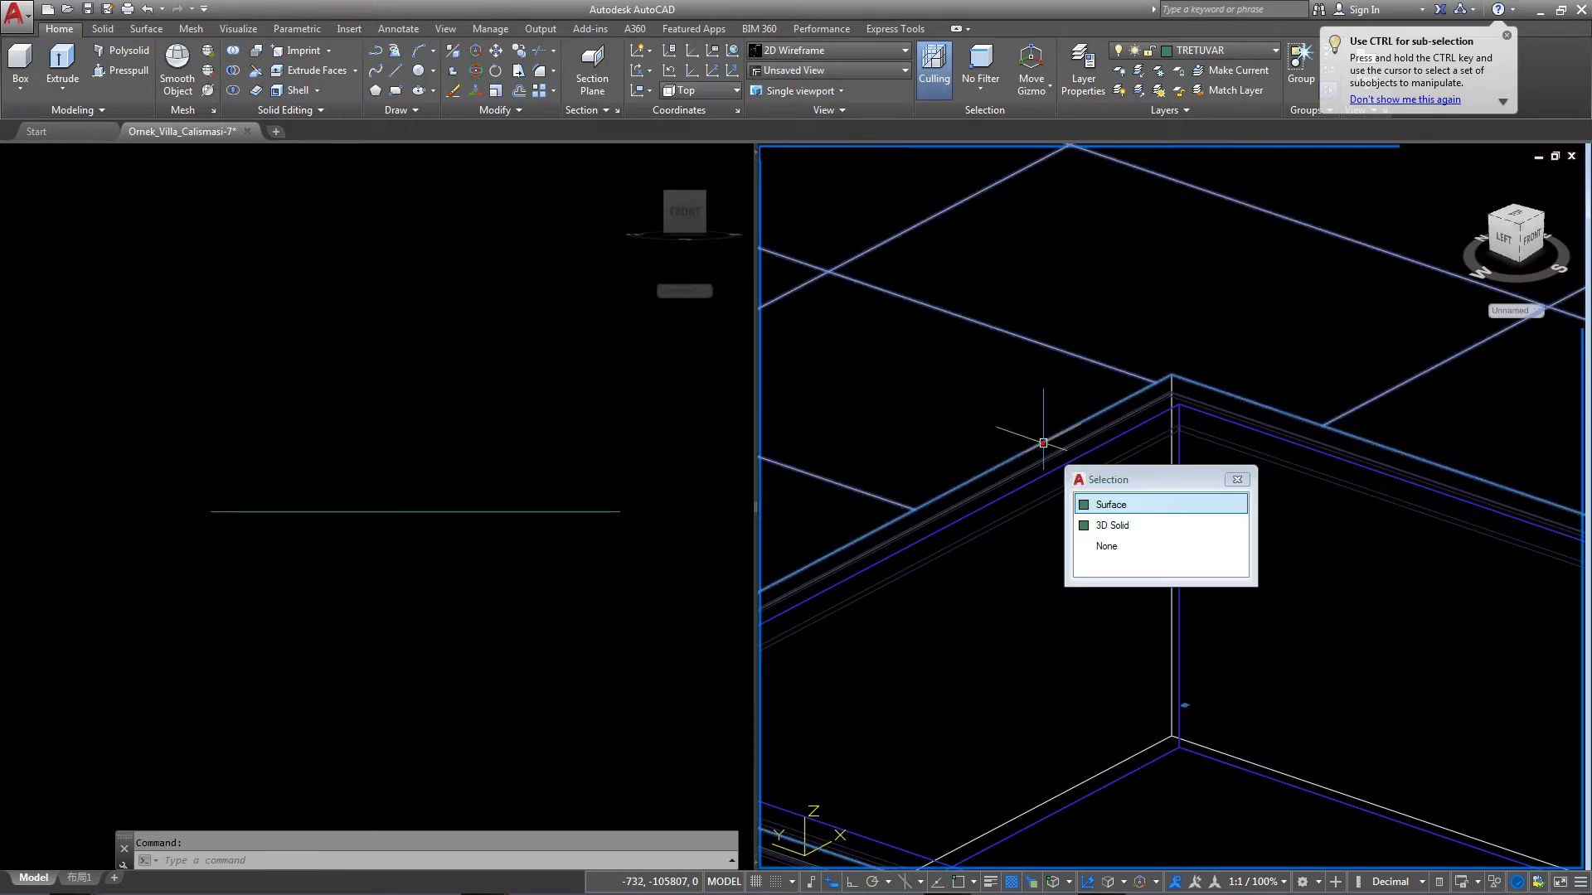
left_click(1074, 508)
scroll(1074, 511, "down", 3)
scroll(1067, 462, "up", 3)
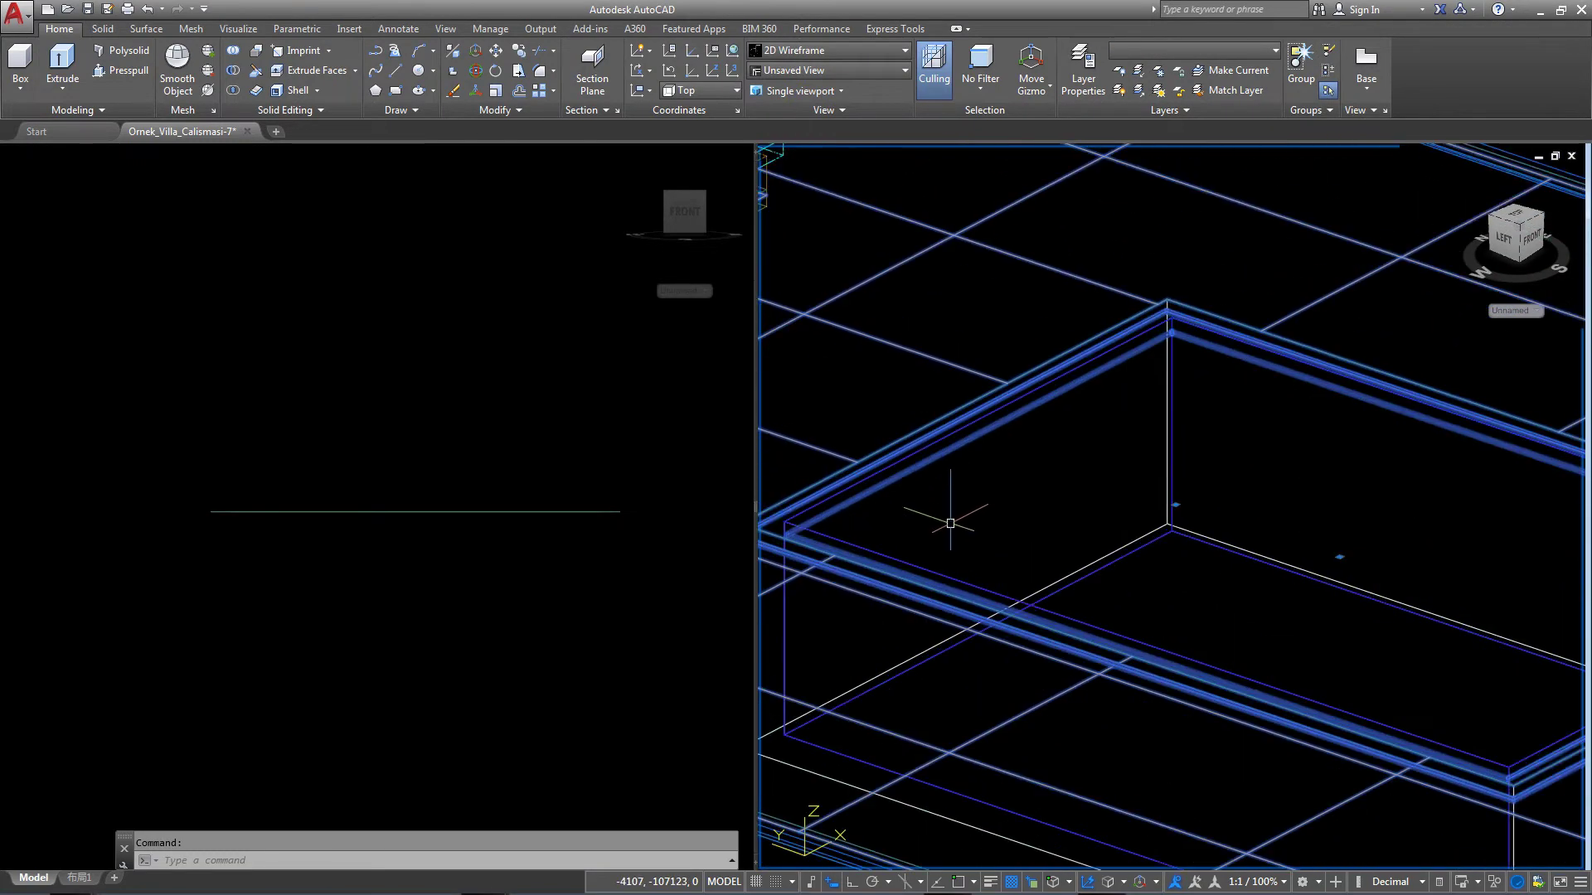
middle_click_drag(953, 522, 1209, 552)
type("m")
key("Return")
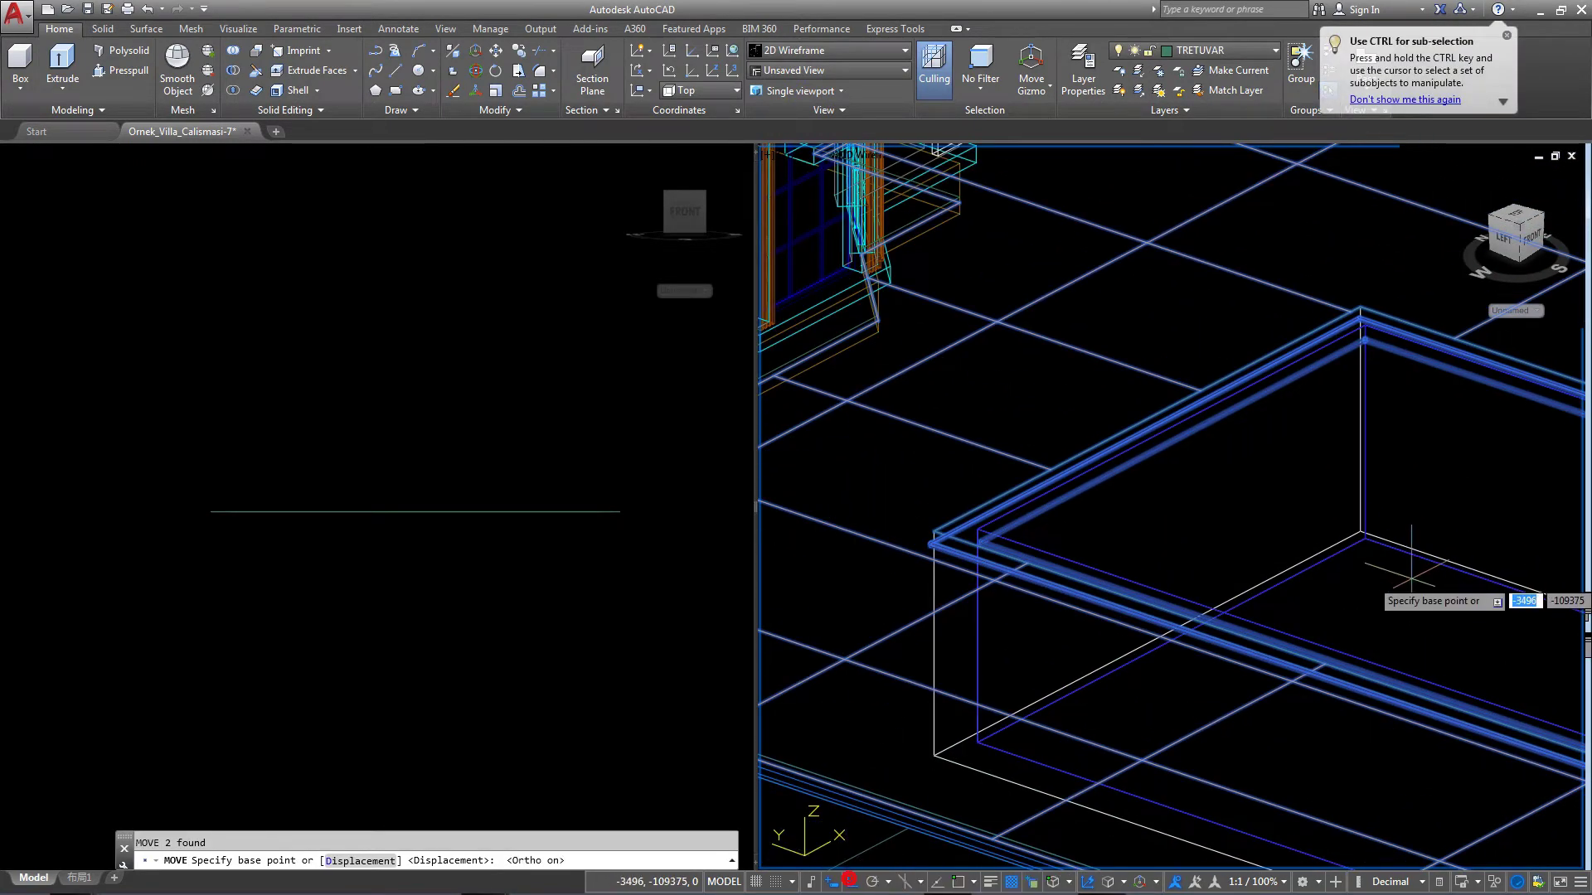
left_click(1413, 566)
key("Escape")
Reselect the rim objects for a move and return to Conceptual shading.
scroll(951, 564, "up", 2)
left_click(952, 564)
scroll(952, 564, "down", 2)
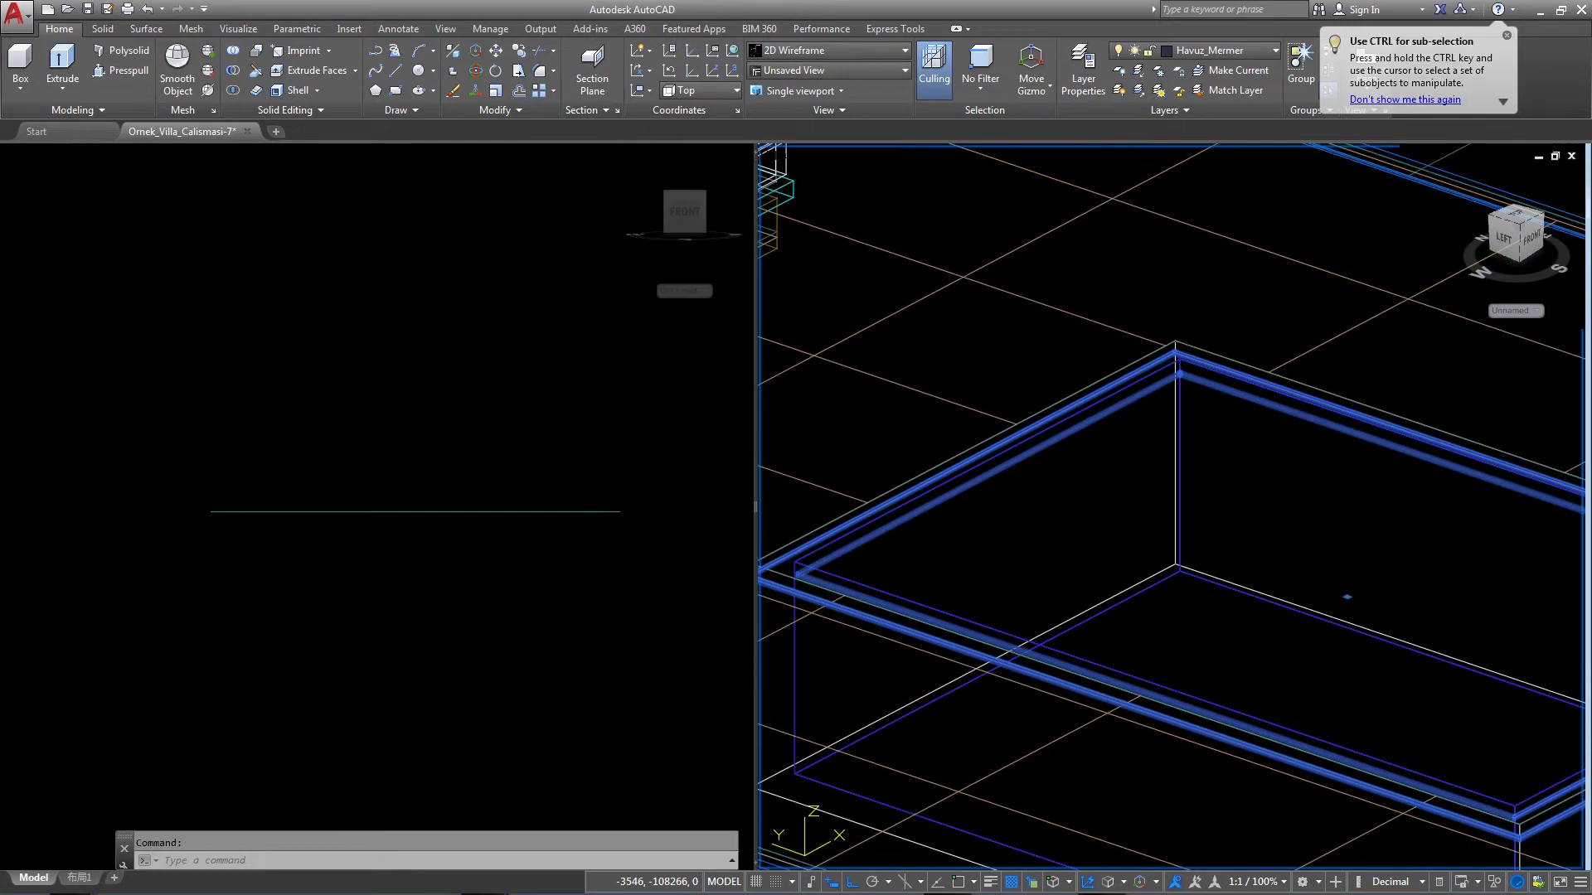
type("m")
key("Return")
left_click(1247, 611)
left_click(842, 59)
left_click(927, 257)
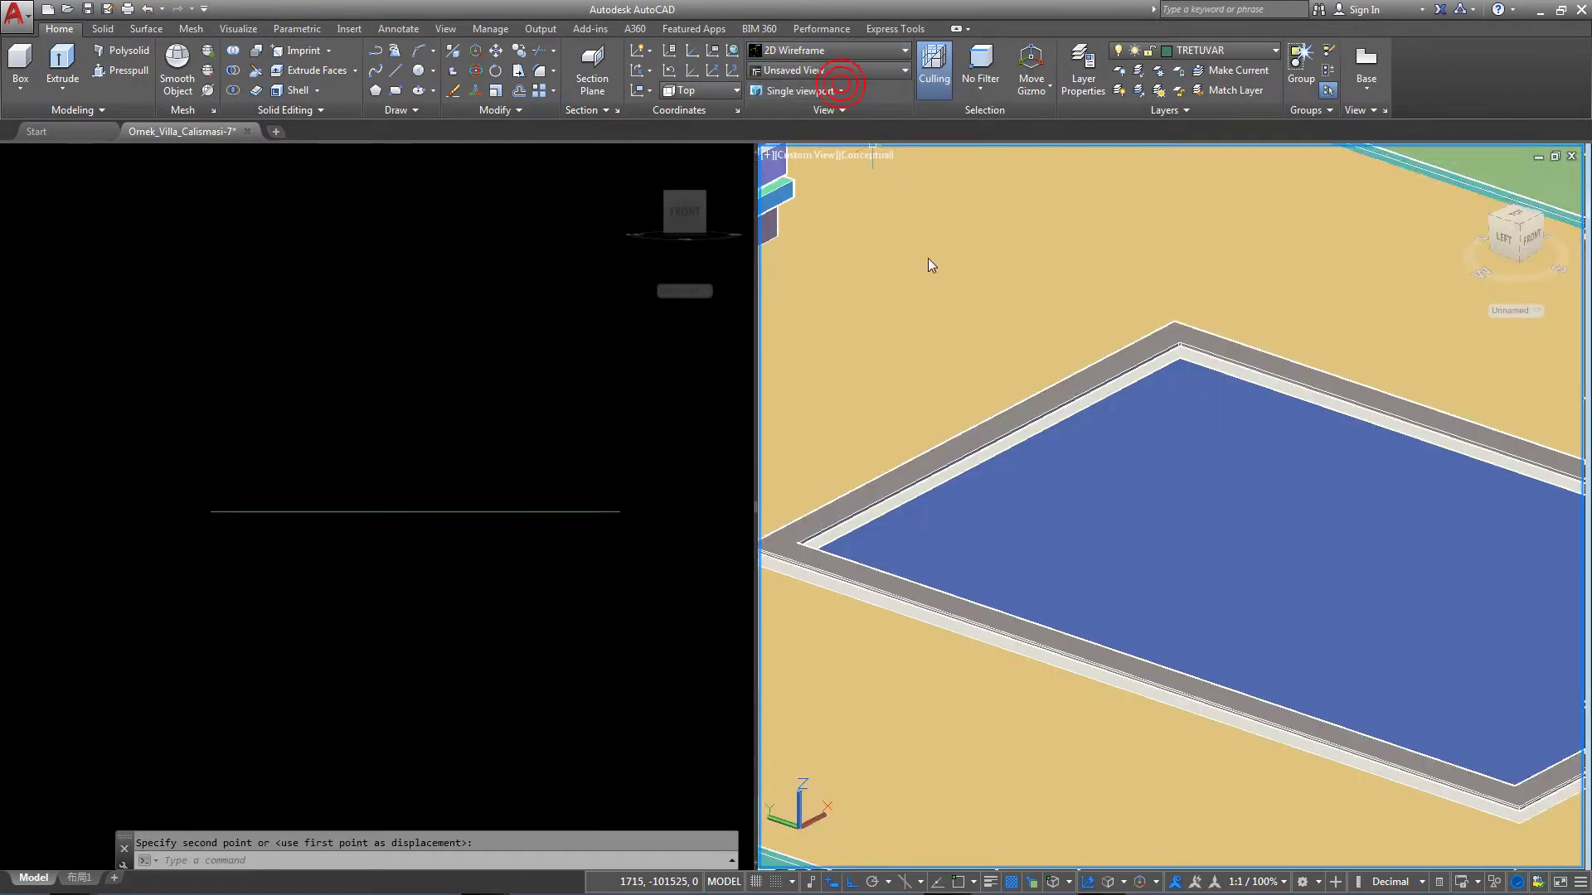
Try moving the pool water surface along the gizmo's vertical axis, then cancel.
scroll(1324, 496, "up", 3)
scroll(1325, 495, "up", 3)
left_click(1325, 496)
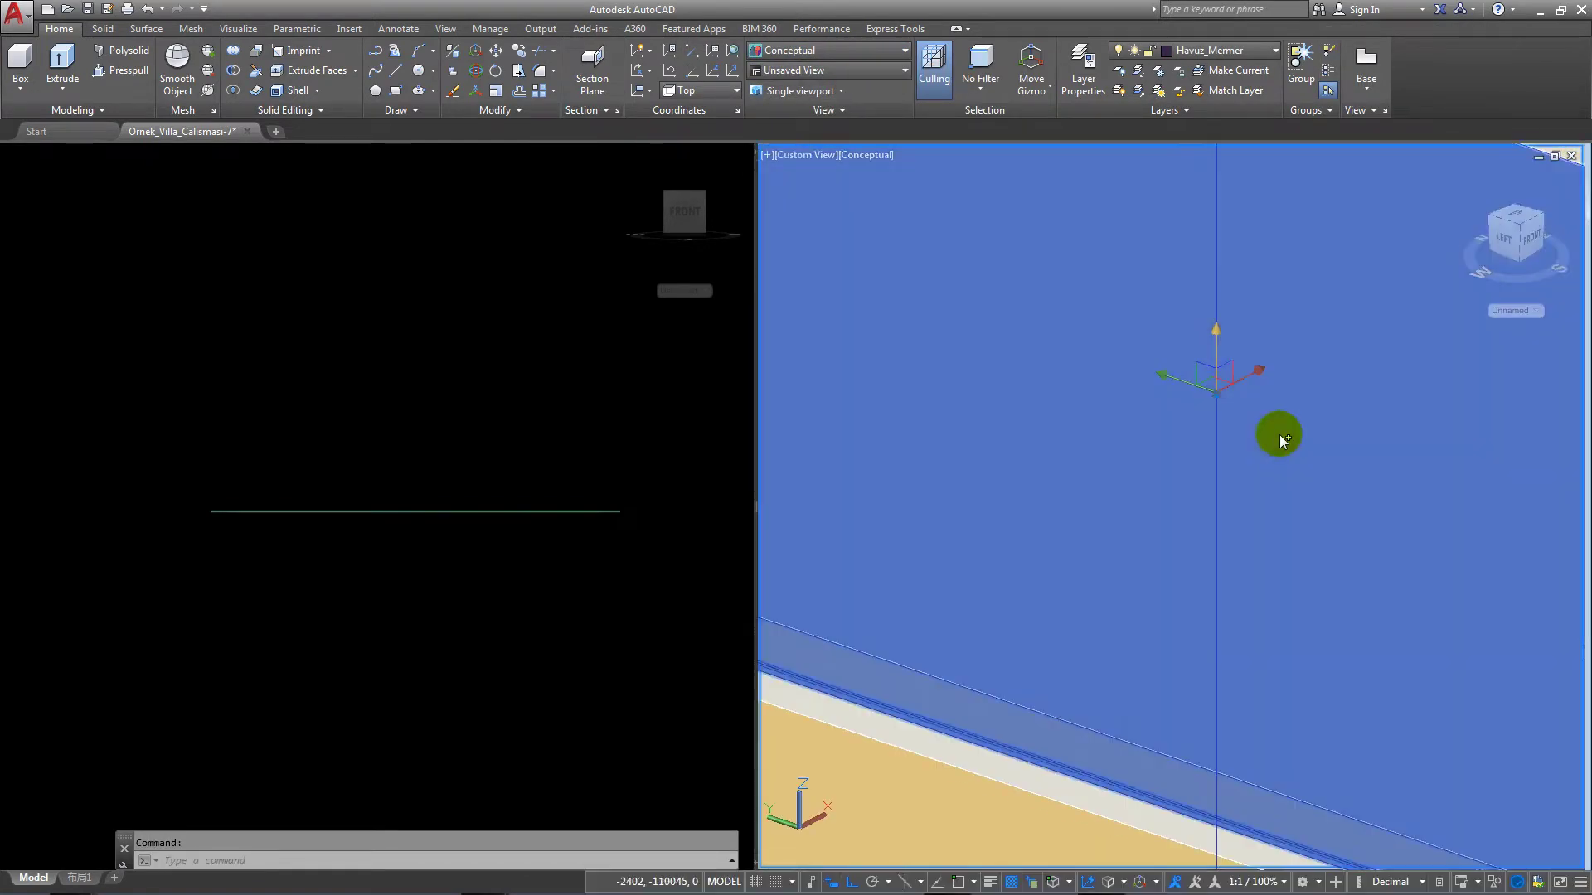
left_click(1214, 342)
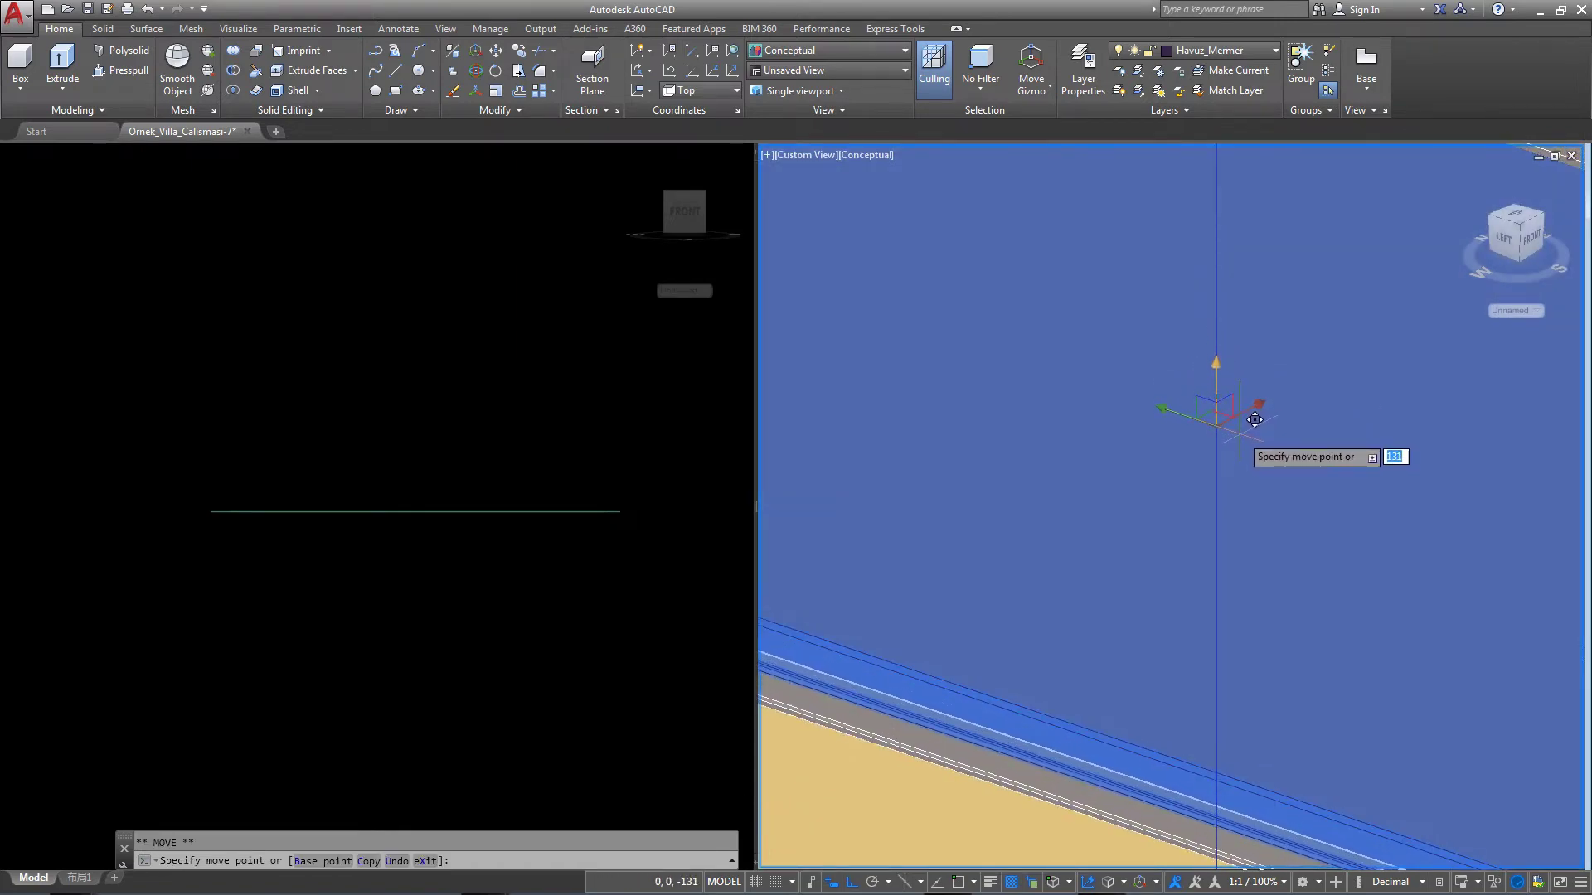
scroll(1254, 418, "down", 5)
key("Escape")
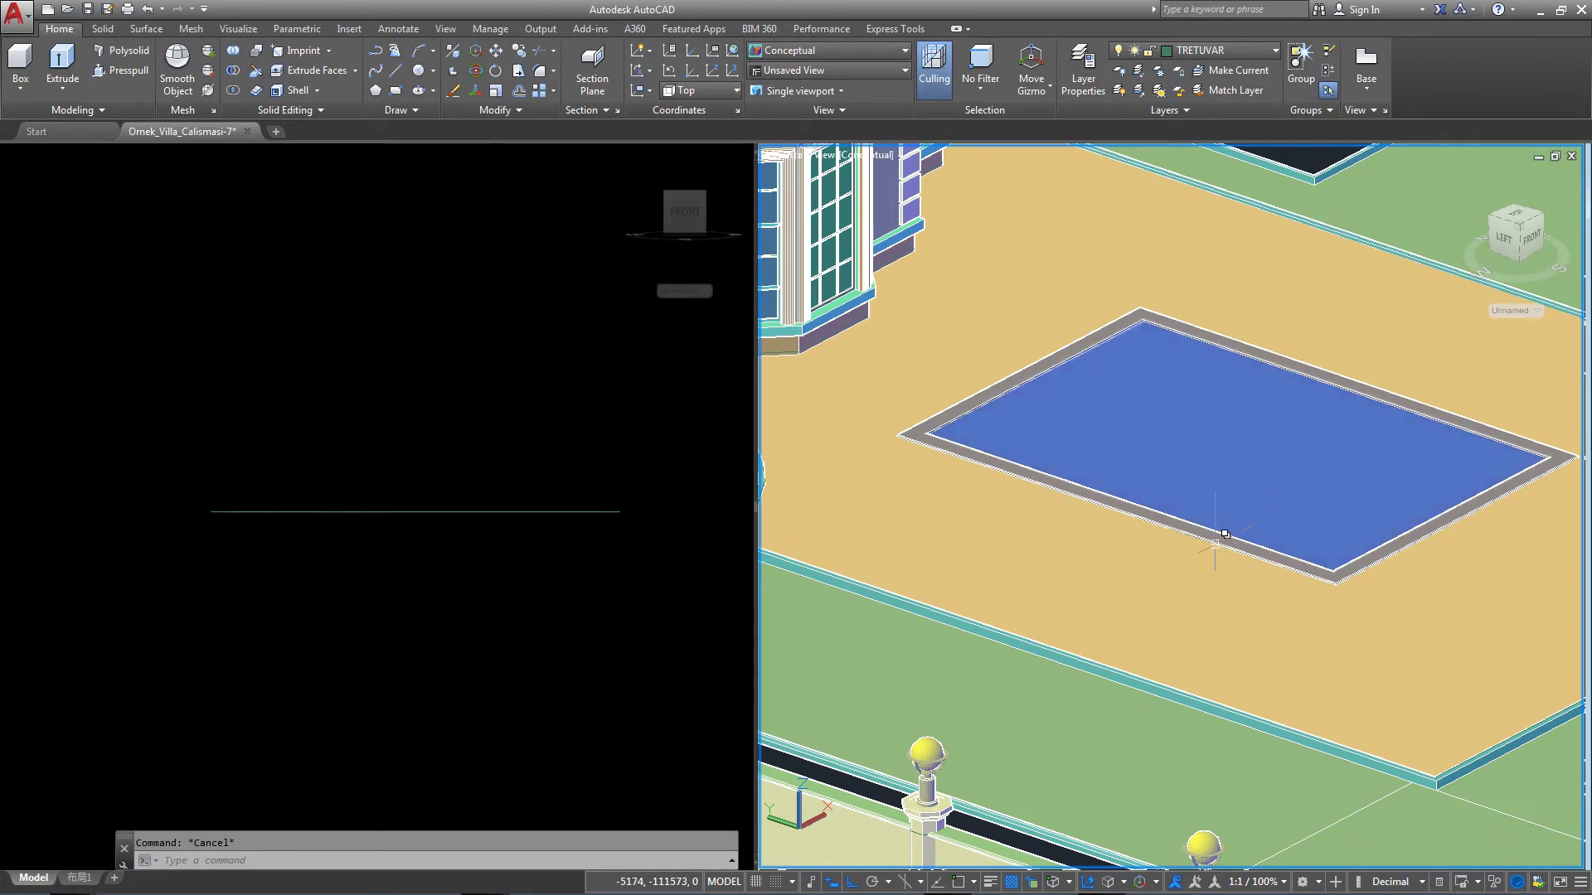
Orbit and pan to show the grey rim seated around the pool.
middle_click_drag(1249, 470, 1018, 581, "shift")
middle_click_drag(1285, 699, 1038, 539)
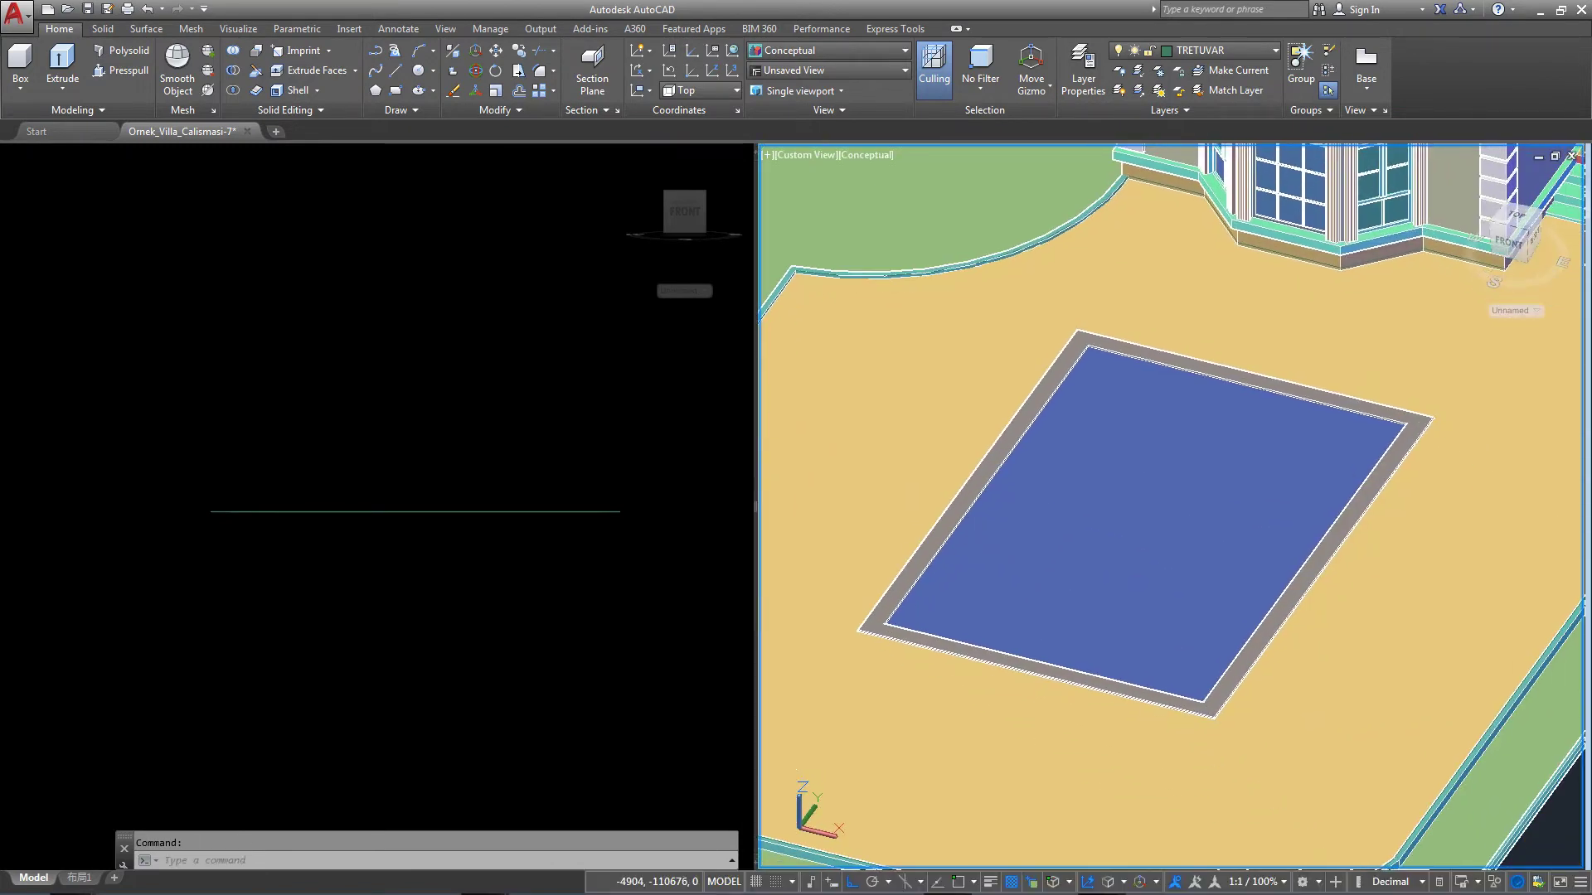
left_click(1038, 539)
middle_click_drag(830, 402, 827, 421, "shift")
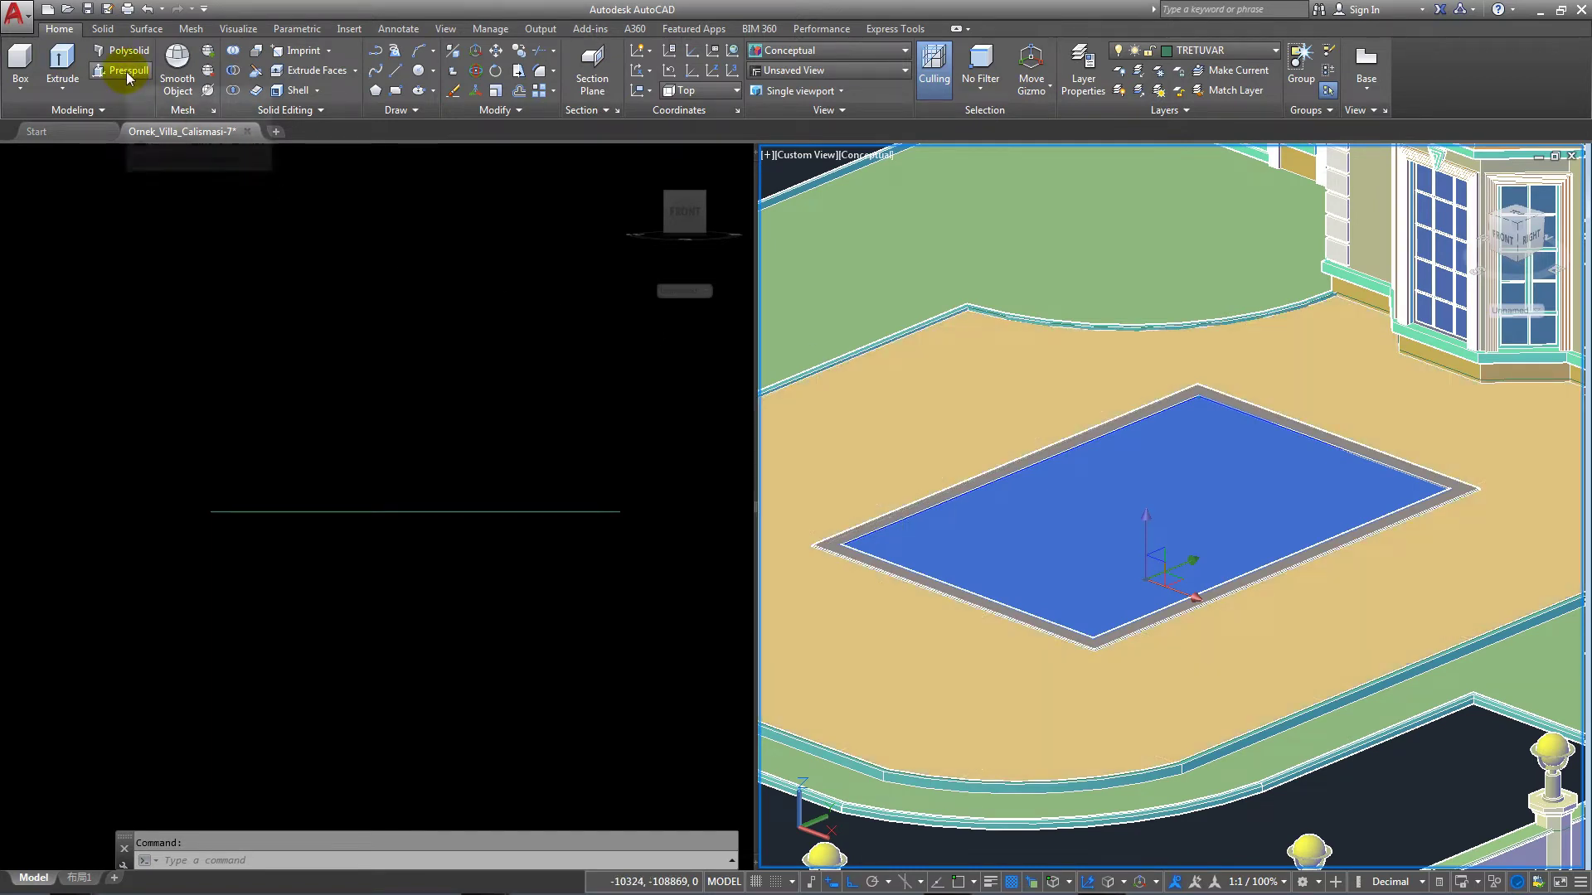
Press-pull the pool area once, then clear the selection.
left_click(126, 73)
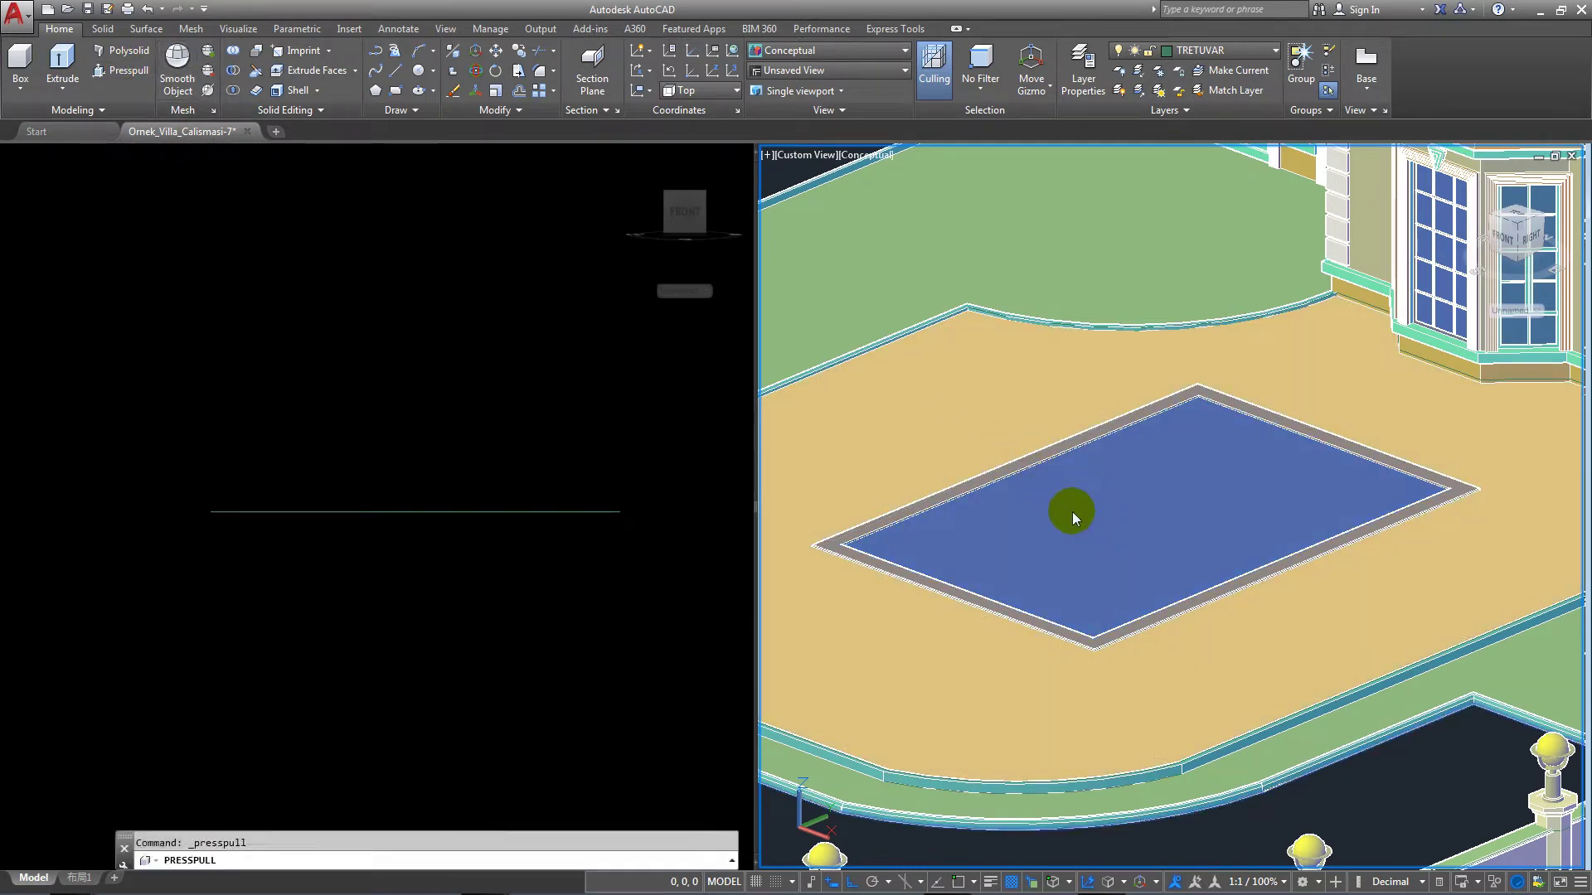
left_click(1106, 540)
left_click(1209, 603)
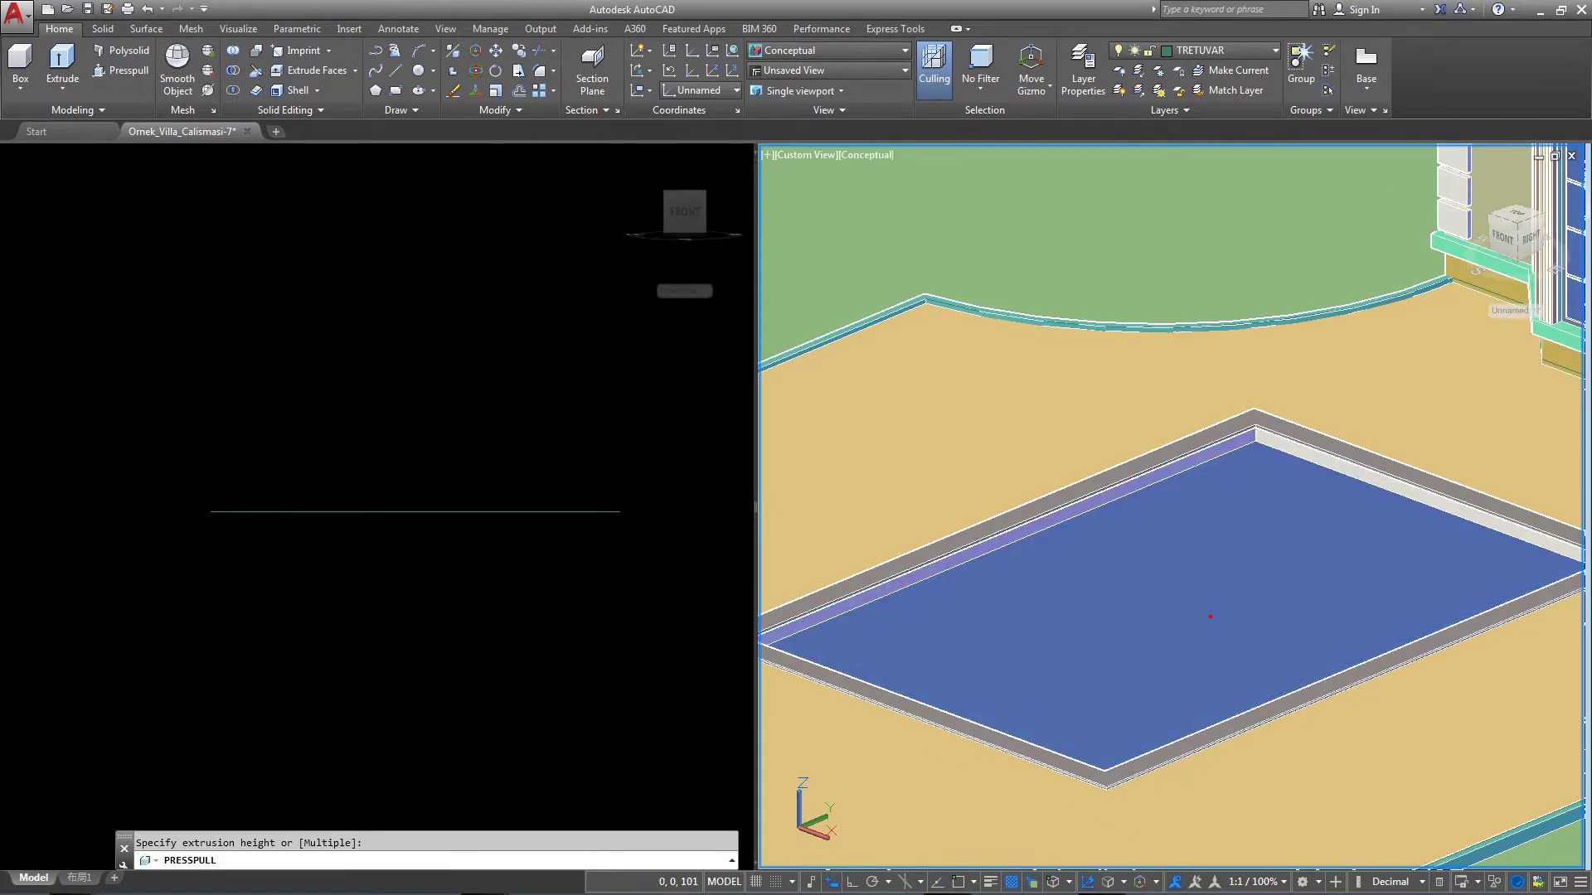
key("Return")
left_click(1210, 567)
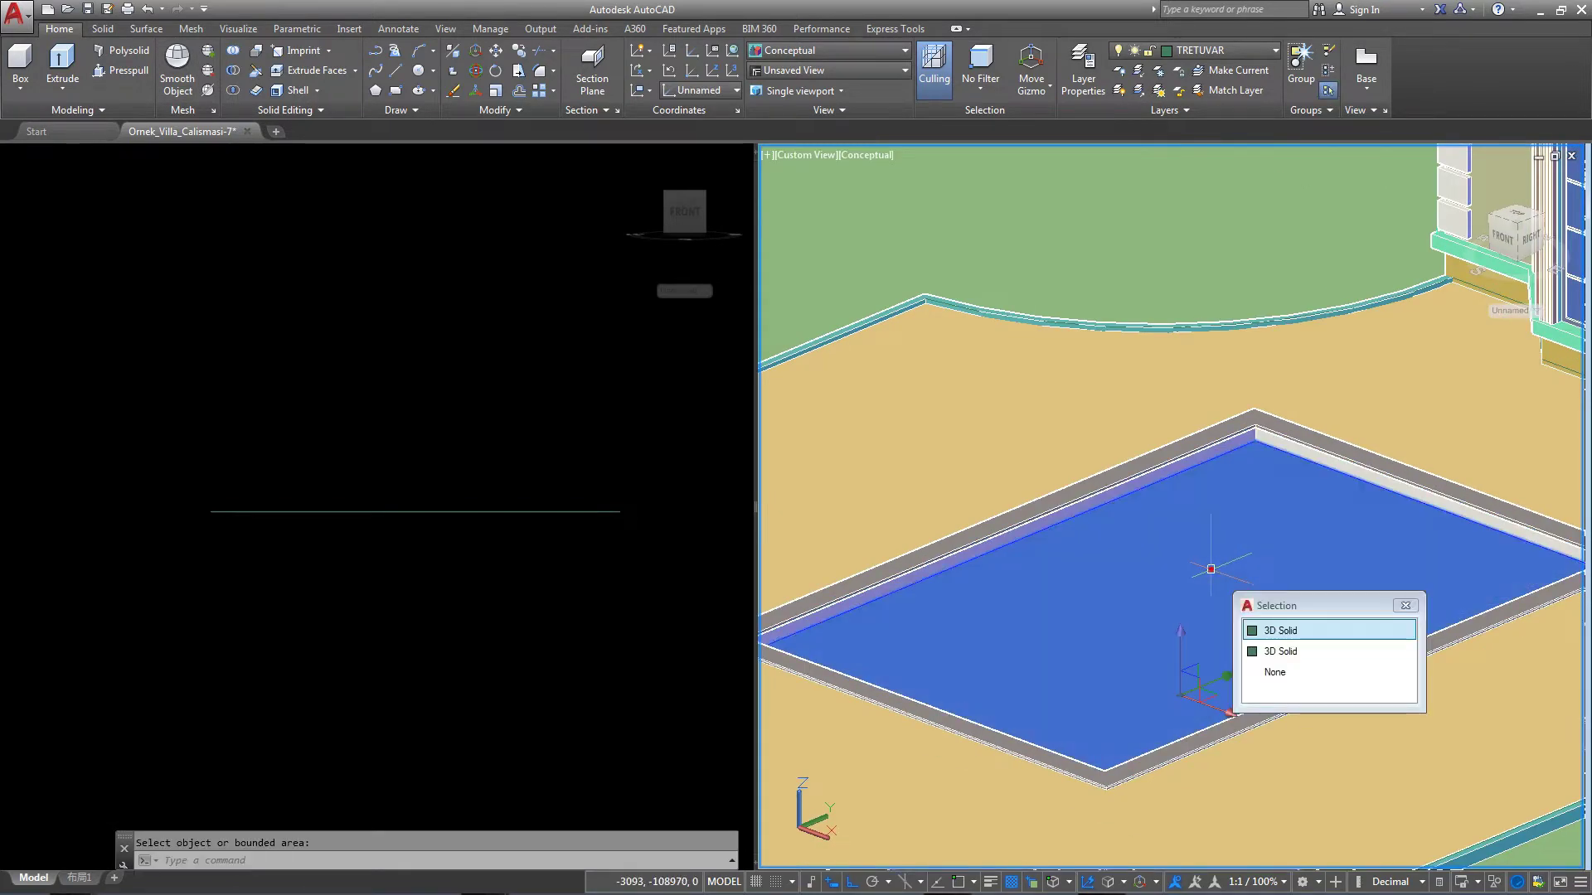
scroll(1211, 569, "down", 2)
key("Escape")
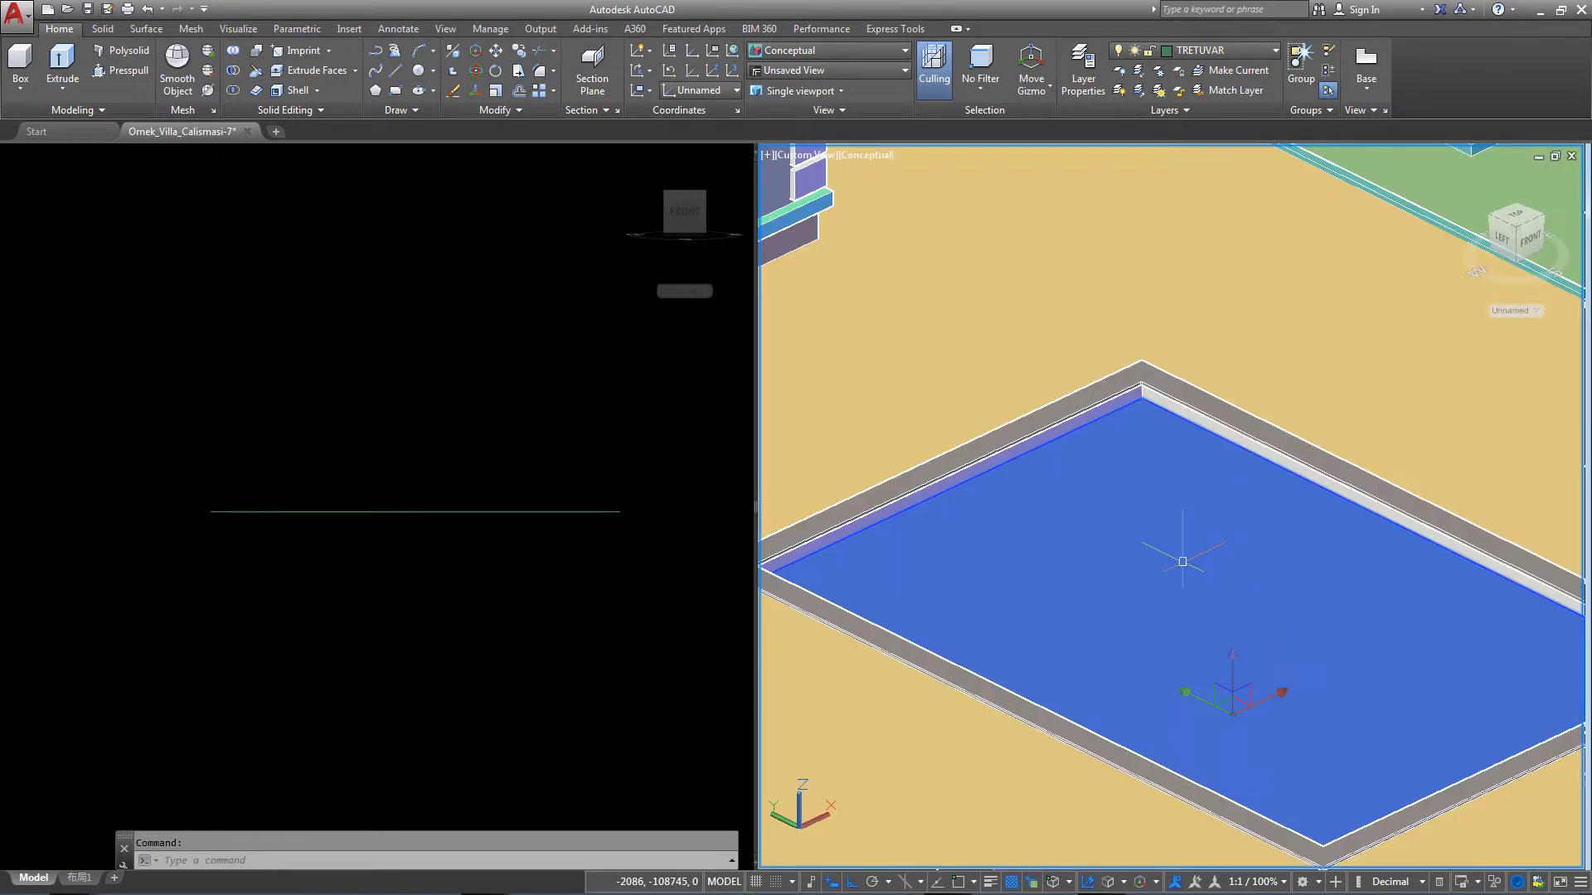
scroll(1154, 602, "up", 3)
Press-pull the pool's inner face upward by 10 units.
left_click(136, 73)
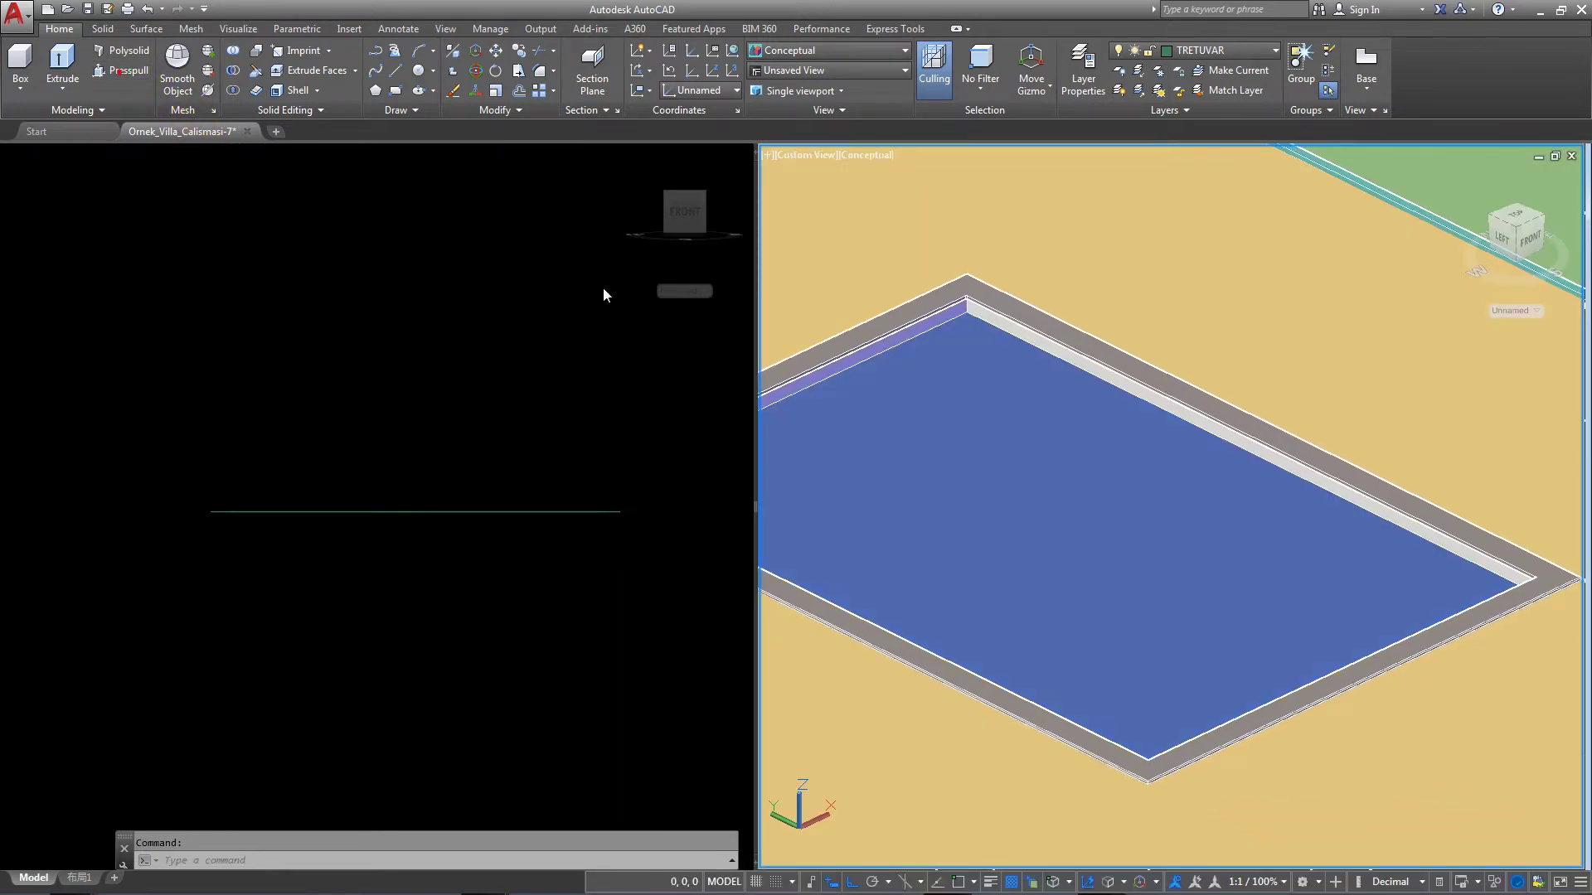
left_click(984, 467)
type("10")
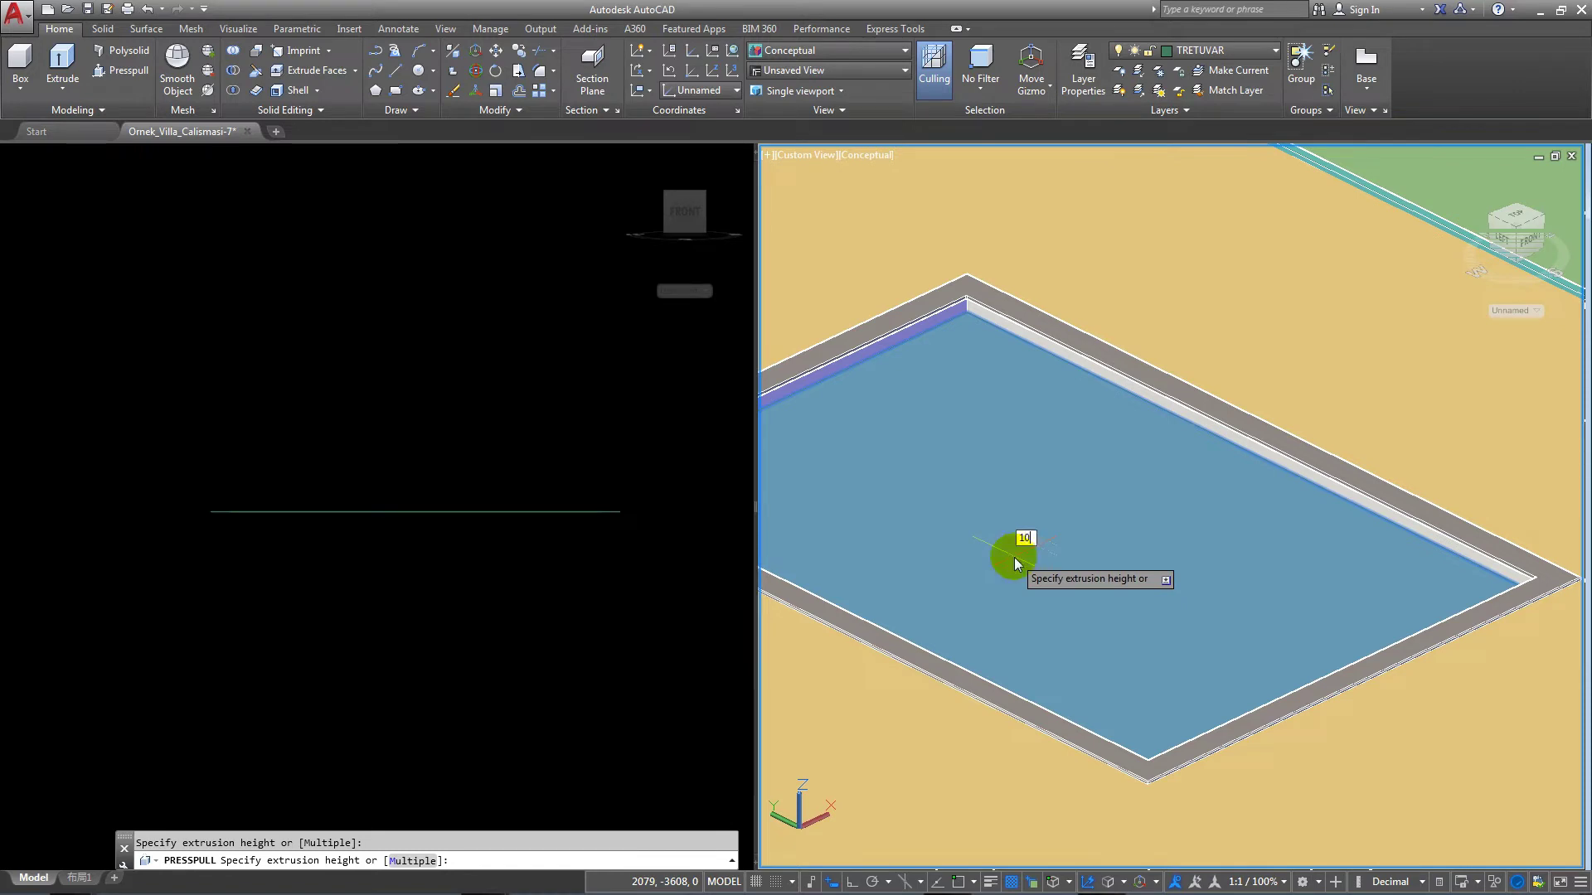
key("Return")
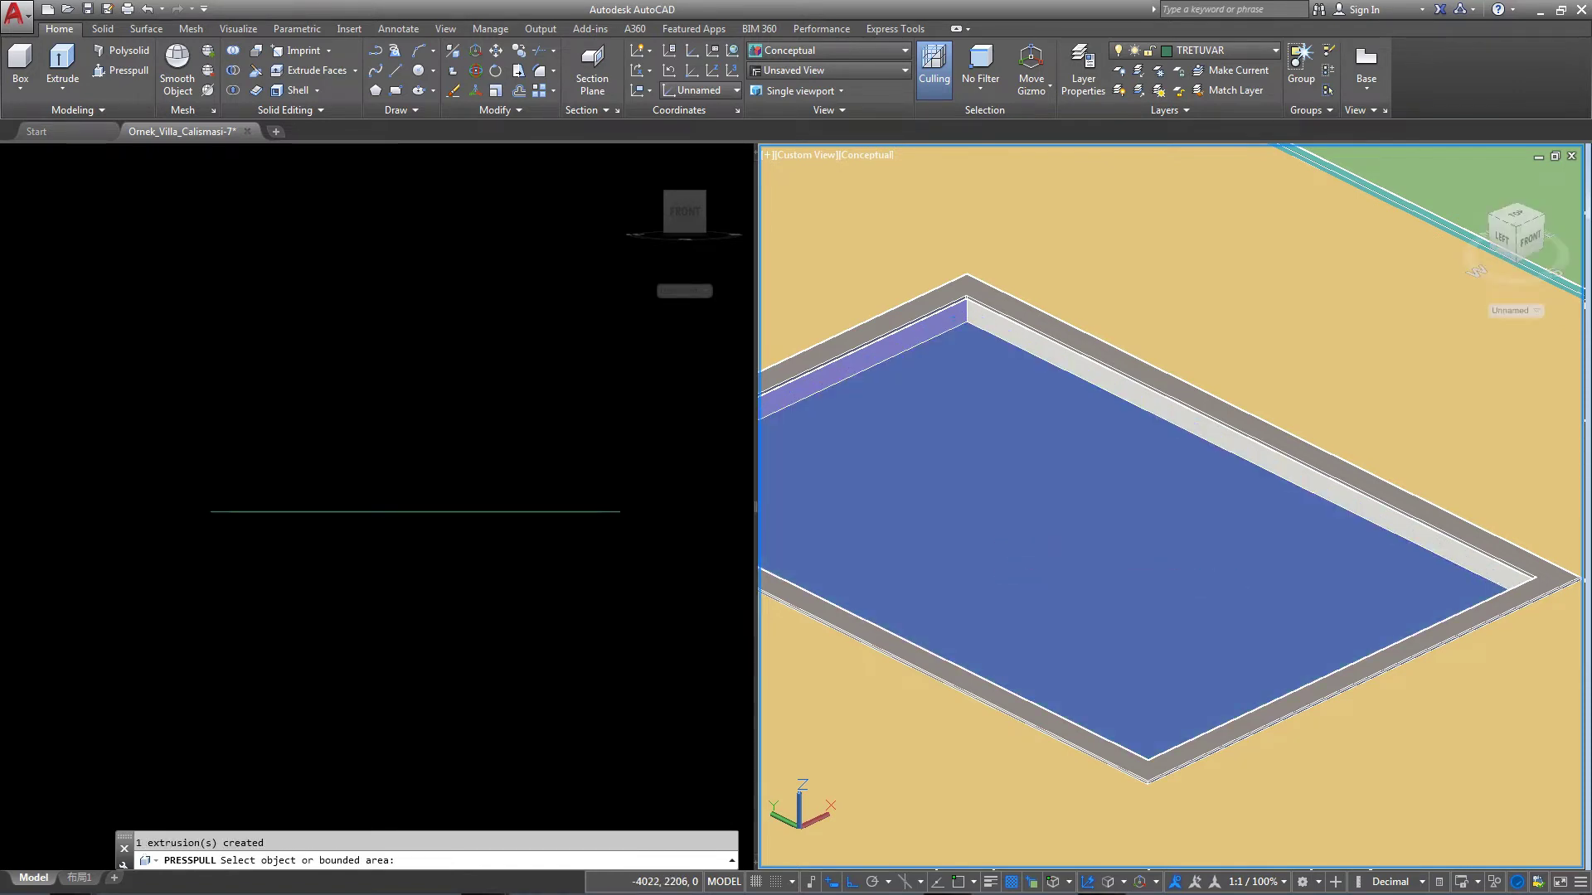
key("Escape")
scroll(1322, 465, "down", 5)
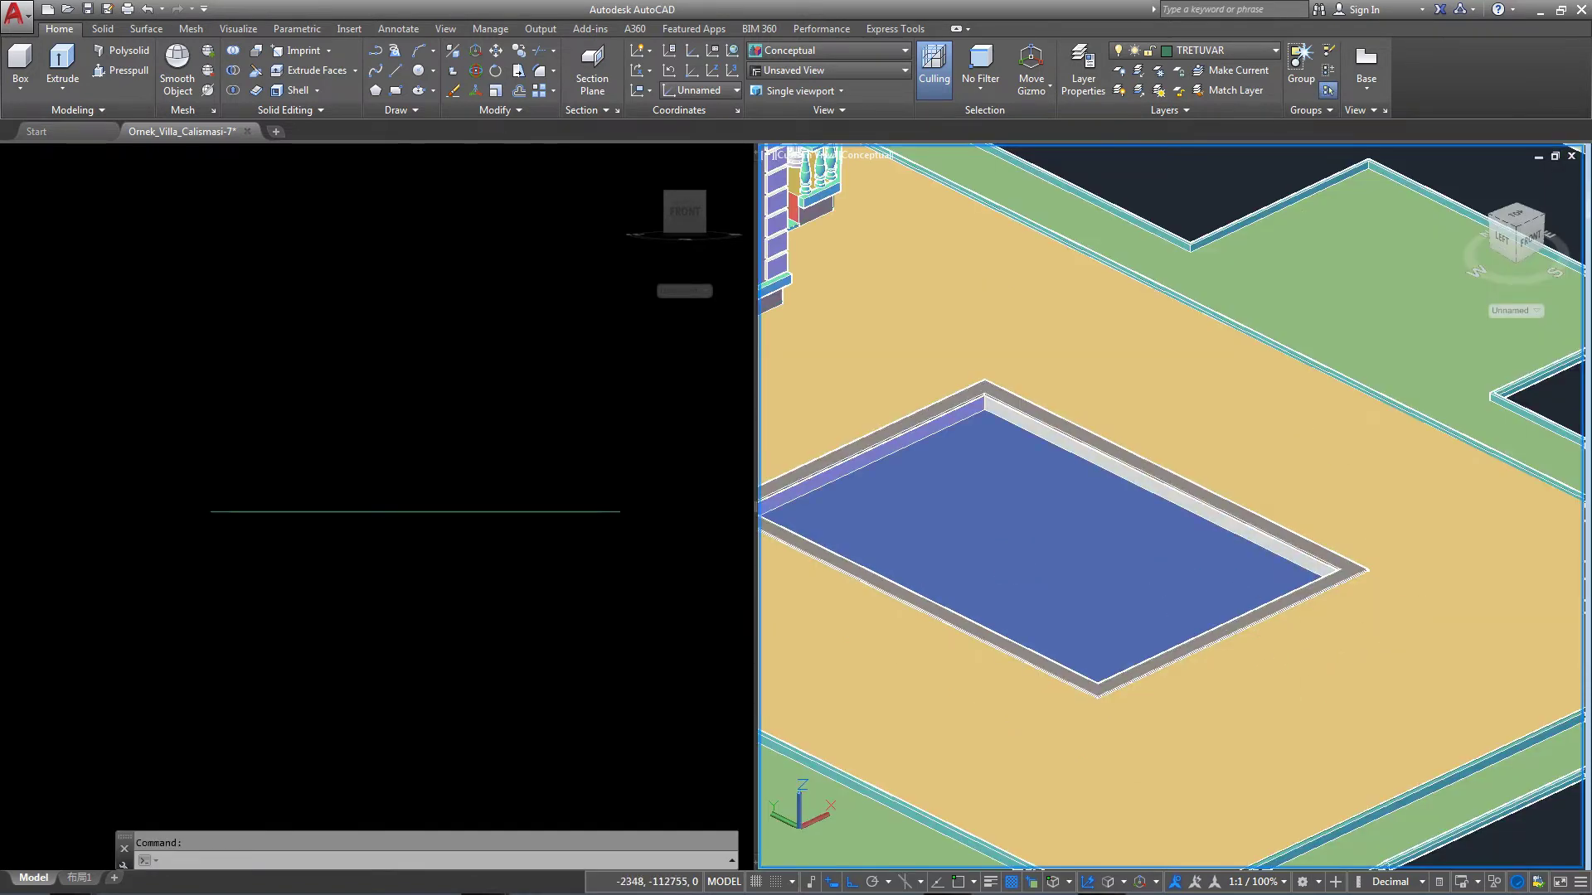
Orbit and zoom in on the pool from above, then from the left.
scroll(1199, 688, "down", 3)
mouse_move(1199, 689)
middle_mouse_down("shift")
mouse_move(1037, 693)
mouse_move(1102, 697)
middle_mouse_up("shift")
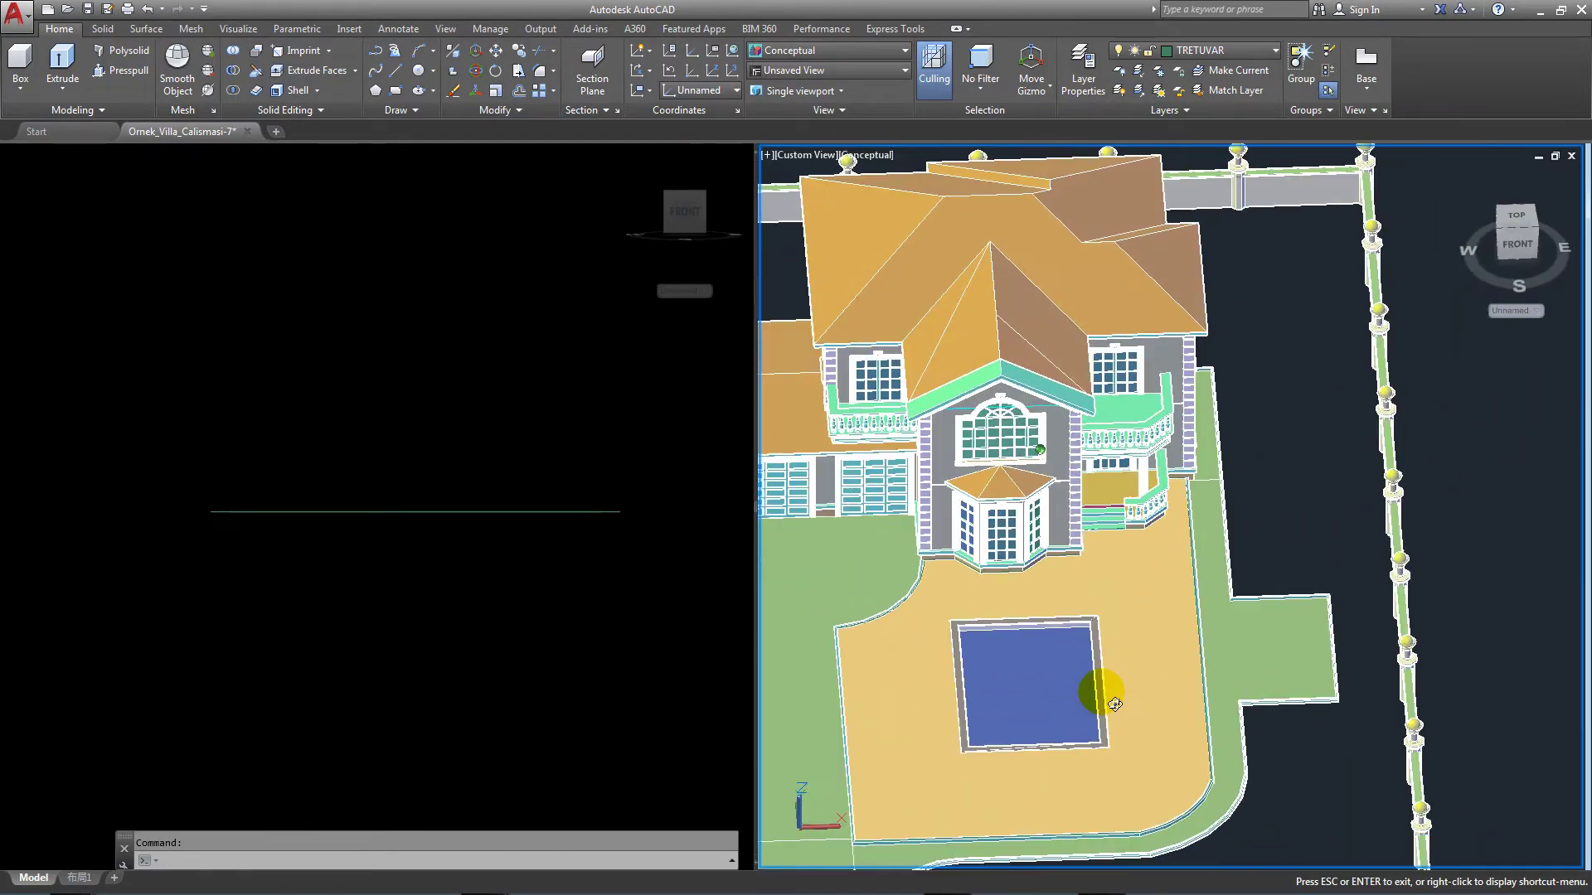
scroll(1037, 615, "up", 3)
scroll(1061, 605, "up", 3)
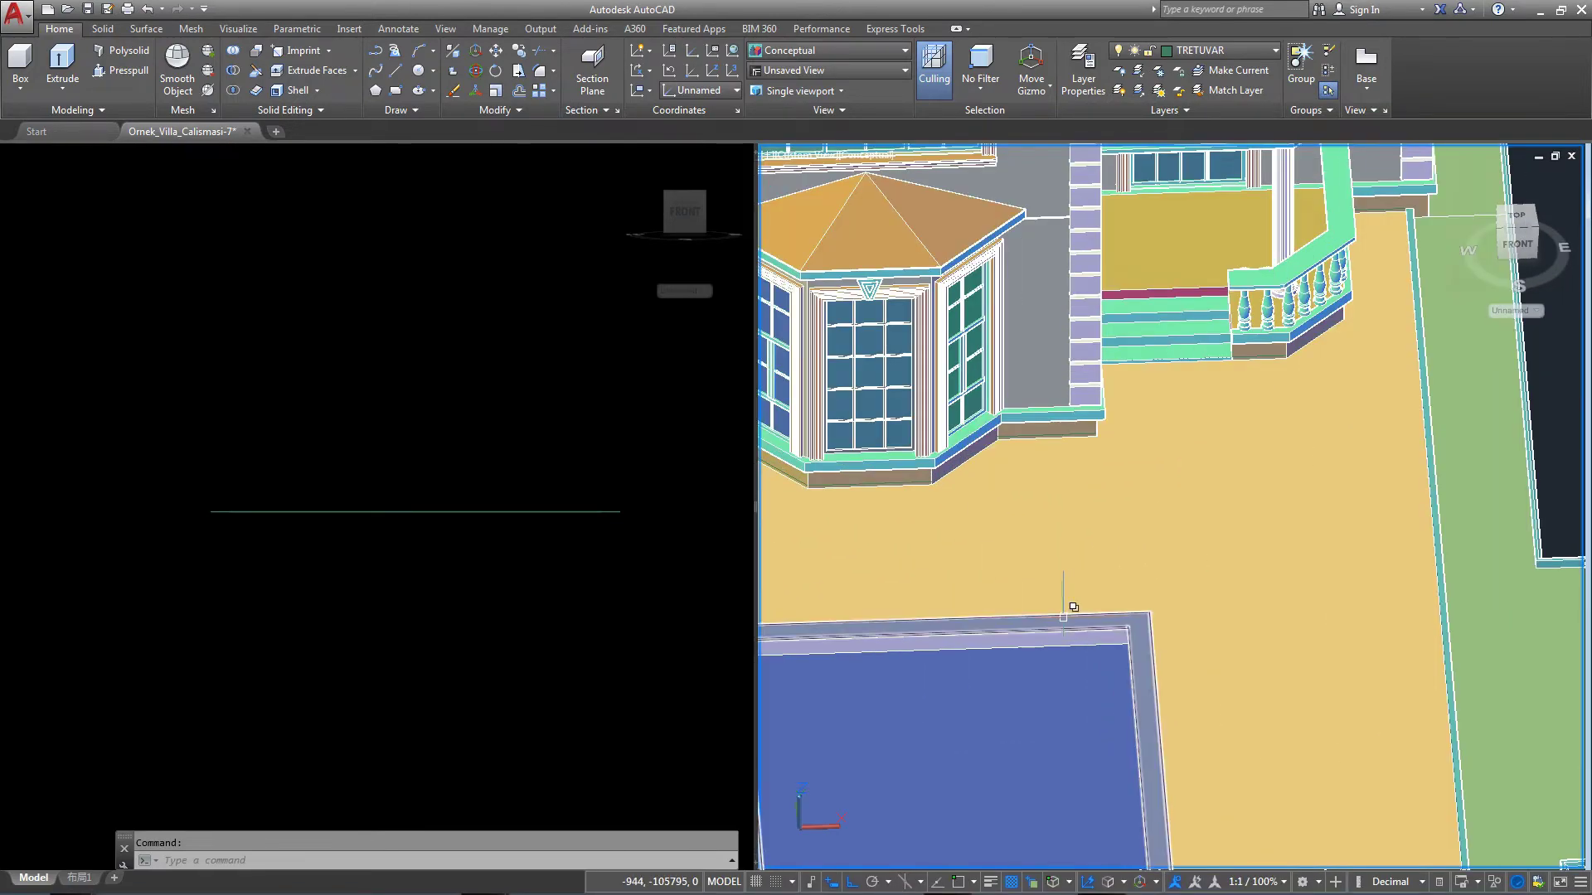
middle_click_drag(1066, 604, 1084, 586, "shift")
scroll(1036, 580, "up", 2)
scroll(1028, 560, "down", 1)
scroll(937, 630, "down", 1)
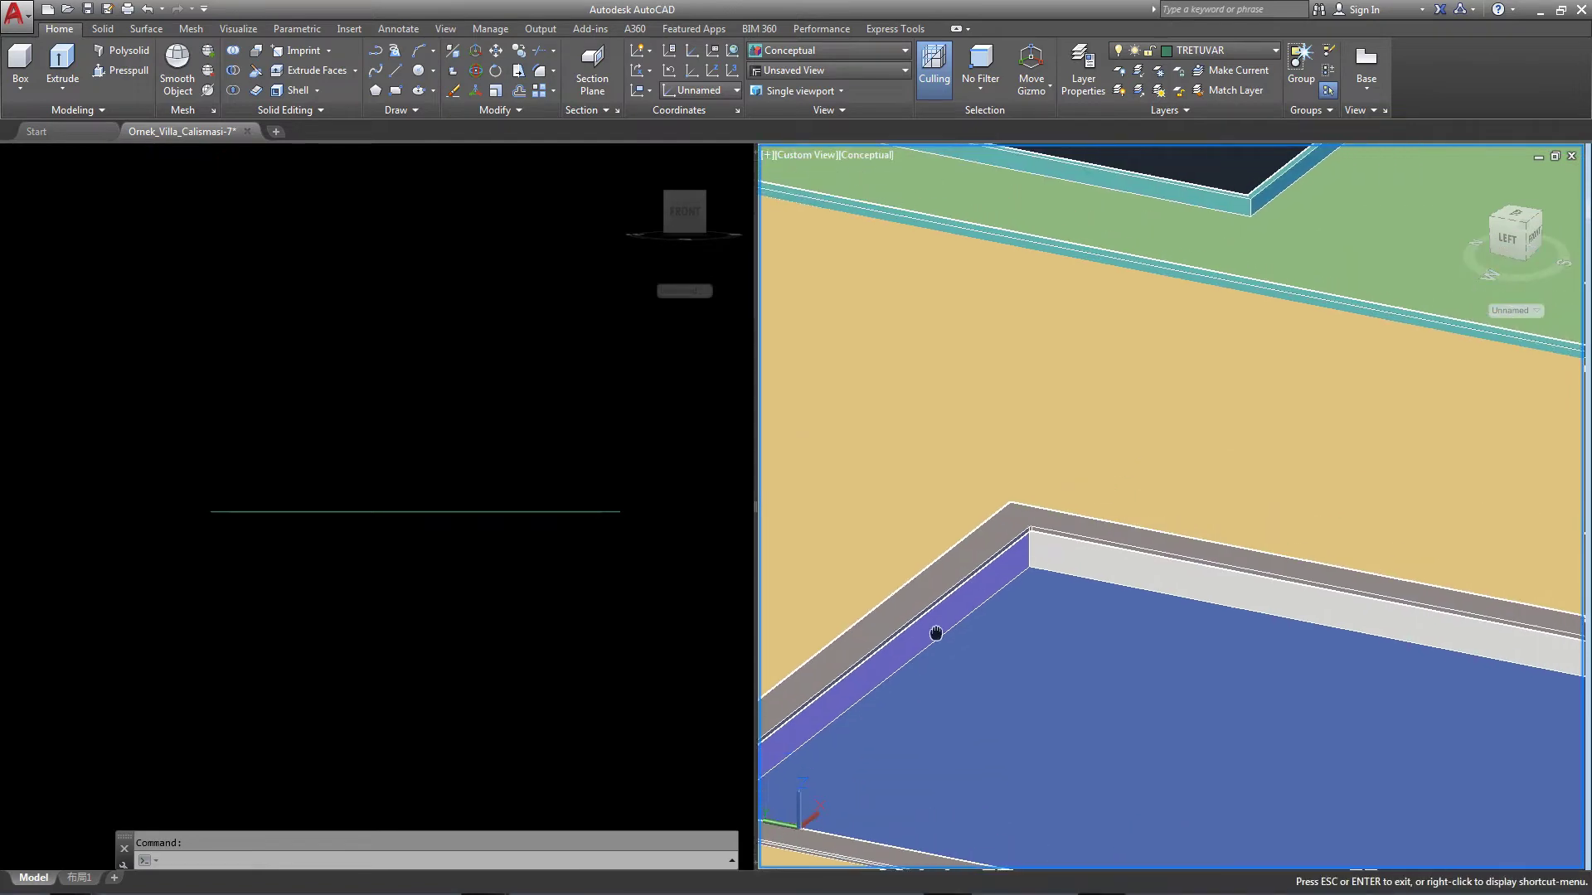
scroll(945, 606, "down", 1)
scroll(960, 590, "up", 2)
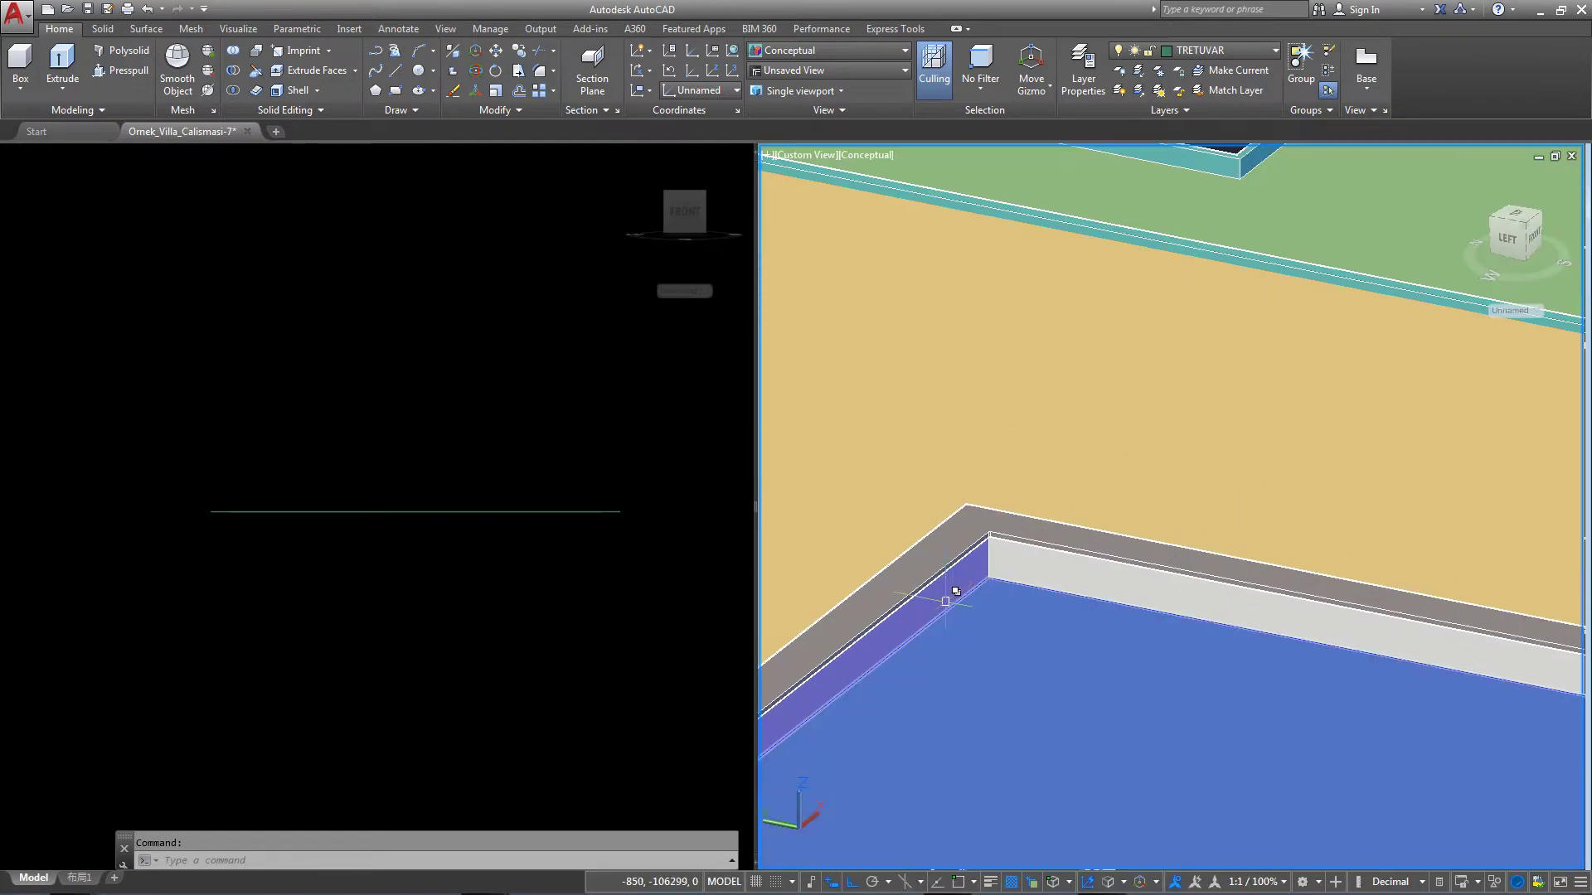
Select the two pool solids and isolate them, hiding everything else.
left_click(936, 572)
left_click(1028, 622)
left_click(1454, 269)
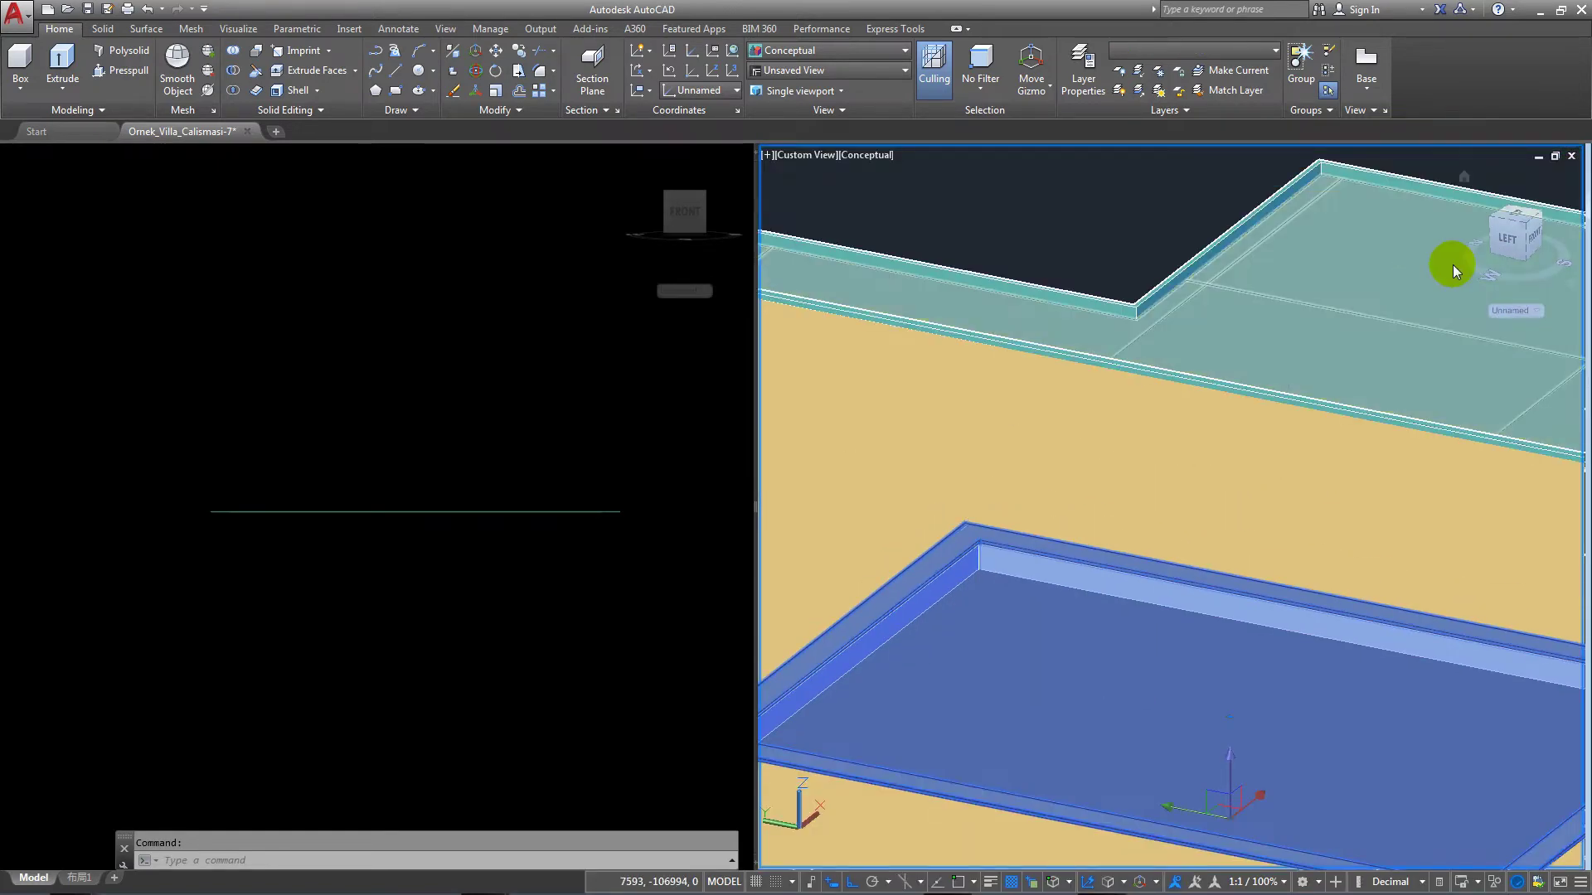
left_click(1499, 885)
left_click(1525, 854)
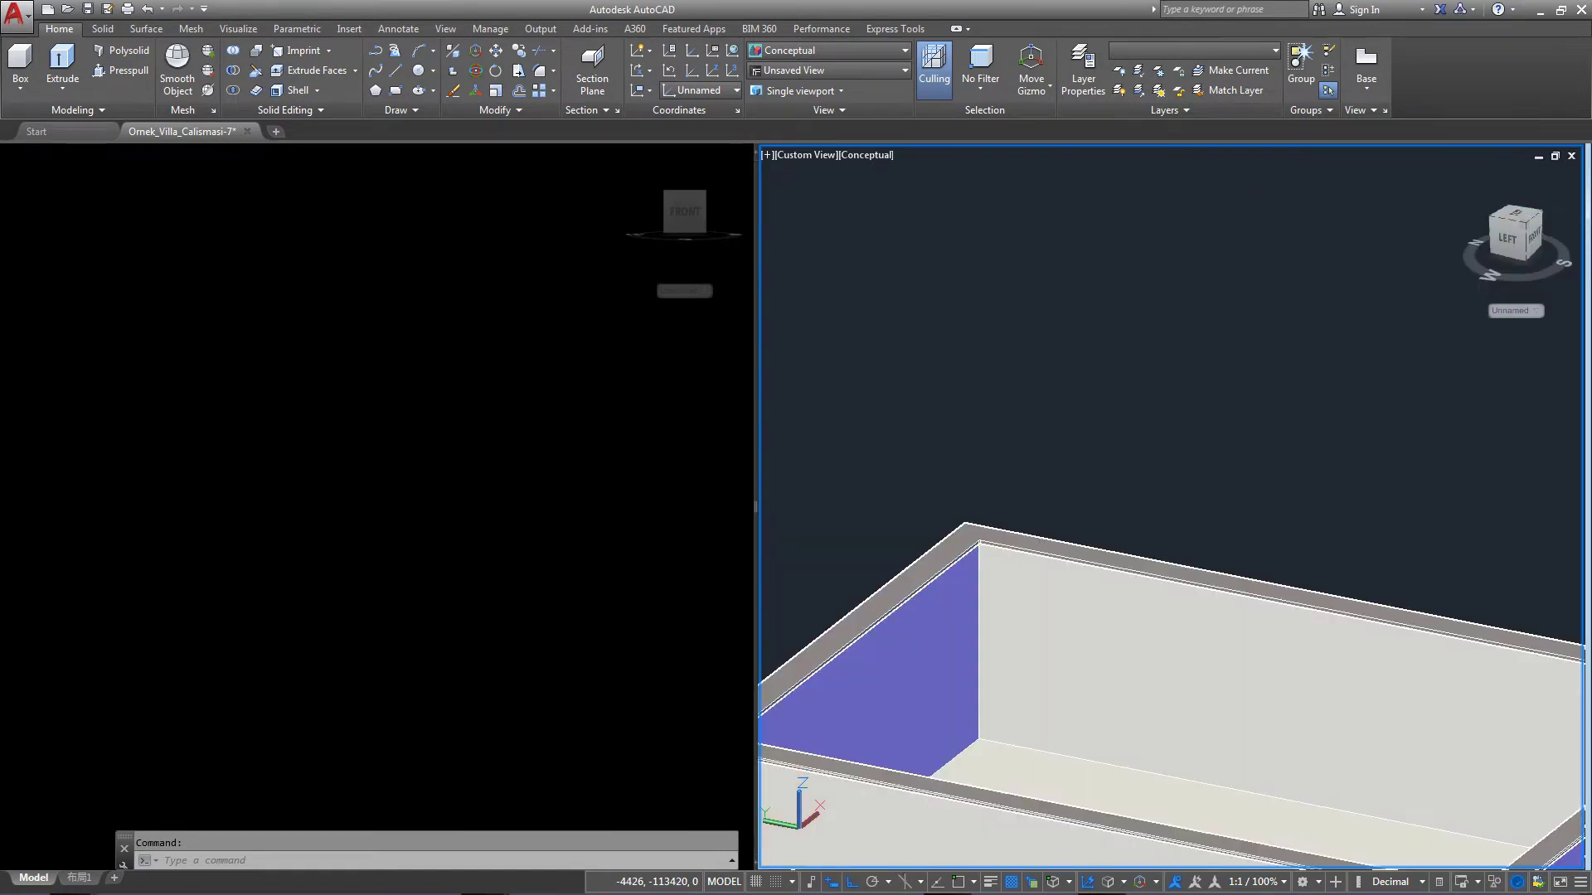
Switch to the Left view and zoom to the pool's side section.
left_click(1507, 239)
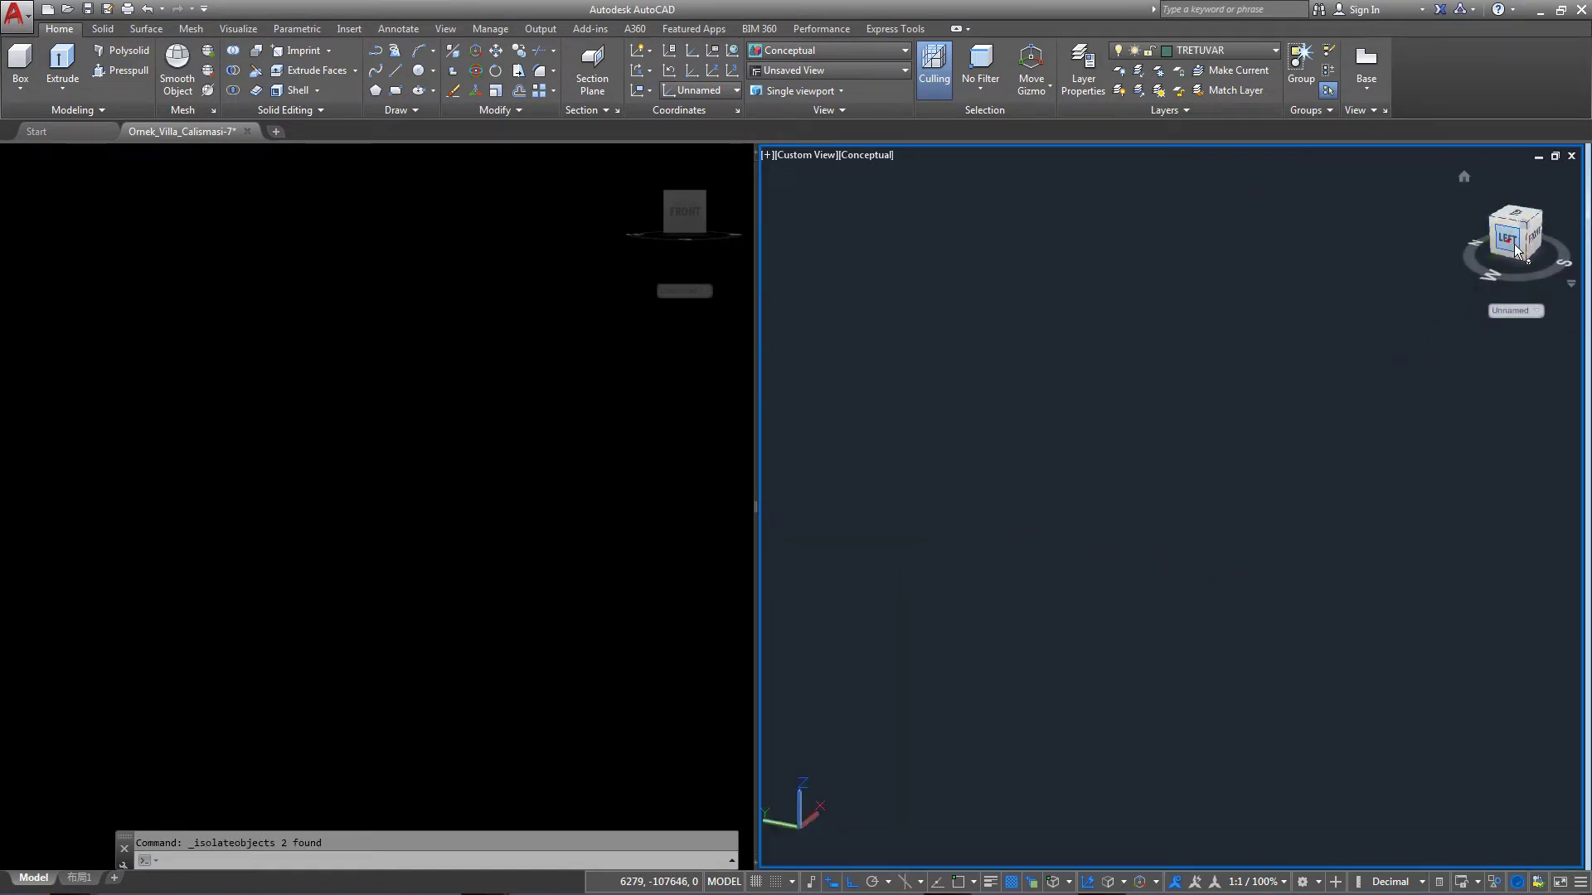
scroll(1298, 497, "up", 8)
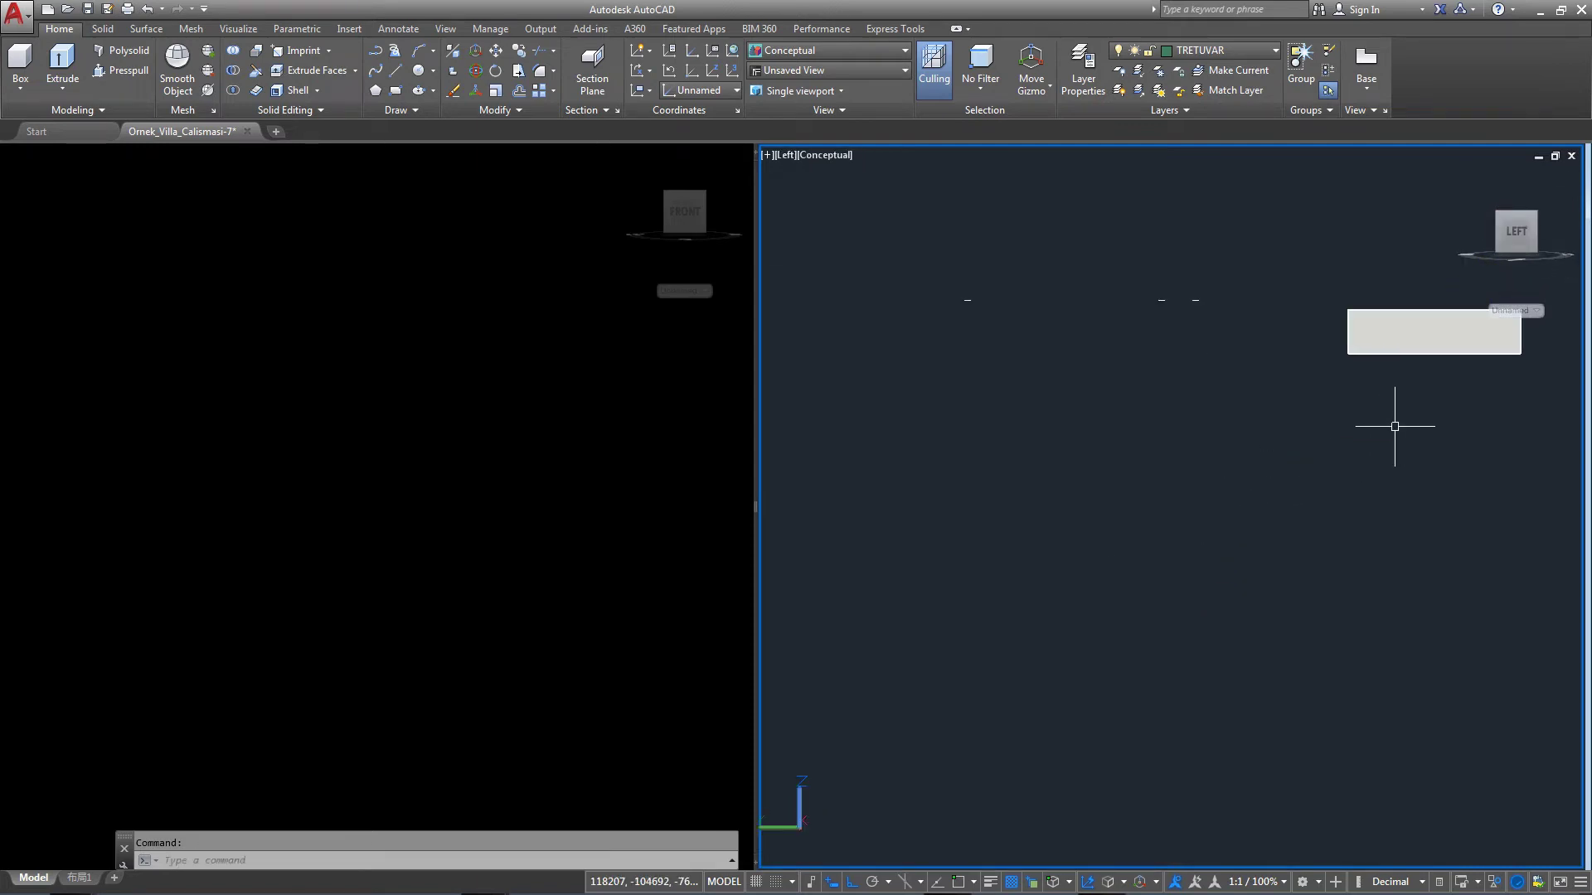
middle_click_drag(1390, 427, 1235, 398)
scroll(1083, 457, "up", 3)
scroll(1084, 457, "up", 5)
mouse_move(1083, 457)
middle_mouse_down()
mouse_move(983, 506)
mouse_move(853, 478)
middle_mouse_up()
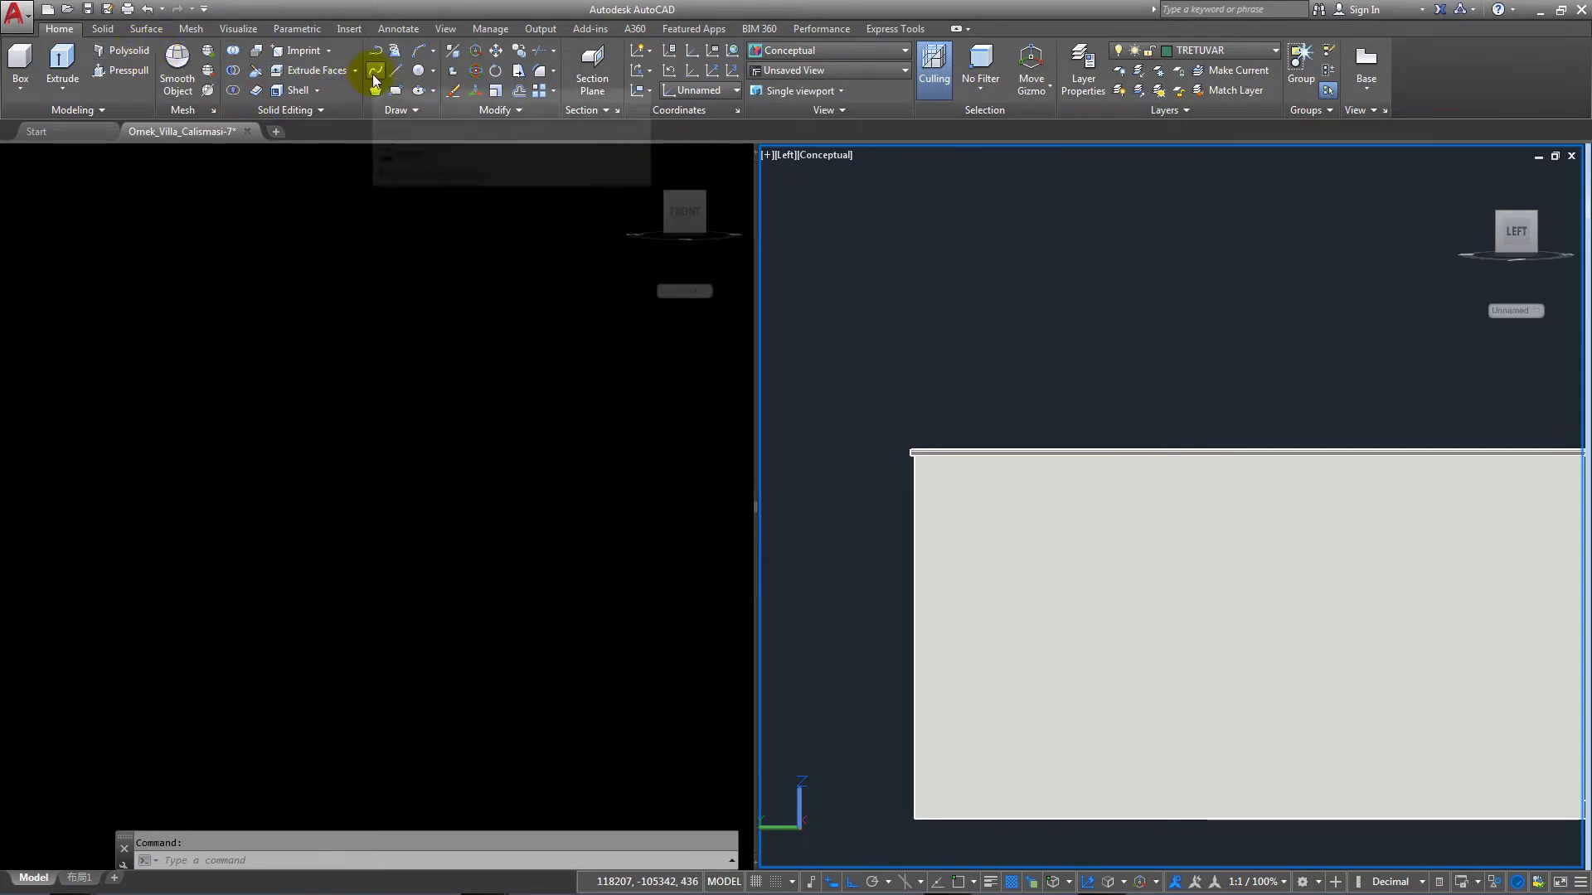
Start a polyline beside the pool edge, then cancel it.
left_click(377, 50)
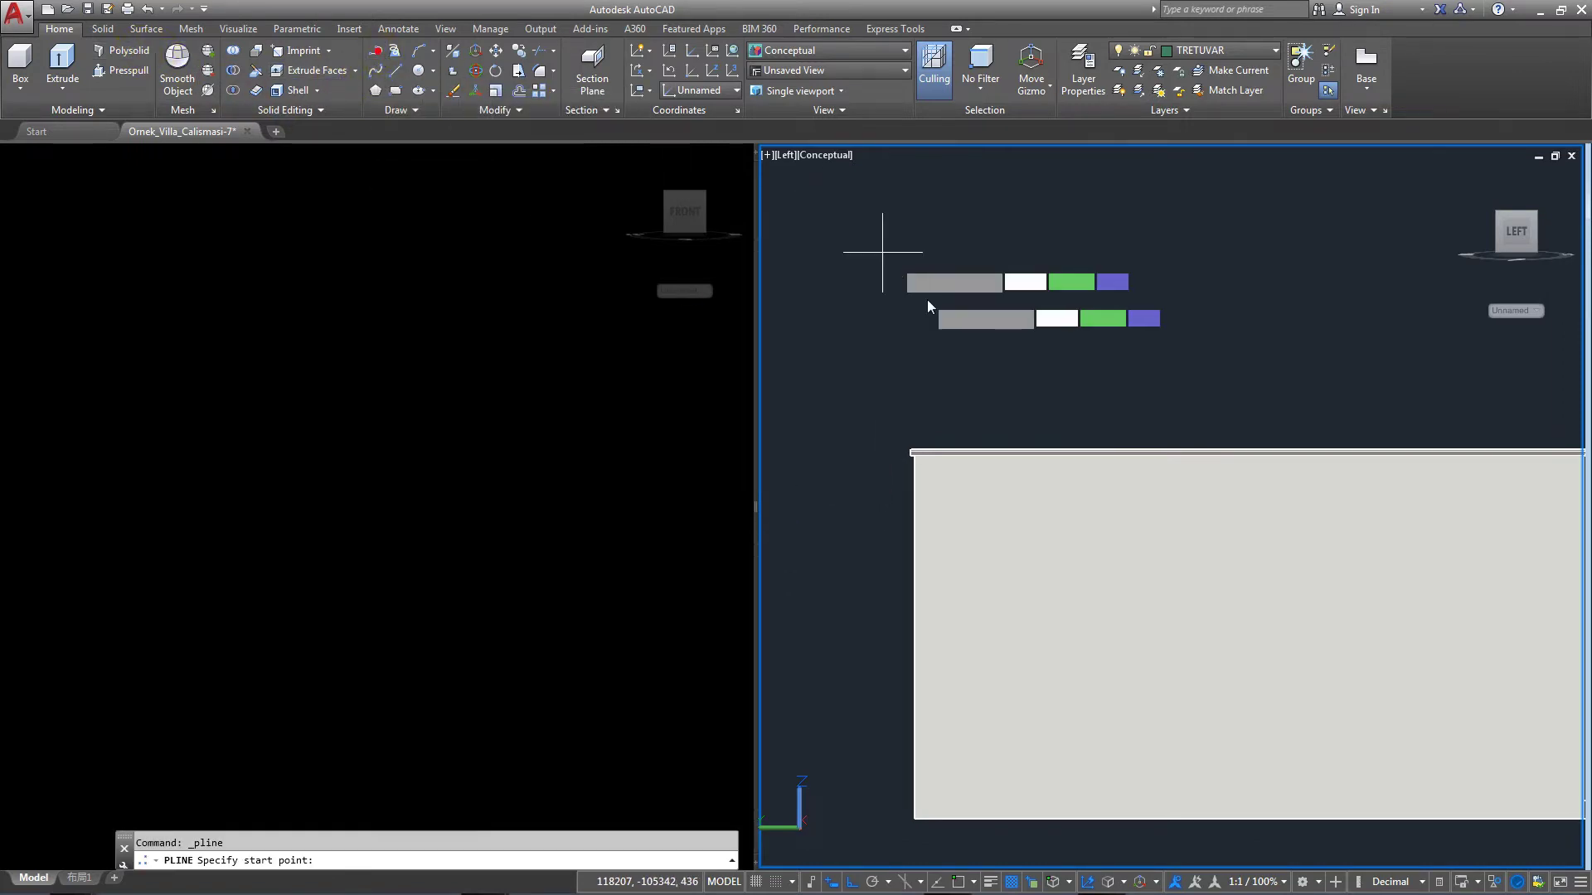
middle_click_drag(936, 345, 1023, 395)
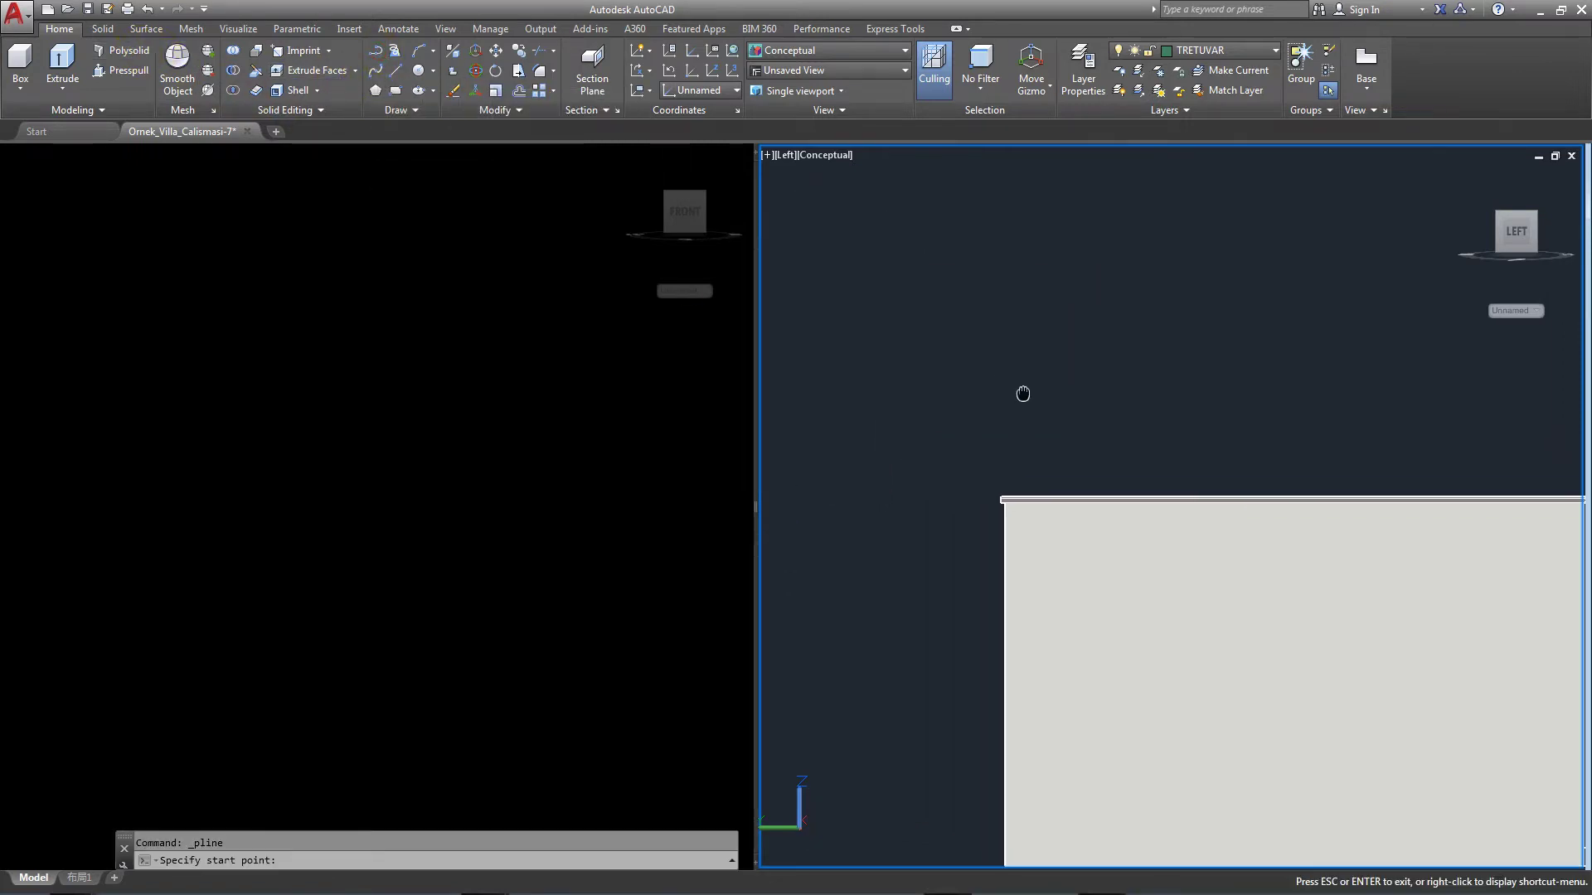
left_click(978, 526)
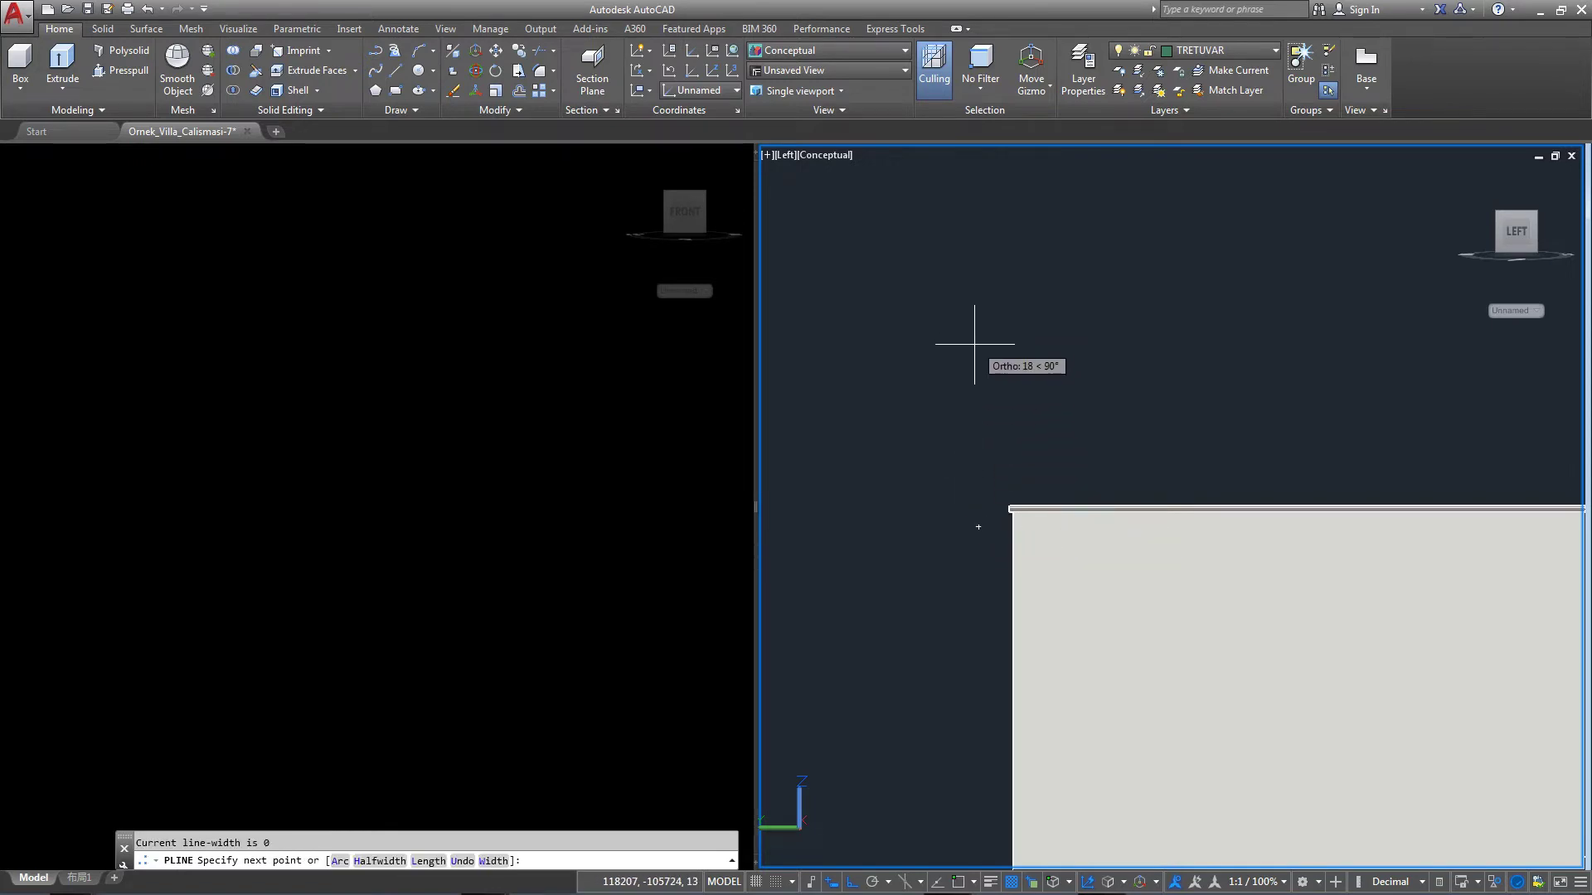
key("Escape")
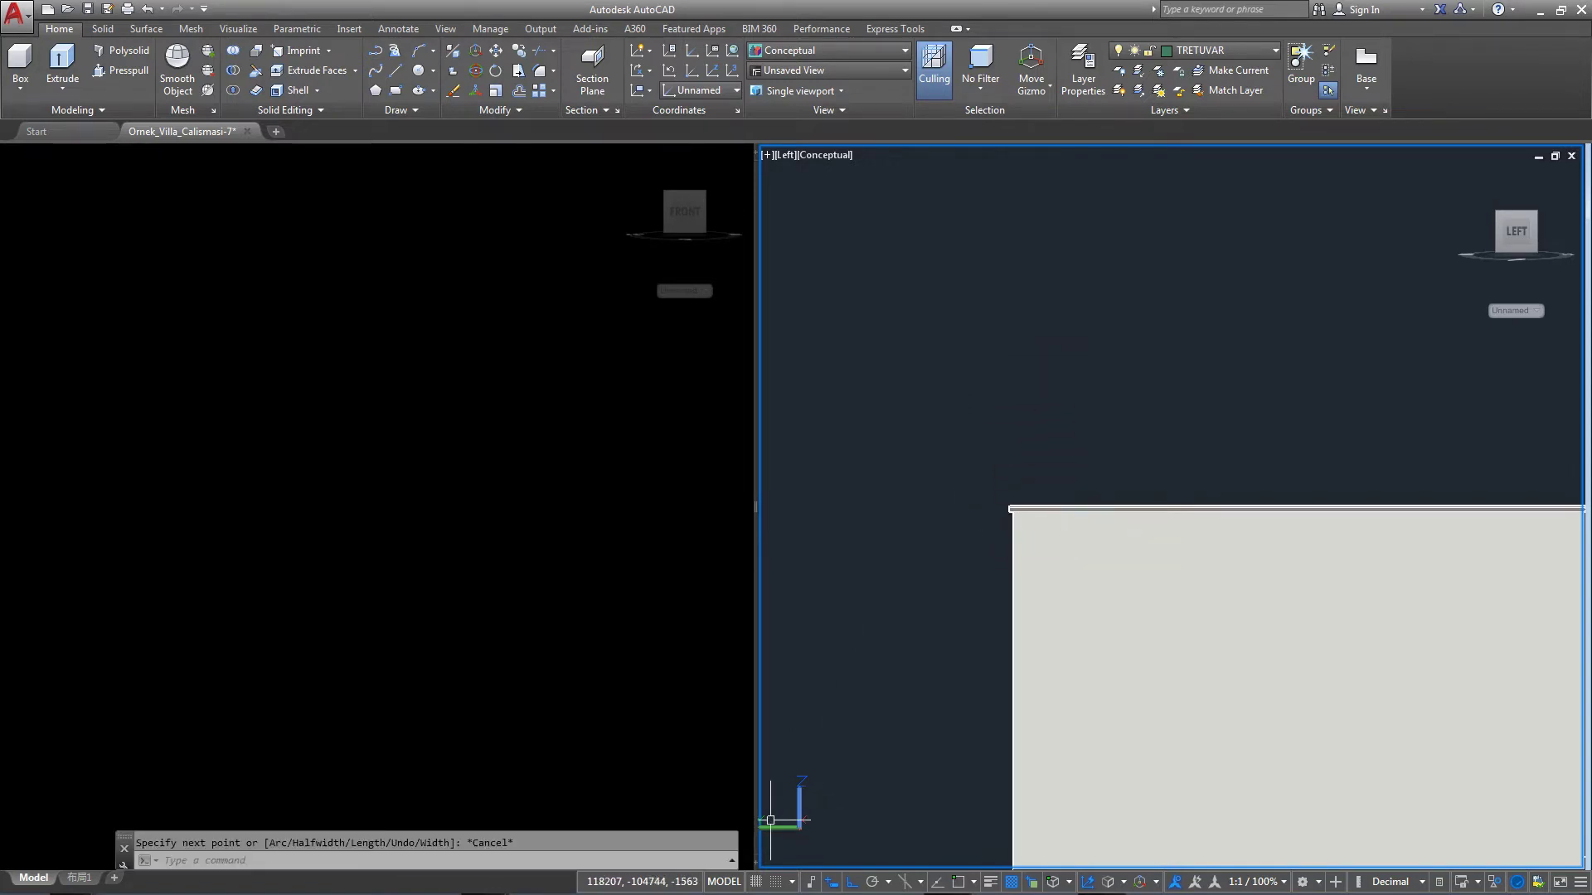
Set the UCS to Left, recentre the pool section, and use 2D Wireframe.
left_click(693, 91)
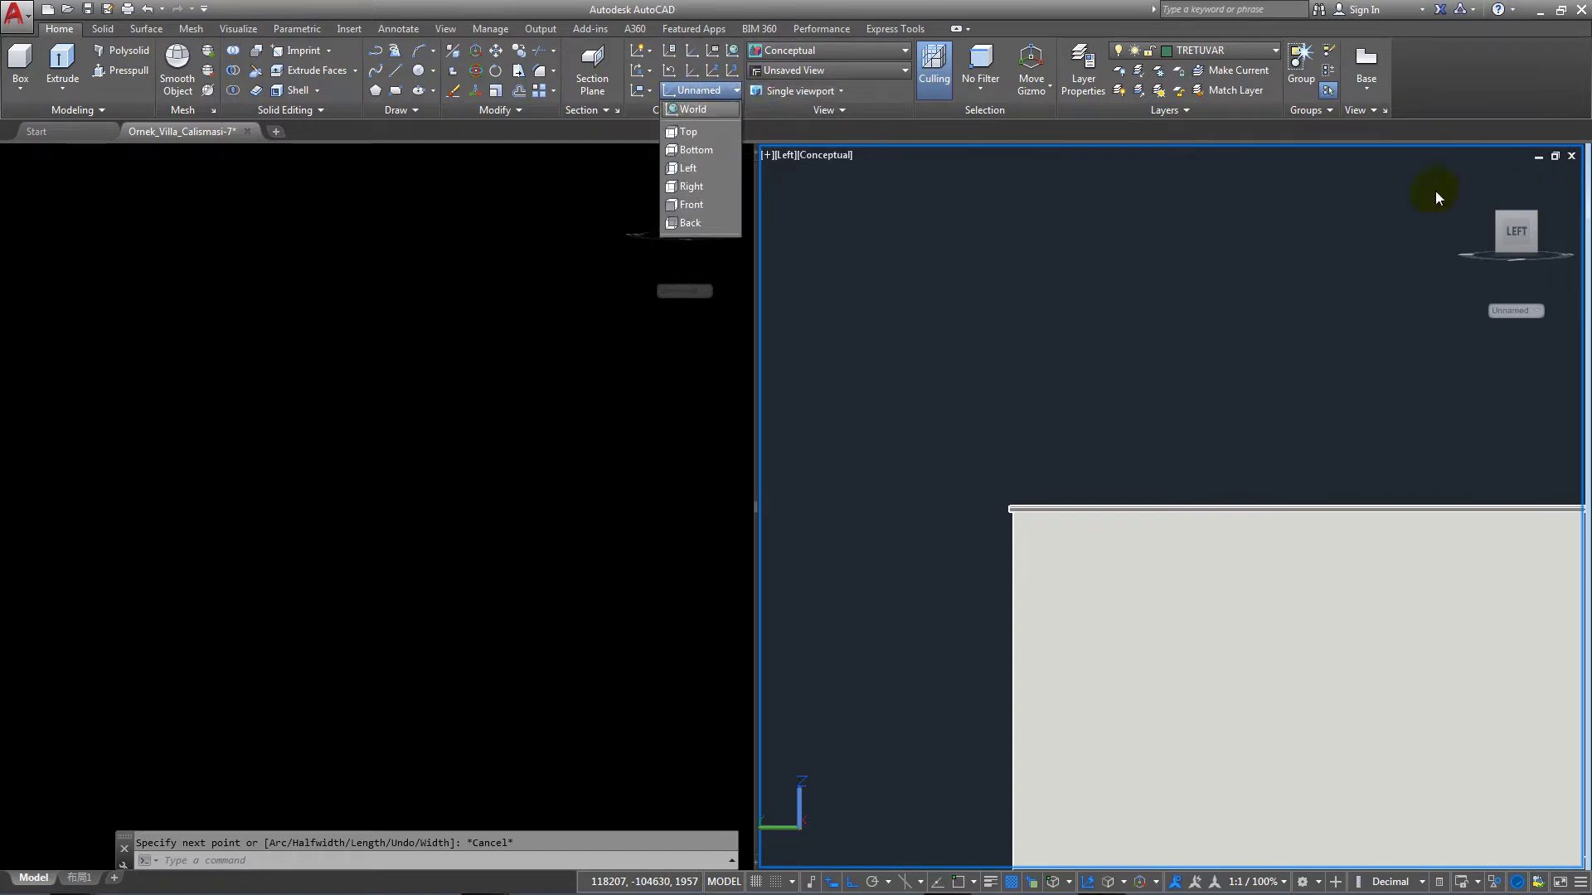
left_click(719, 171)
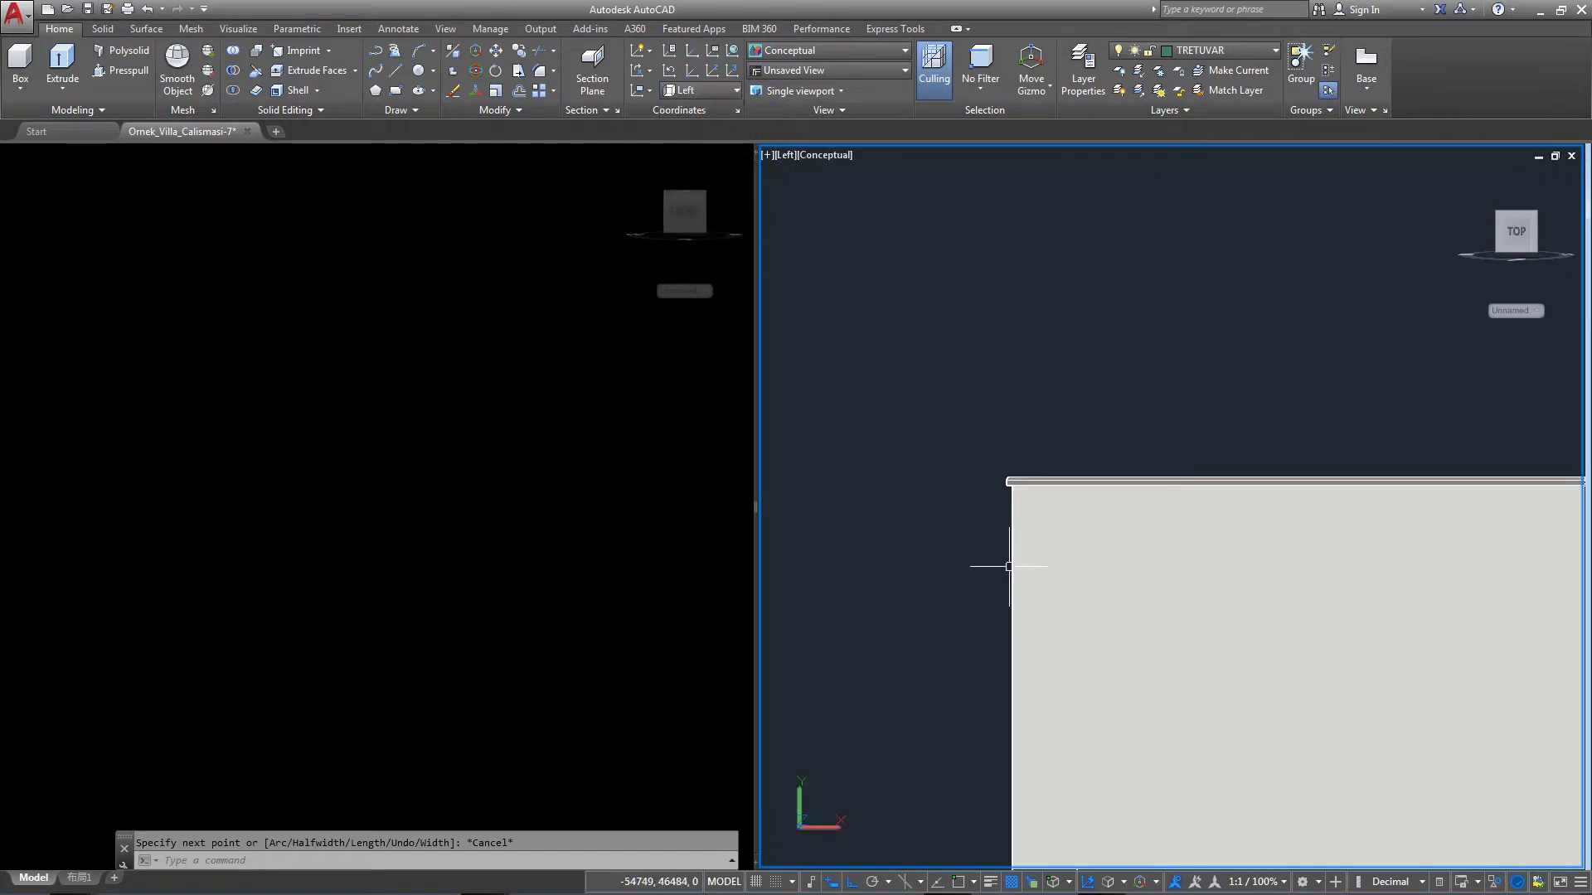
middle_click_drag(1012, 561, 878, 576)
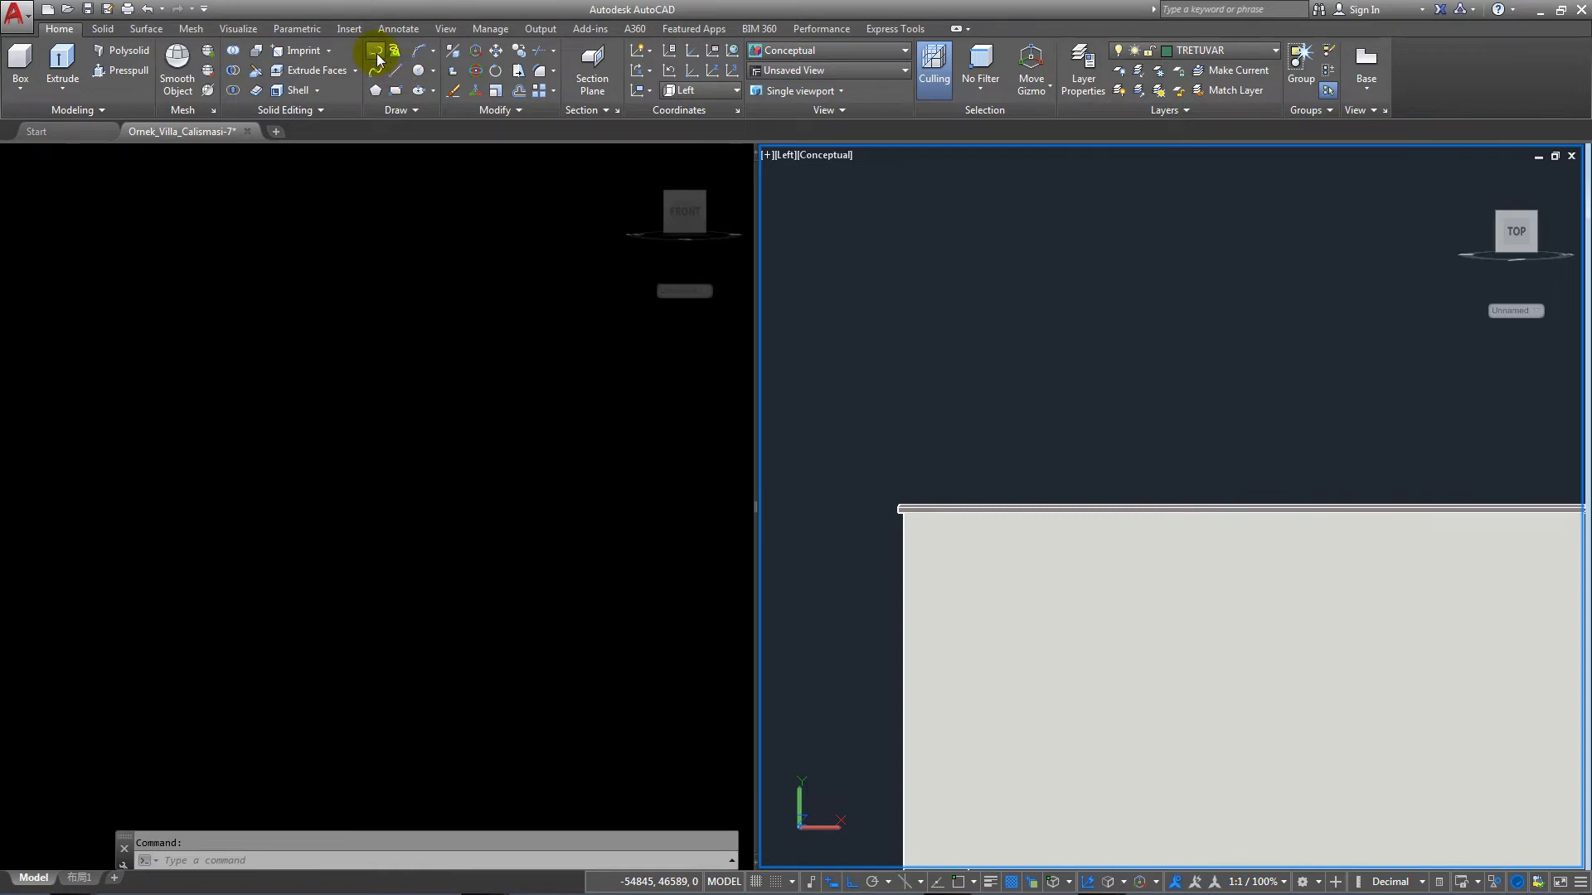
middle_click_drag(867, 323, 815, 352)
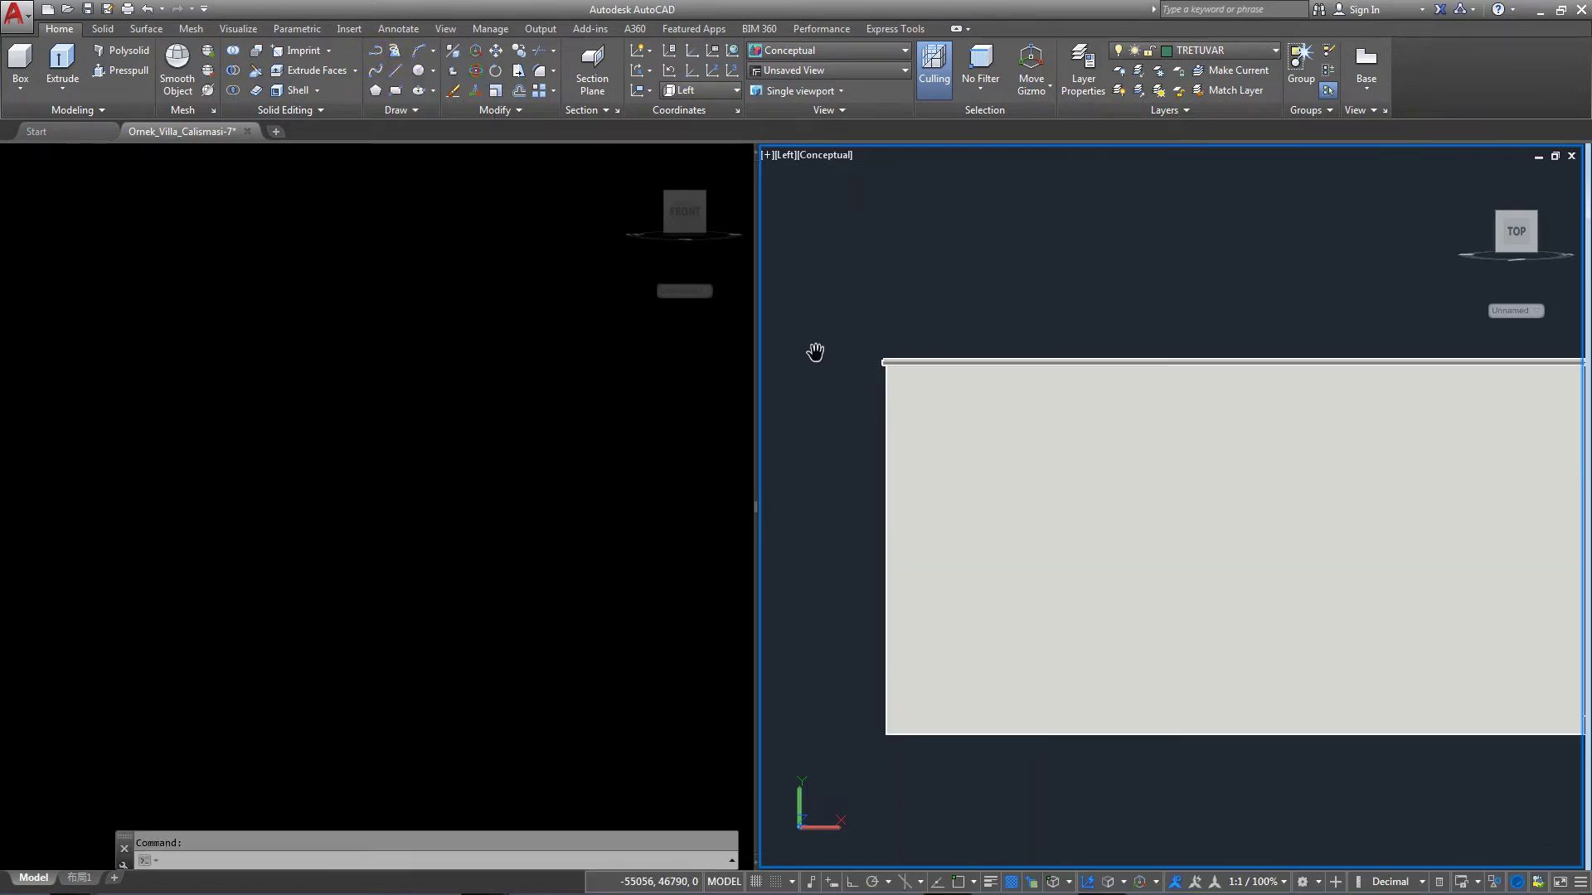
left_click(775, 51)
left_click(799, 85)
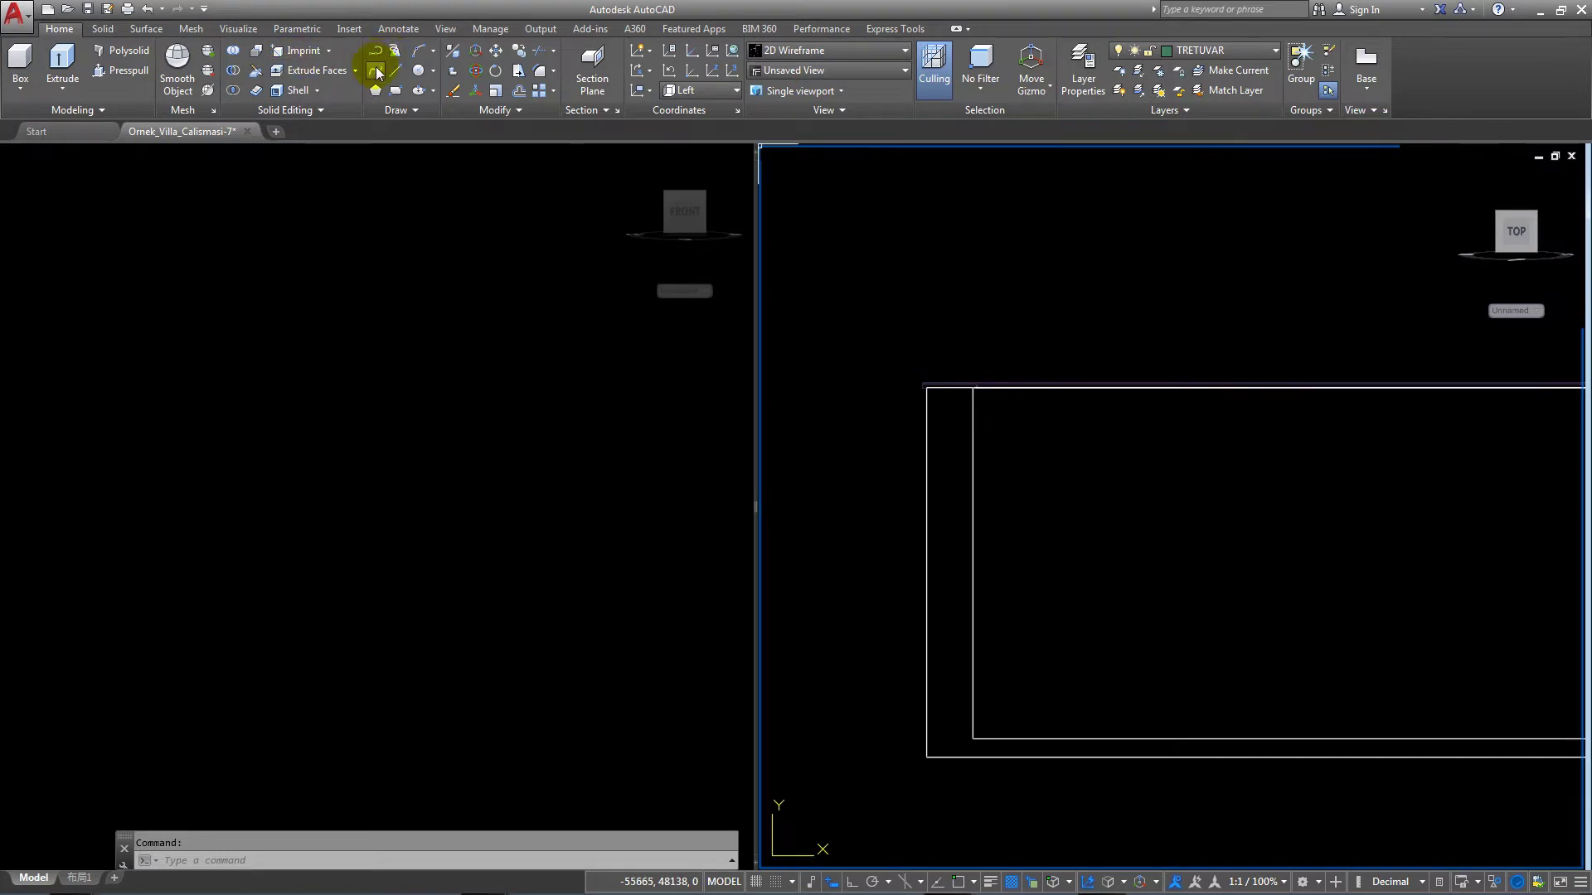
Start the handrail polyline above the pool edge with a 600-unit vertical rise.
left_click(377, 73)
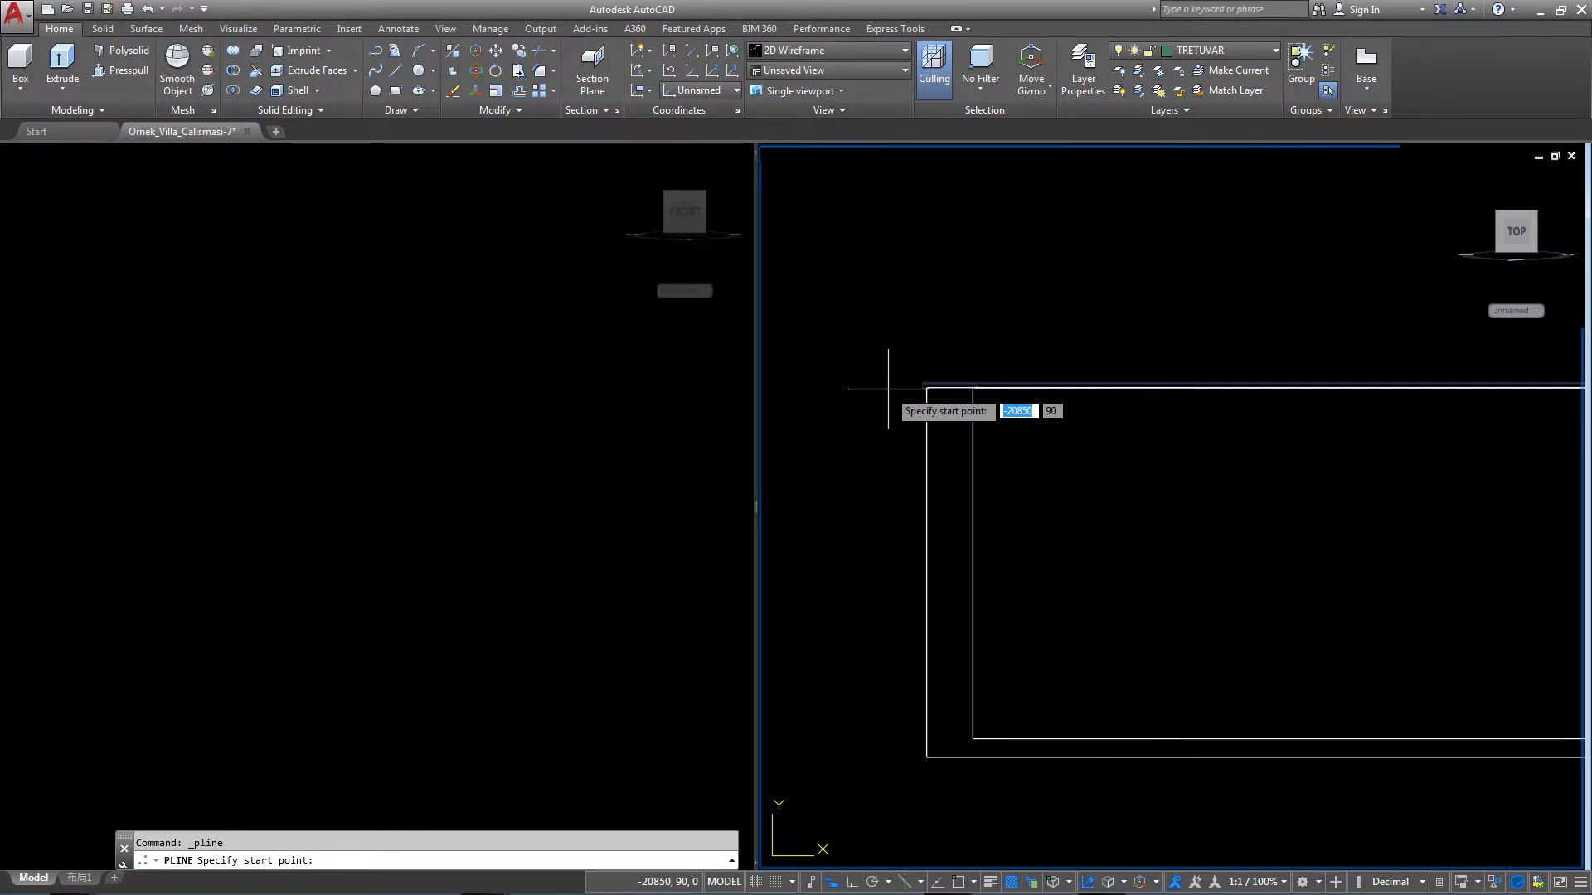
left_click(888, 391)
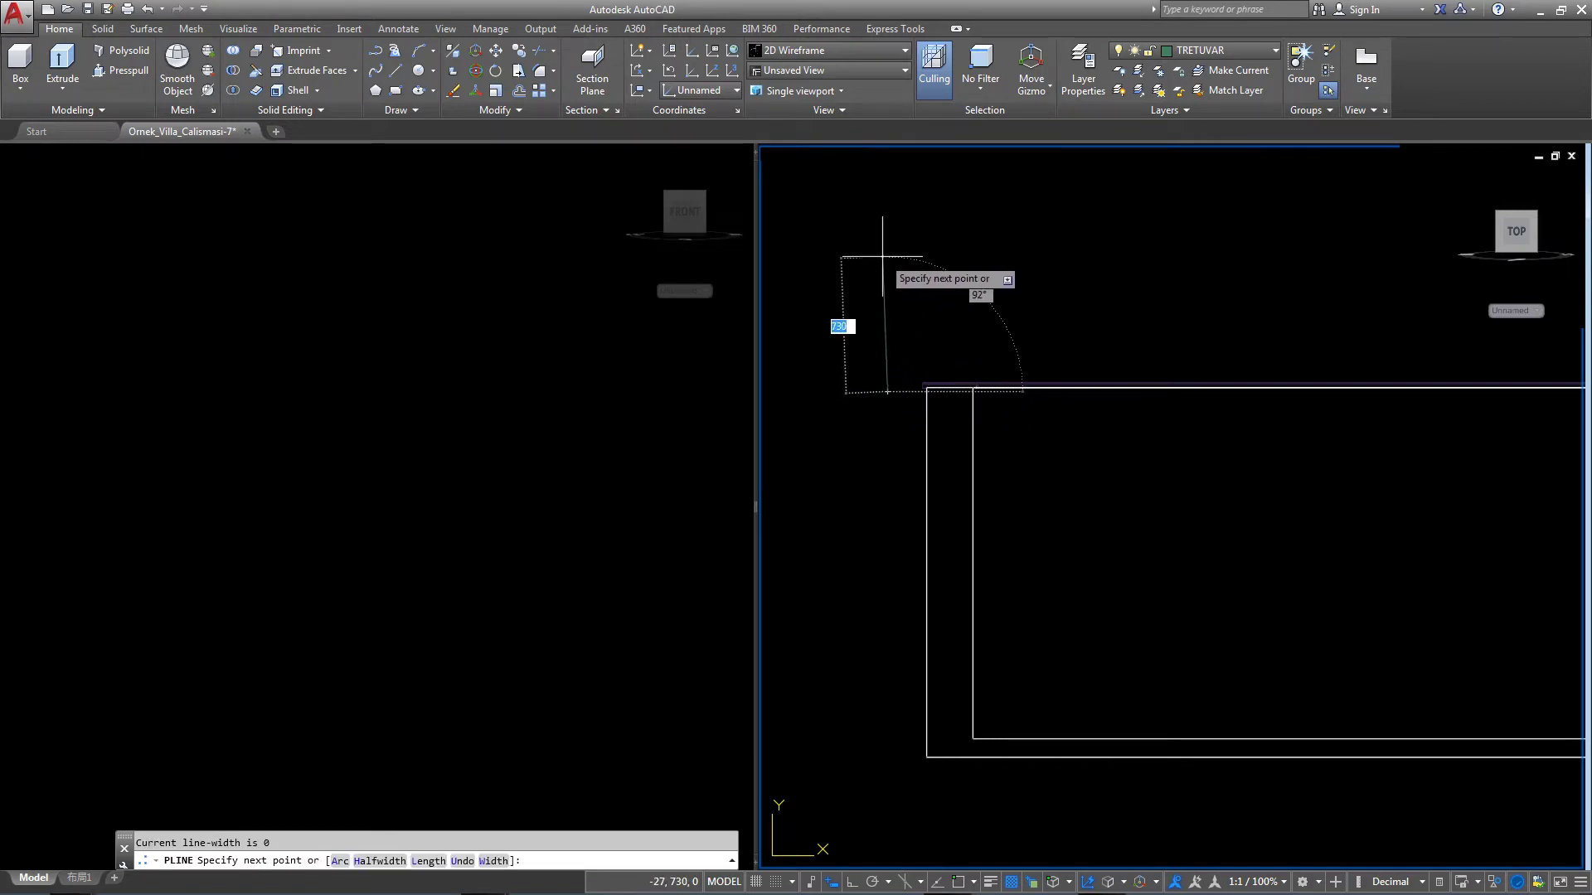
key("F8")
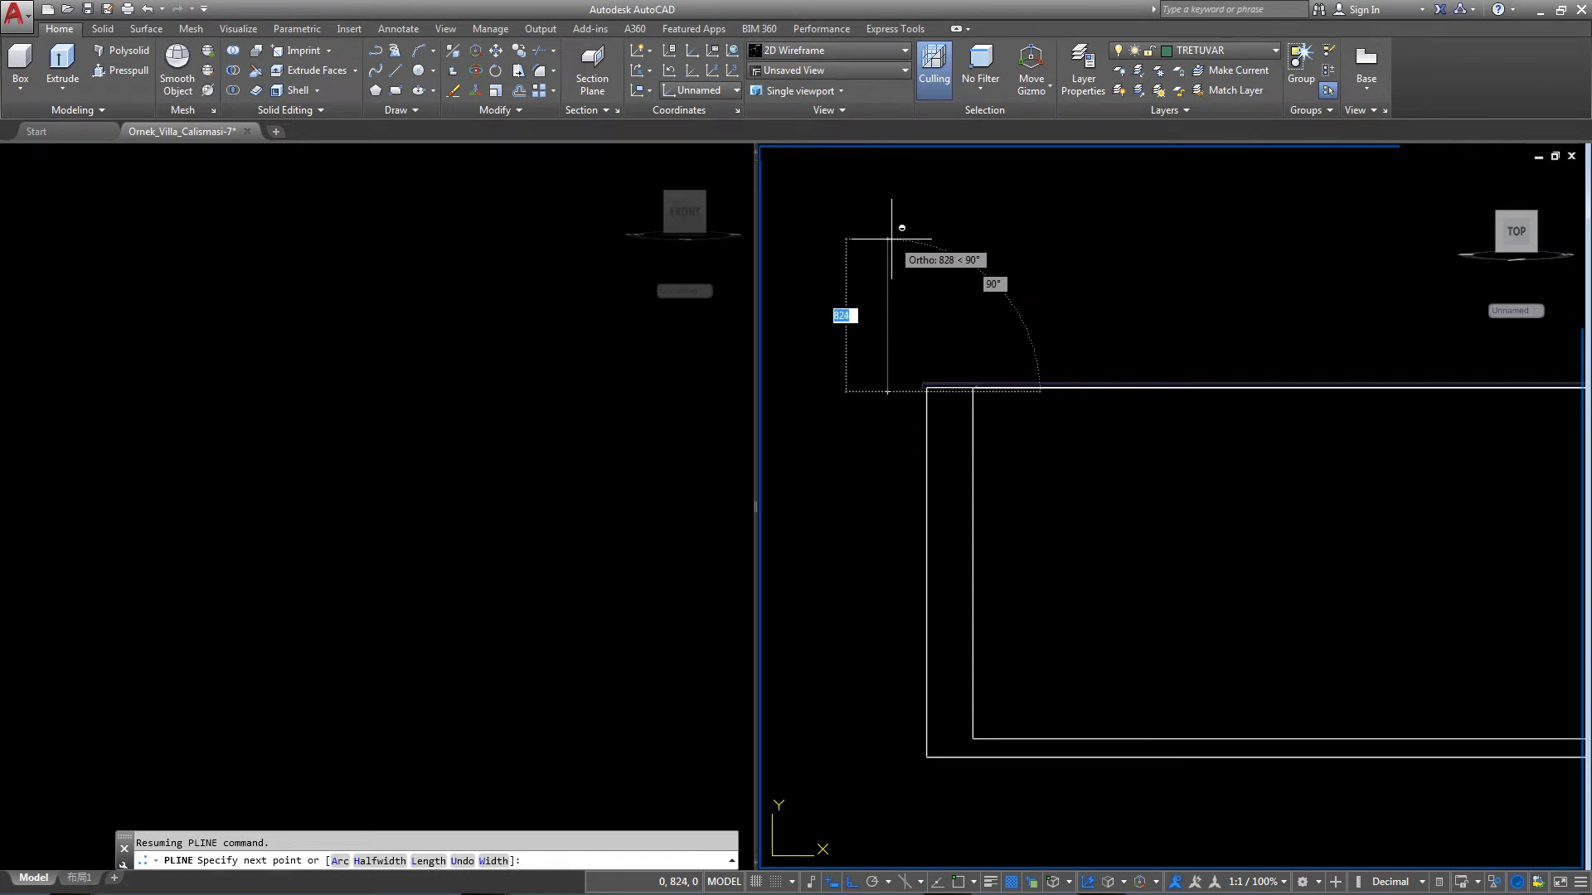
key("F8")
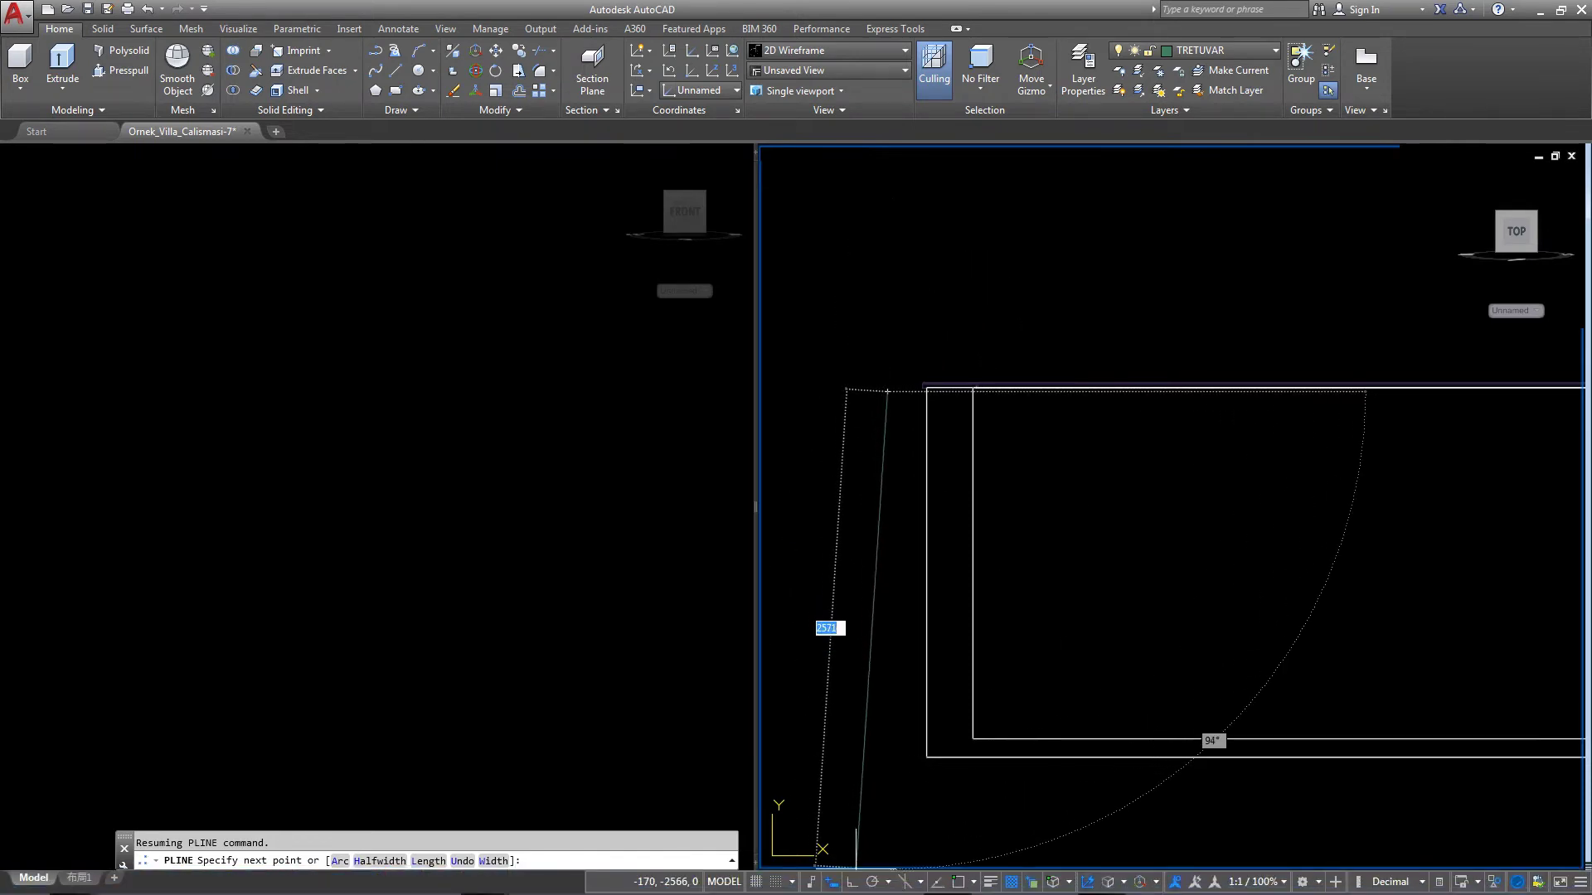
key("F8")
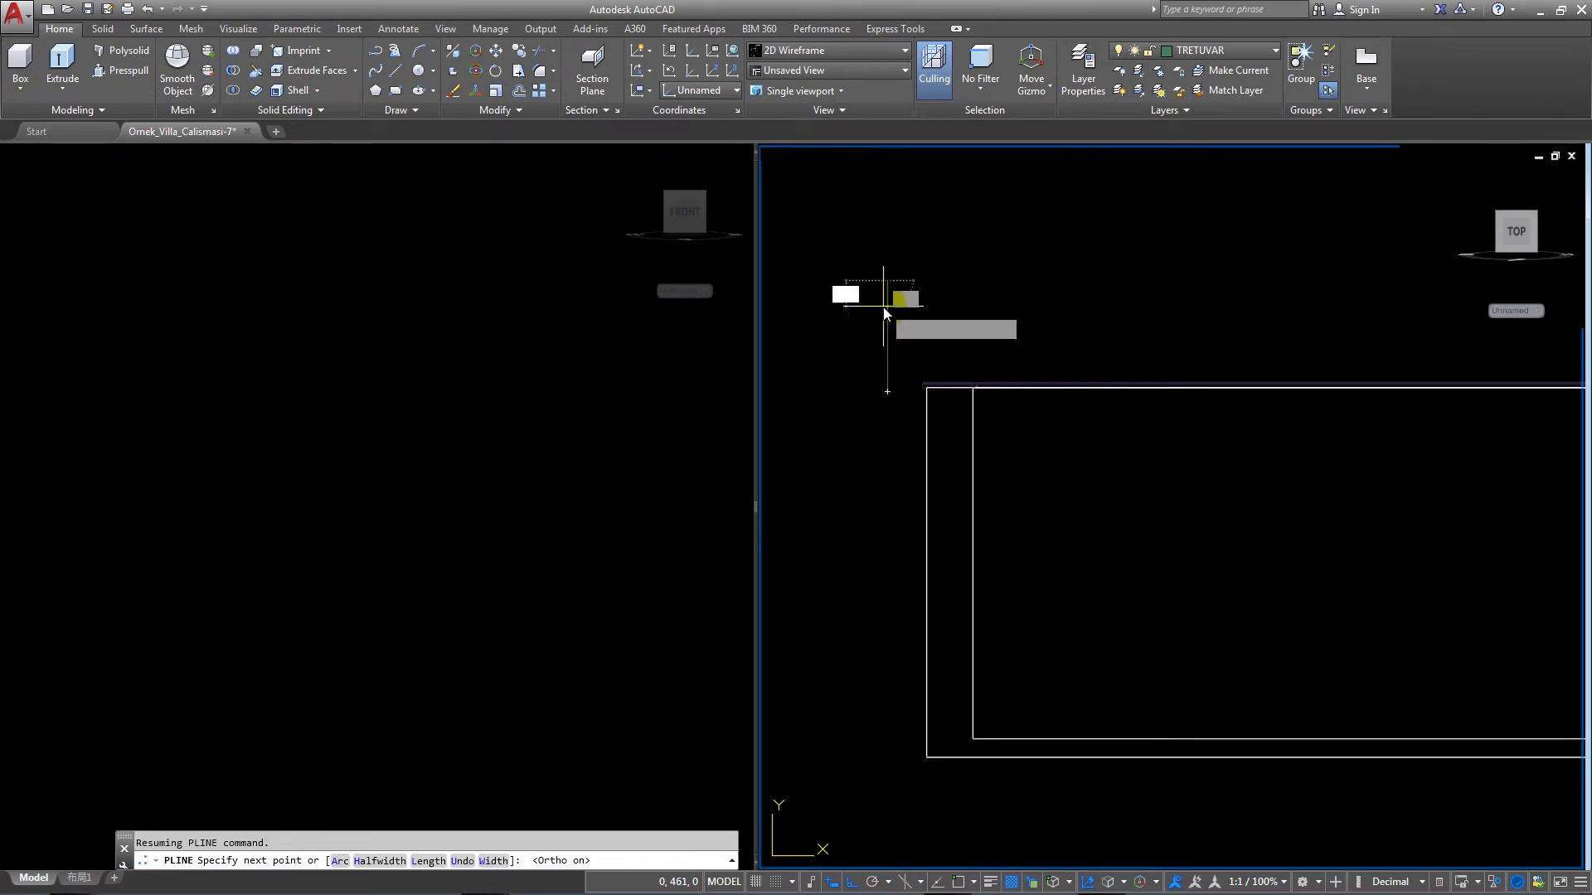
key("Return")
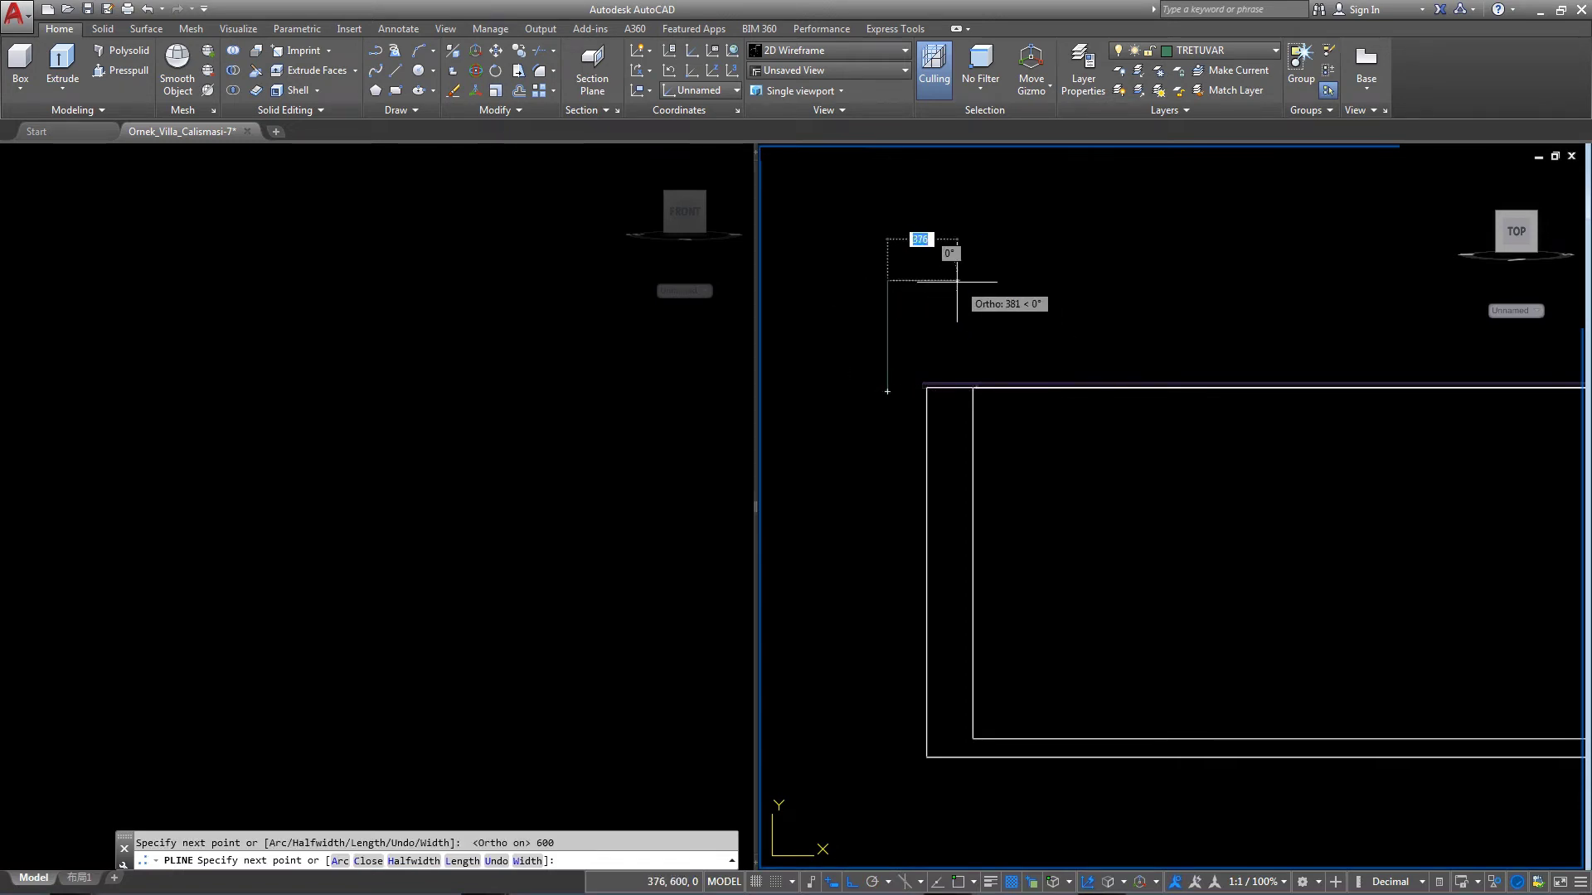
scroll(958, 286, "up", 4)
middle_click_drag(928, 279, 1041, 303)
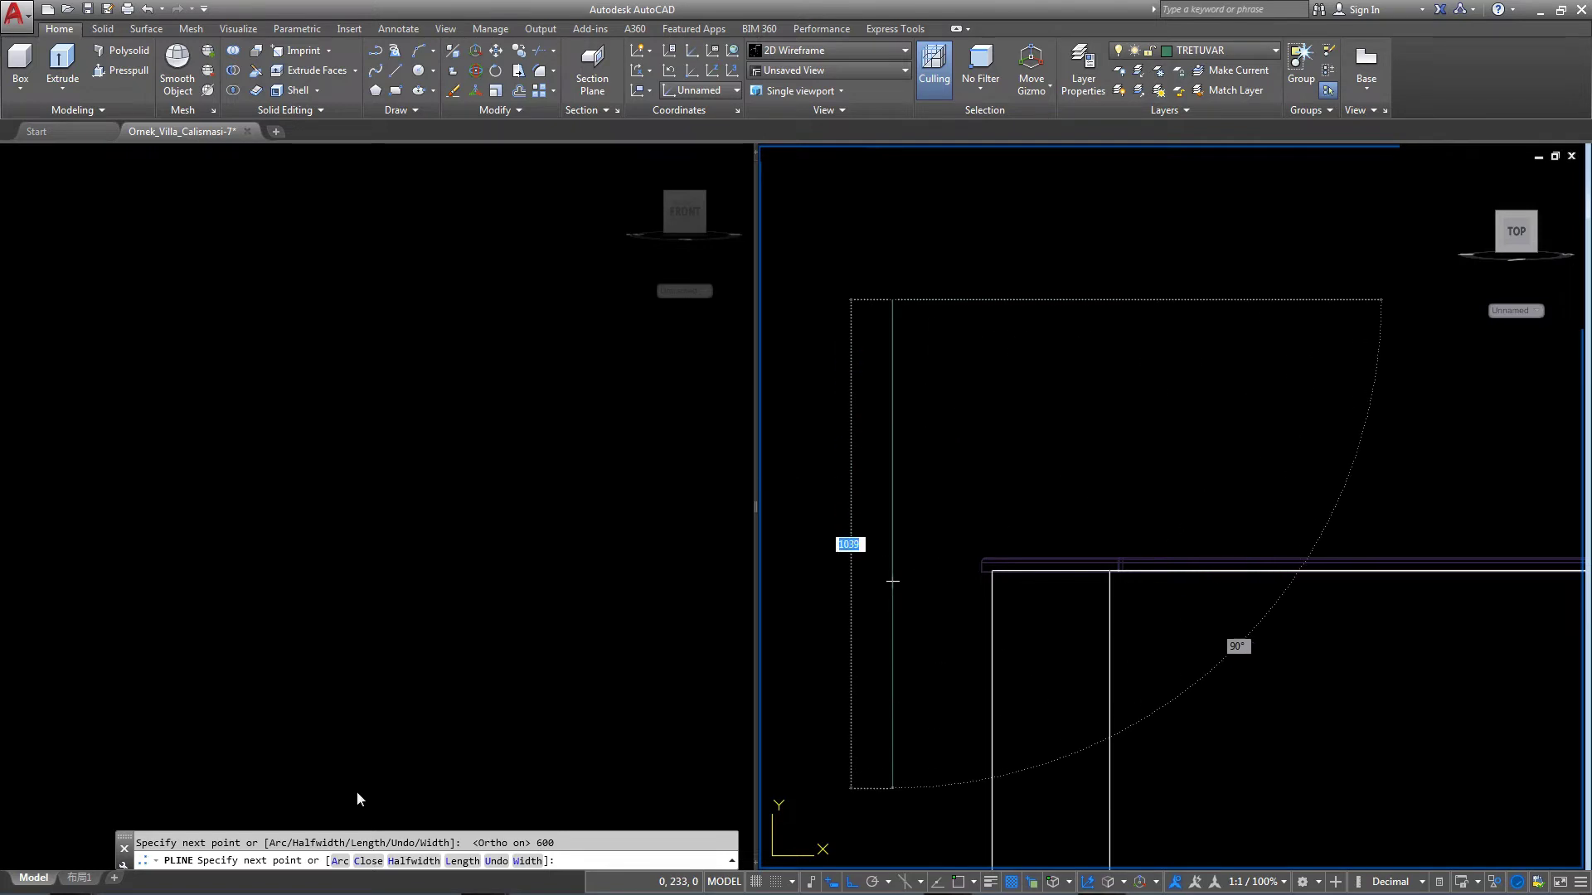
Add a rounded arc at the handrail top, then a sloped straight run.
left_click(340, 860)
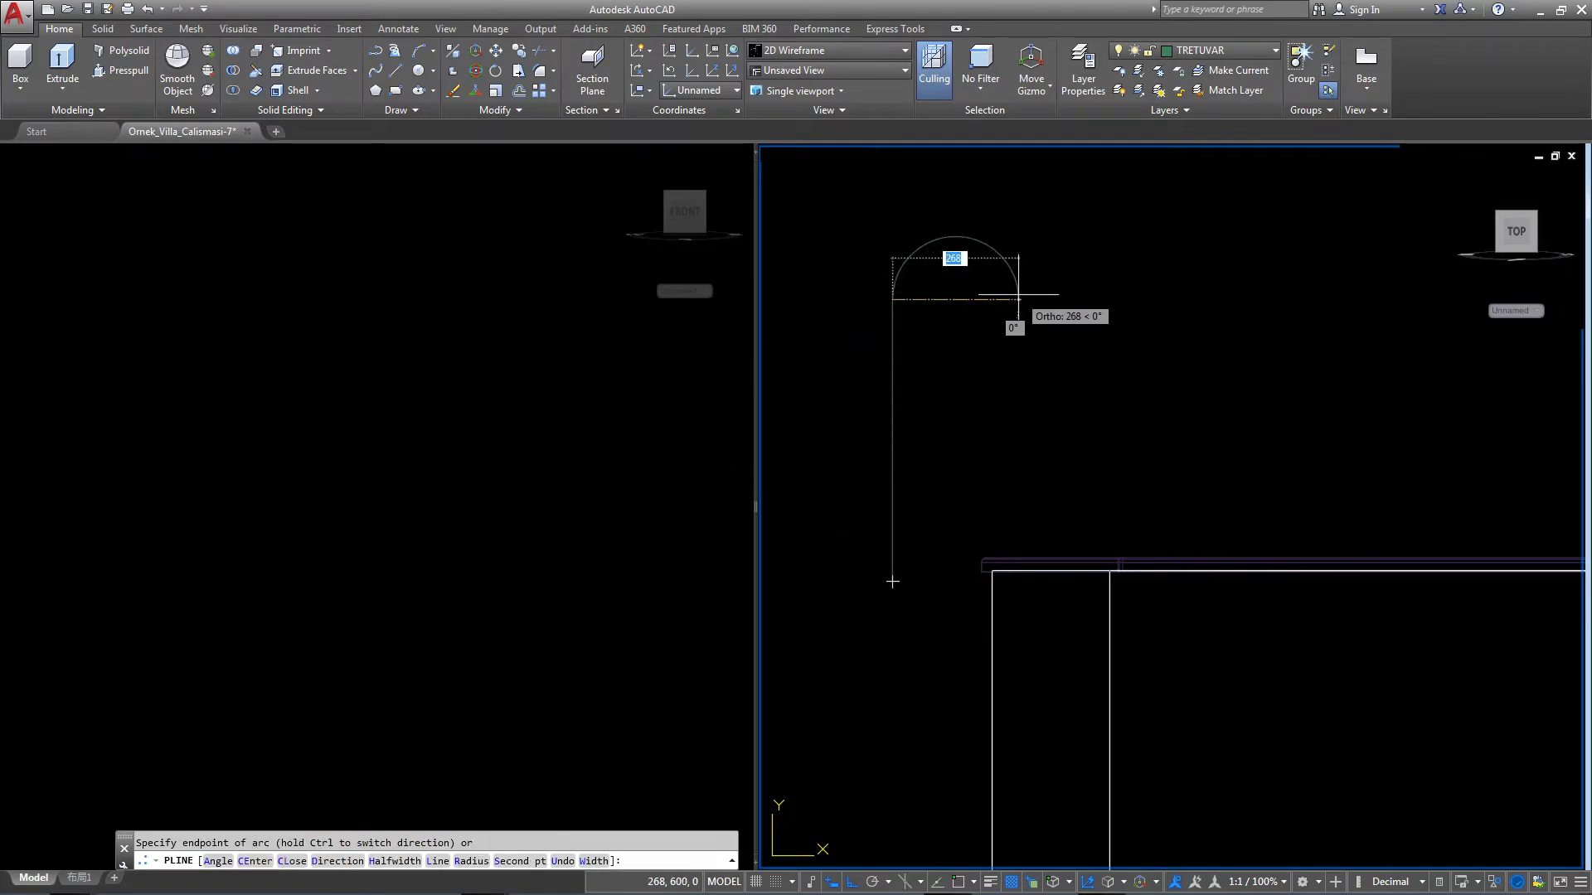
left_click(1040, 299)
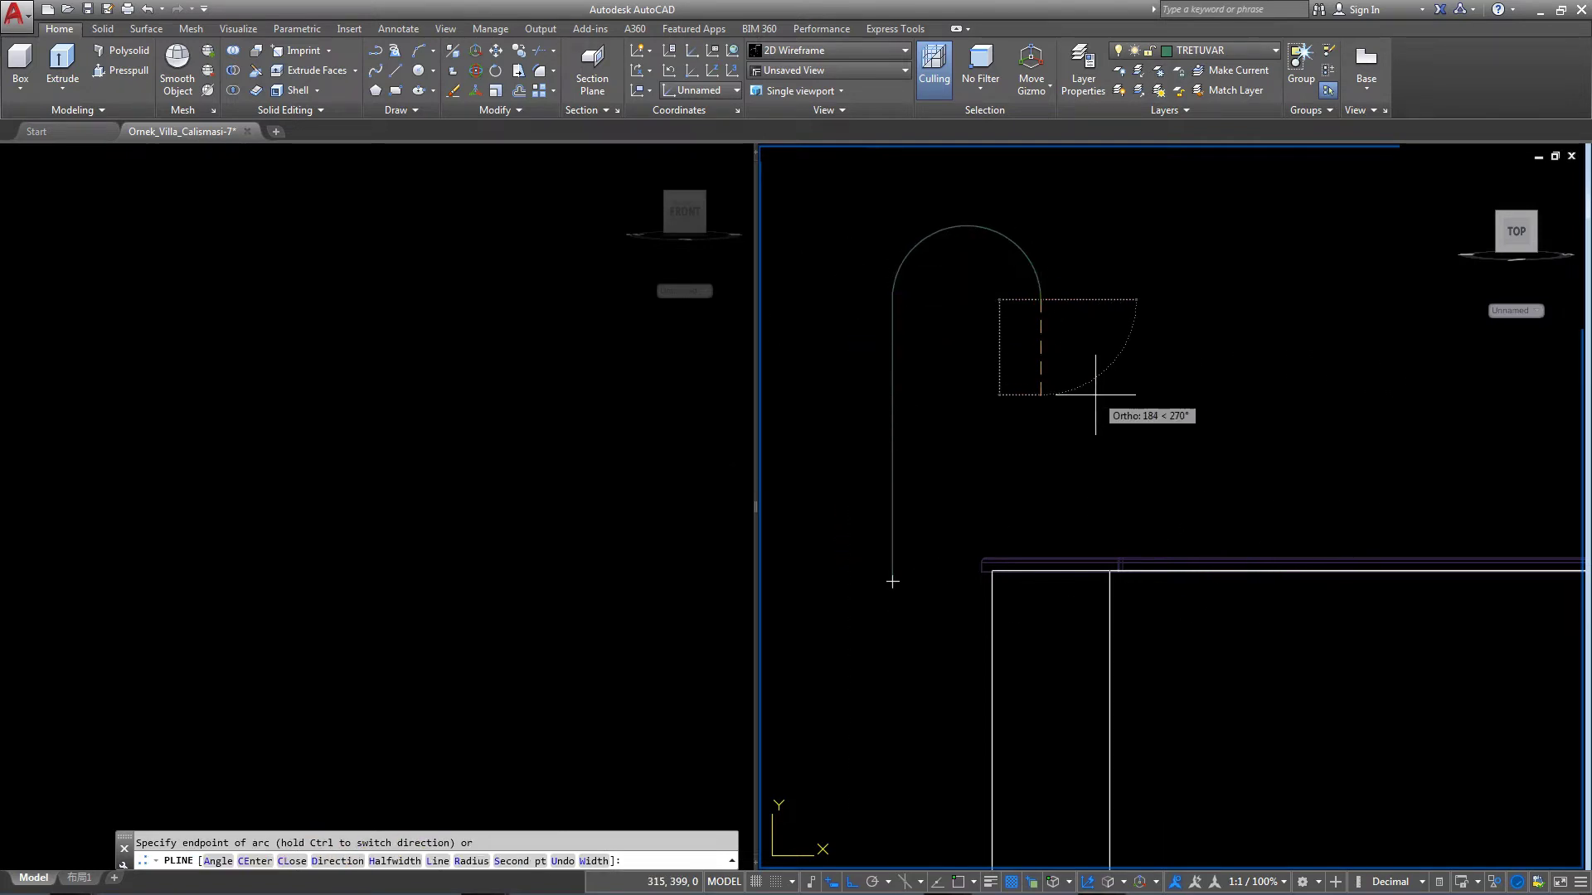
left_click(445, 866)
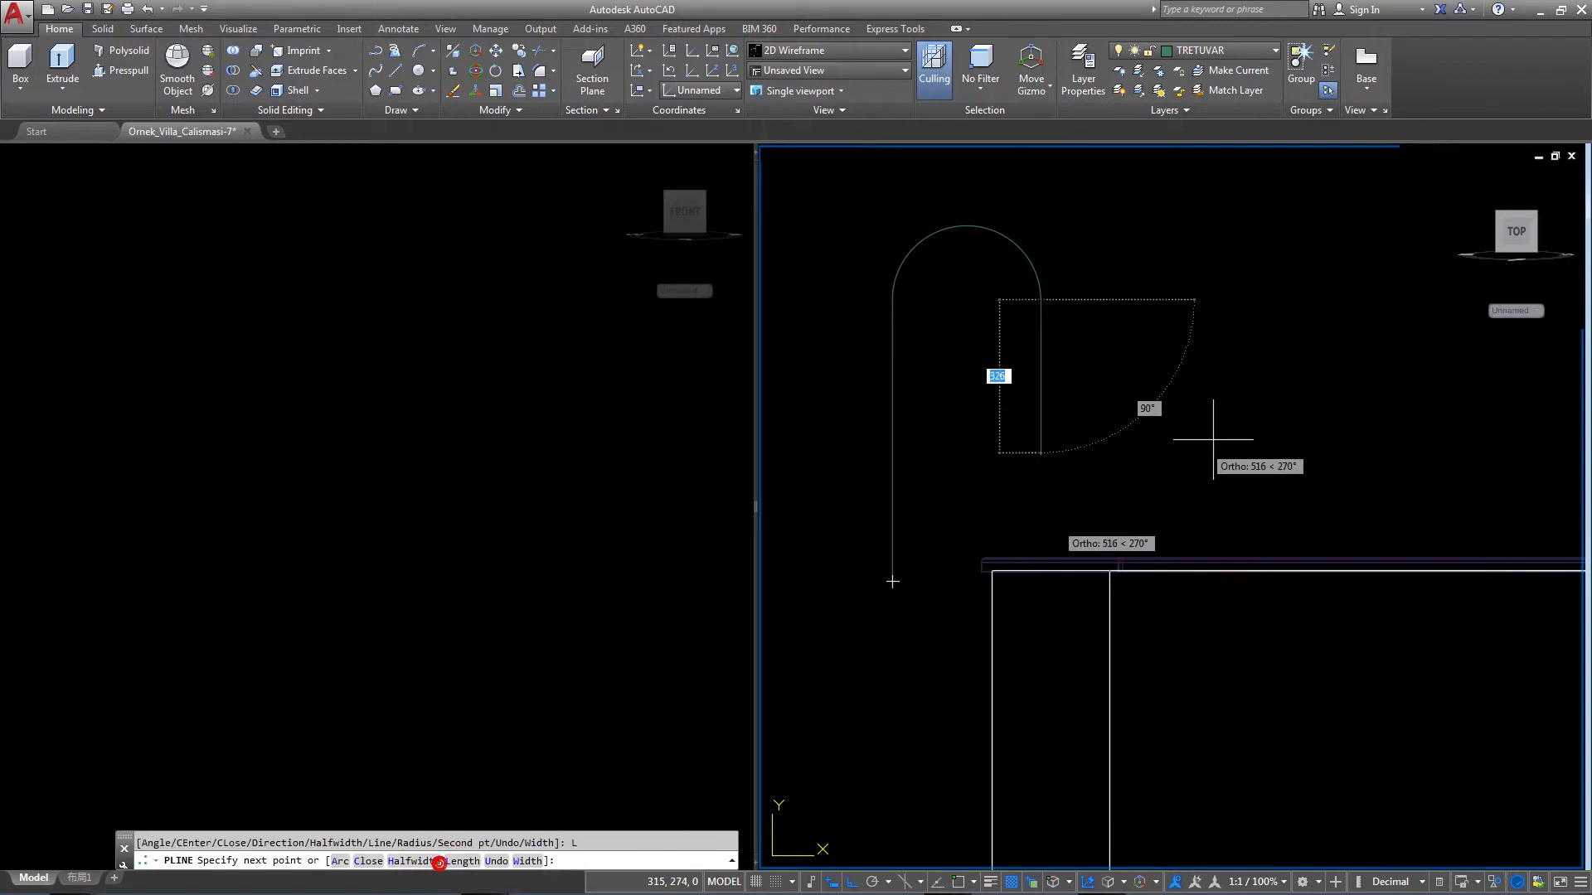
left_click(853, 882)
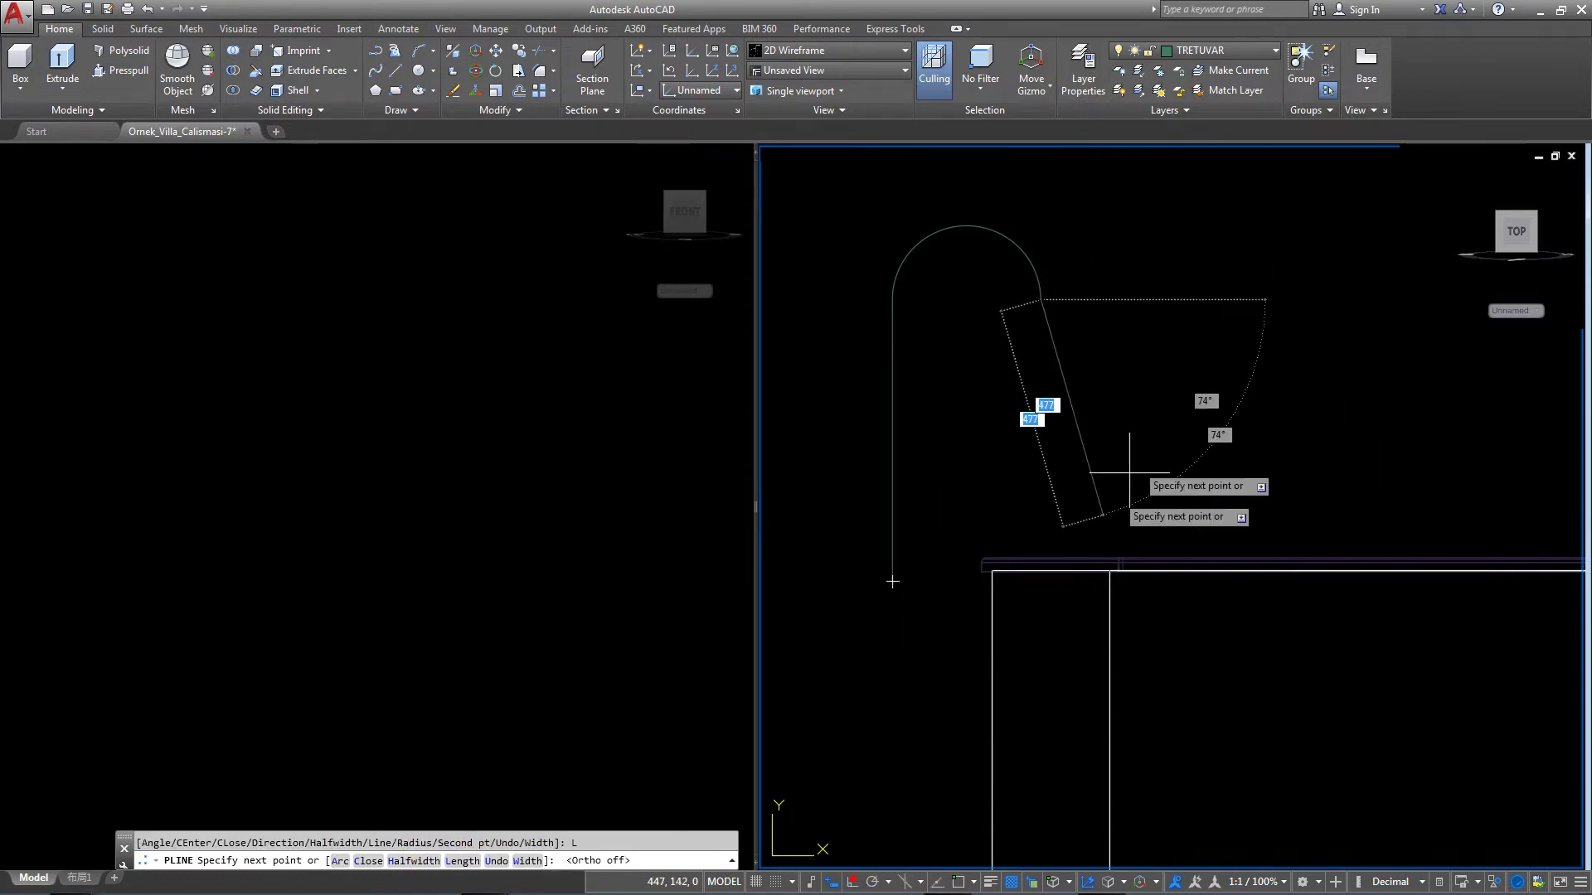
left_click(1119, 425)
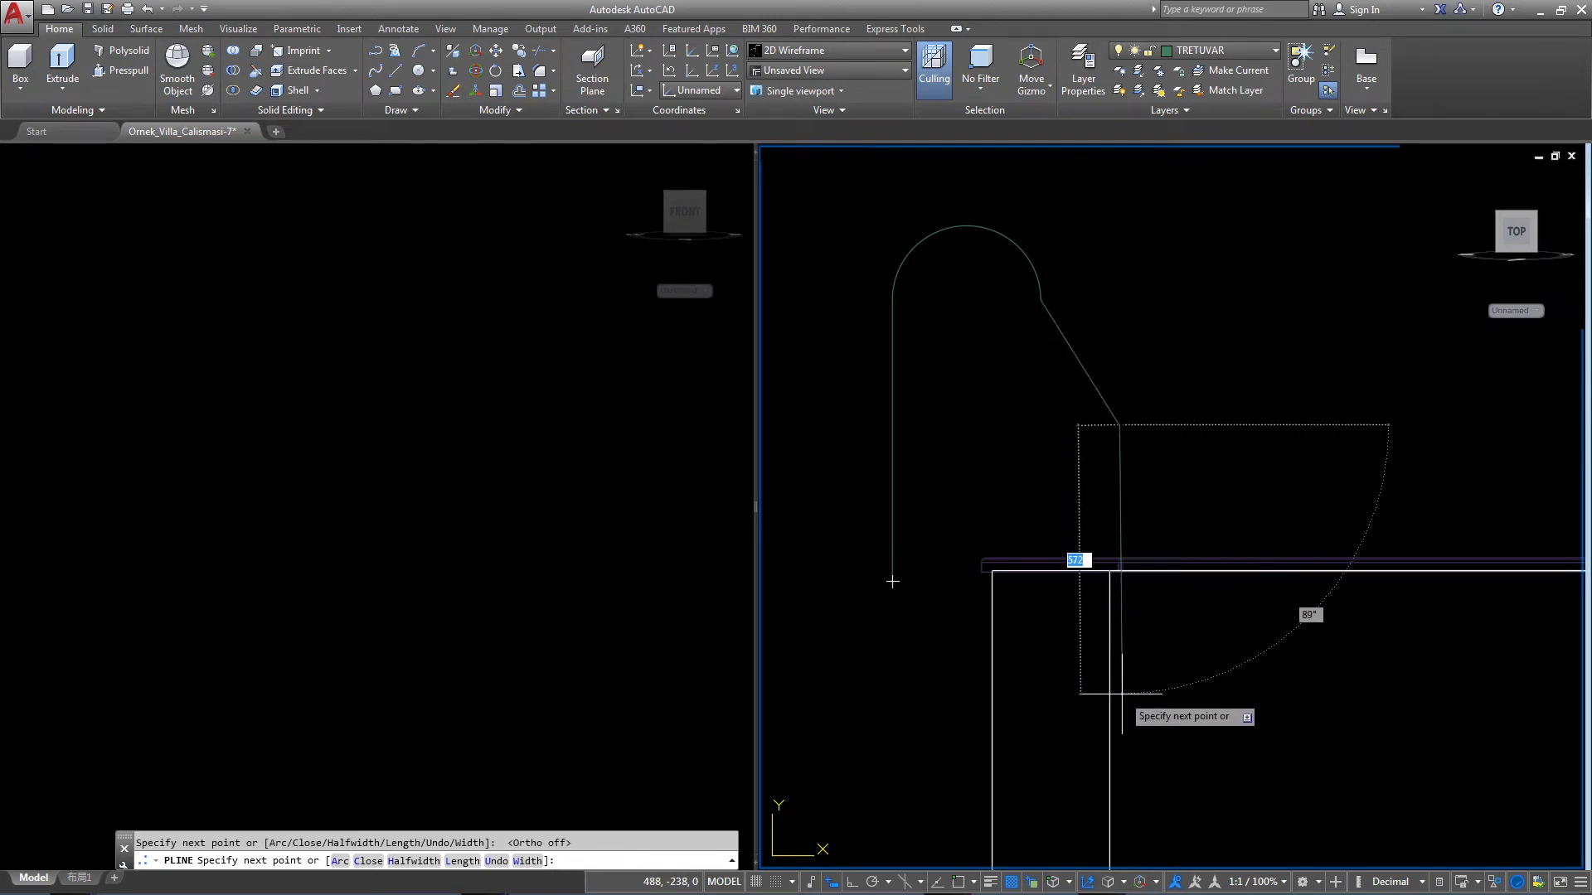
Drop a vertical leg down past the pool edge and end the polyline.
left_click(1142, 777)
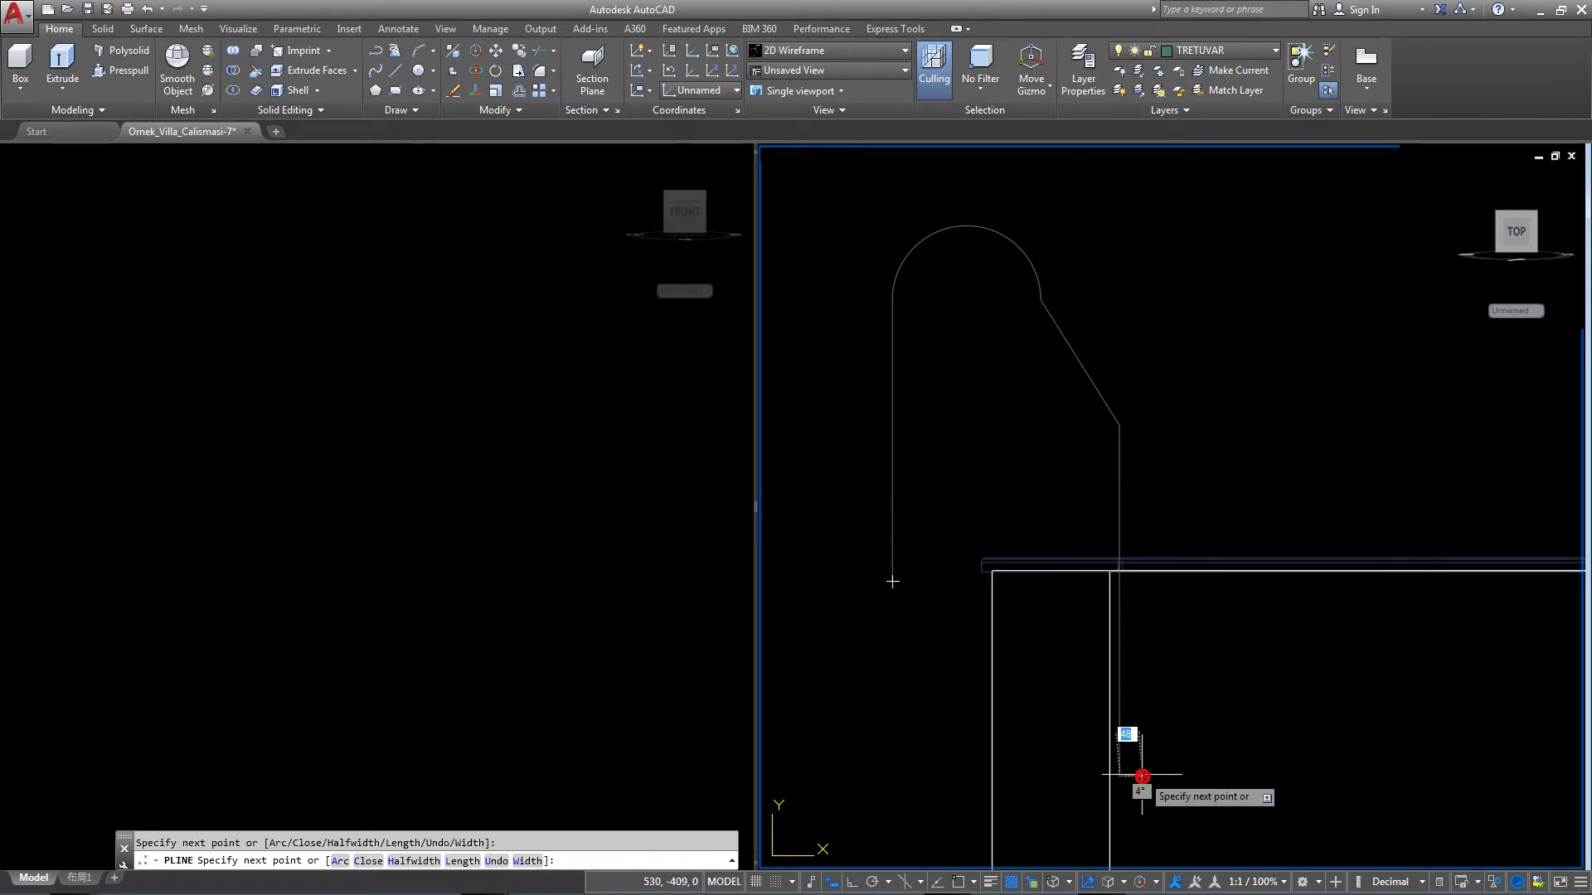
right_click(1143, 777)
left_click(1202, 499)
scroll(1203, 498, "down", 7)
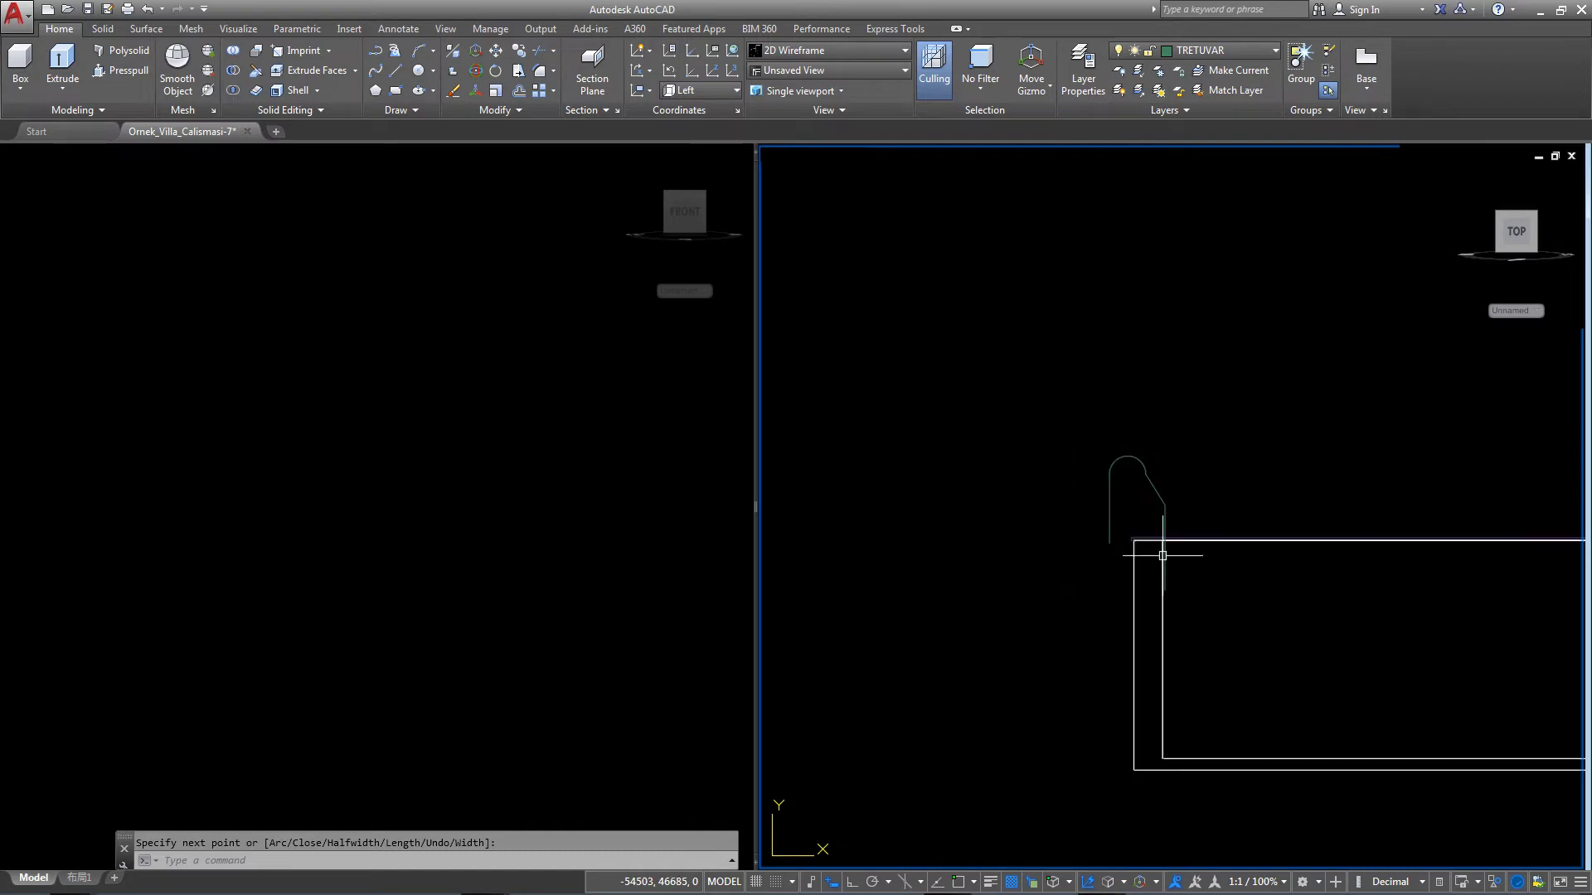
scroll(1155, 550, "up", 2)
scroll(1161, 540, "up", 3)
Try a grip reshape of the handrail polyline, then cancel it and restore the previous view.
left_click(1171, 522)
scroll(1169, 522, "up", 3)
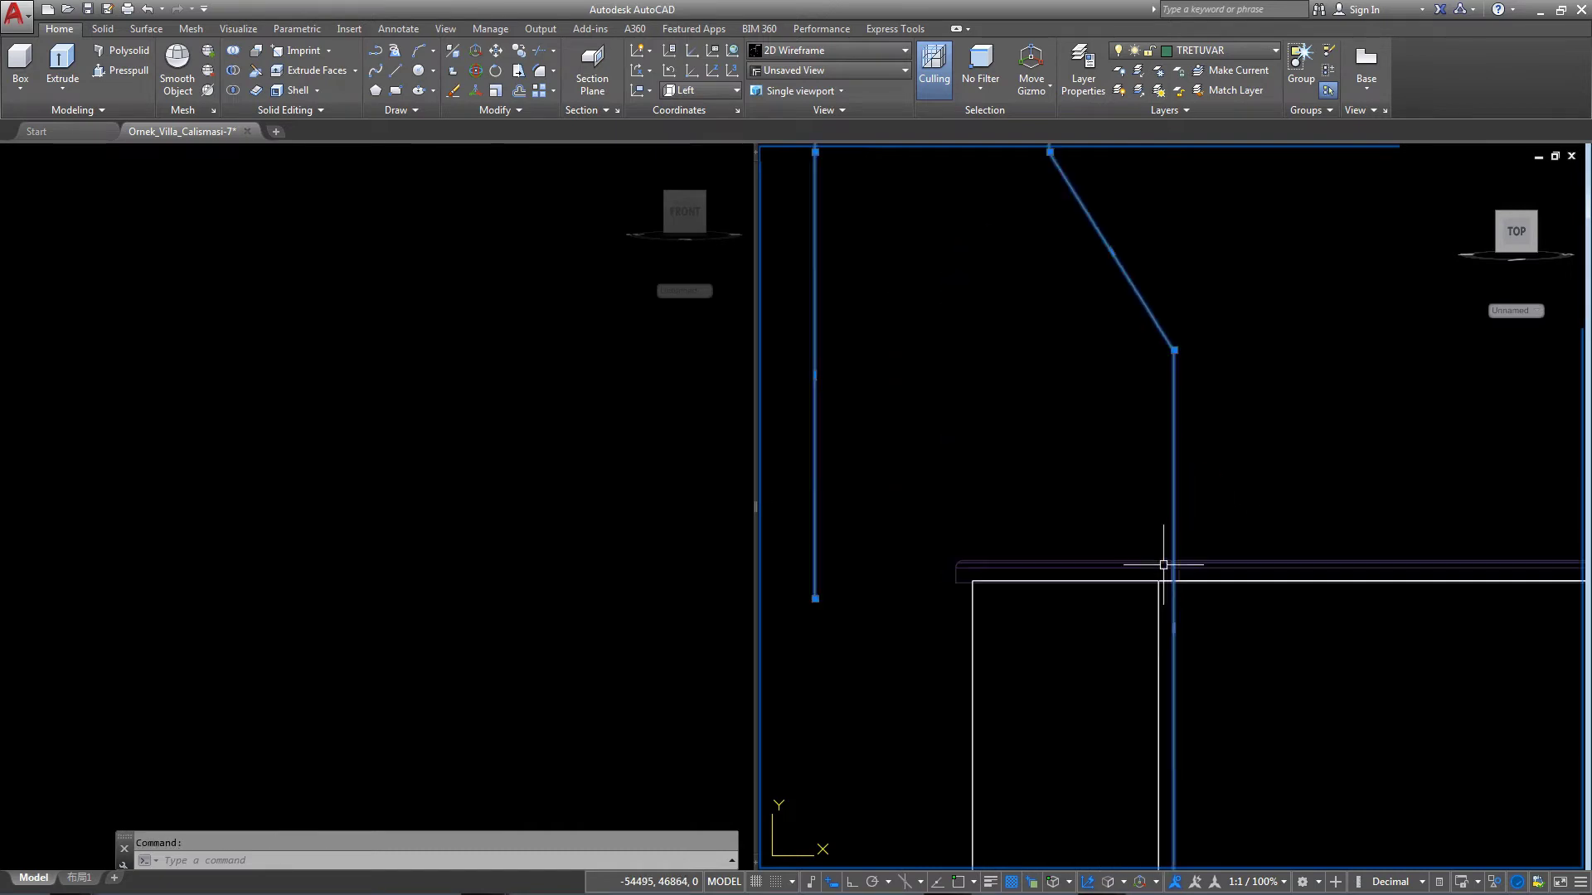
left_click(1174, 628)
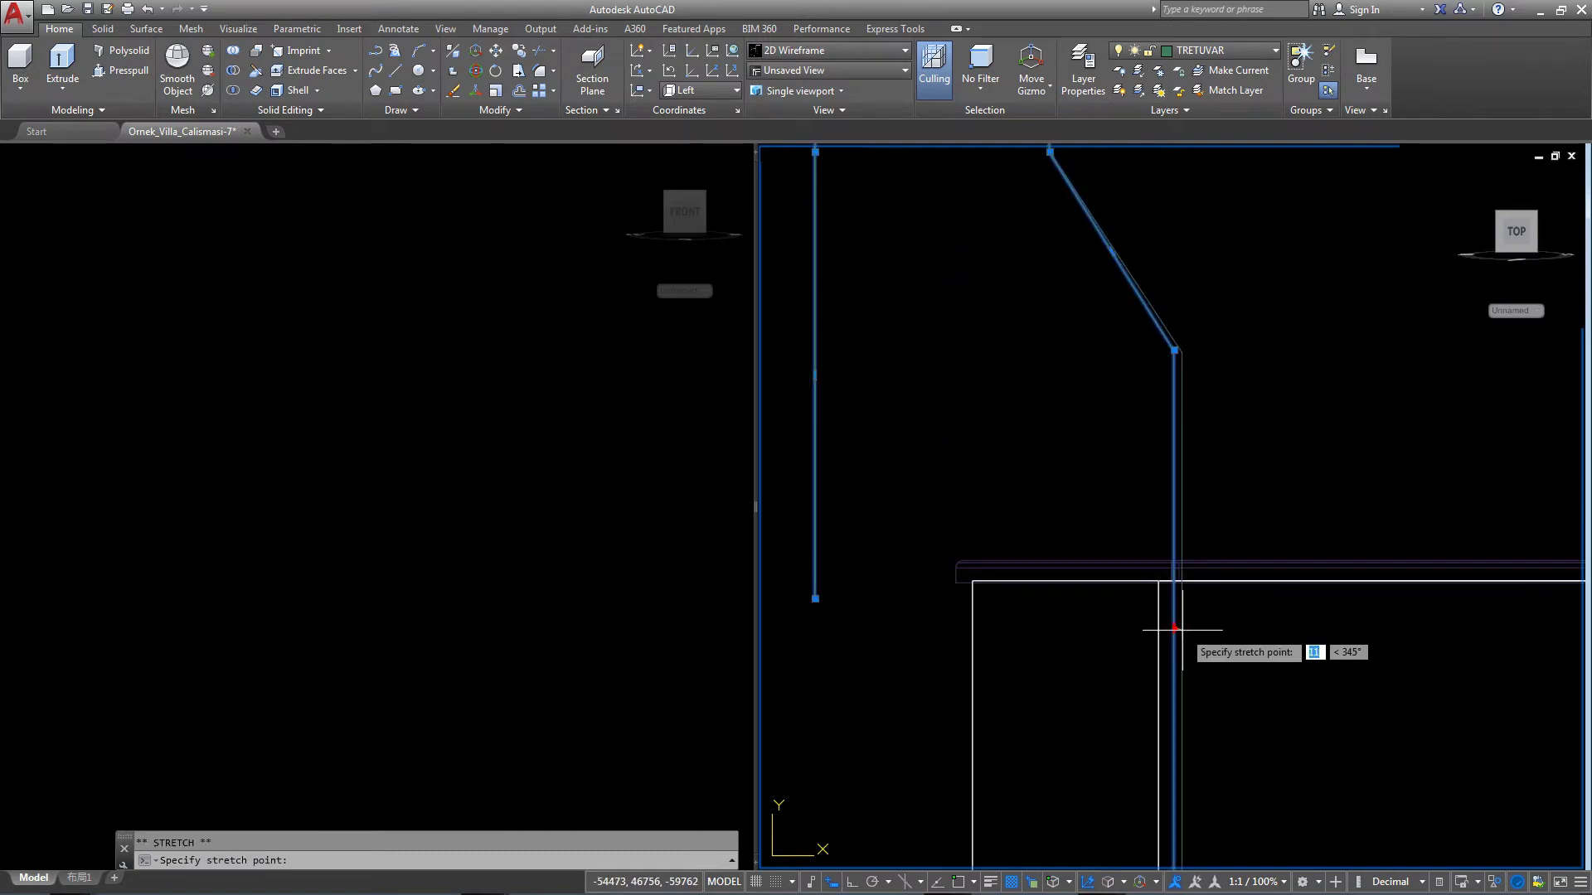
scroll(1208, 637, "down", 2)
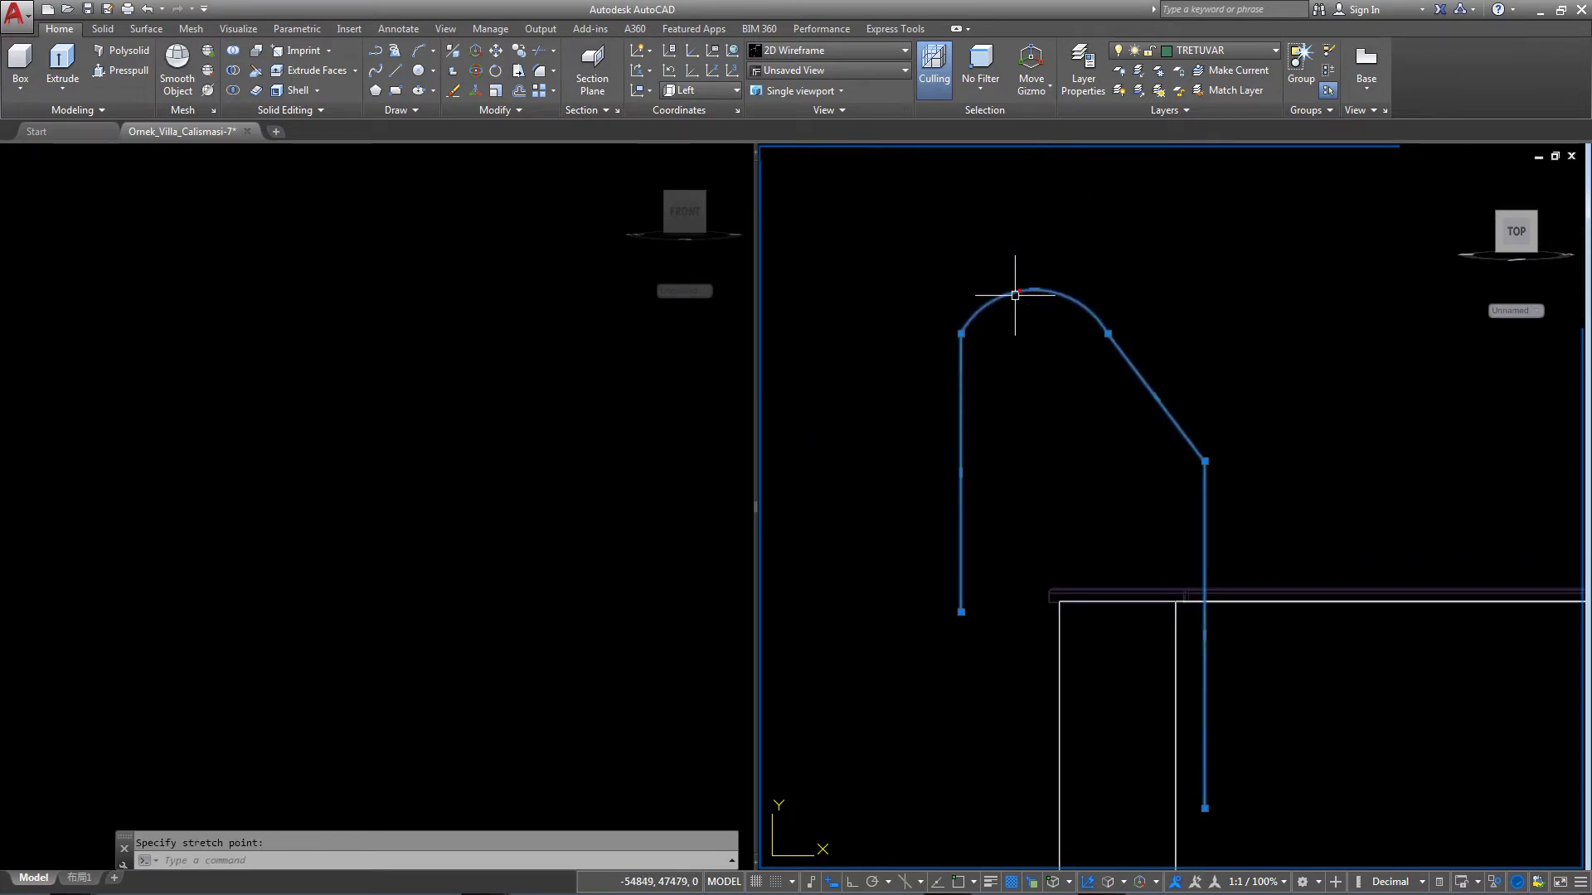
scroll(1057, 322, "up", 2)
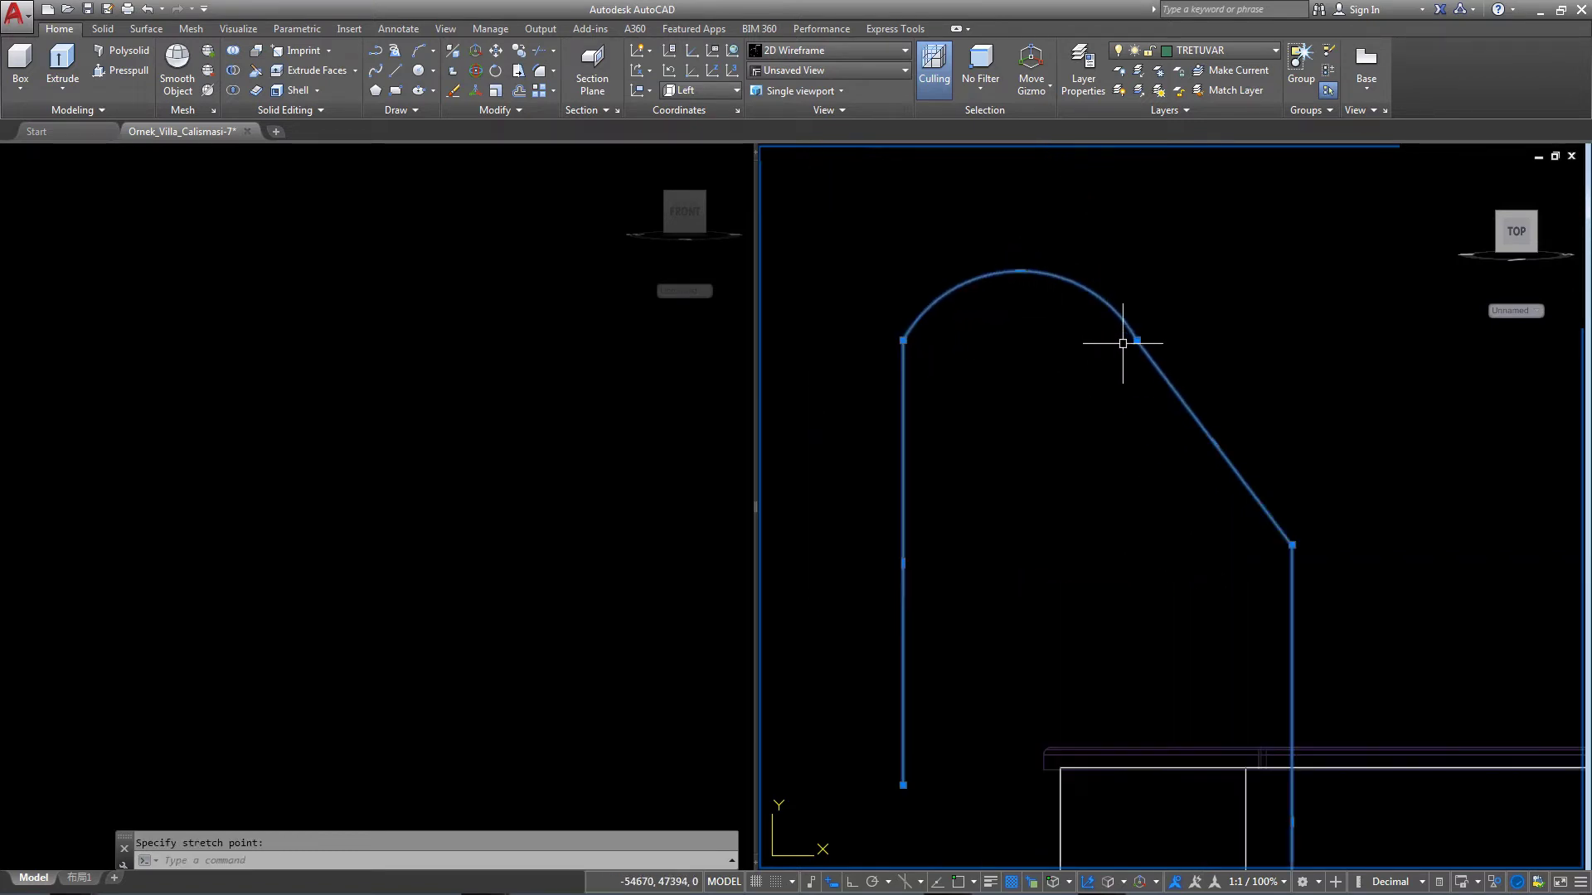
key("Escape")
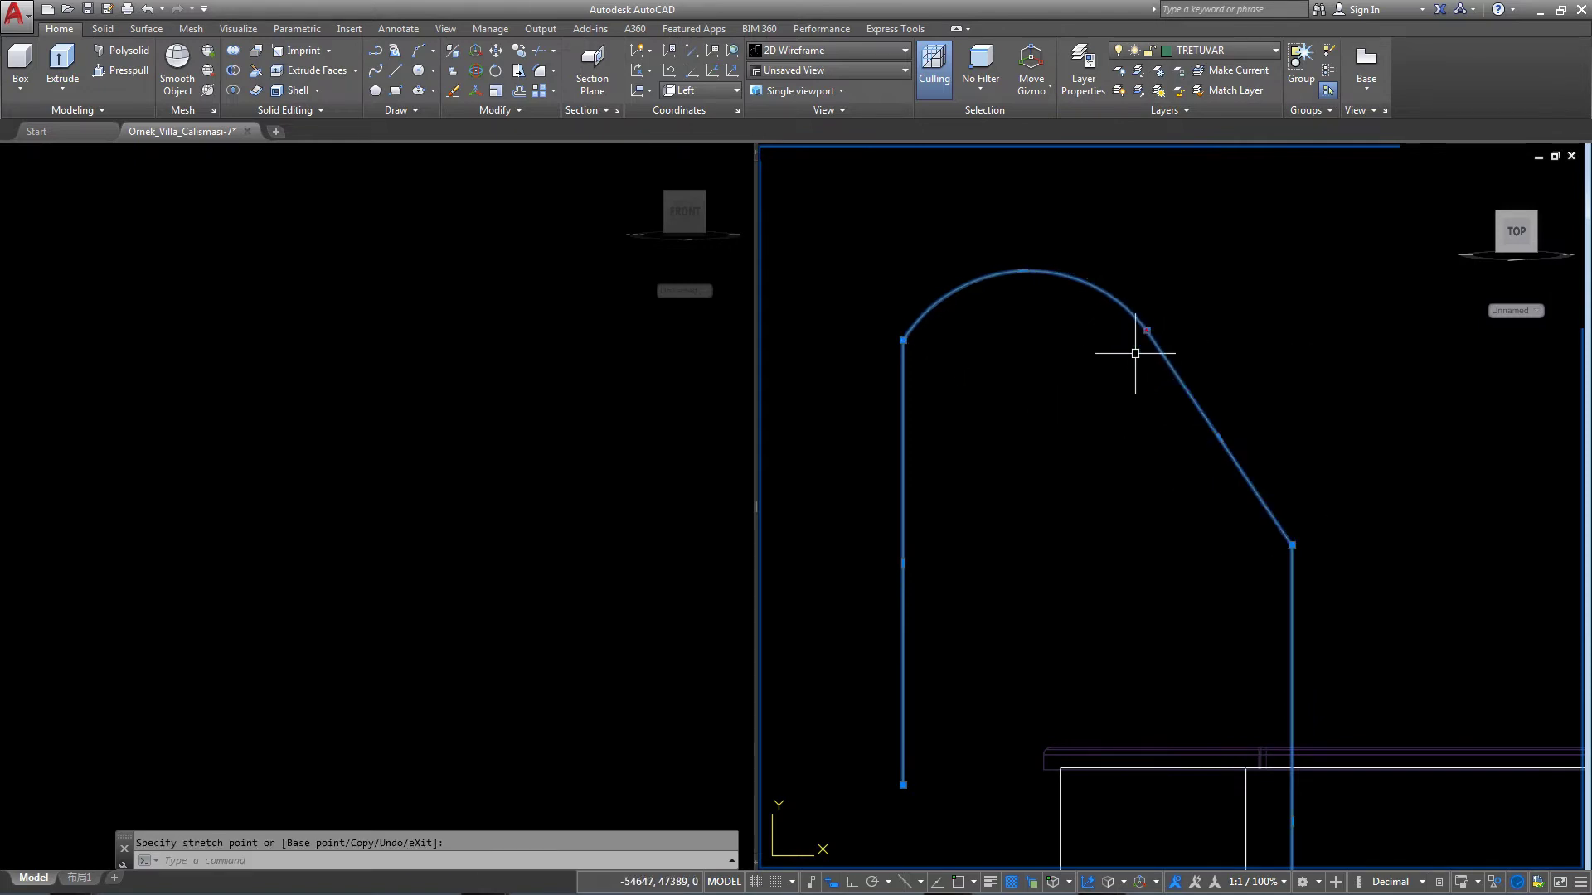
scroll(1015, 364, "down", 2)
scroll(966, 362, "up", 4)
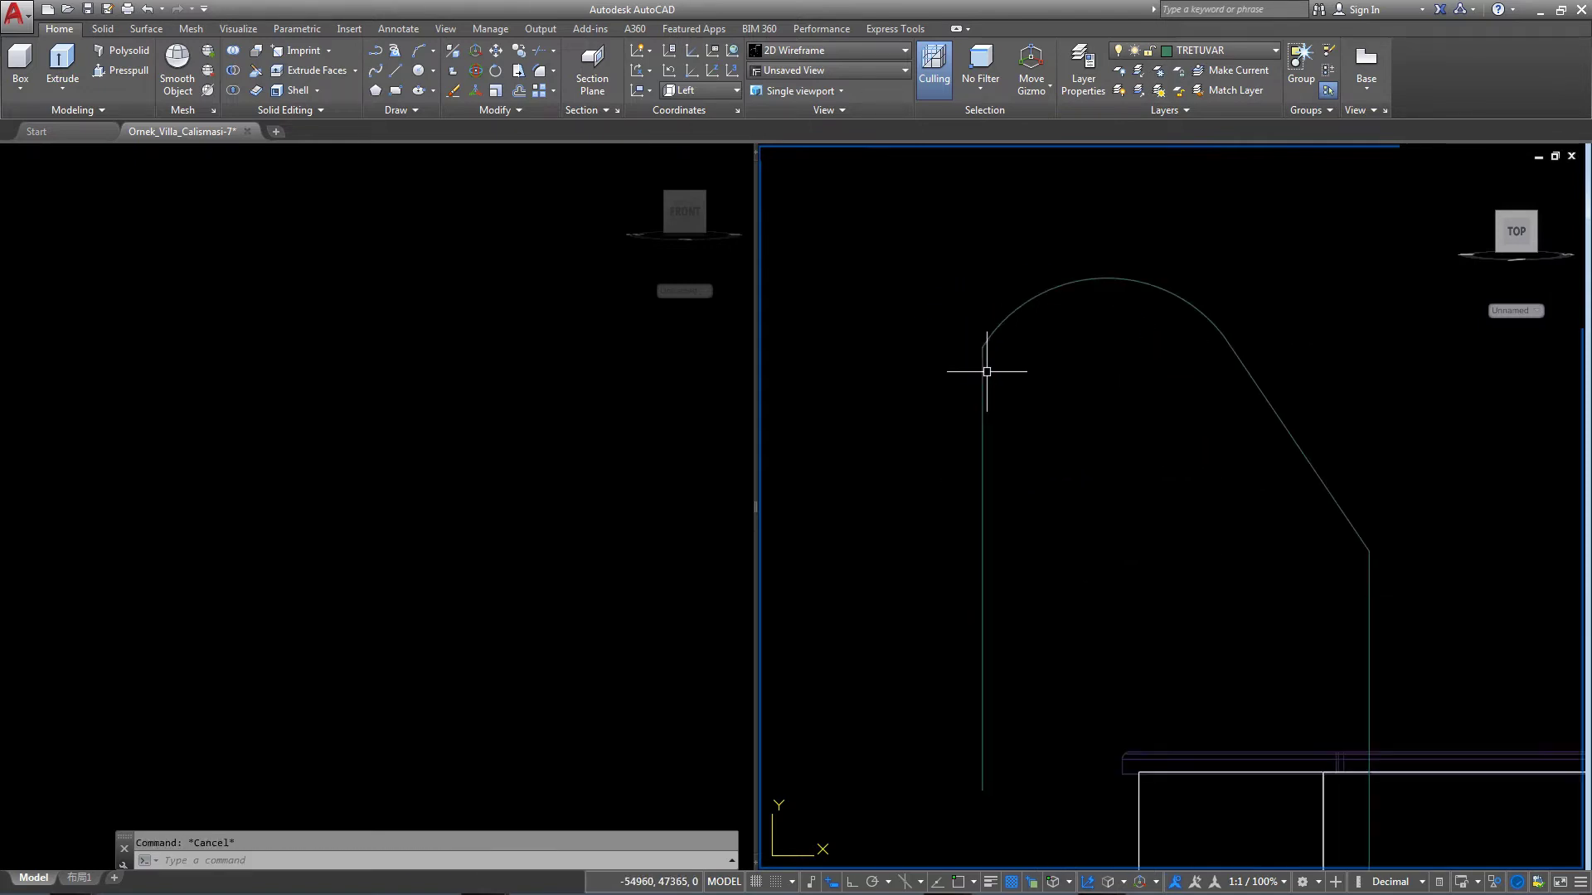
key("ctrl+z")
middle_click_drag(1163, 473, 1107, 458)
scroll(1133, 500, "up", 2)
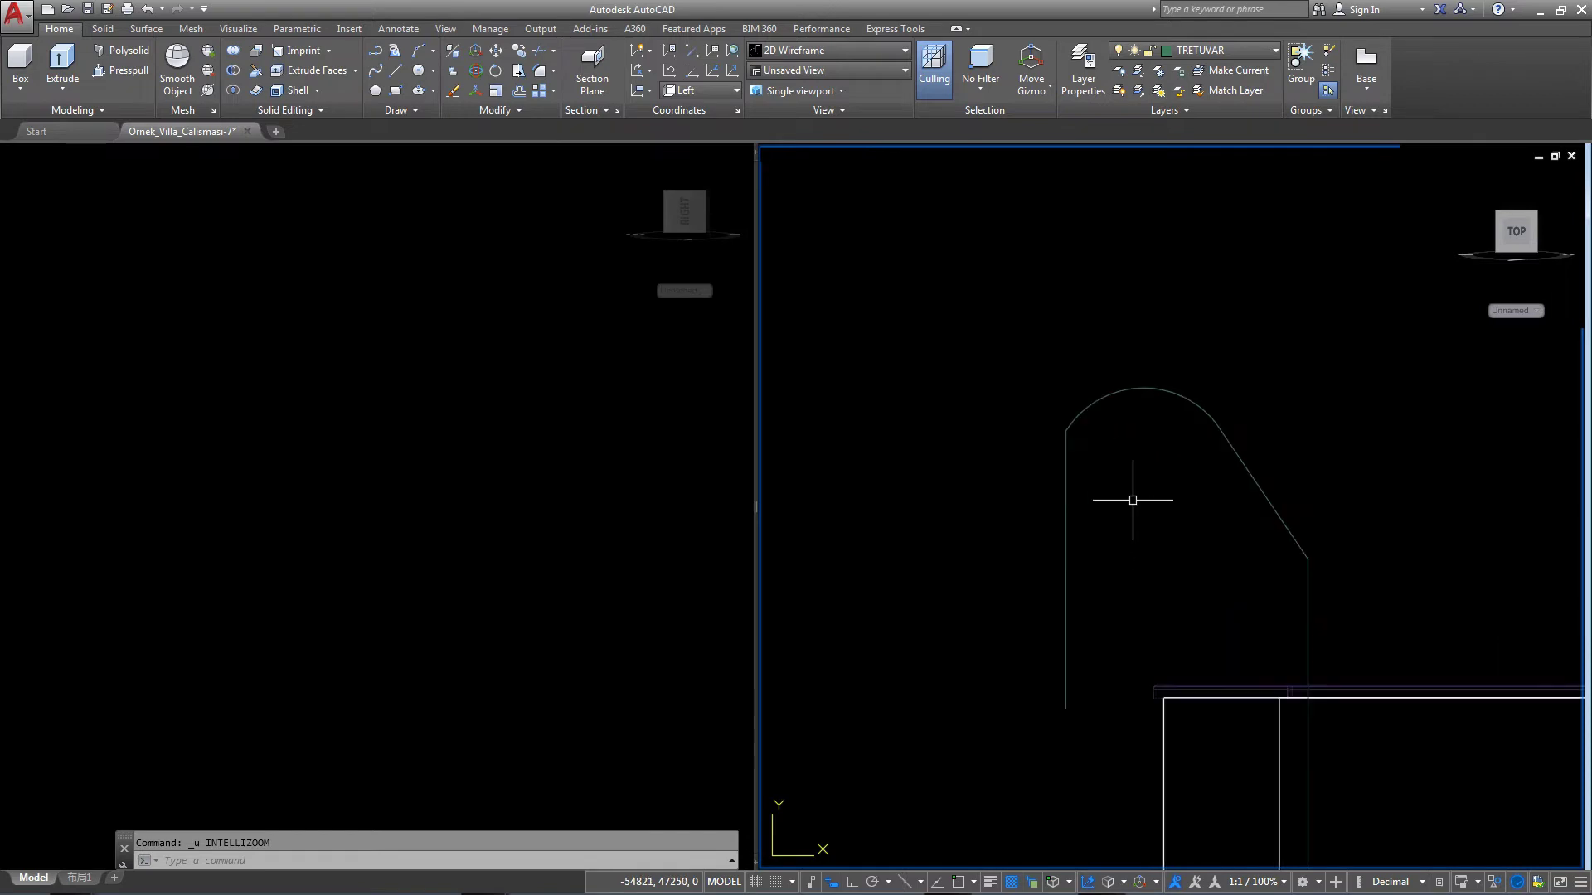
Try moving the arc's start point and midpoint grips, cancelling both attempts.
left_click(1072, 427)
left_click(1065, 431)
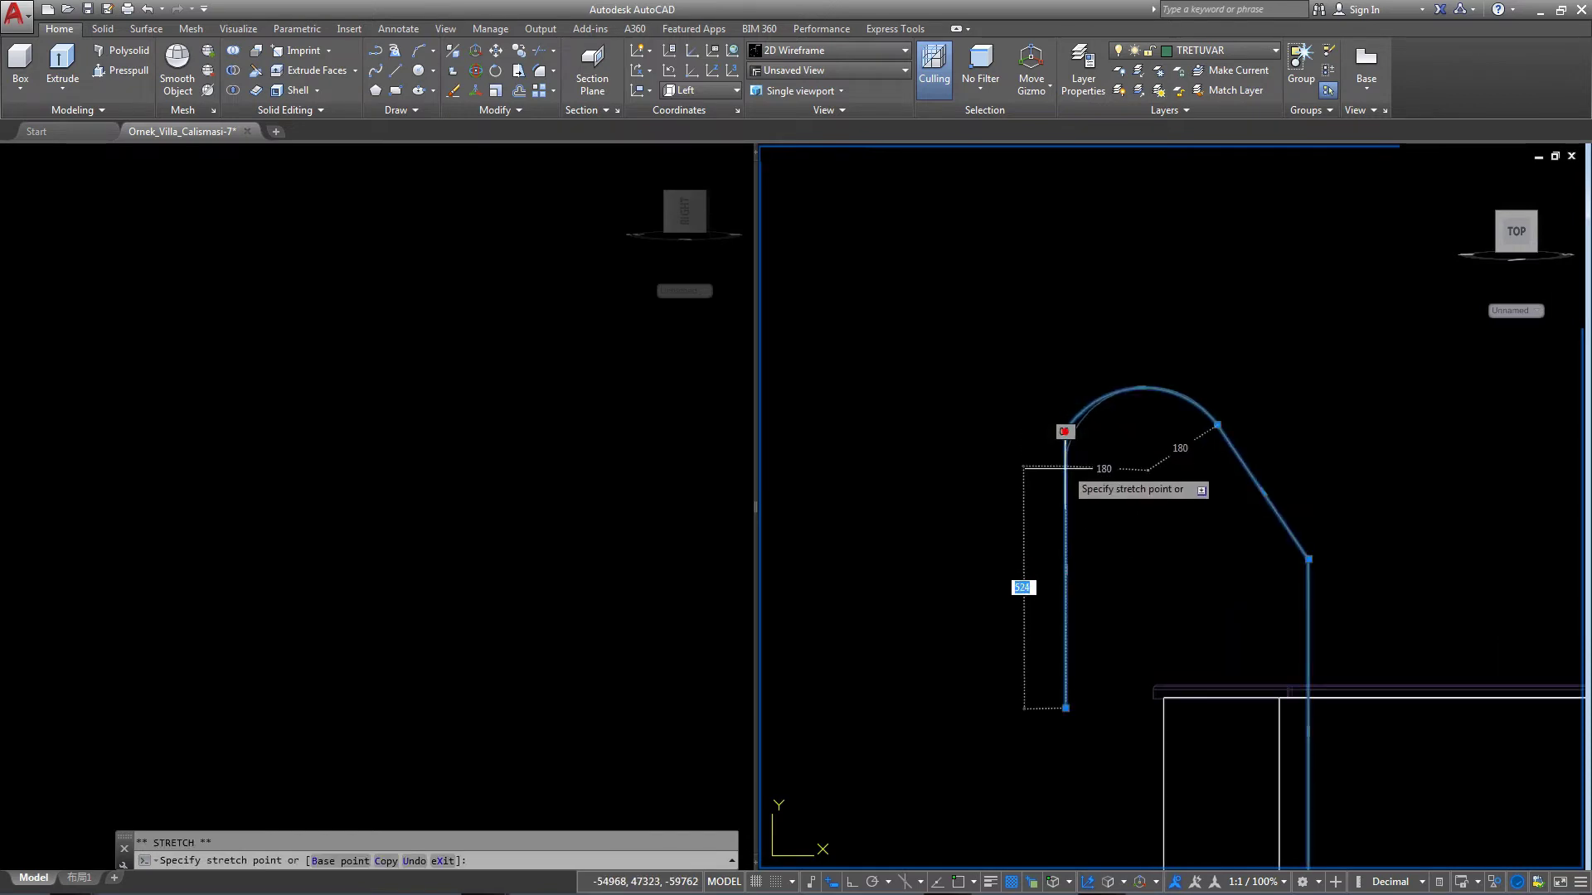
key("Escape")
scroll(1219, 543, "up", 1)
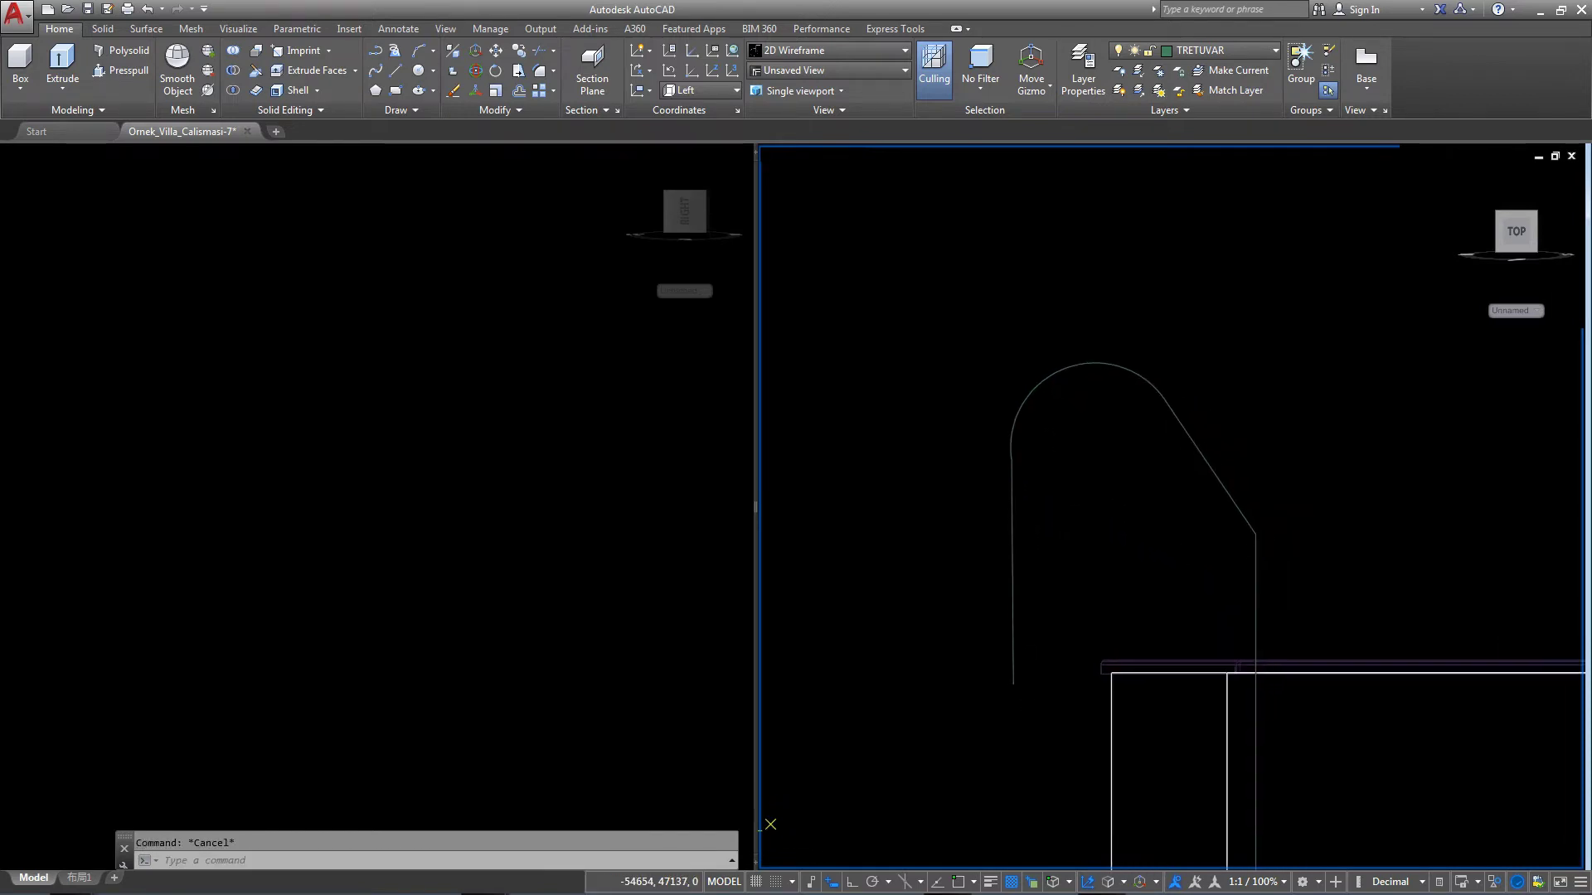
scroll(1077, 497, "up", 1)
scroll(952, 456, "up", 1)
left_click(902, 384)
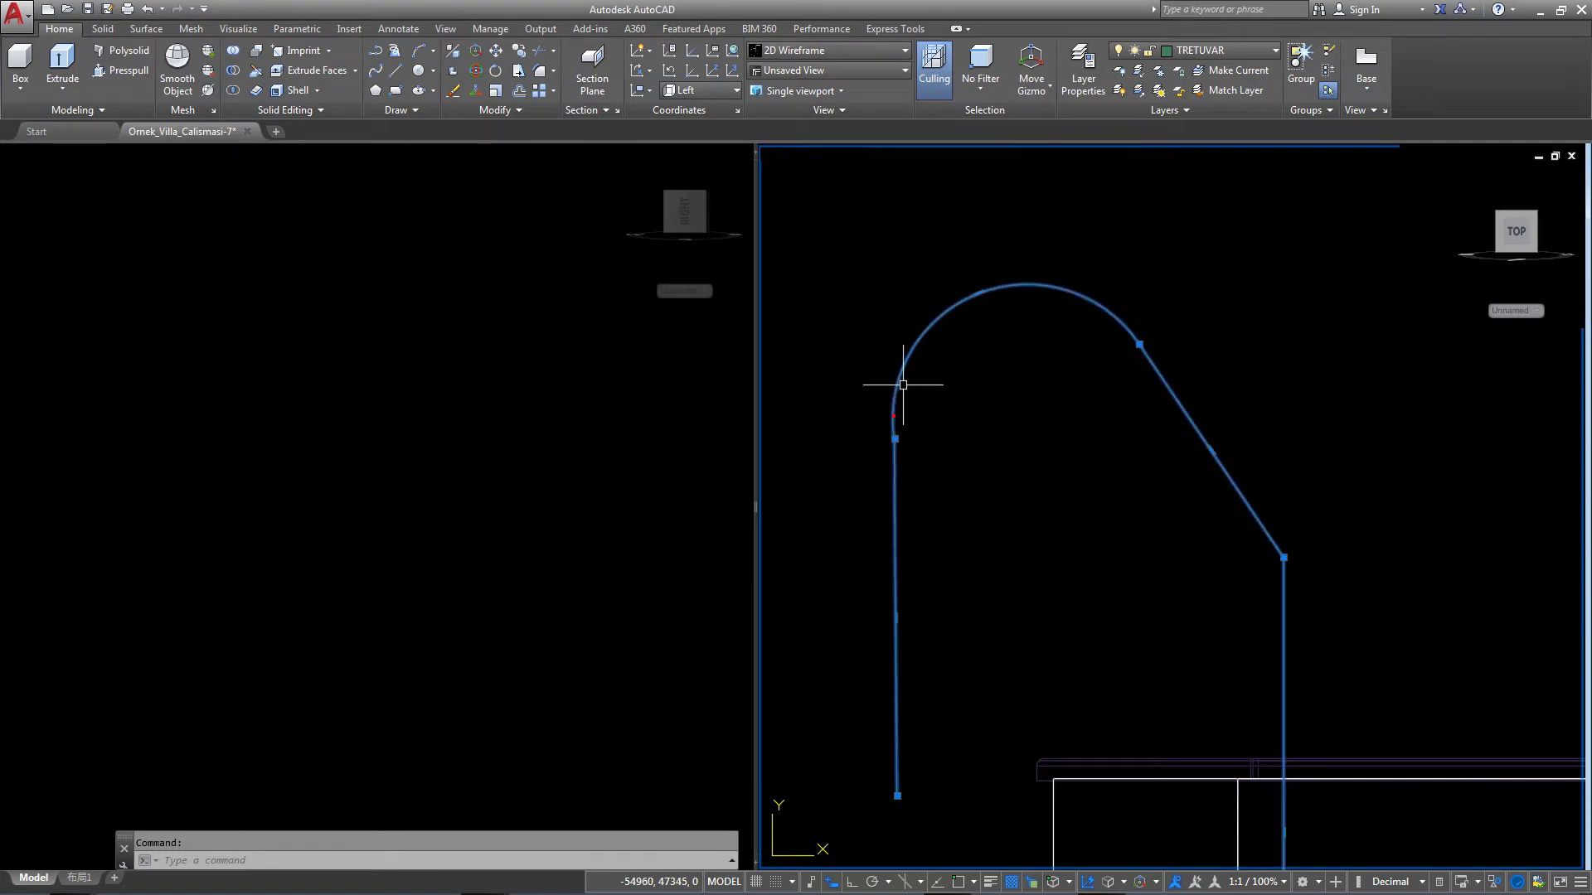
left_click(973, 299)
key("Escape")
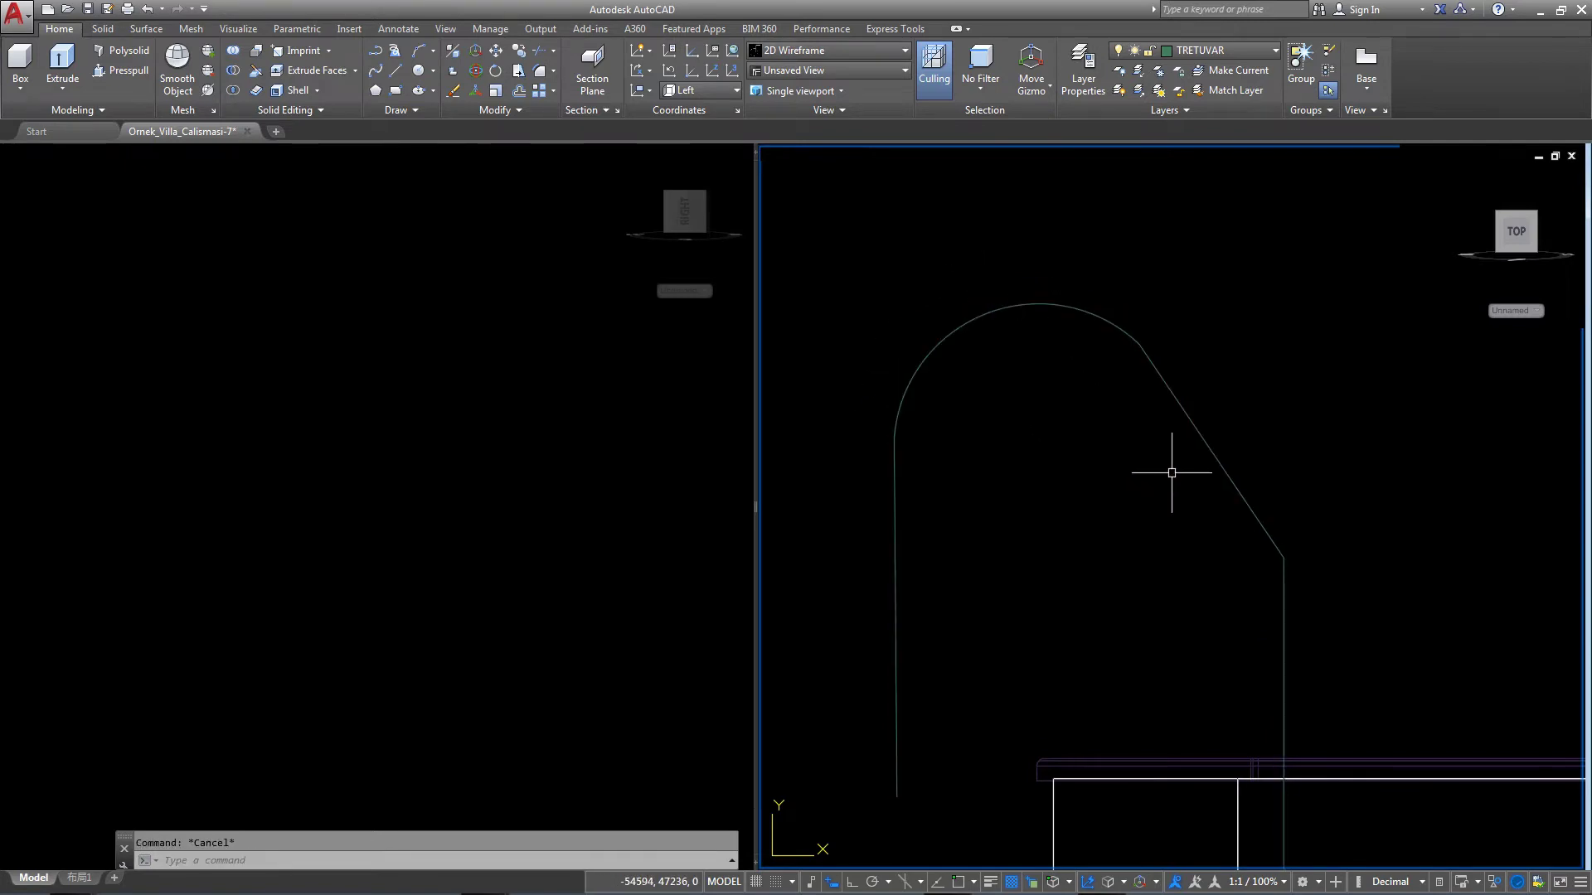
scroll(1139, 427, "down", 2)
scroll(1199, 462, "down", 1)
scroll(1181, 465, "up", 1)
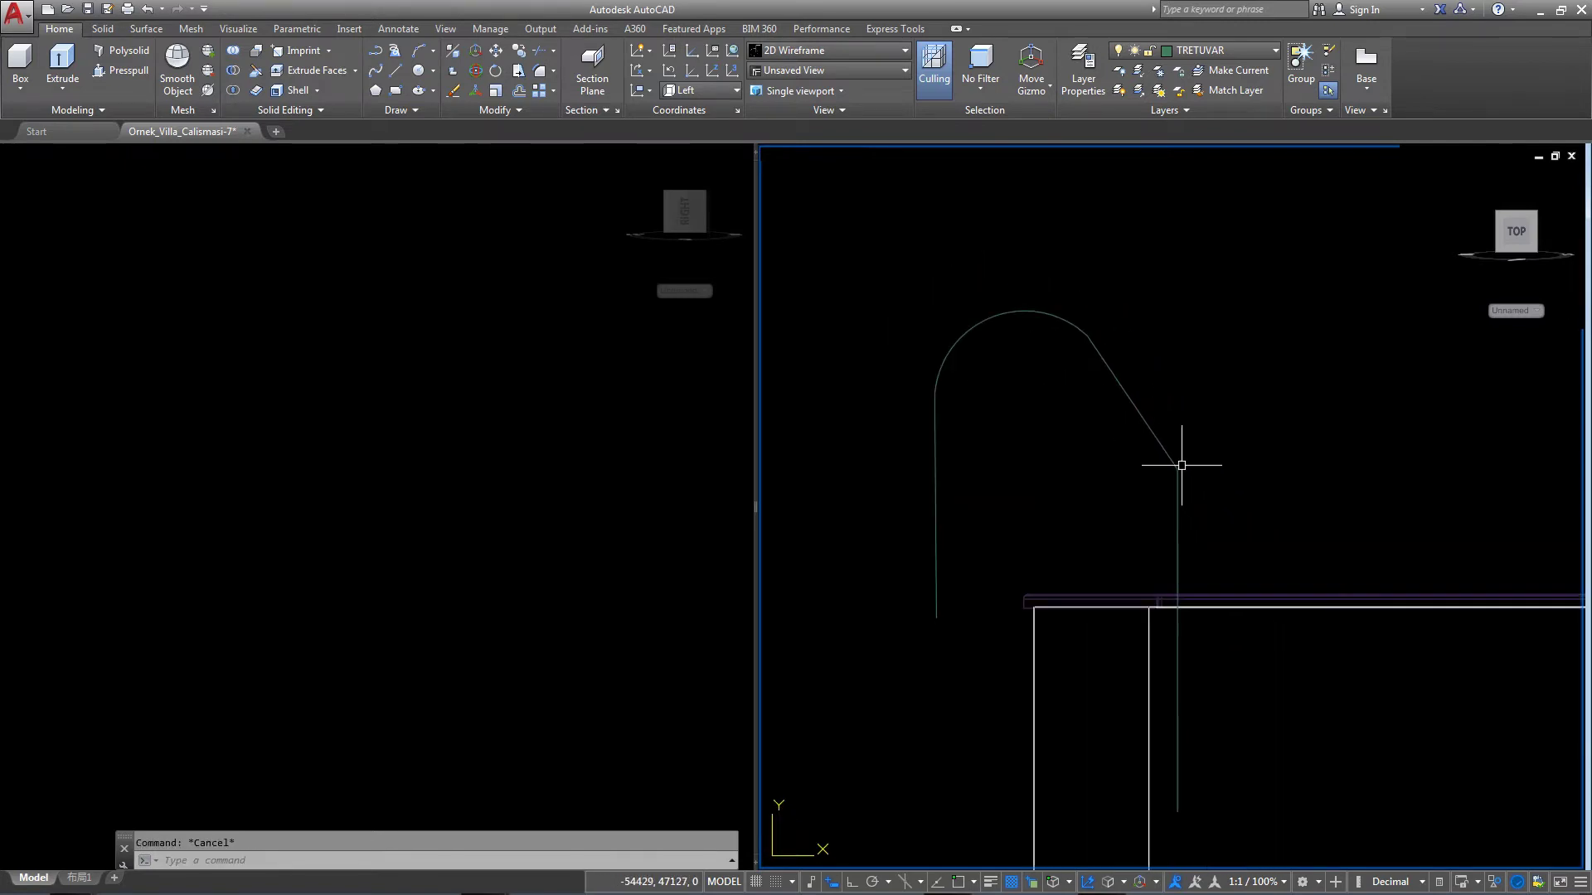
Drag the vertex where the top arc meets the sloped segment to a new position.
left_click(1101, 344)
scroll(1087, 339, "up", 4)
left_click(1066, 273)
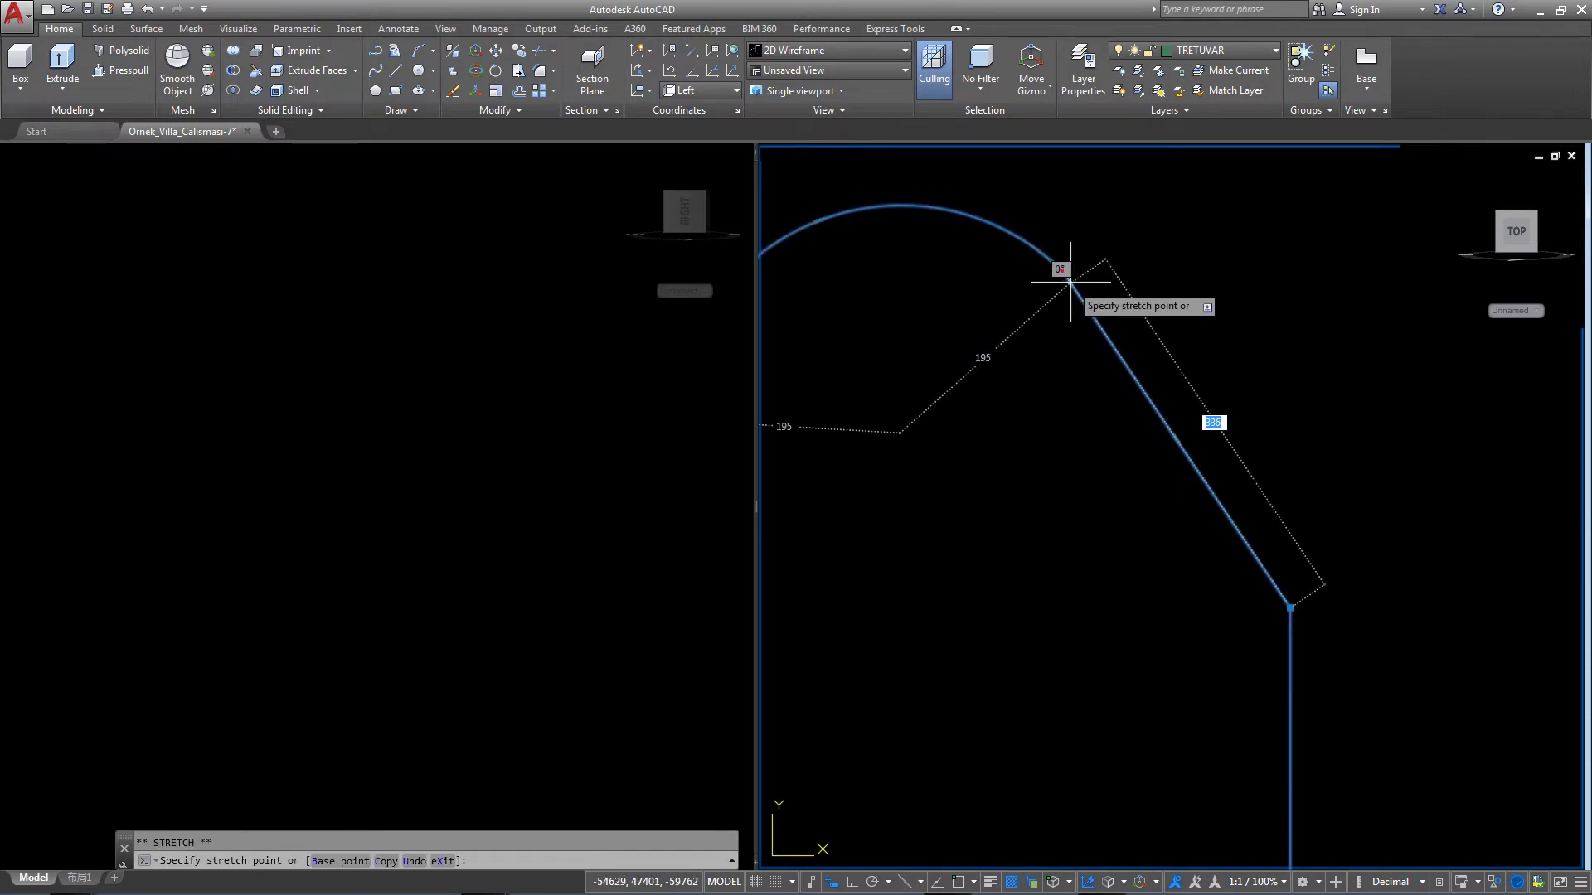
scroll(1102, 341, "down", 5)
left_click(1138, 399)
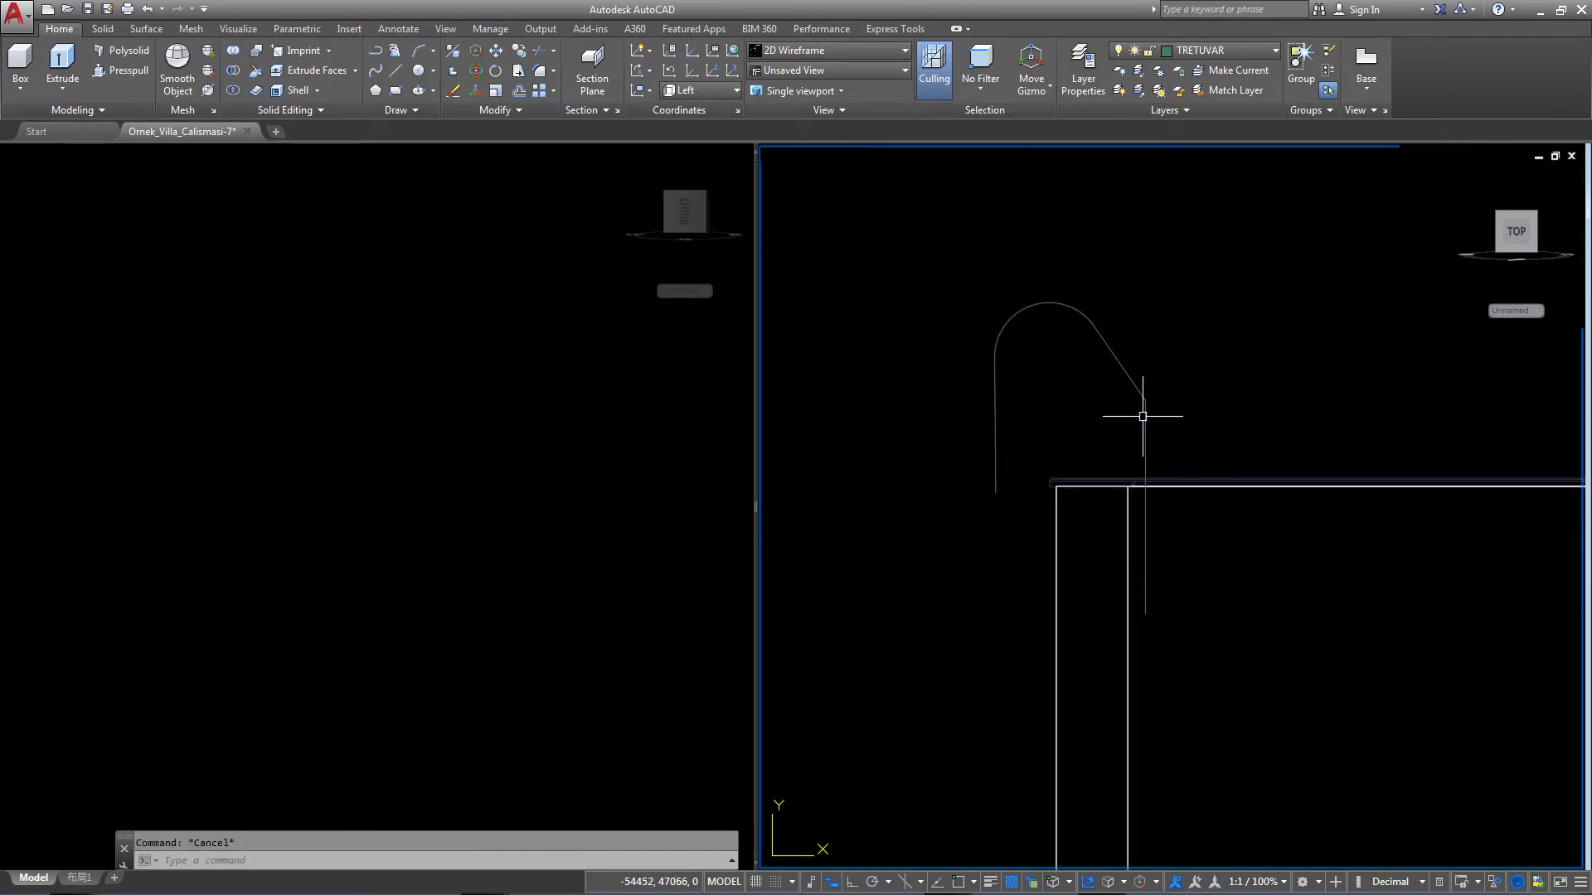
scroll(1143, 407, "up", 2)
left_click(1145, 420)
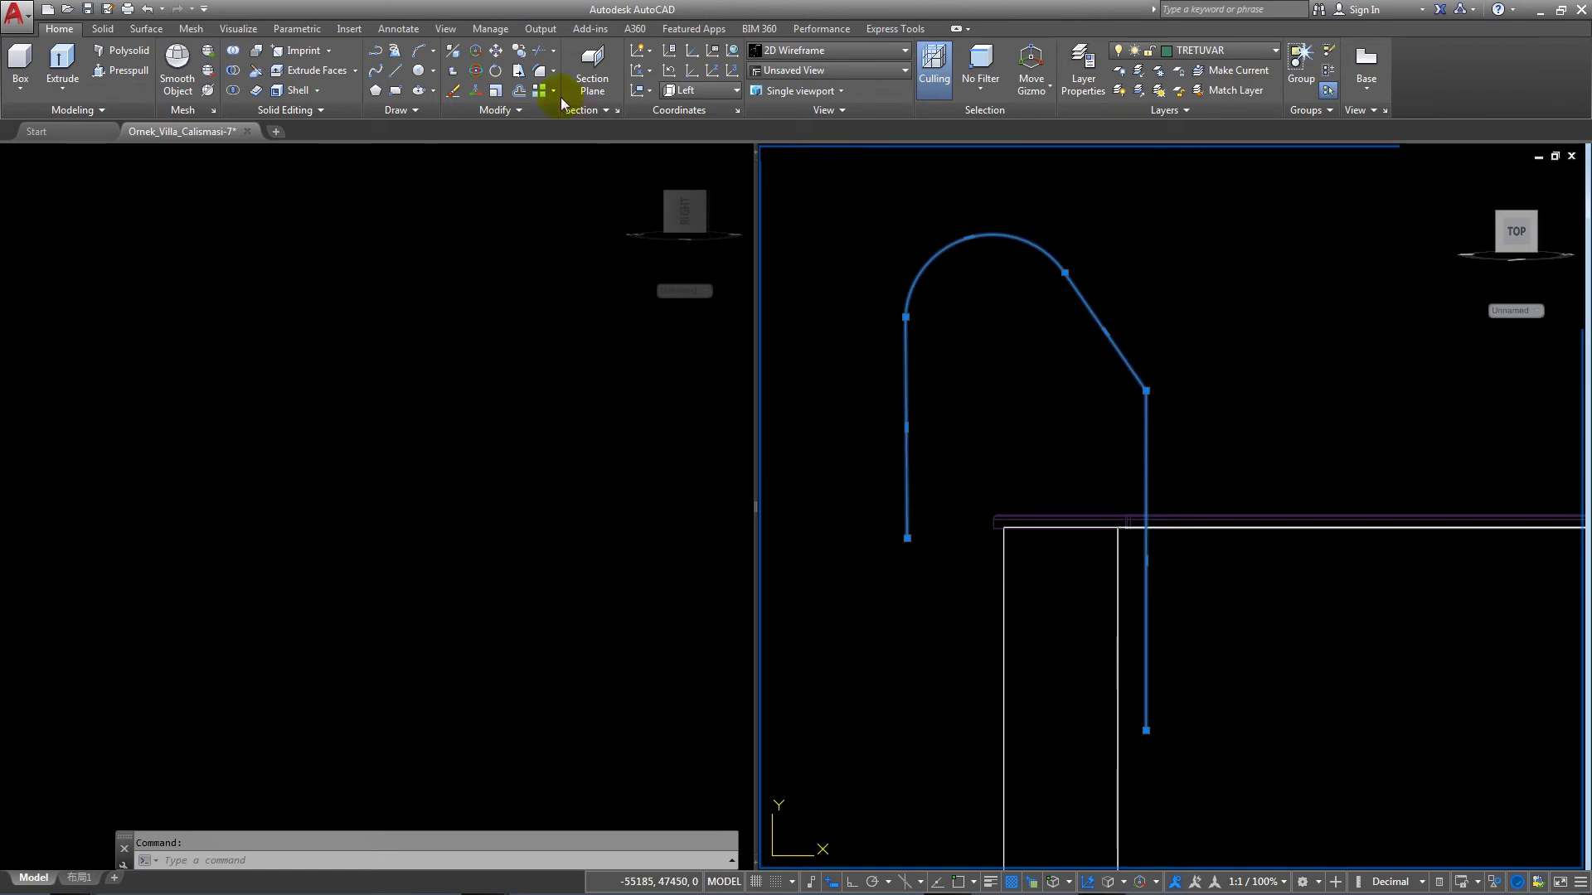
Fillet the sloped line and vertical leg with radius 90.
left_click(539, 75)
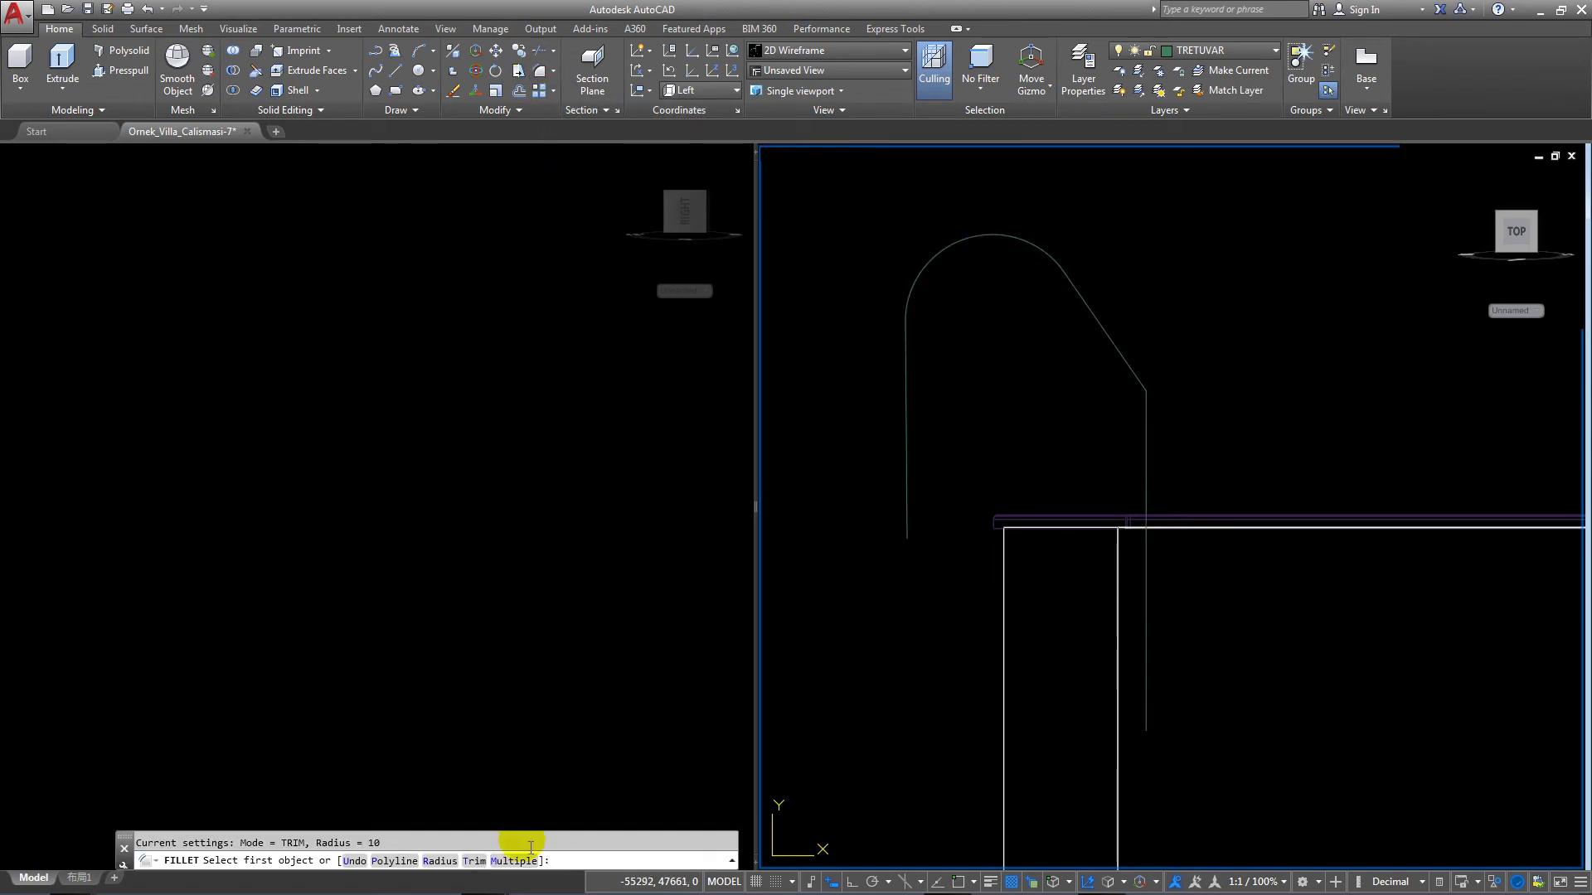
left_click(440, 862)
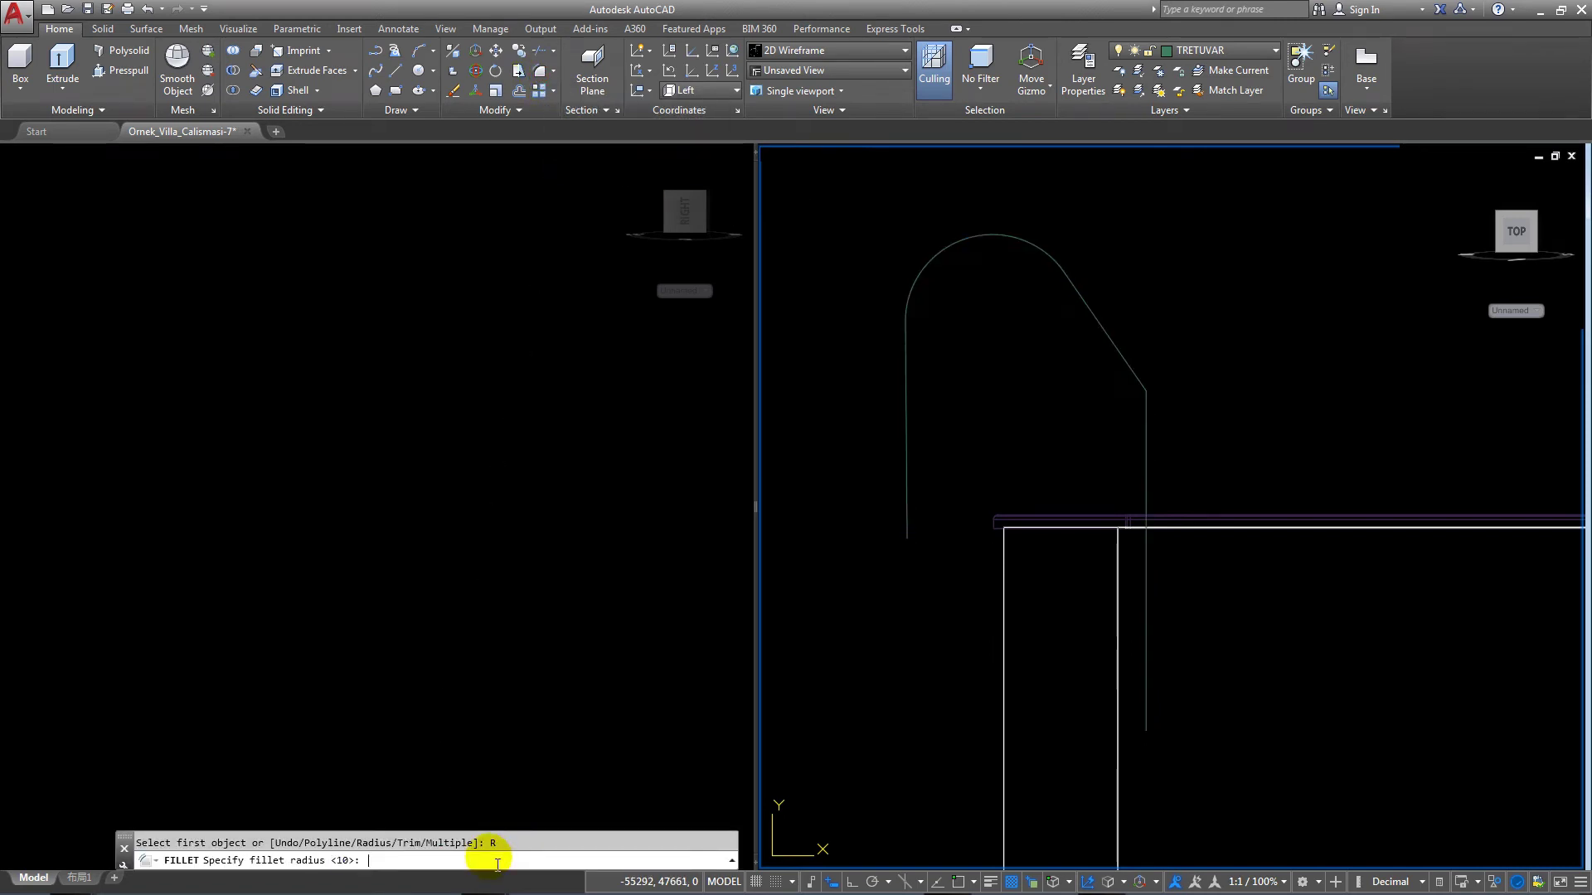
key("Return")
left_click(444, 862)
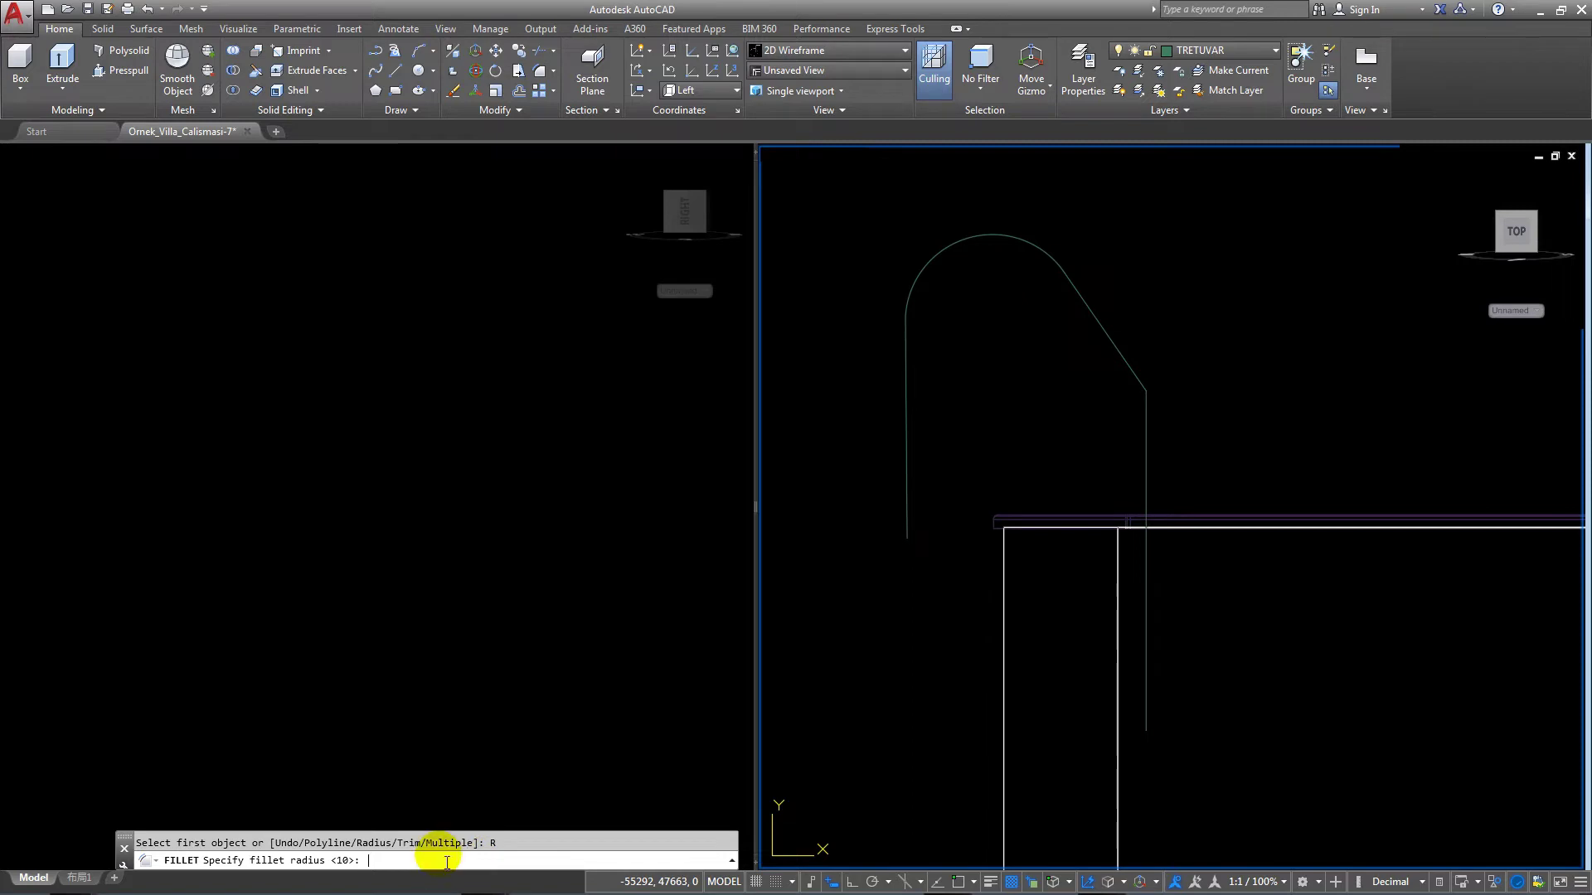
type("90")
key("Return")
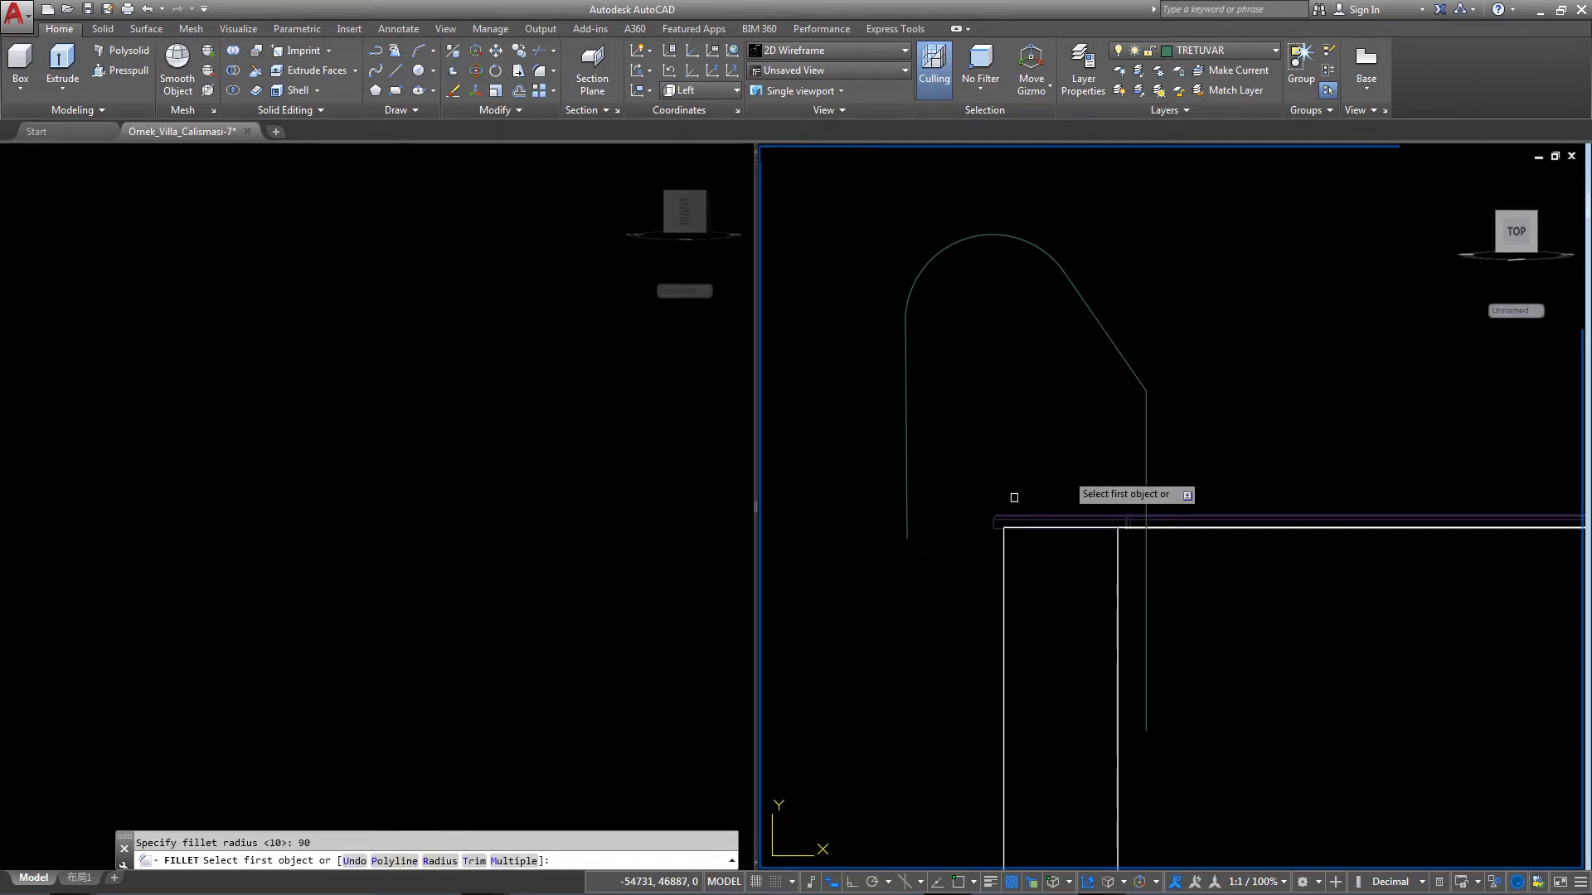
left_click(1126, 376)
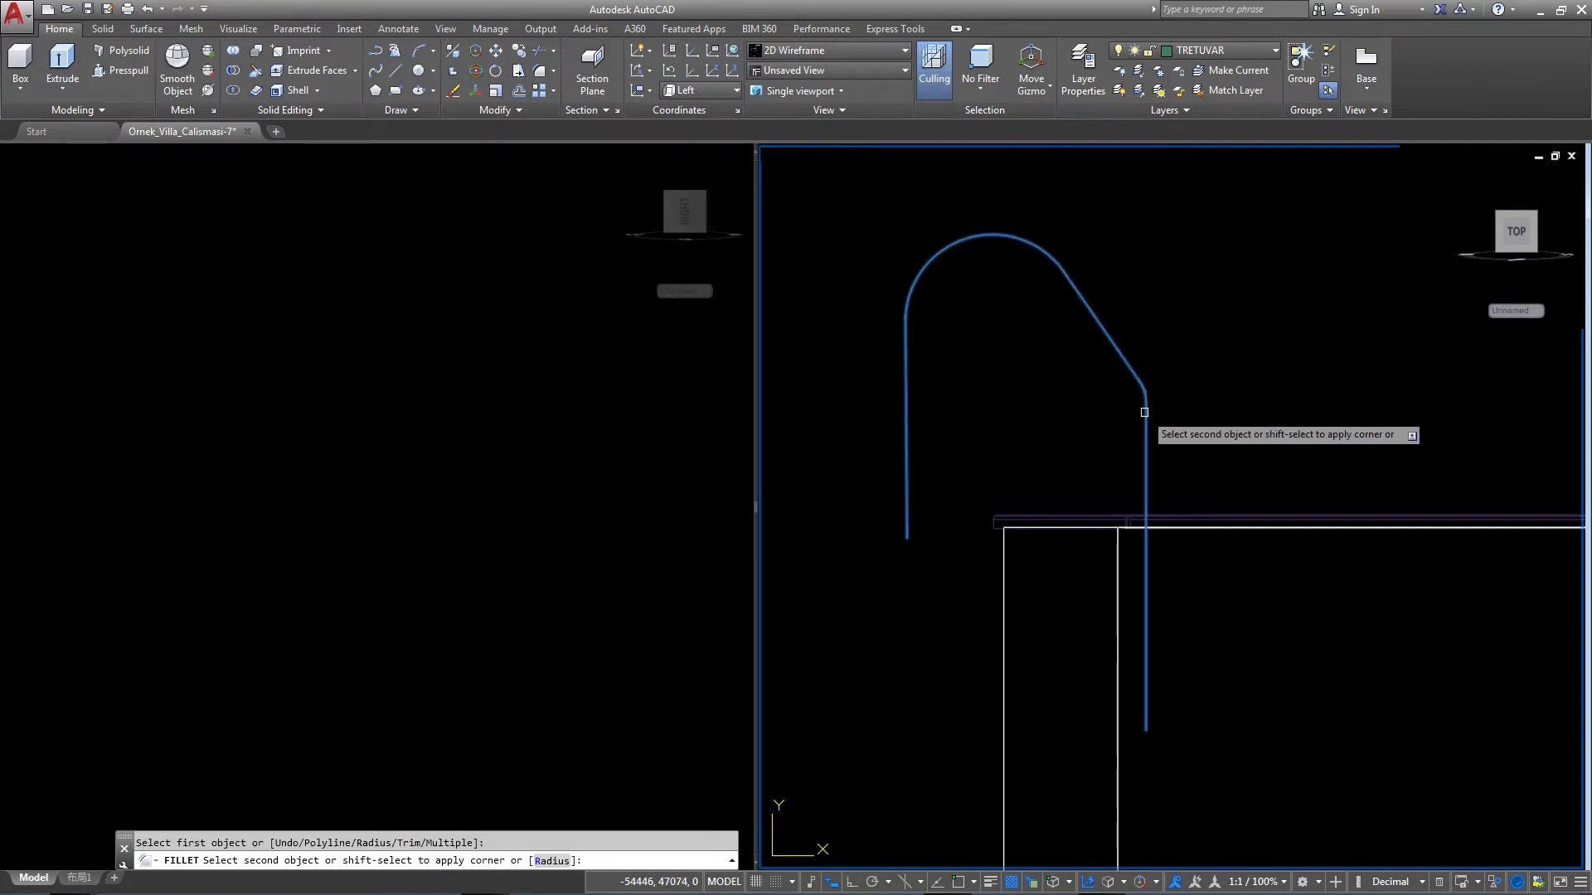
left_click(1147, 417)
scroll(1152, 406, "up", 3)
Select the filleted polyline to check the rounded bend, then clear the selection.
left_click(1163, 397)
scroll(1152, 397, "down", 2)
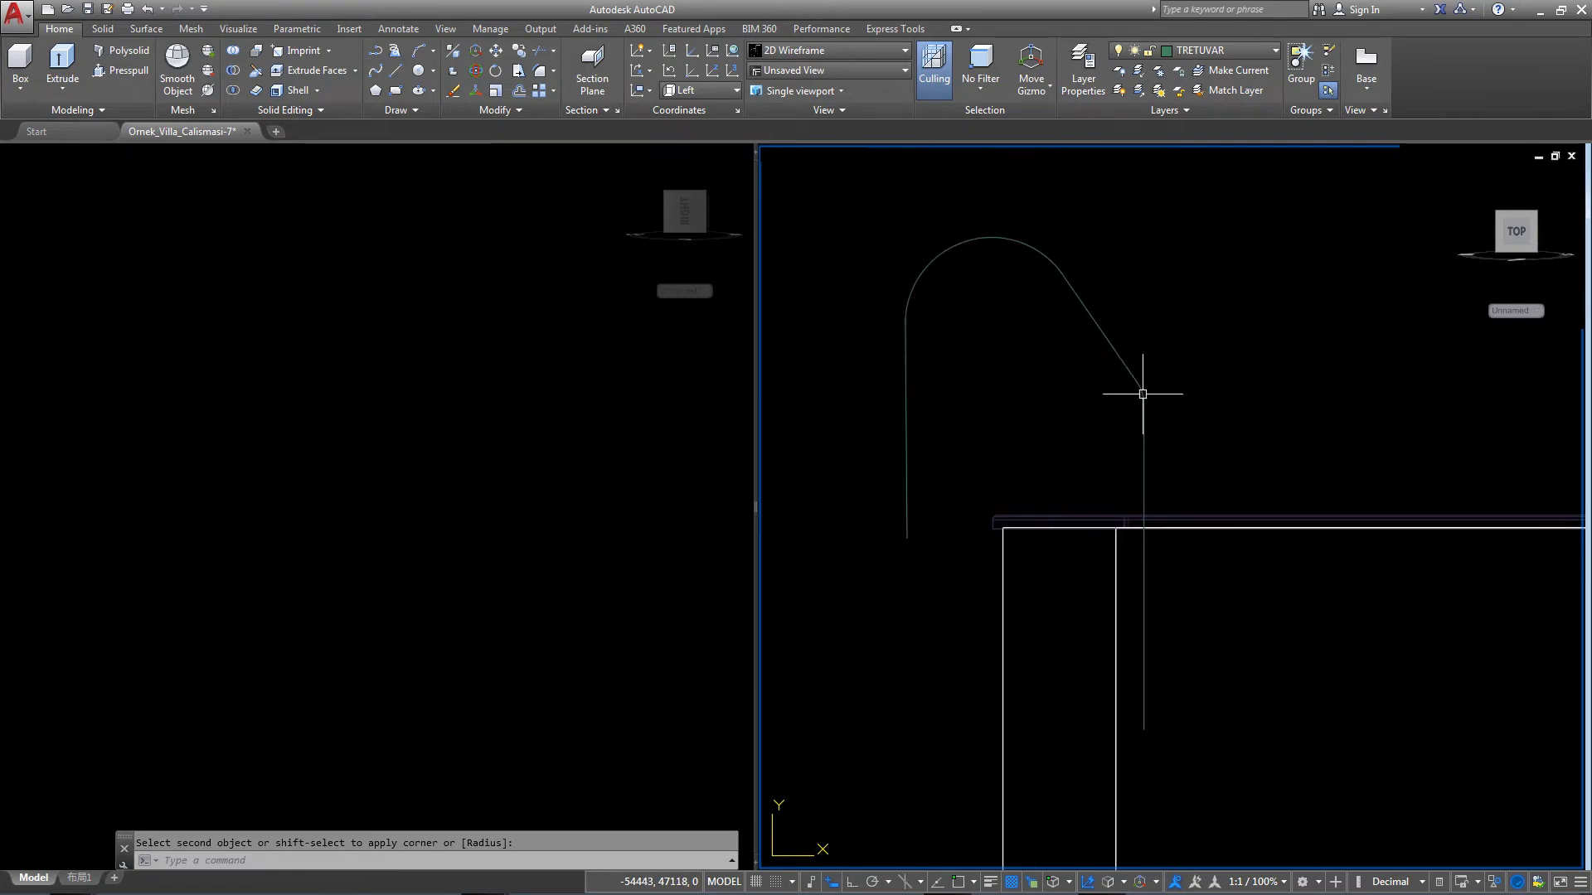
left_click(1140, 398)
scroll(1123, 407, "up", 2)
scroll(1123, 408, "down", 2)
key("Escape")
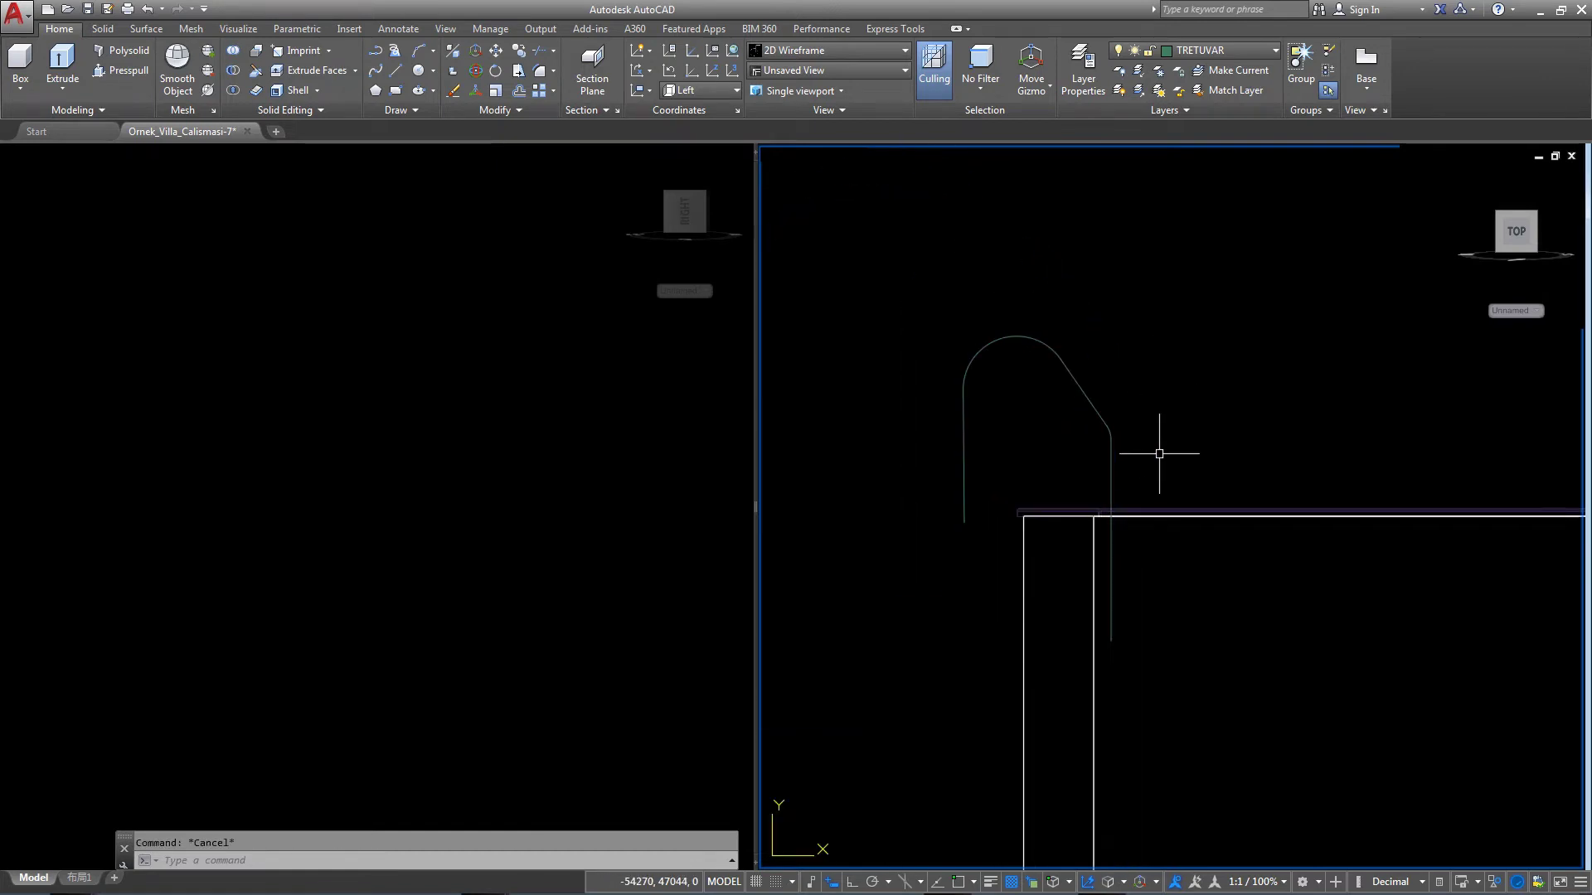
Select the curved handrail polyline and view it from the Back, framing the pool outline.
left_click(962, 451)
mouse_move(1515, 232)
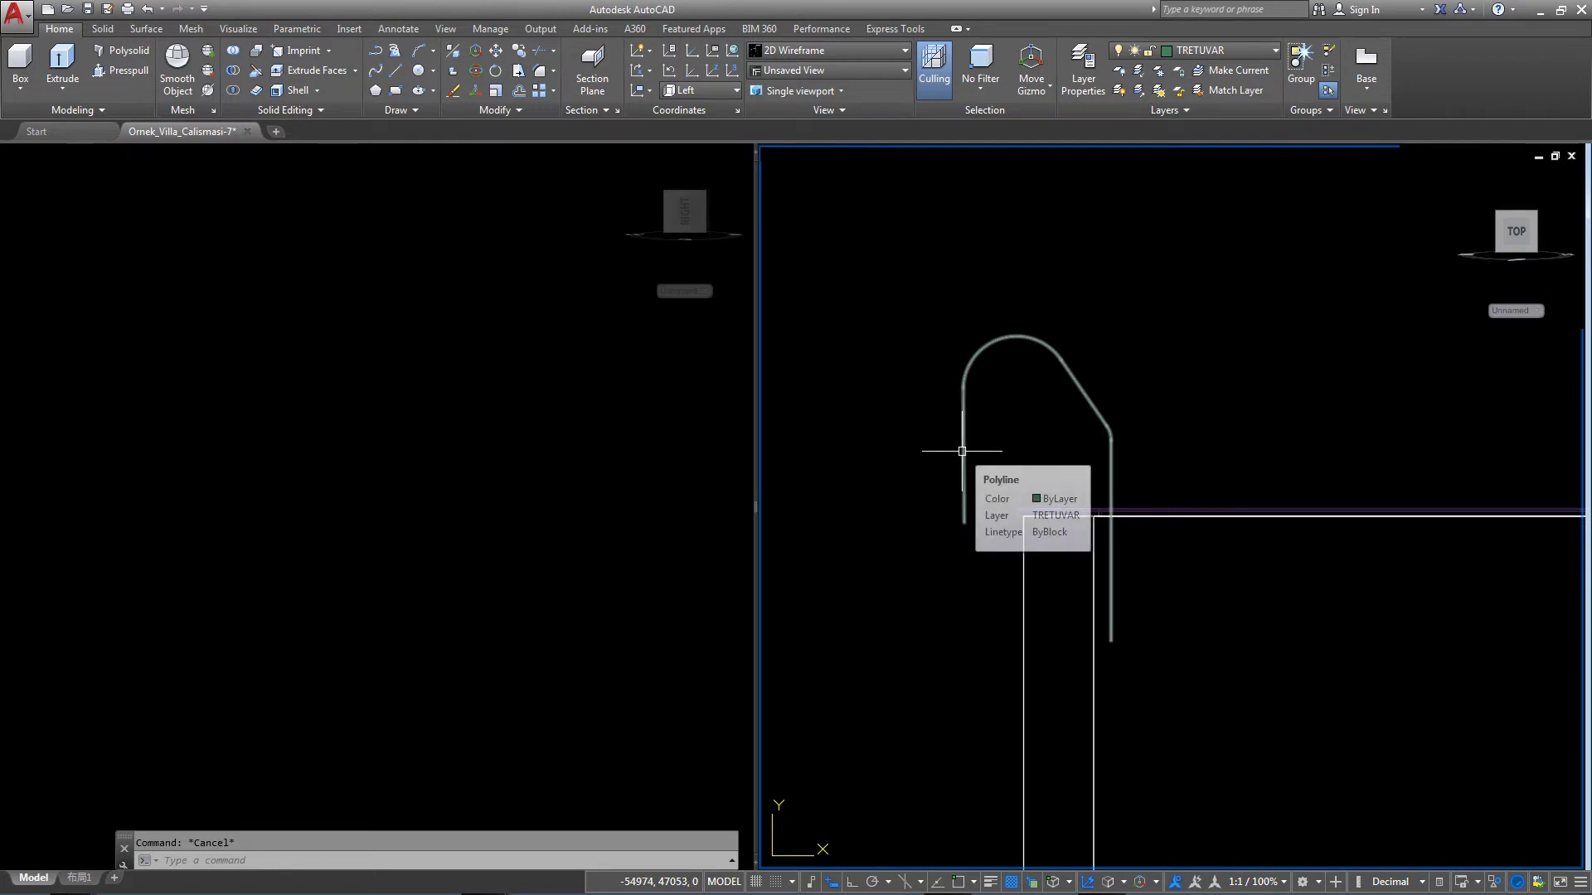
left_click(1520, 201)
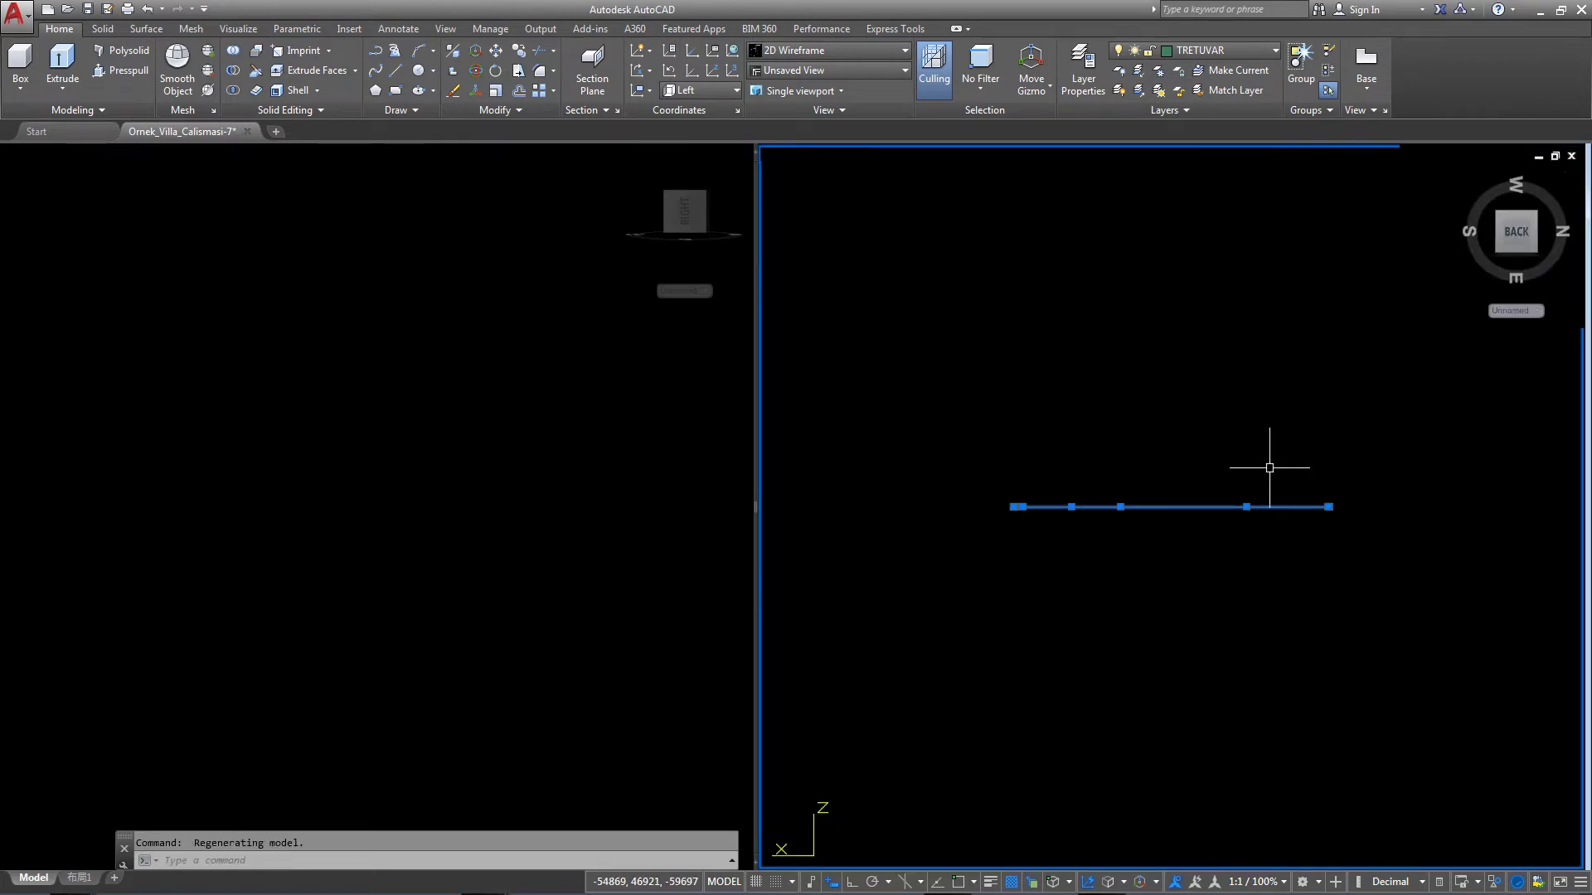
middle_click_drag(1273, 462, 1258, 498)
scroll(1269, 489, "down", 4)
scroll(1342, 455, "down", 3)
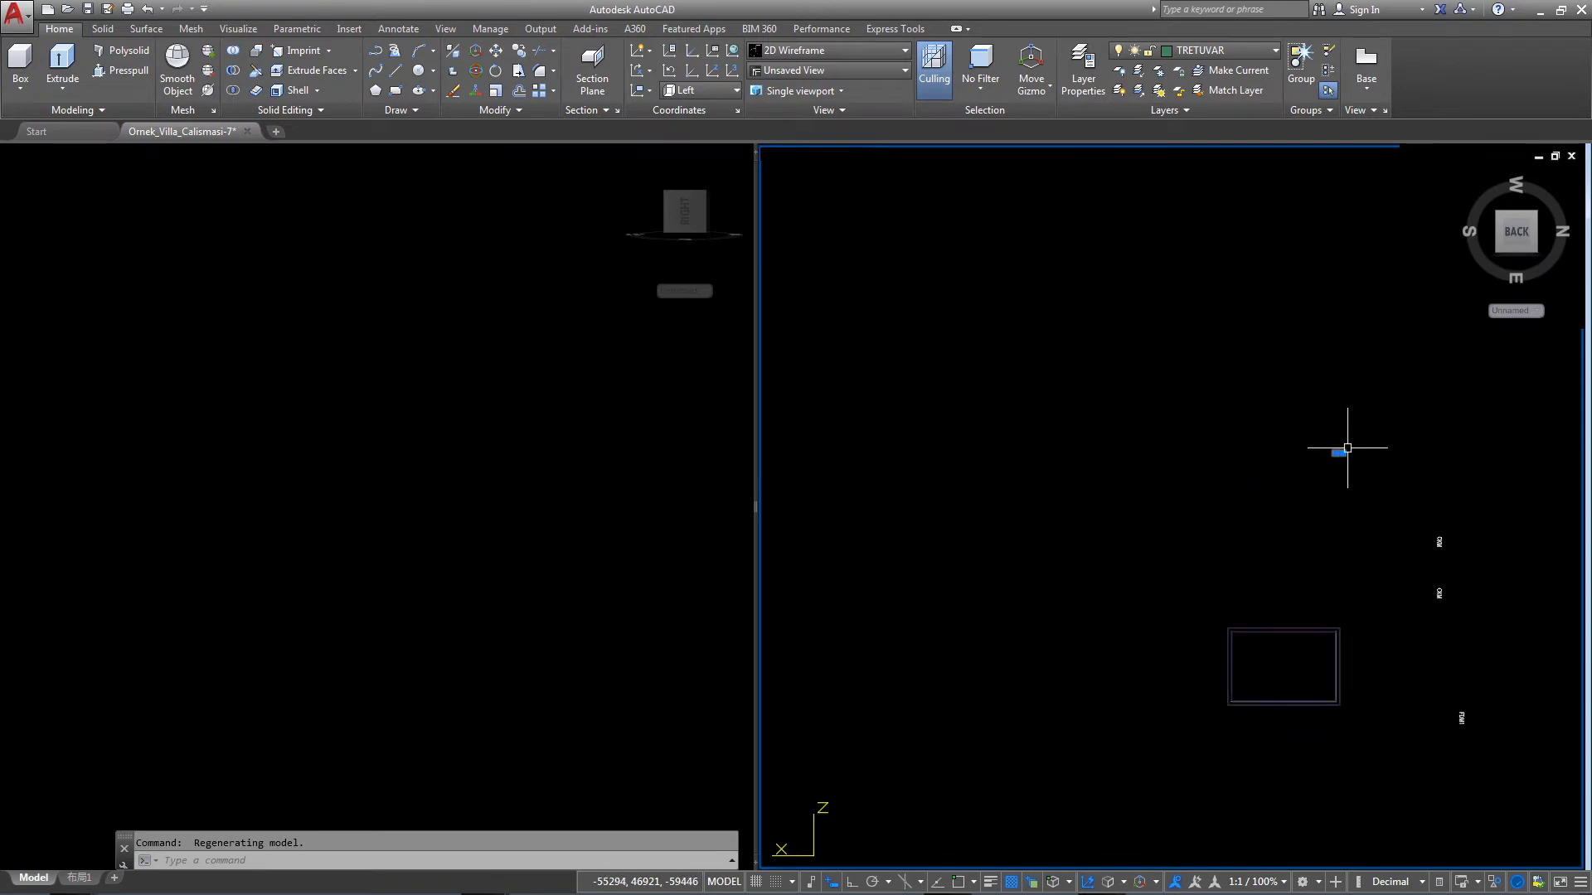
middle_click_drag(1318, 468, 1183, 277)
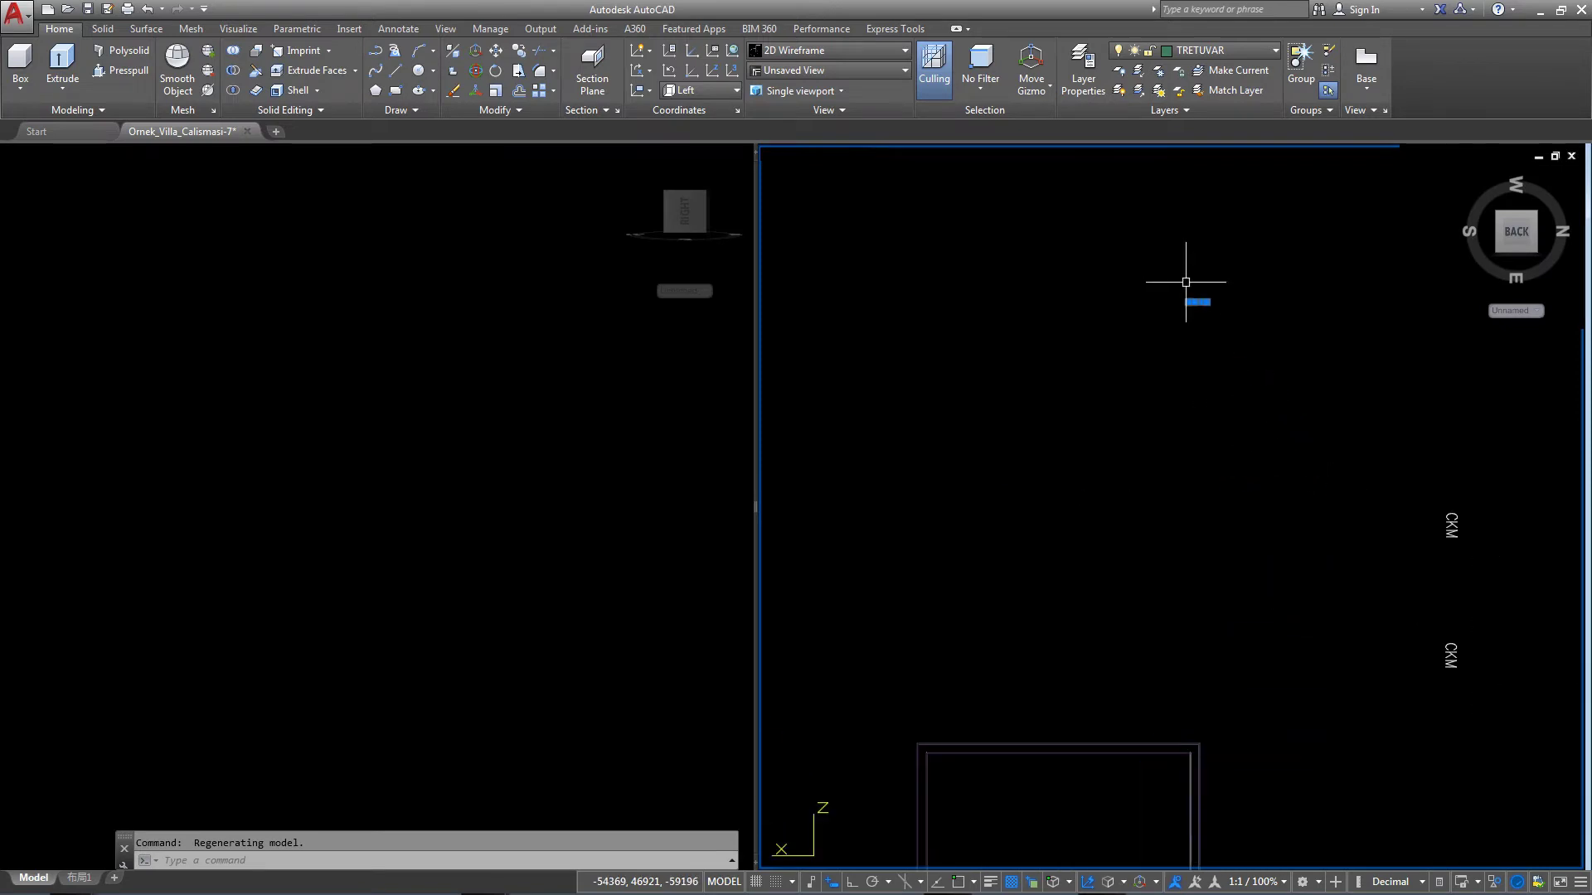
scroll(1183, 277, "down", 2)
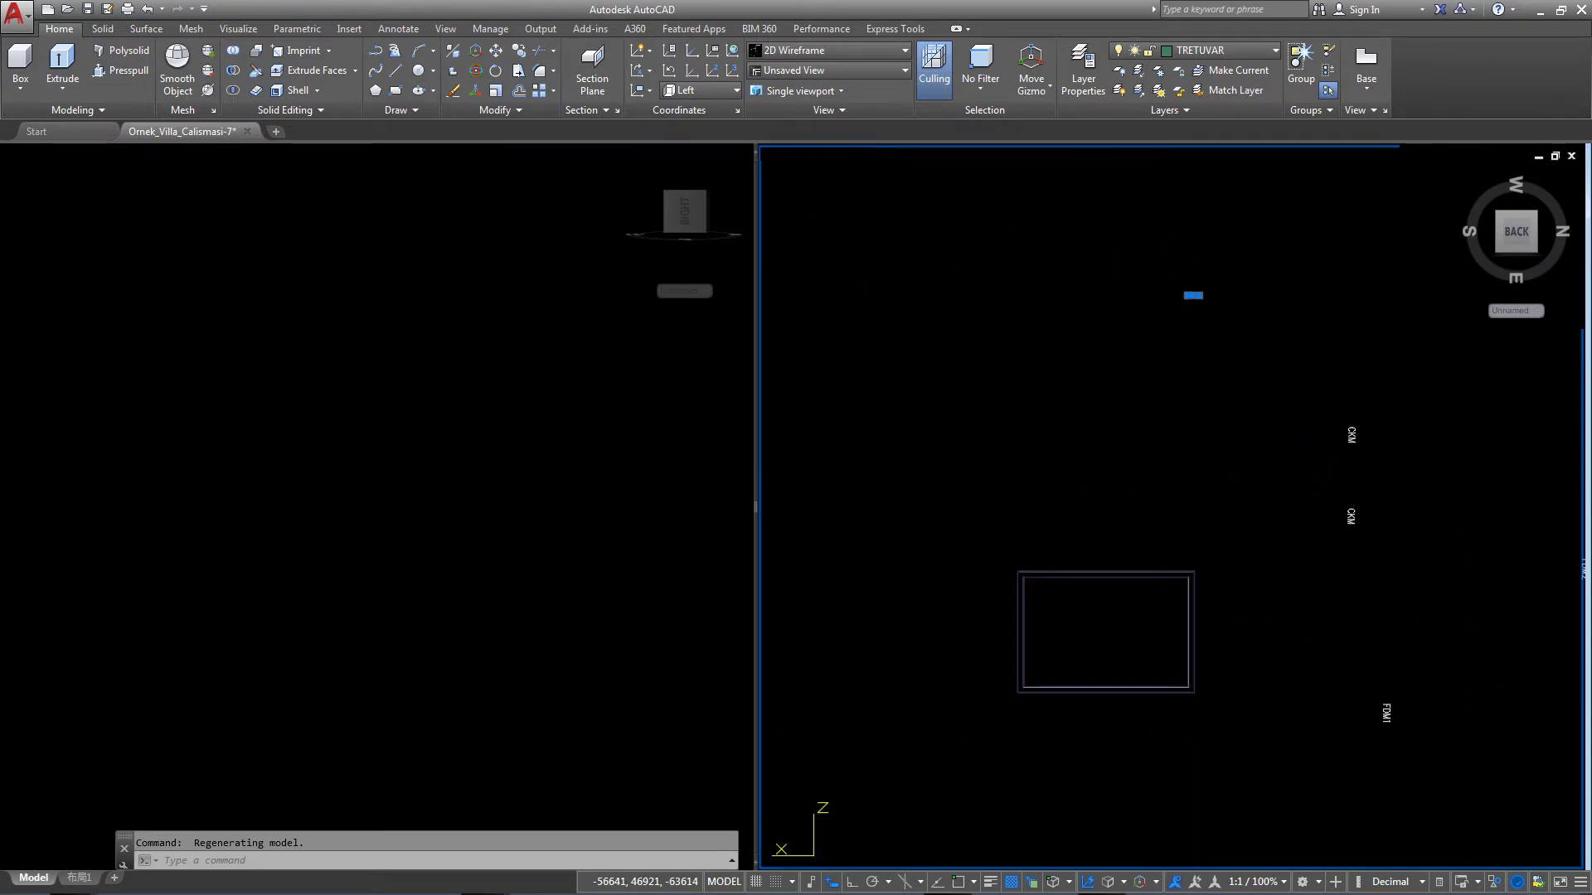
Move the handrail profile to the pool's corner edge and orbit into a tilted 3D view.
type("m")
key("Return")
left_click(1235, 355)
scroll(1226, 580, "up", 5)
scroll(1231, 647, "up", 3)
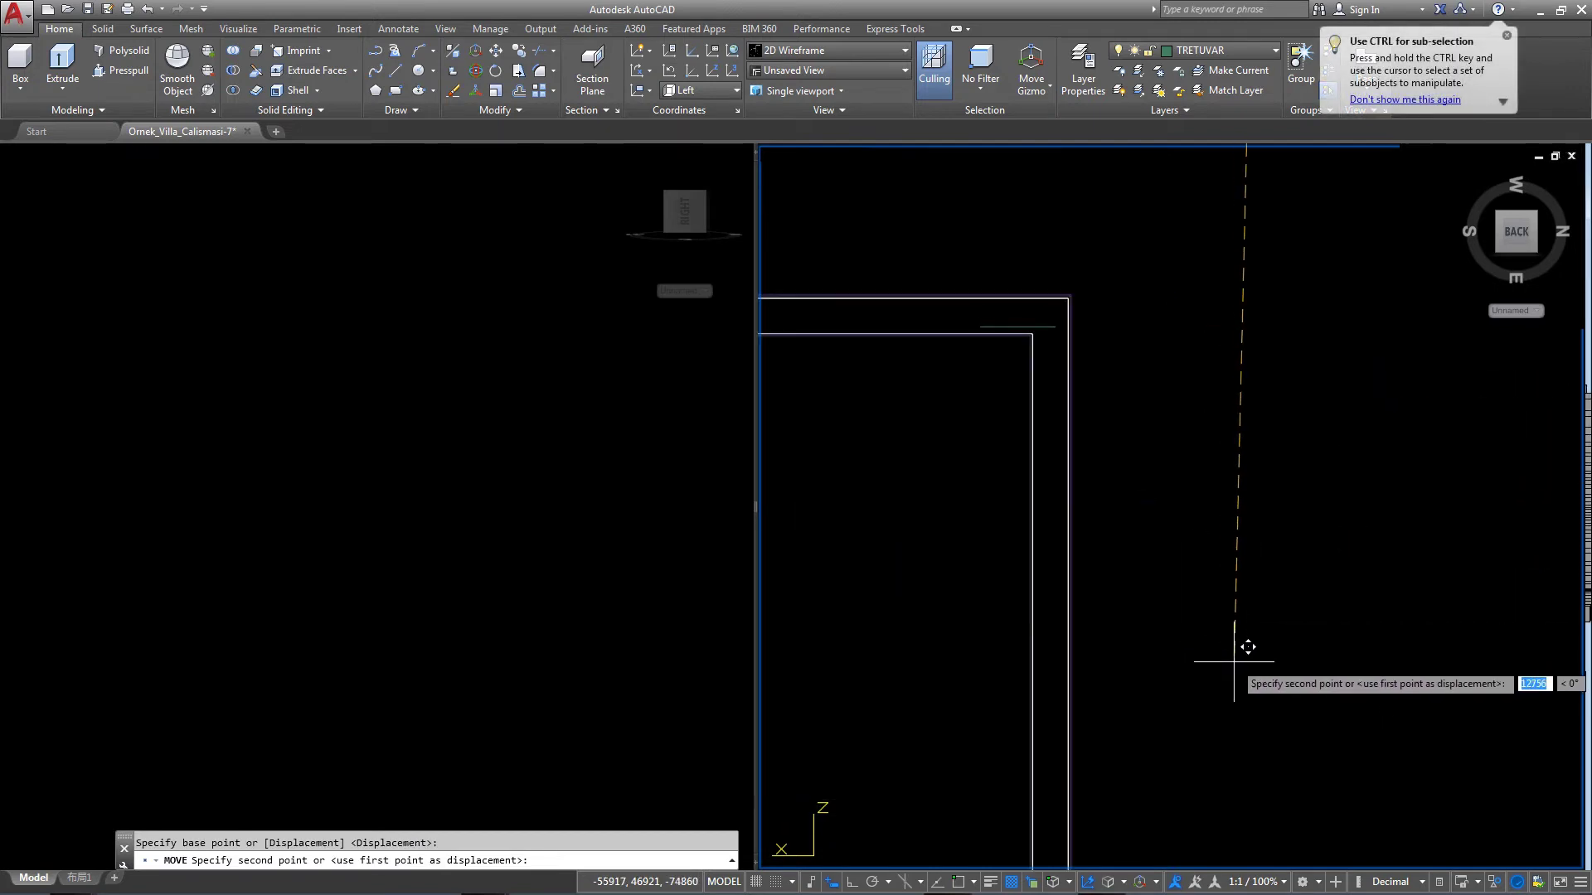
left_click(1262, 709)
scroll(1211, 667, "down", 3)
middle_click_drag(1208, 664, 1286, 508, "shift")
scroll(926, 650, "up", 5)
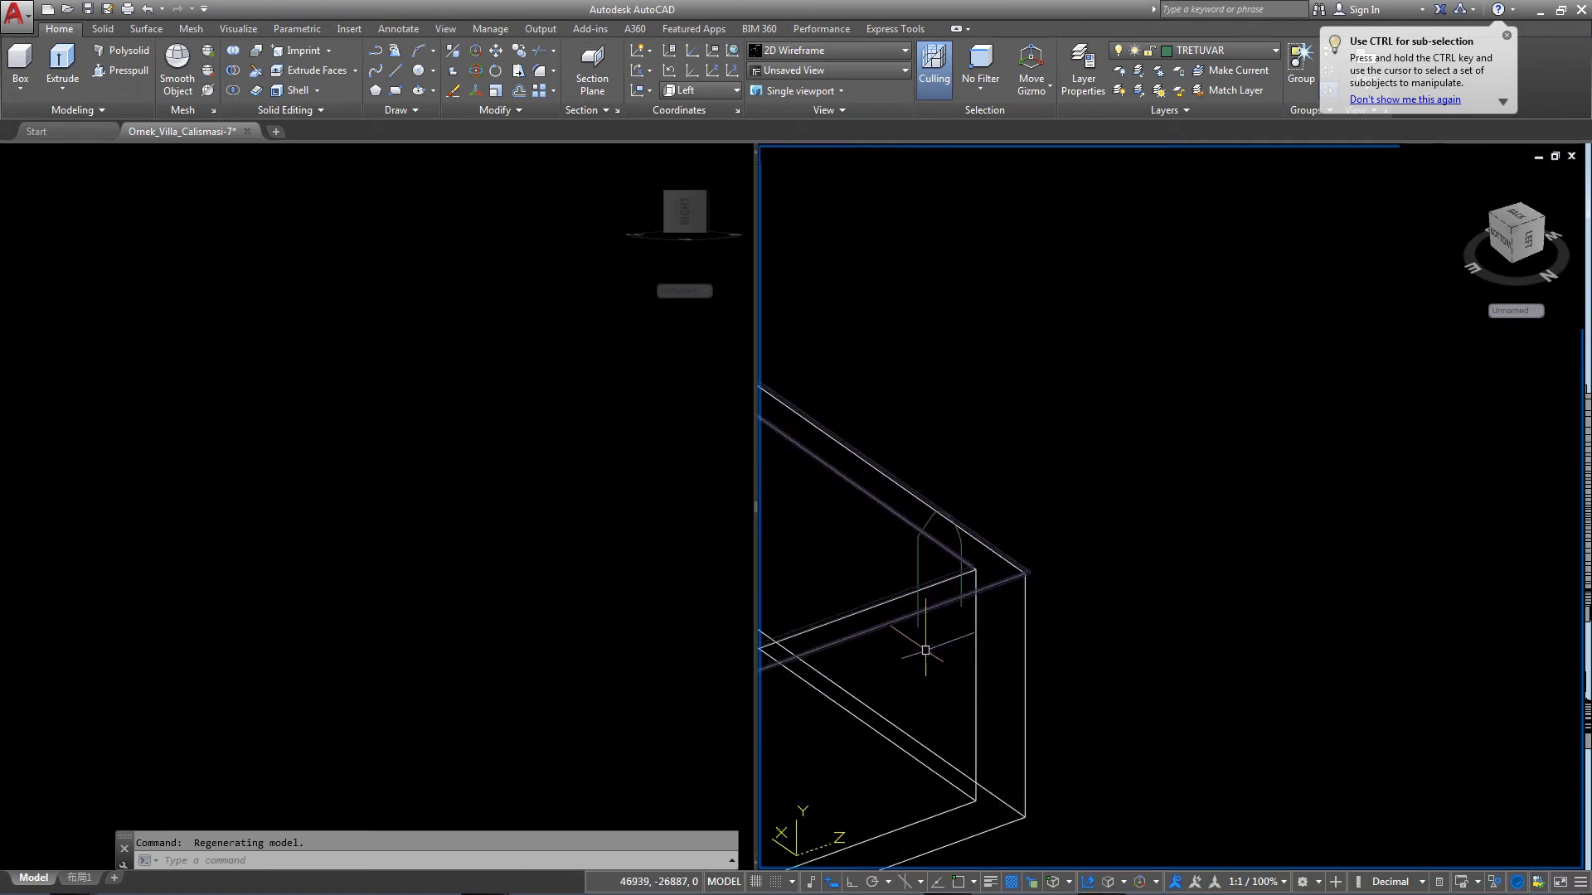
scroll(926, 650, "down", 3)
Shade the model in the Conceptual visual style and orbit around the handrail corner.
left_click(829, 49)
left_click(840, 106)
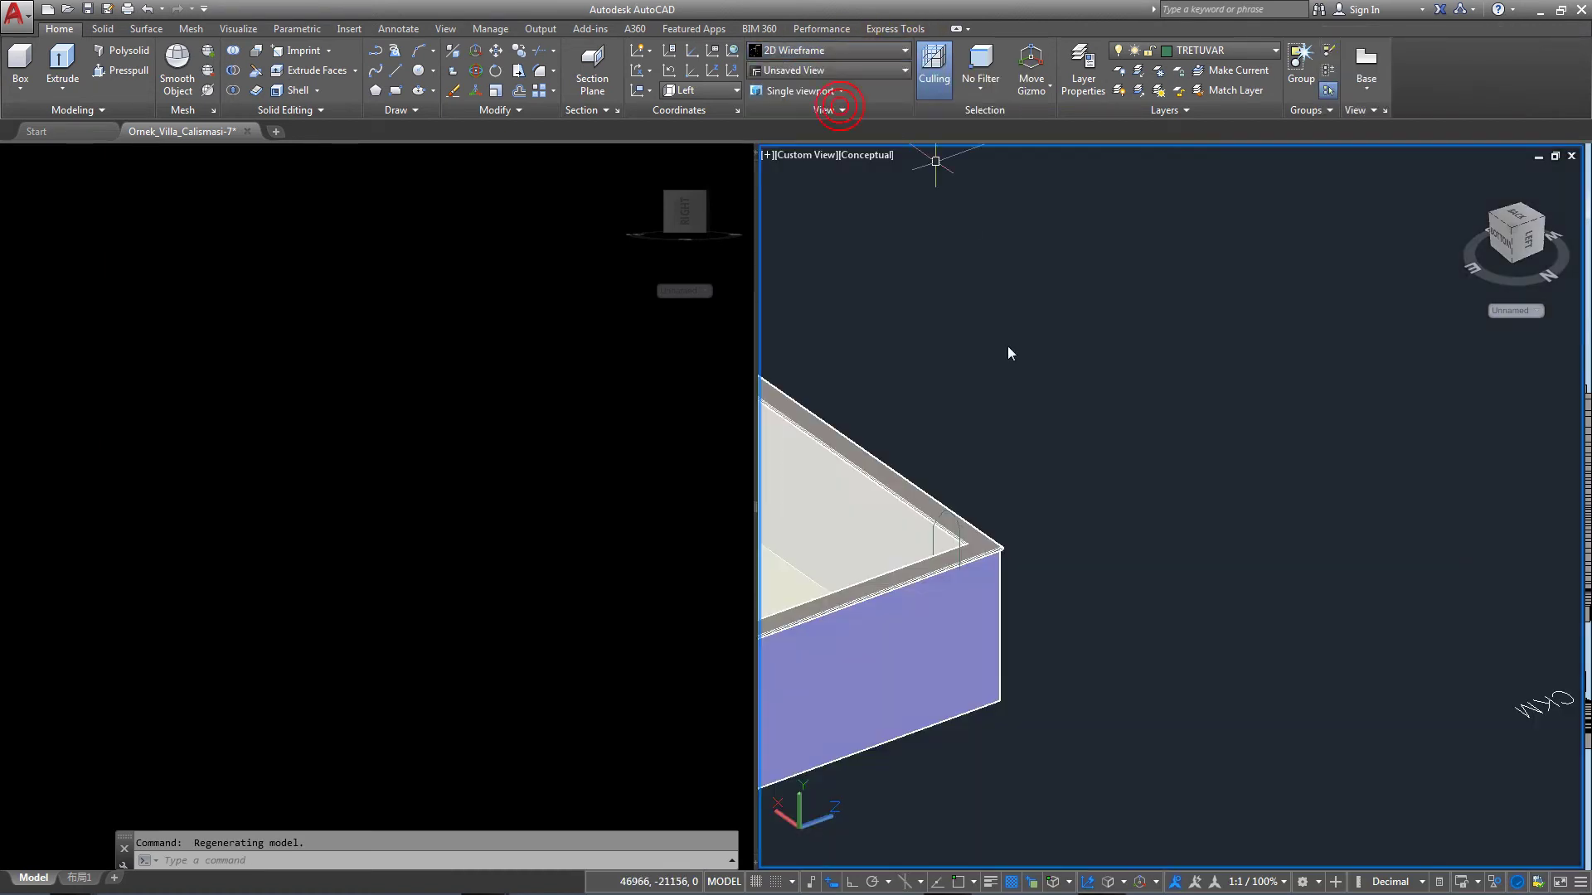
middle_click_drag(1008, 353, 1112, 409, "shift")
left_click(1092, 417)
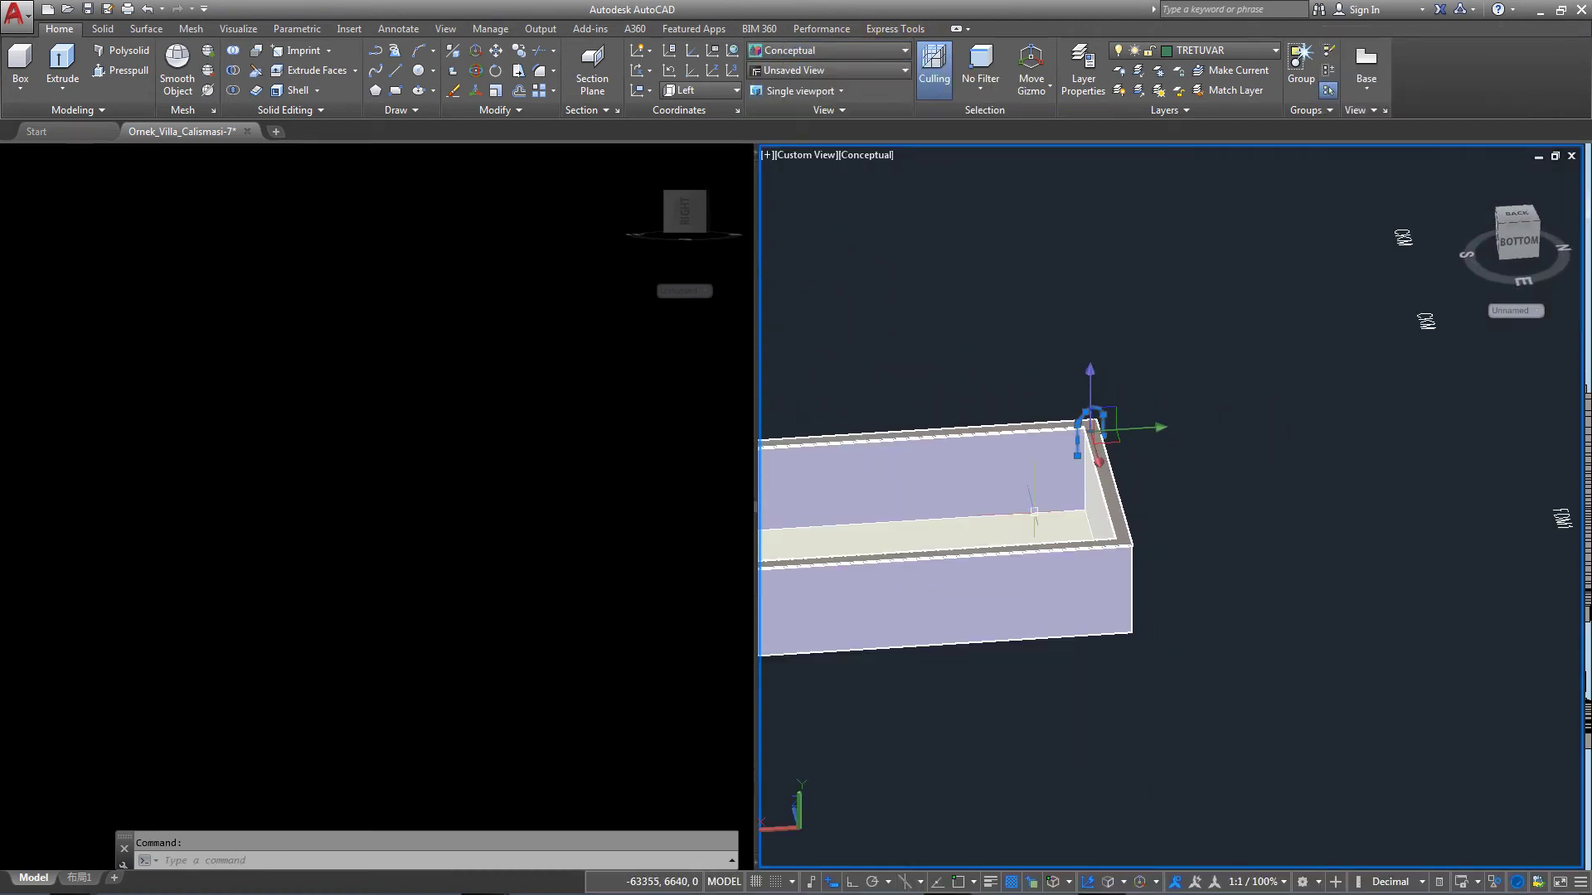
mouse_move(1034, 510)
middle_mouse_down("shift")
mouse_move(1082, 433)
mouse_move(1197, 393)
middle_mouse_up("shift")
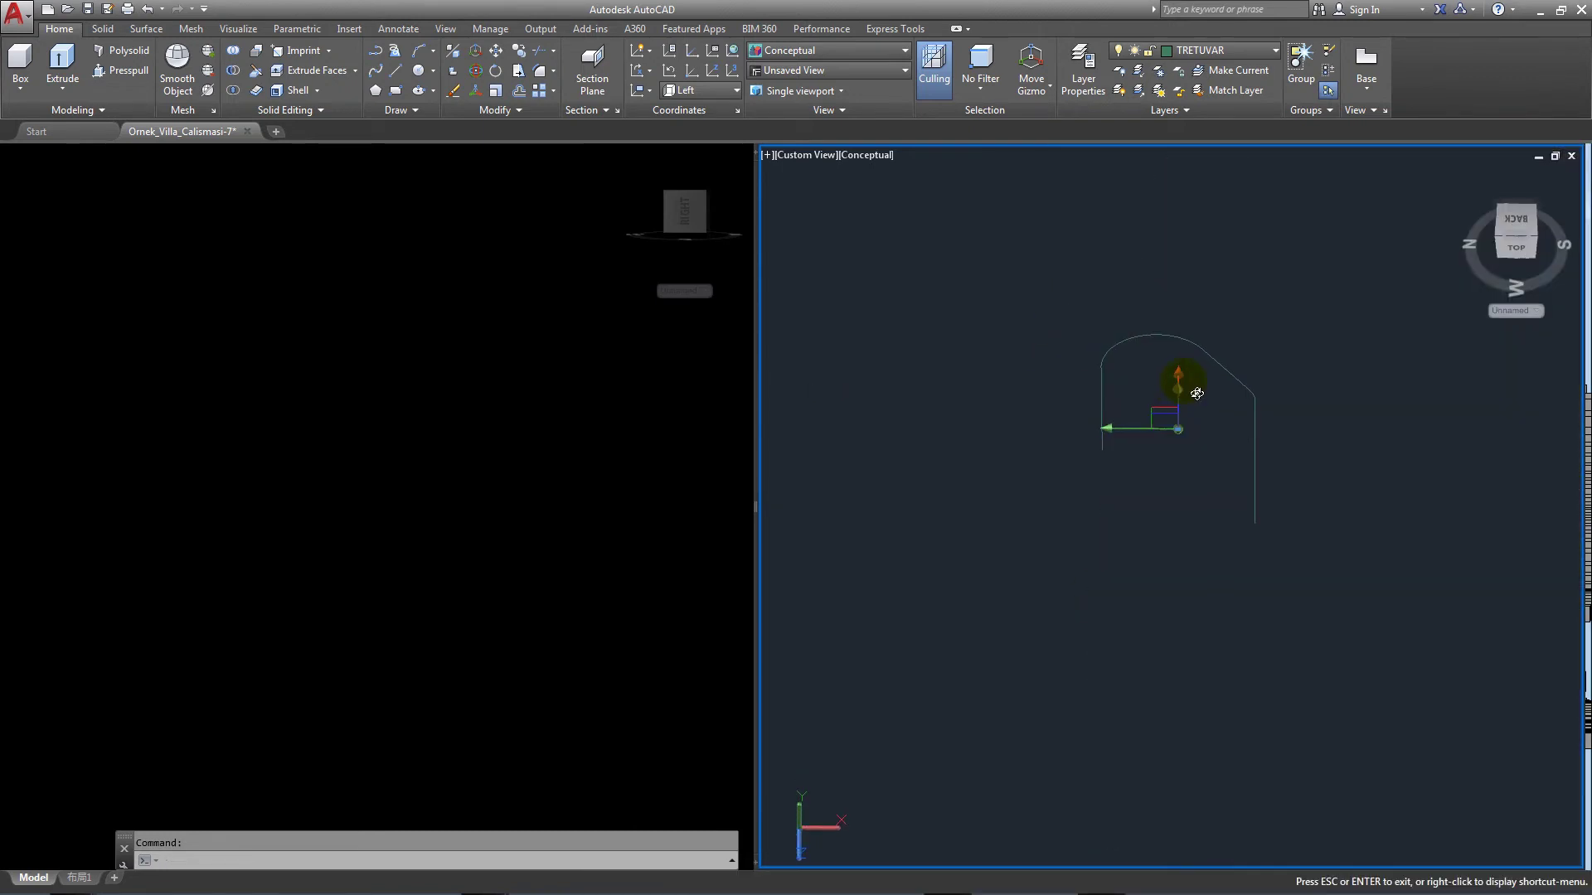
From the Left view, stretch the profile's right leg further outward with a crossing window.
left_click(1510, 241)
left_click(1348, 375)
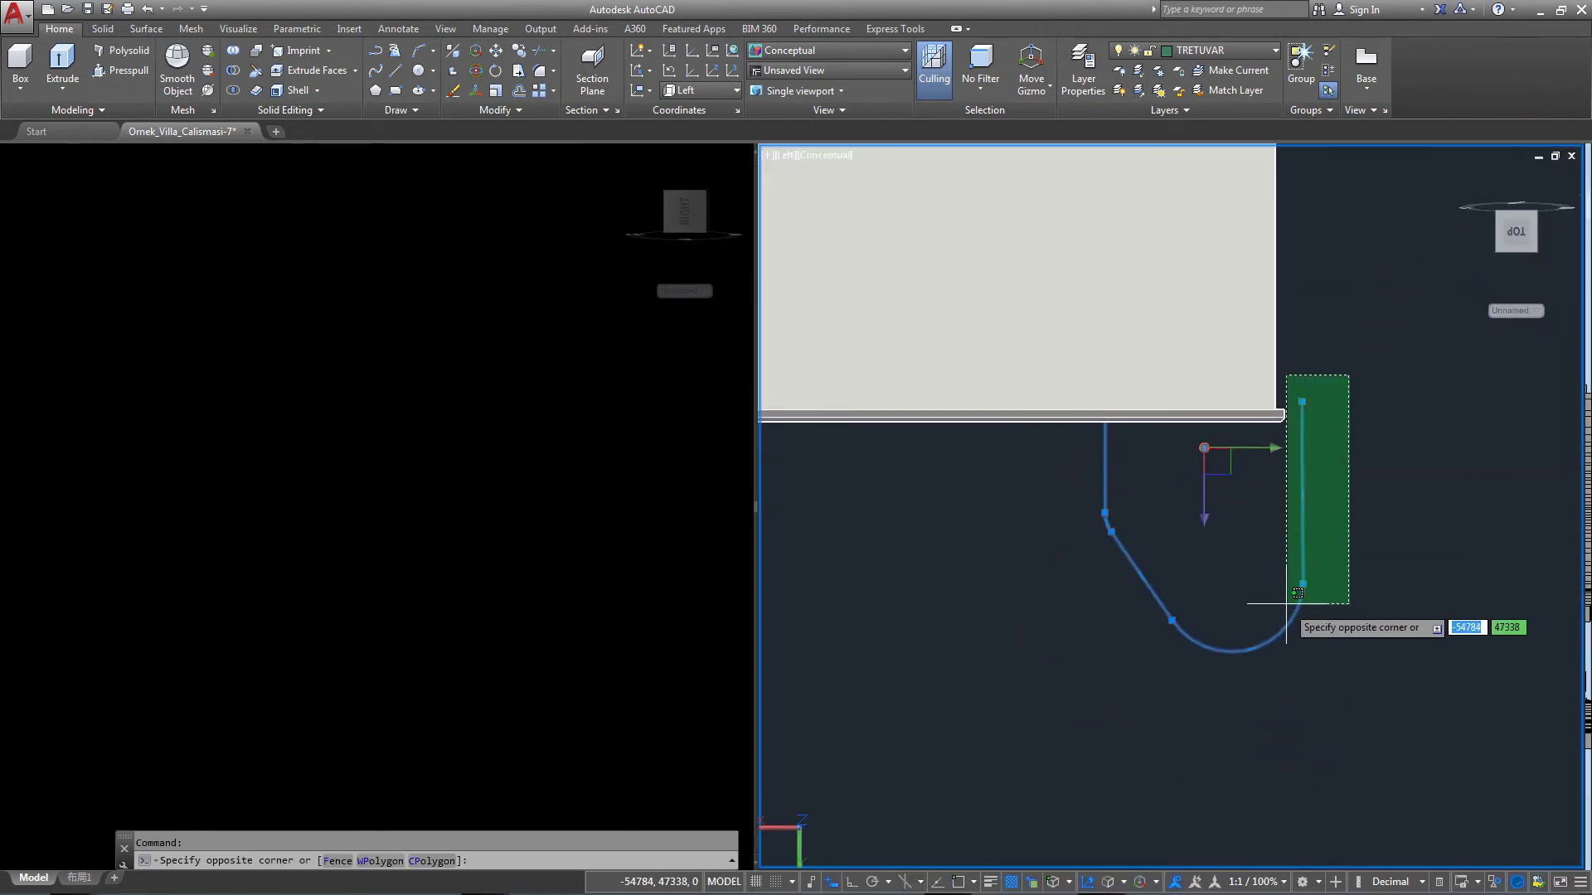
left_click(1287, 604)
key("Return")
left_click(1302, 497)
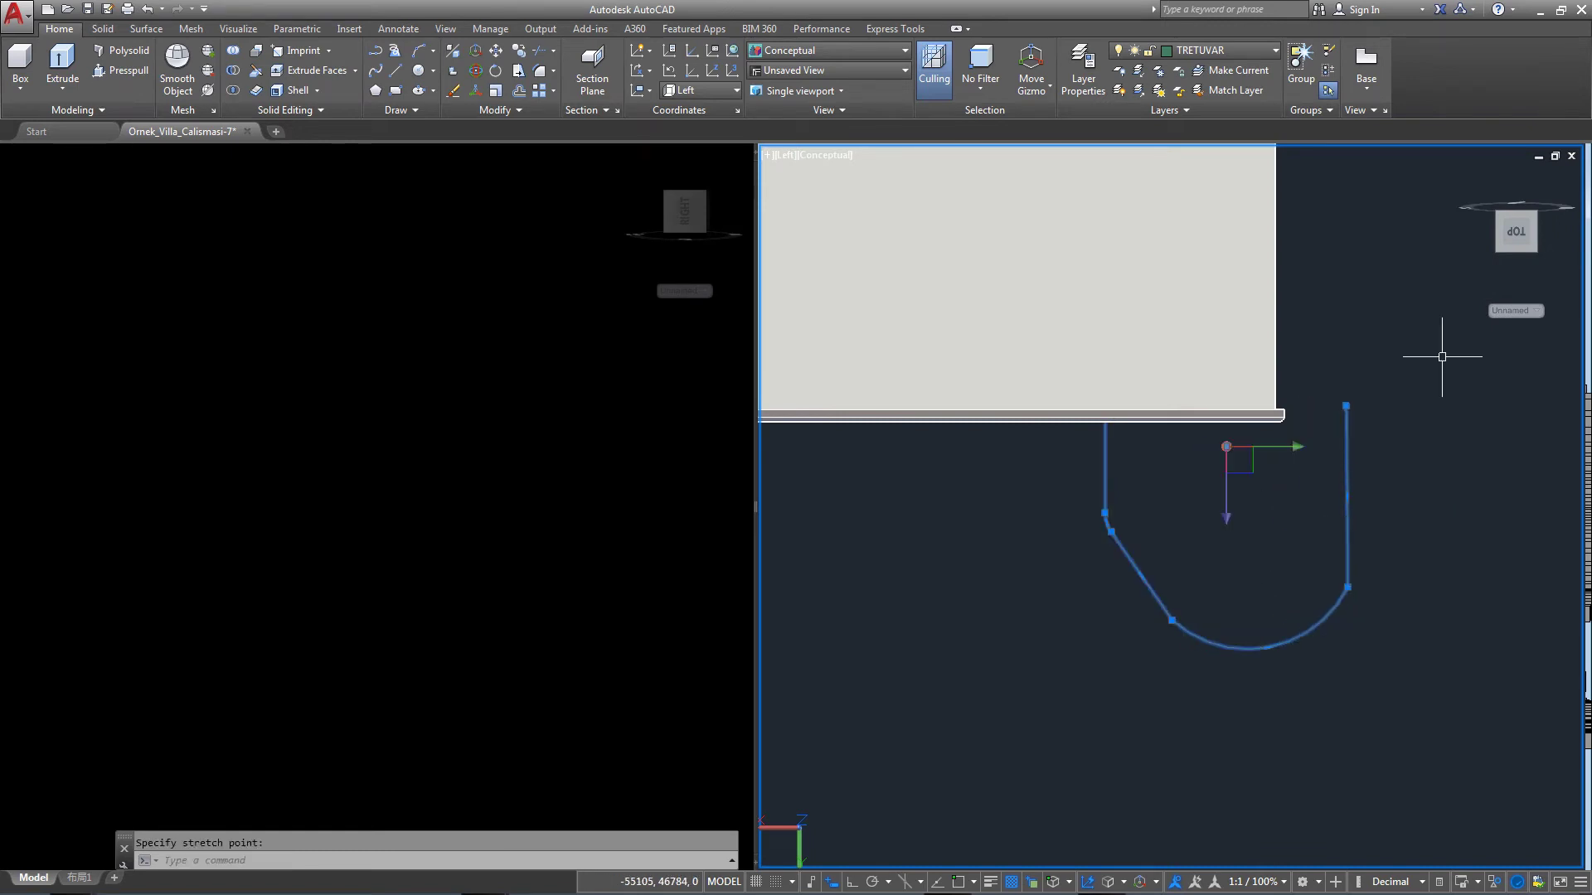
From the Right view, try stretching a bend point of the profile, then cancel.
left_click(1522, 266)
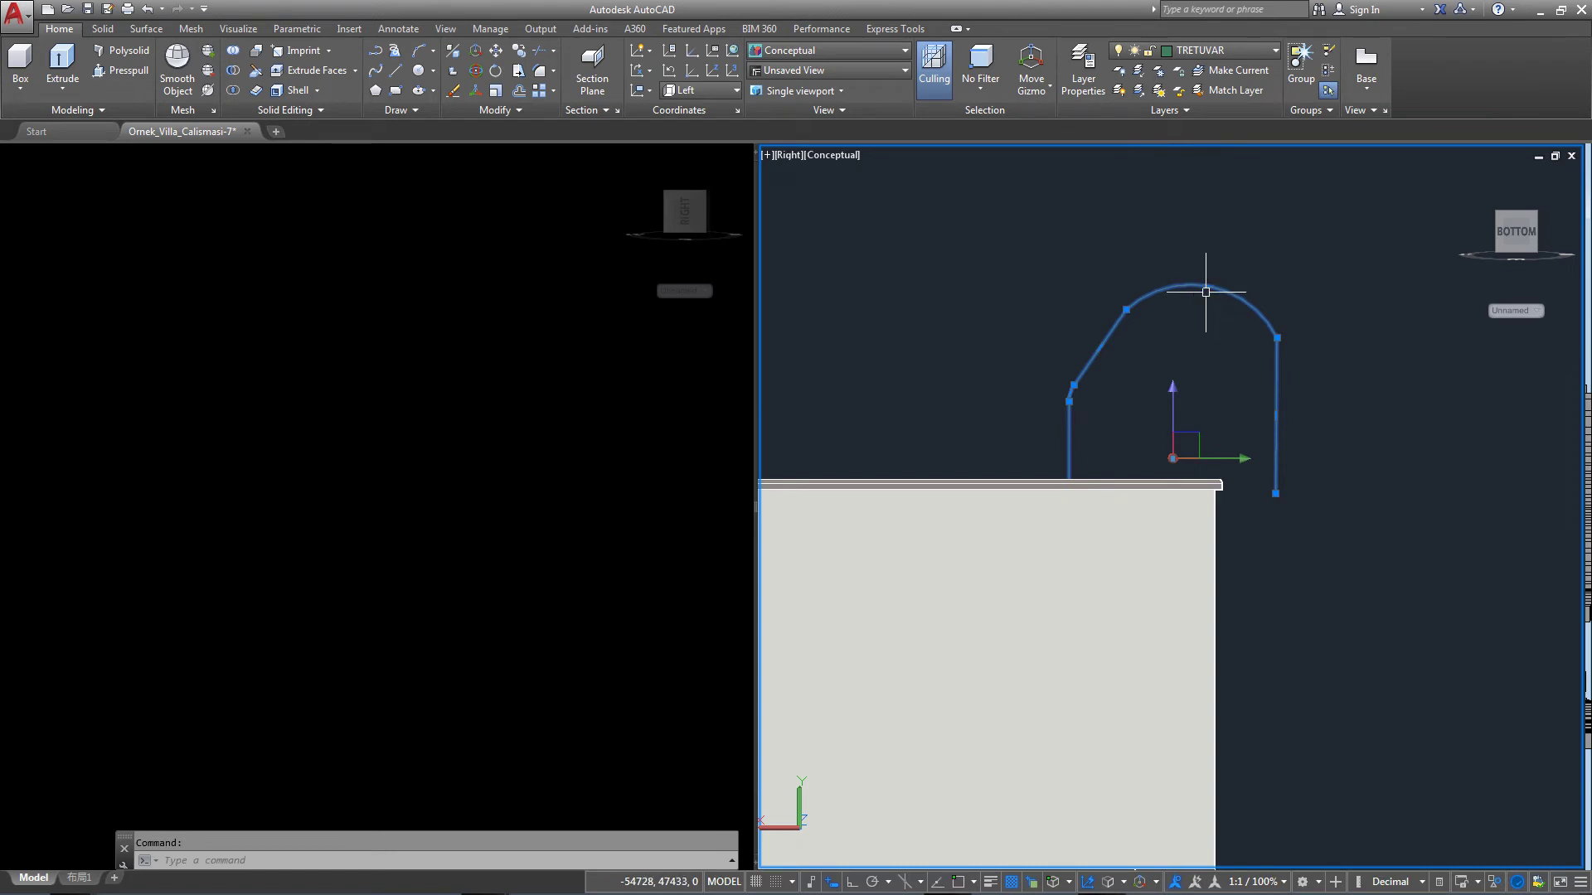
left_click(1205, 292)
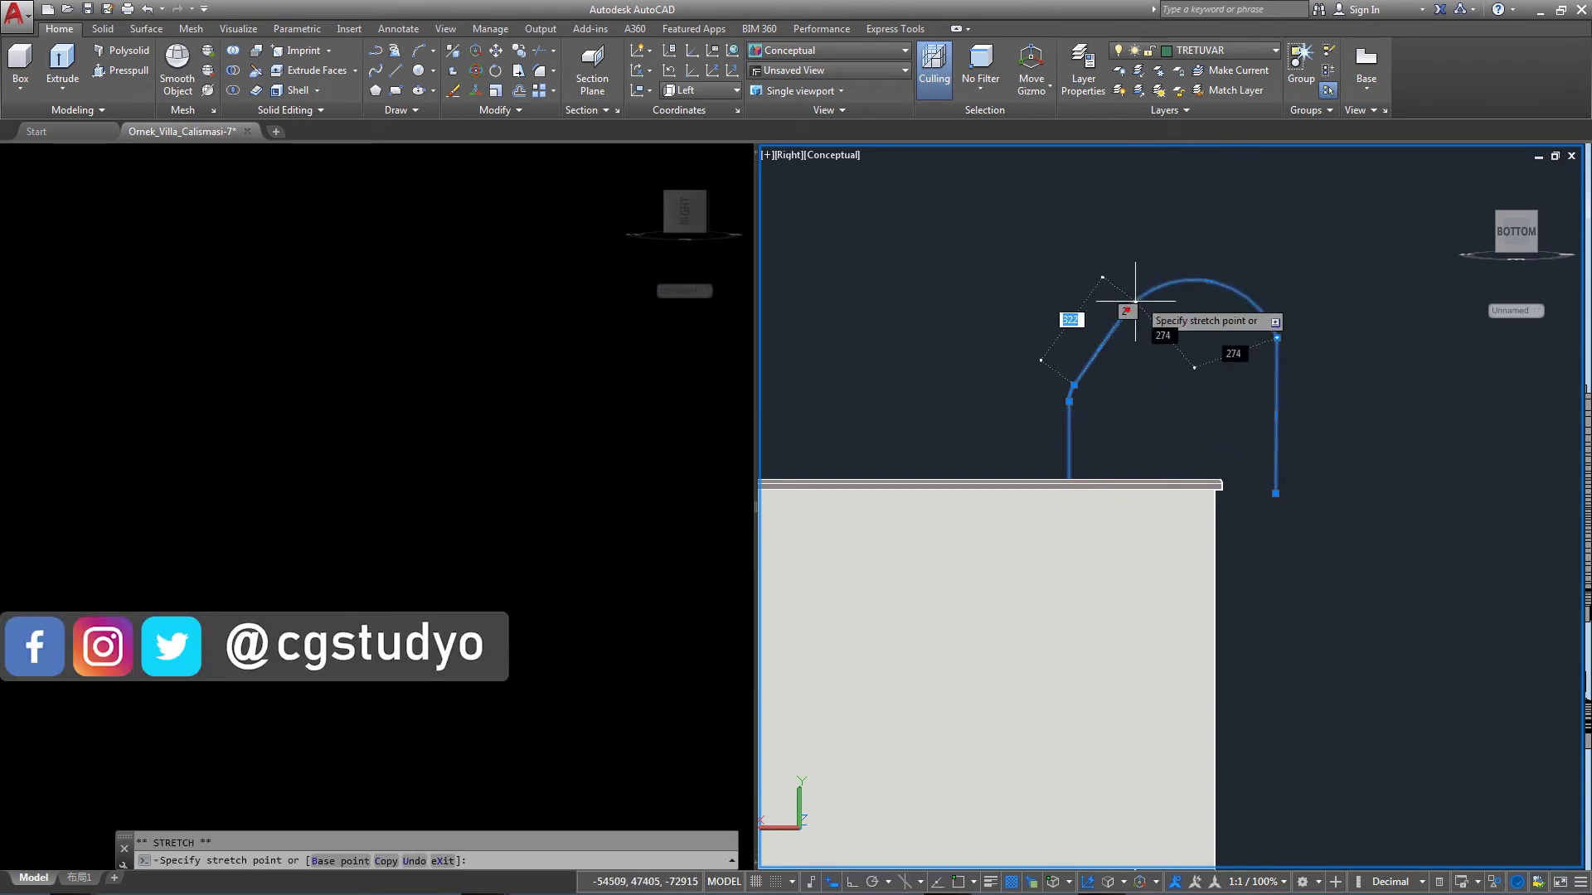
right_click(1143, 312)
key("Escape")
key("Escape")
scroll(1133, 380, "up", 3)
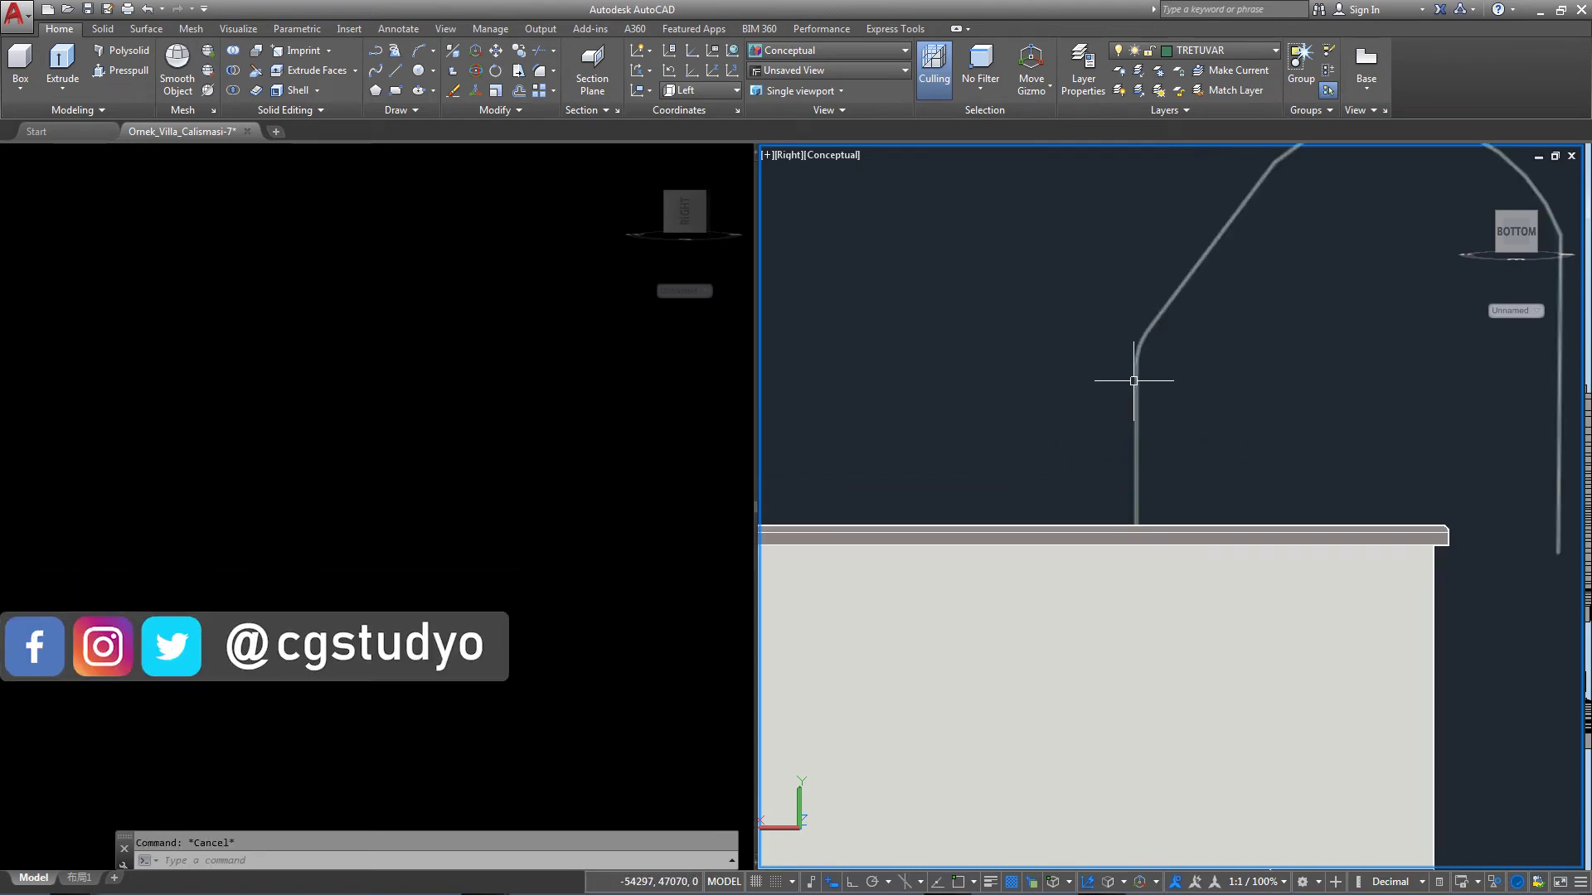
Pull the lower bend's midpoint grip outward to curve that segment into an arc.
left_click(1133, 381)
left_click(1135, 355)
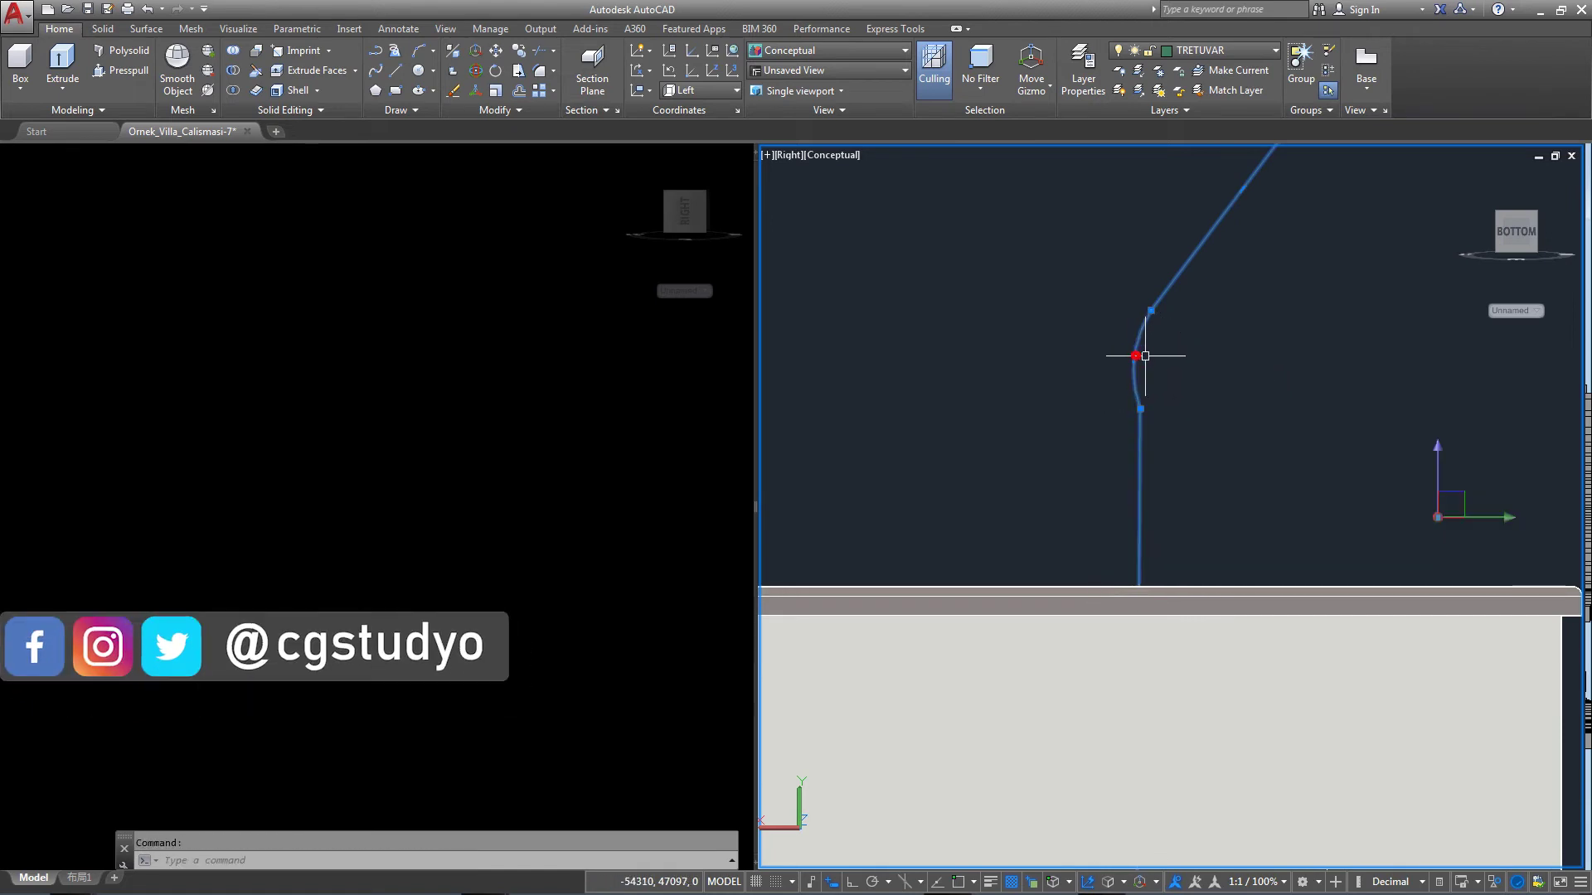
left_click(1134, 355)
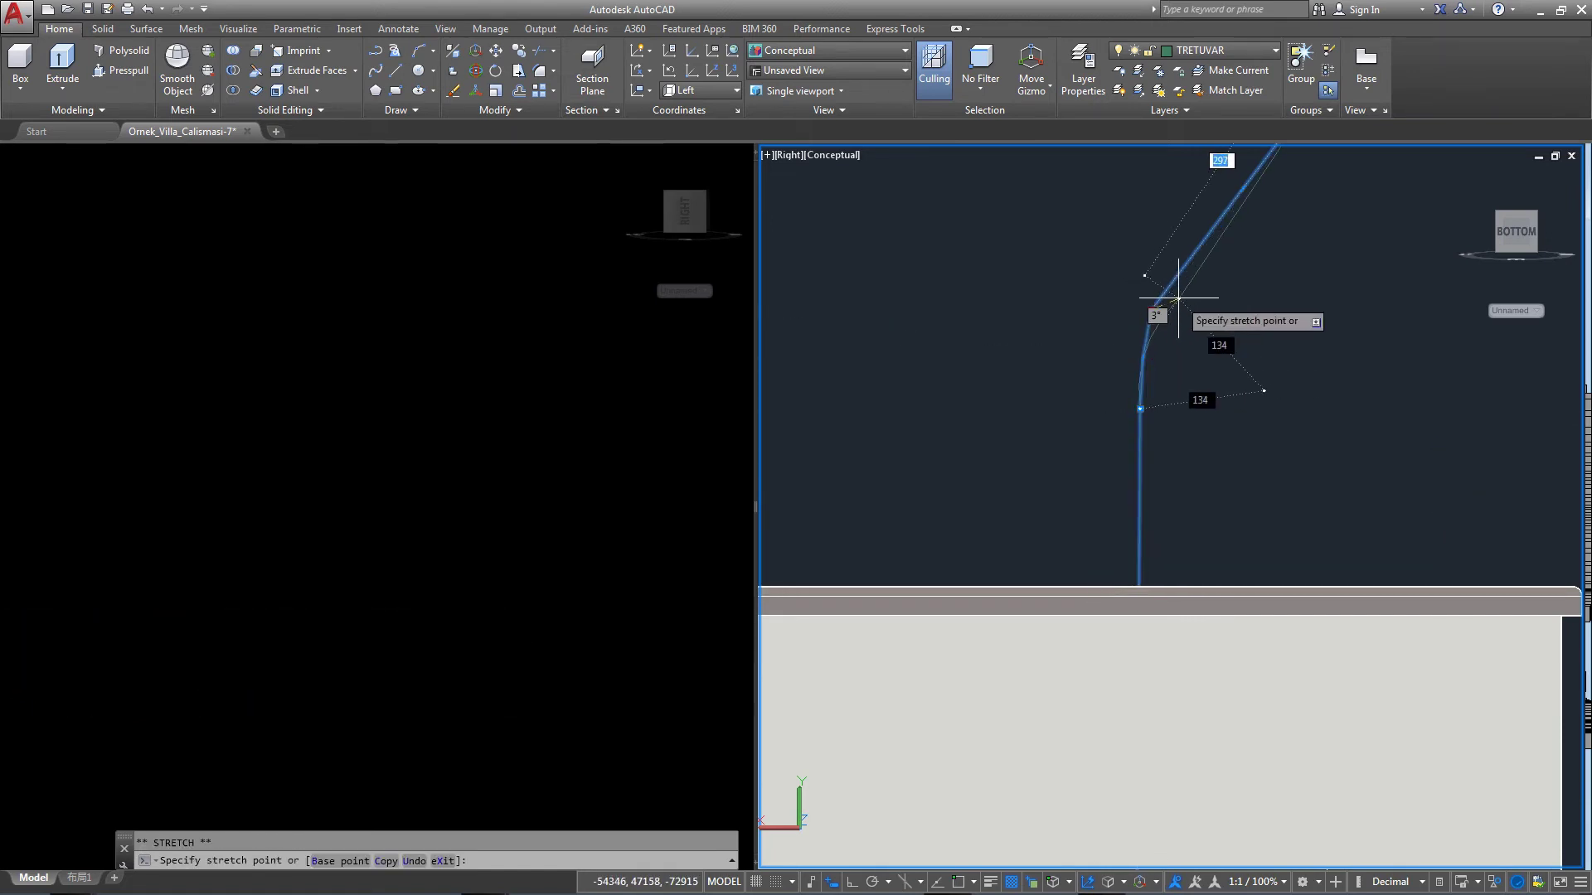
left_click(1178, 264)
key("Escape")
scroll(1144, 423, "down", 3)
scroll(1143, 376, "down", 2)
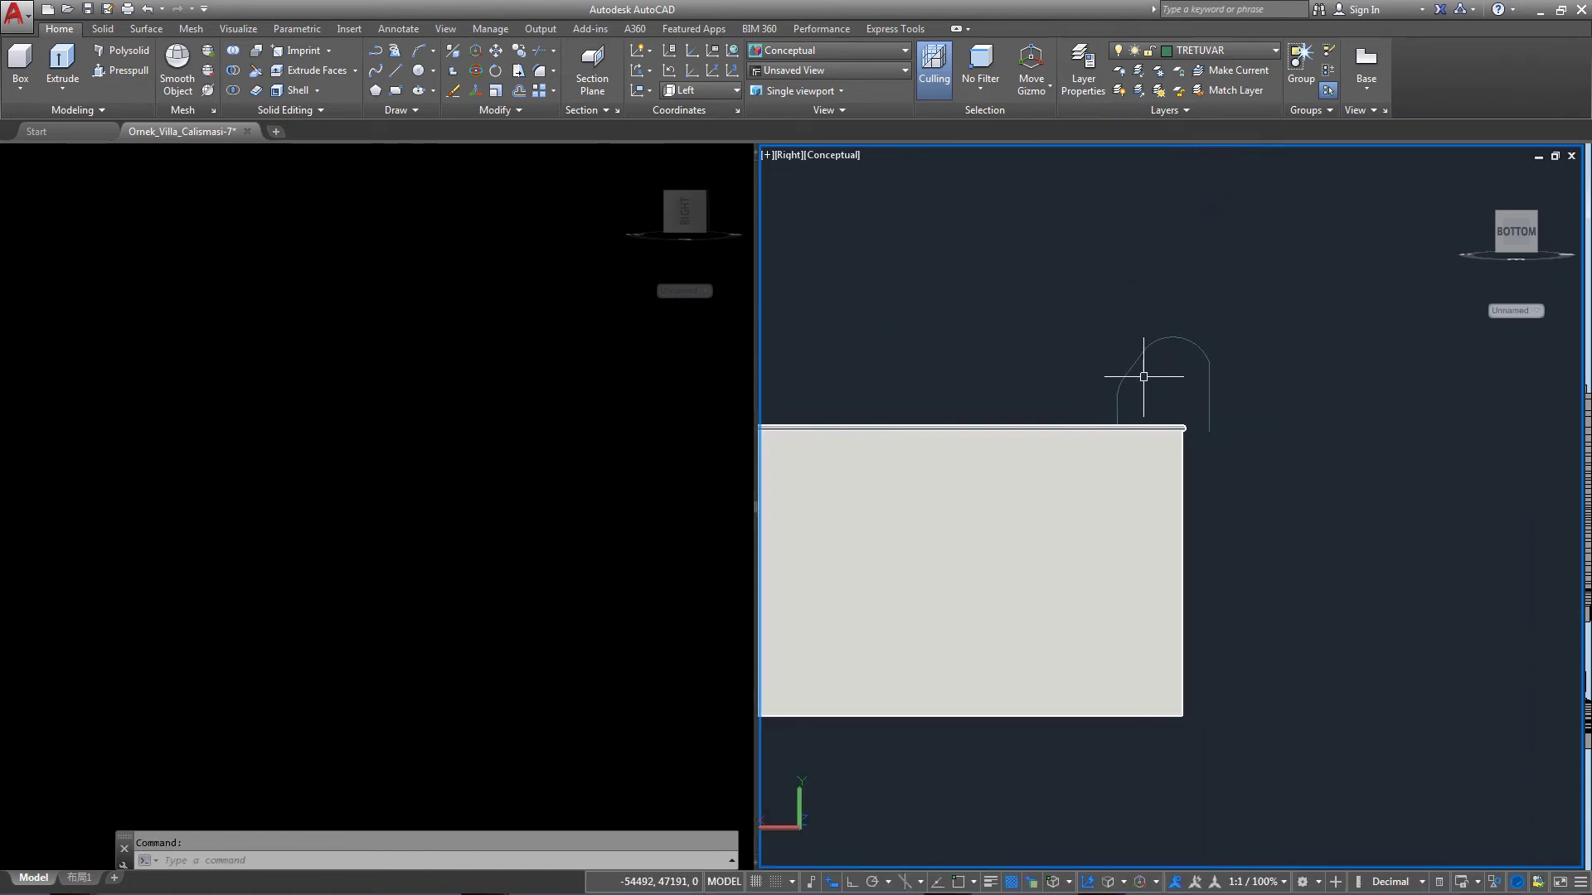
scroll(1161, 344, "up", 2)
Set the viewport to the Right view and draw a vertical line up the right leg to the profile's top.
left_click(1244, 433)
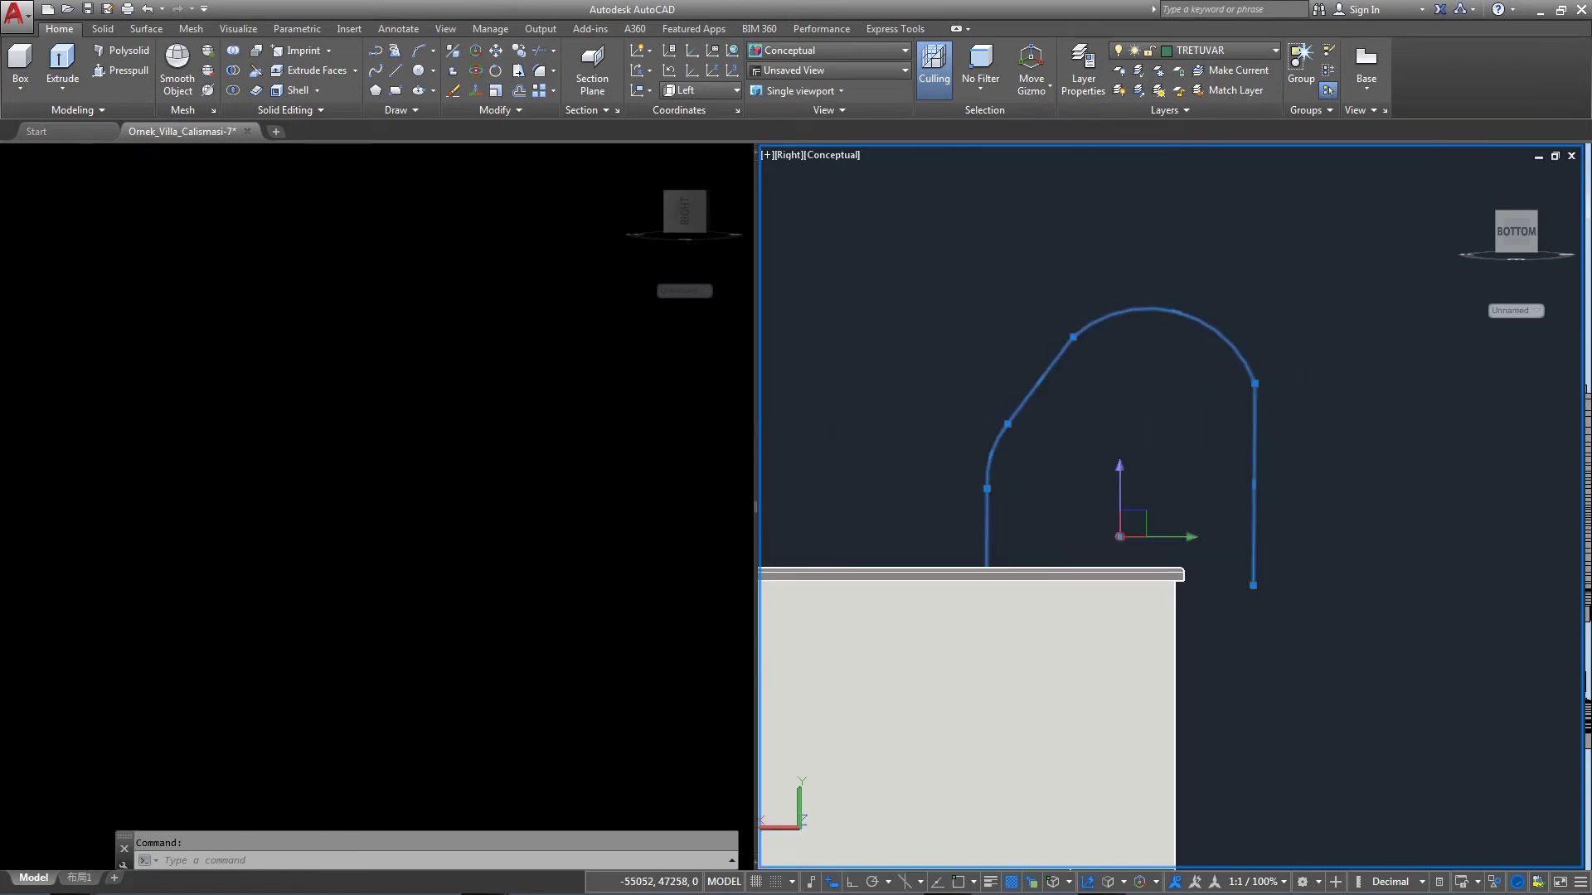
left_click(792, 155)
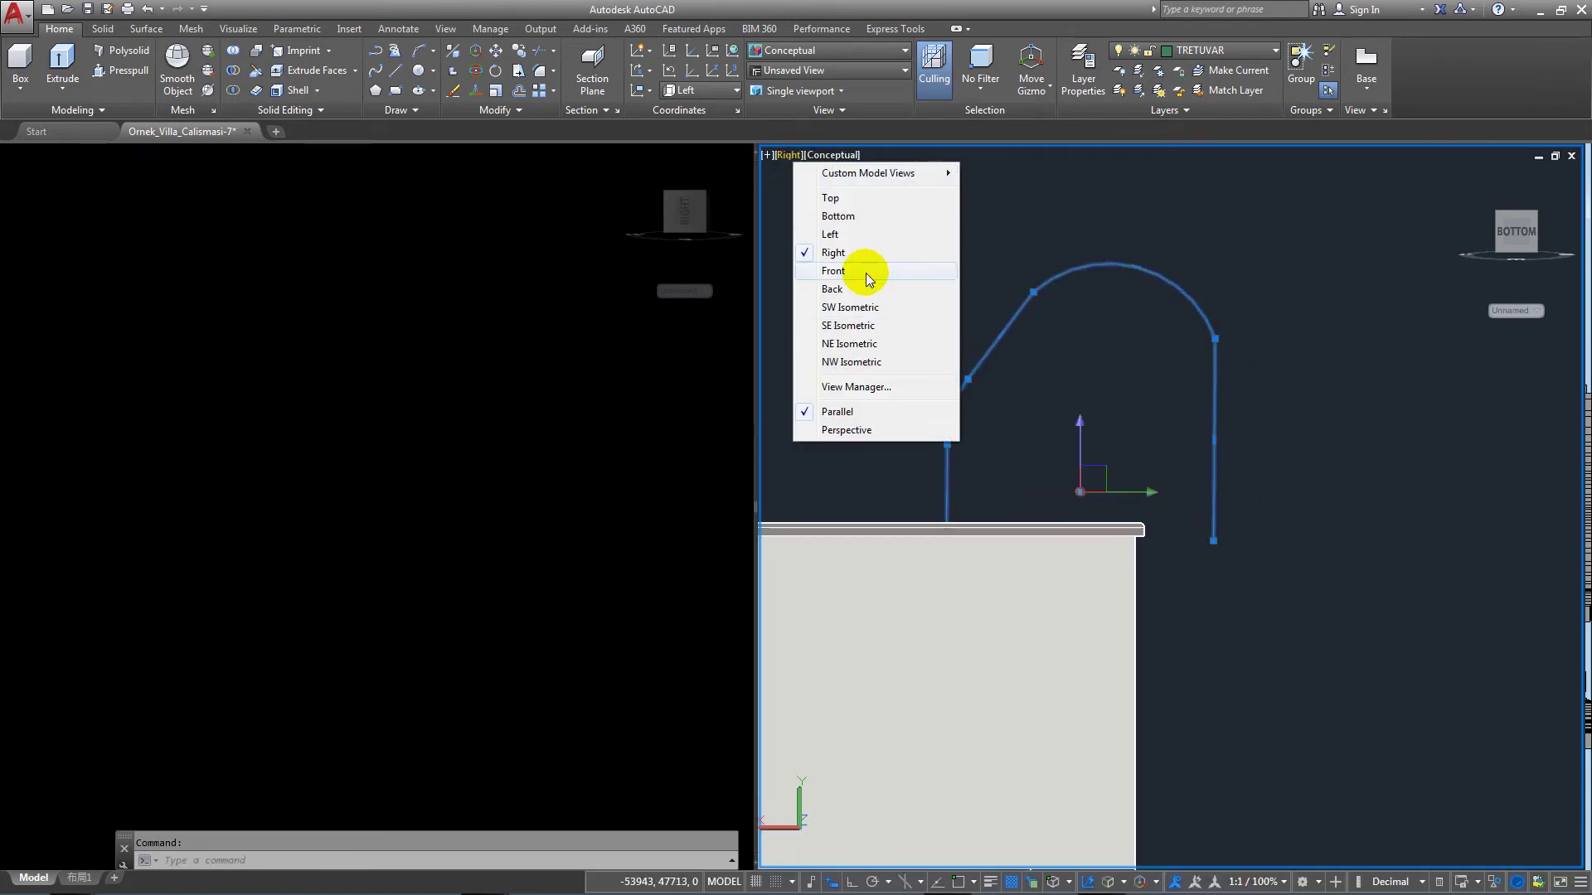
left_click(835, 252)
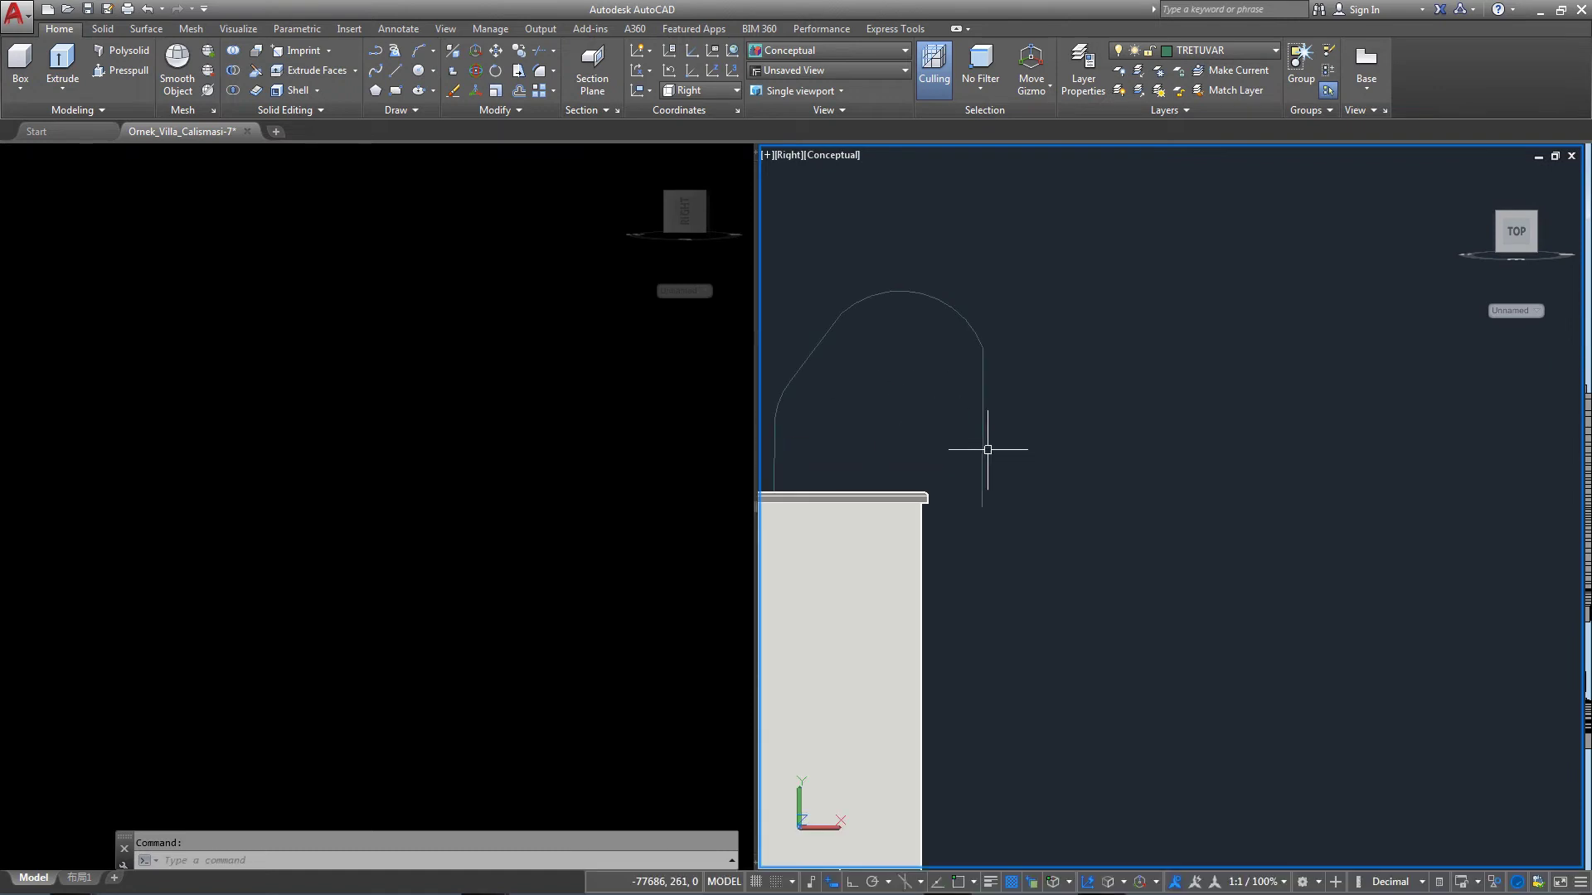
scroll(987, 449, "up", 1)
scroll(981, 434, "up", 2)
left_click(395, 70)
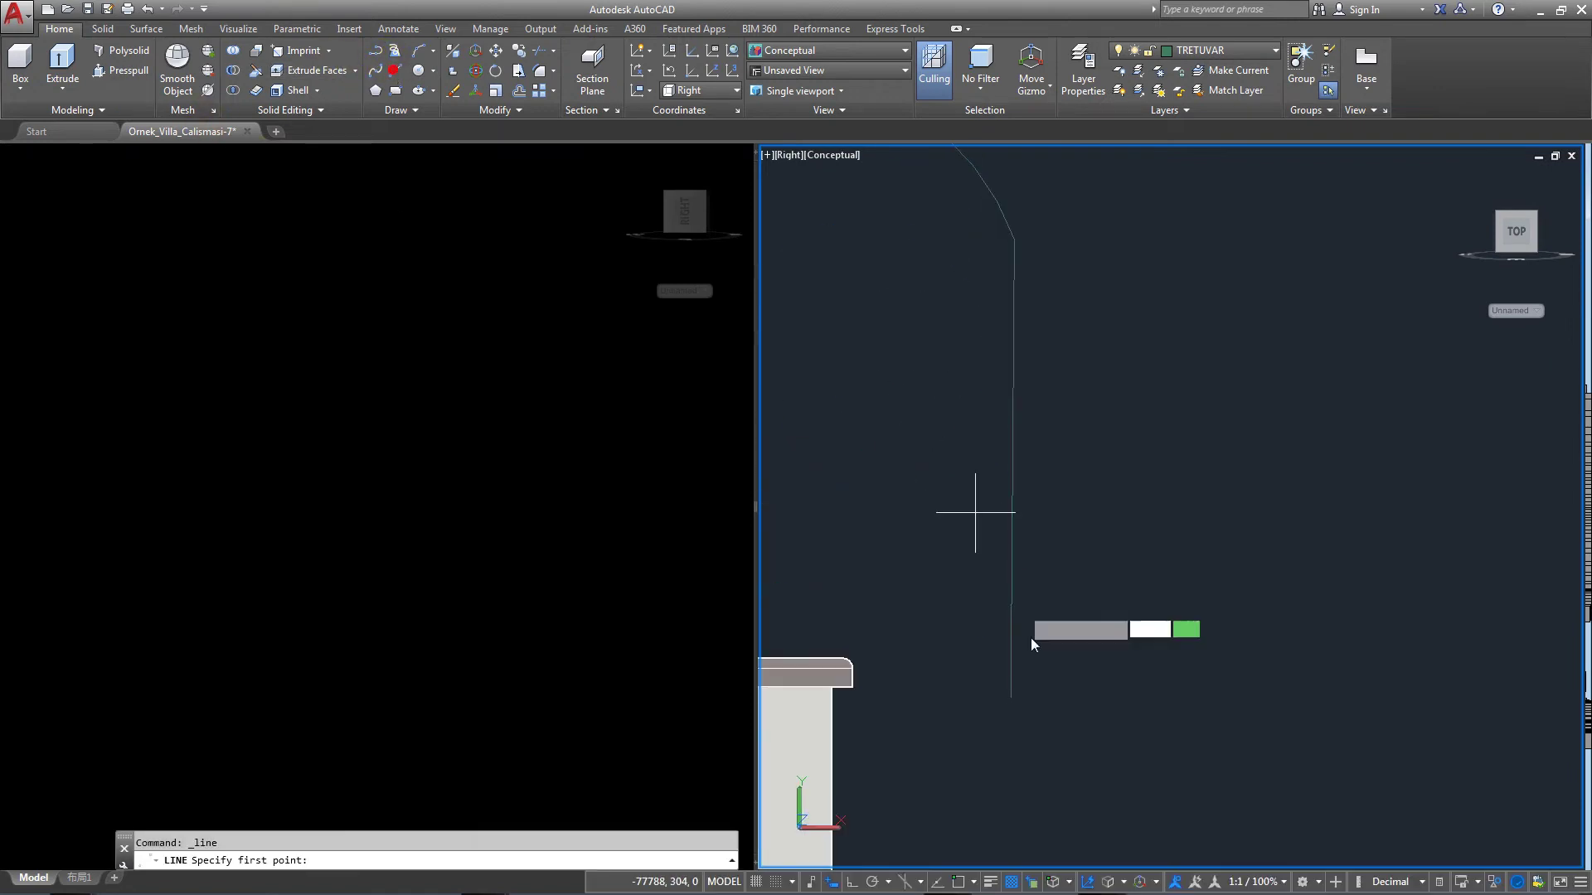
left_click(985, 697)
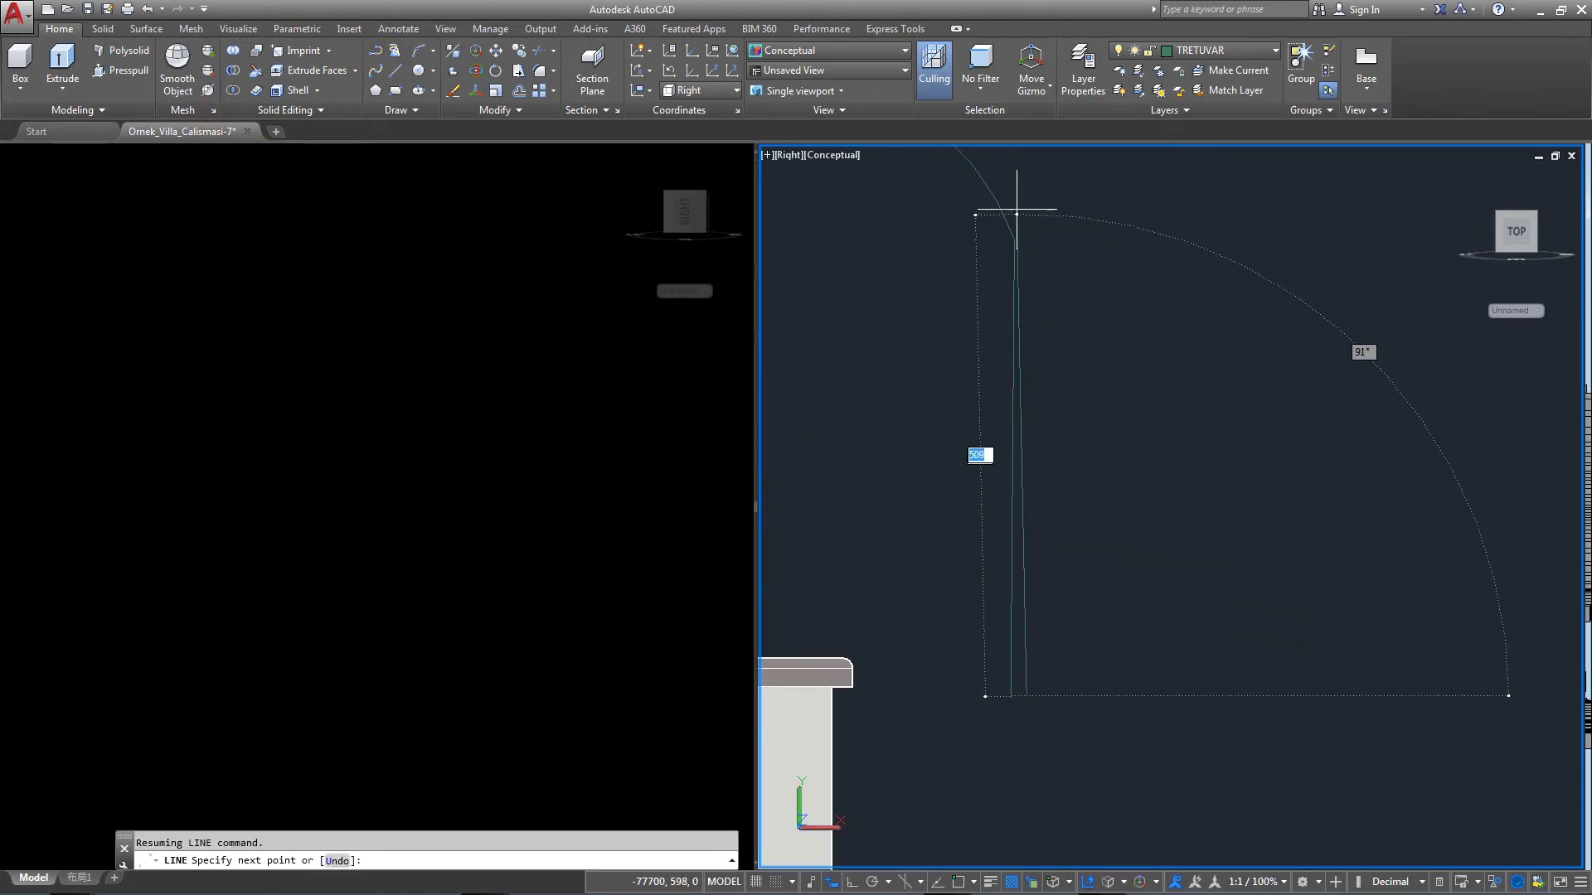
left_click(1014, 238)
key("Return")
Grip the new line's bottom endpoint, cancel the stretch, and begin a window around the profile.
left_click(1013, 415)
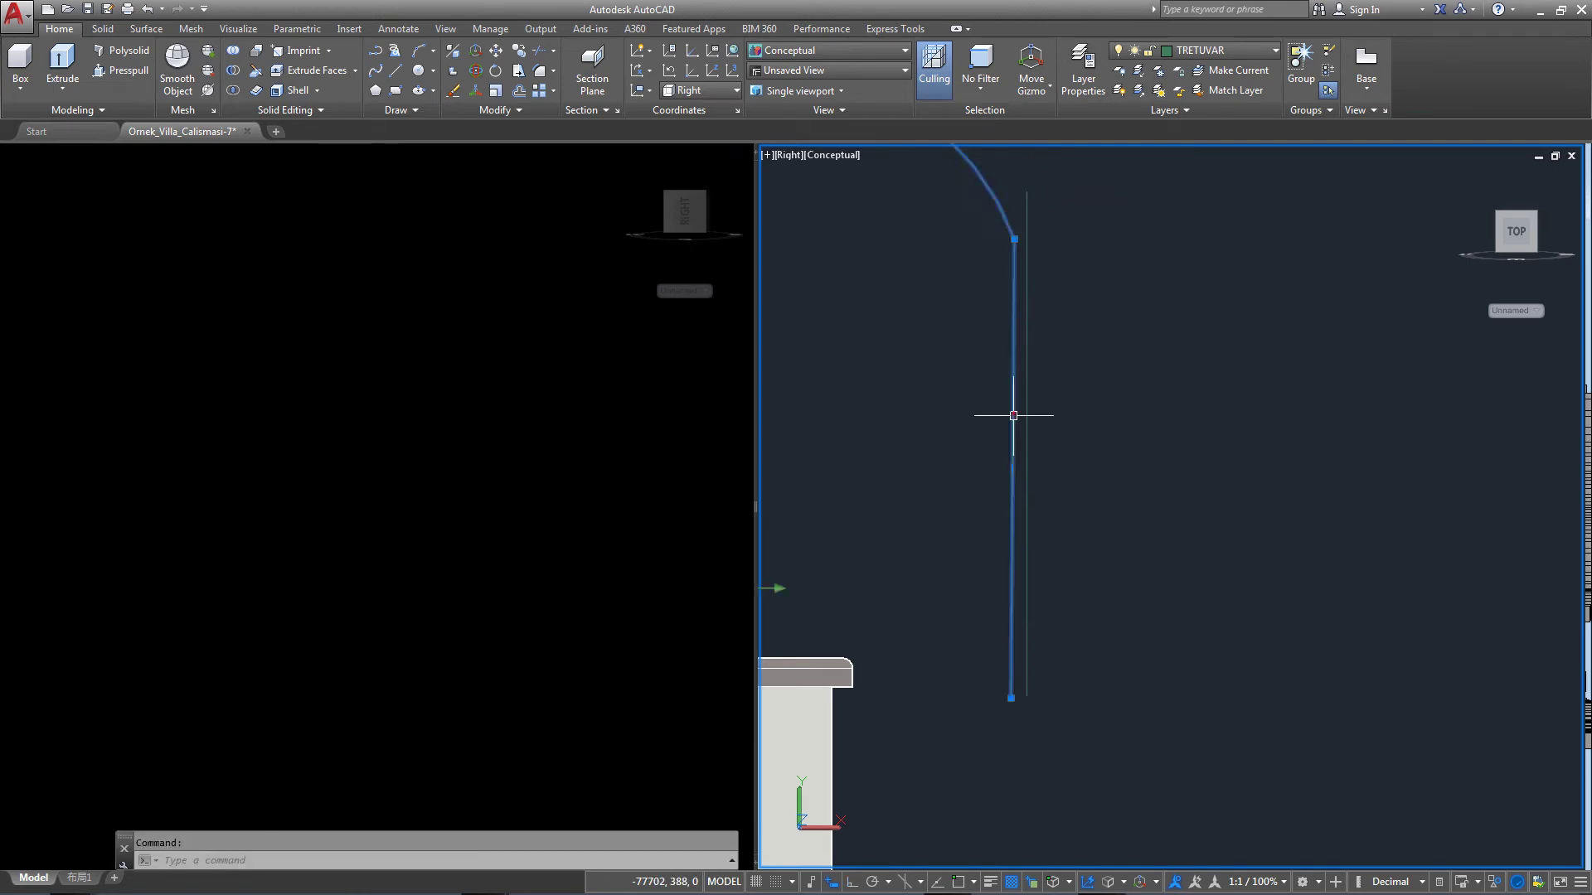
left_click(1011, 698)
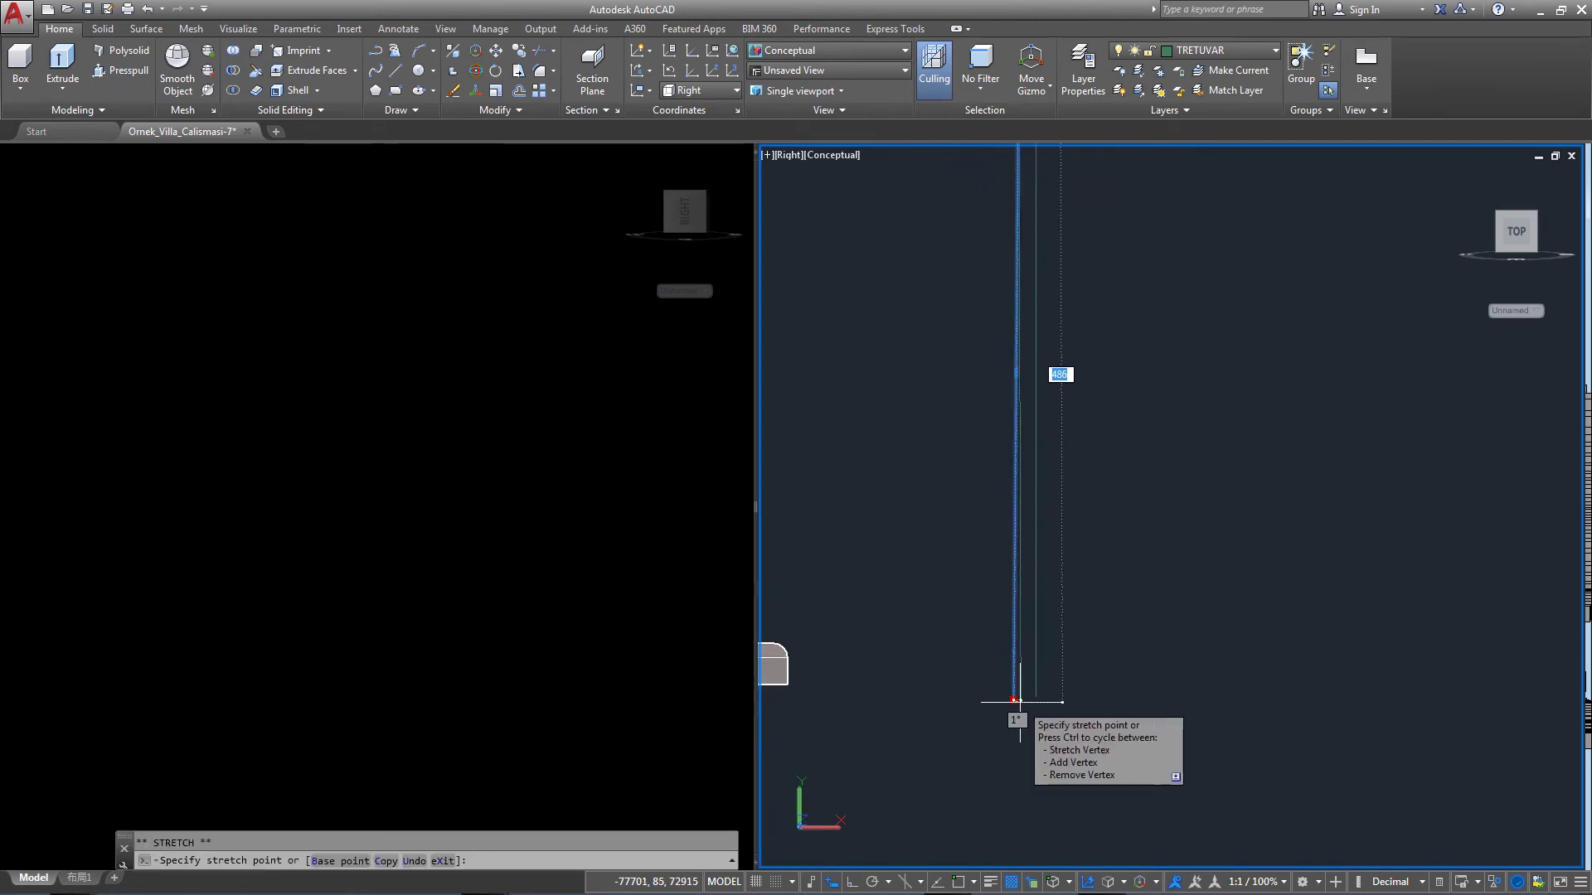
scroll(1014, 696, "up", 2)
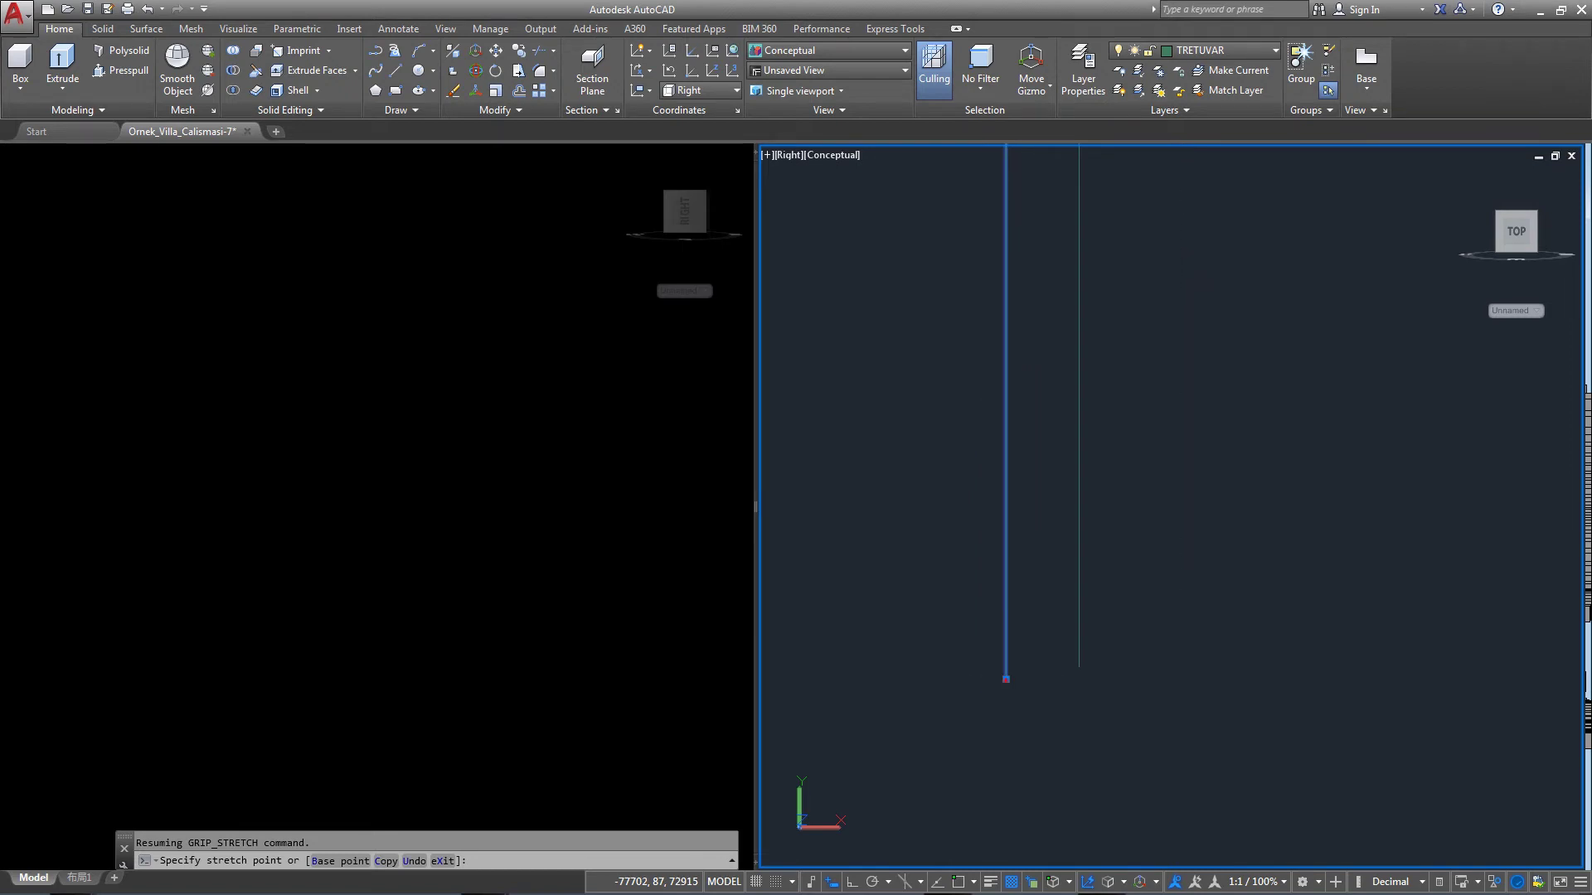
key("Escape")
scroll(1115, 489, "down", 3)
scroll(1135, 417, "up", 2)
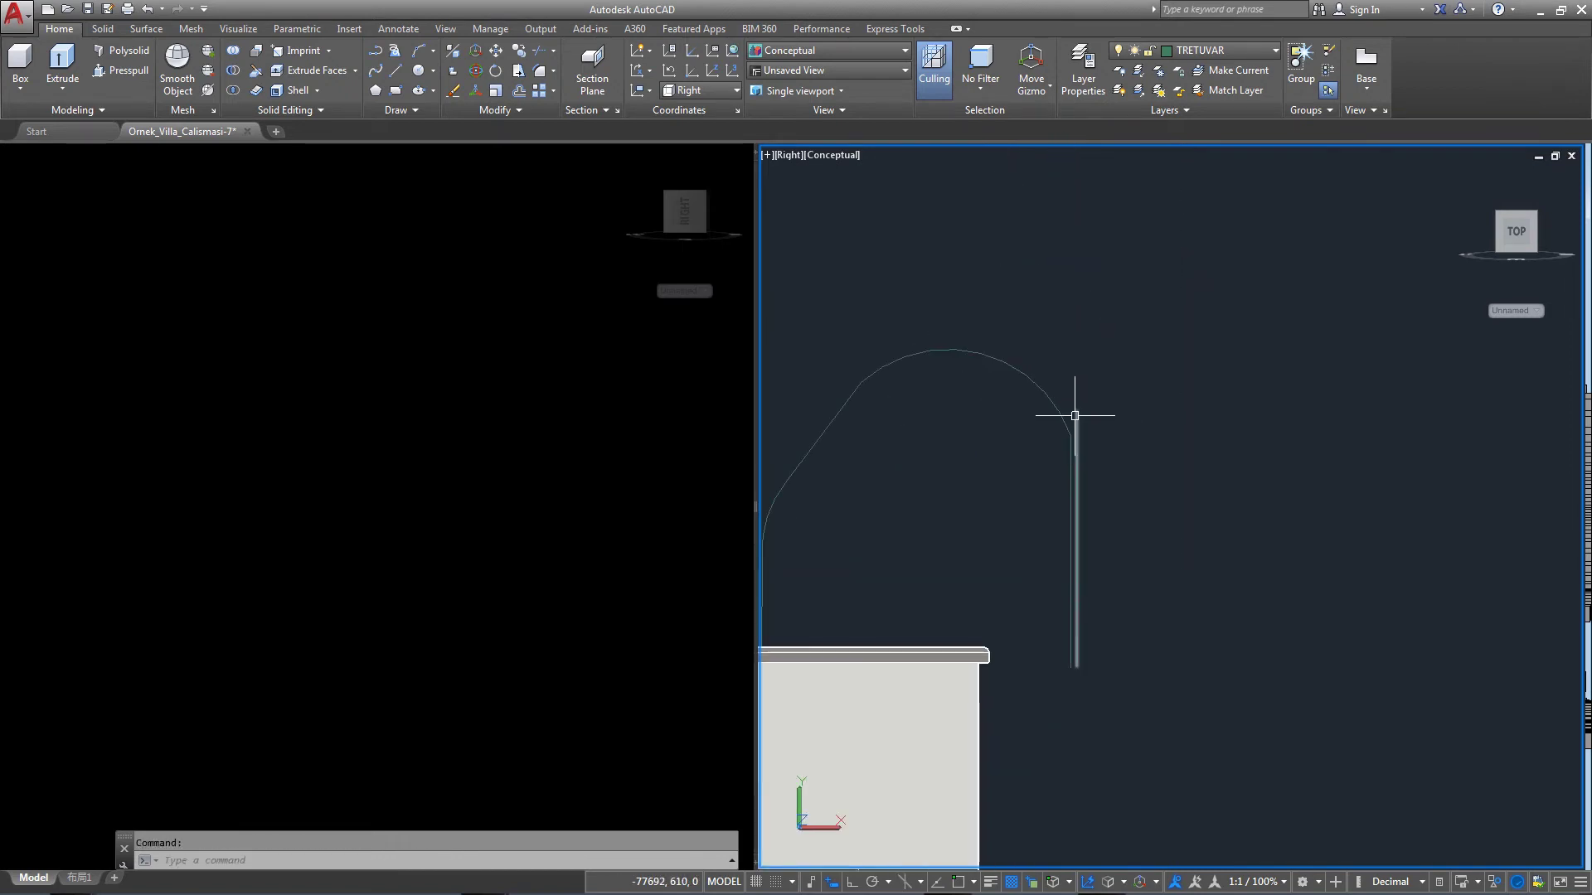
left_click(1050, 410)
Orbit into a 3D view of the profile and pool edge and start a circle.
left_click(1040, 365)
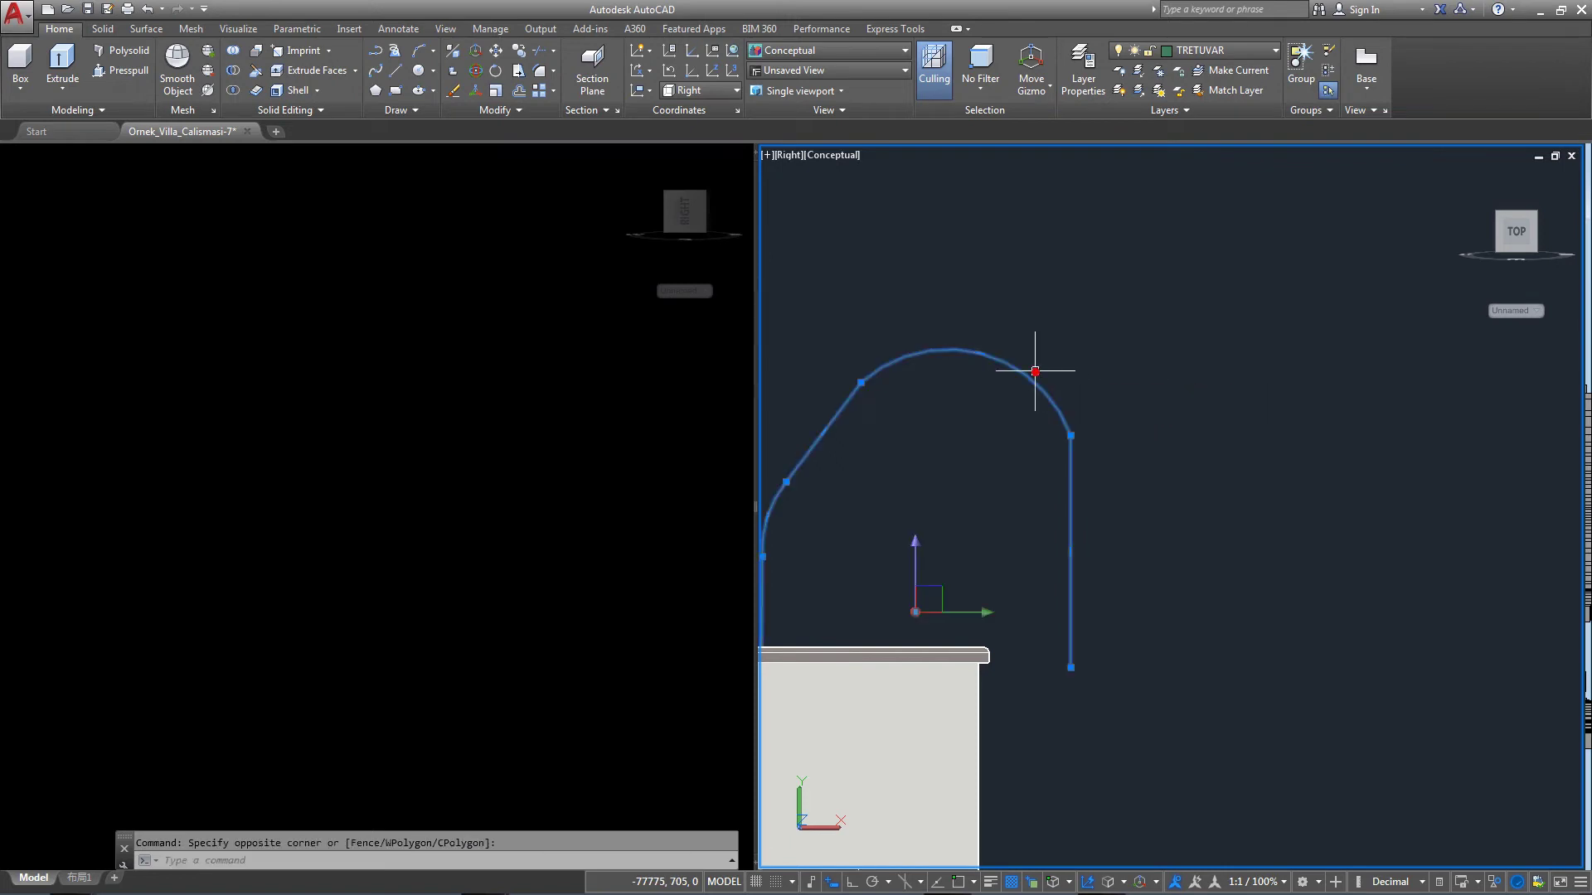
mouse_move(1041, 366)
middle_mouse_down("shift")
mouse_move(1154, 597)
mouse_move(995, 445)
middle_mouse_up("shift")
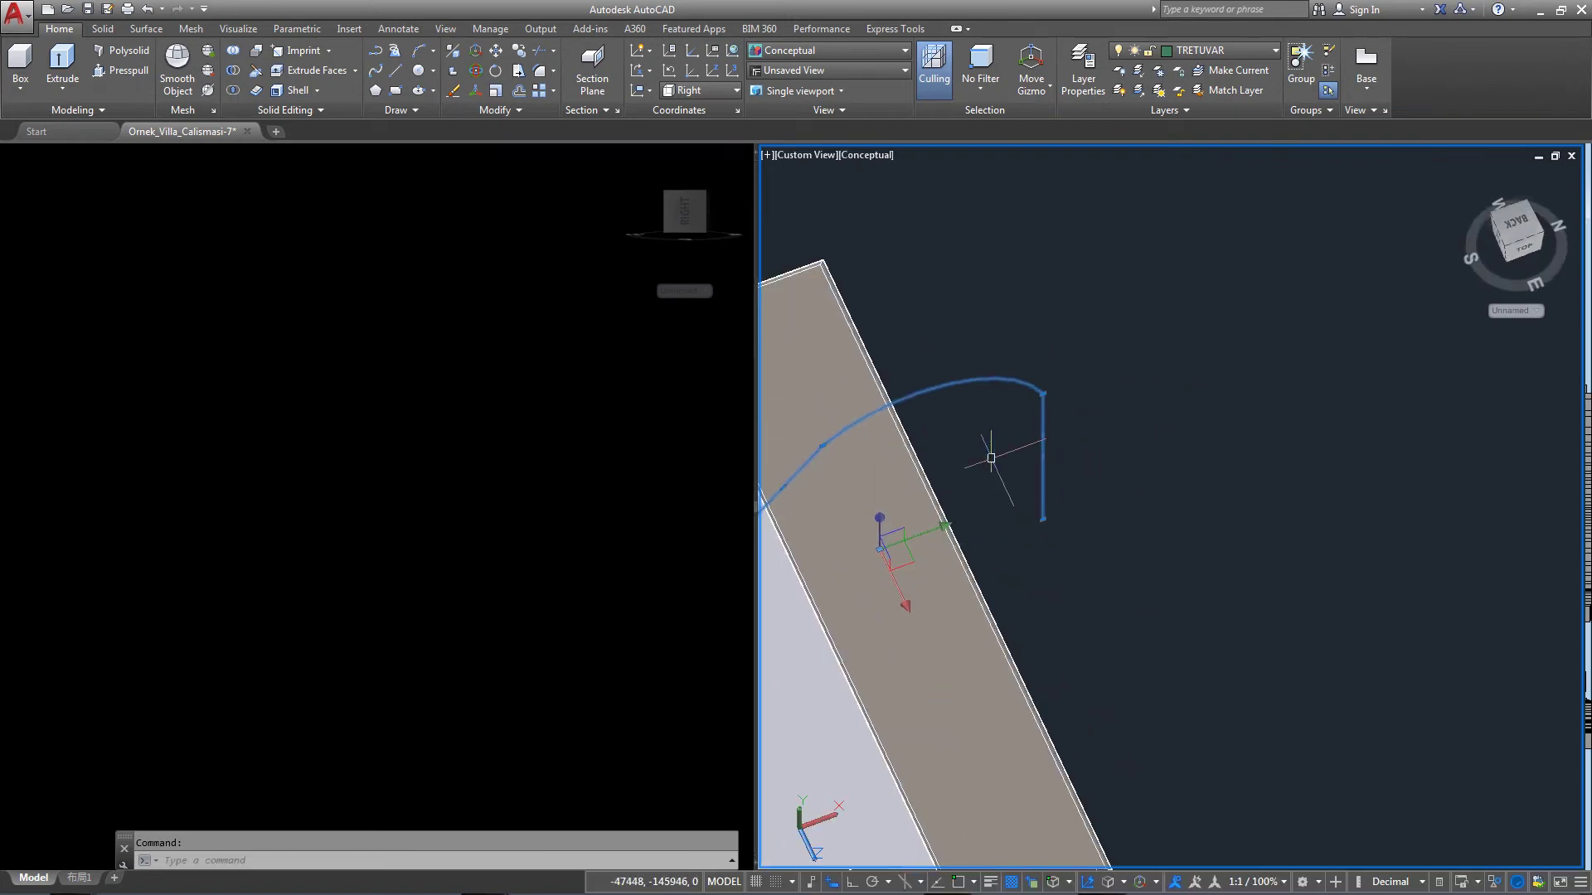
left_click(25, 87)
left_click(418, 71)
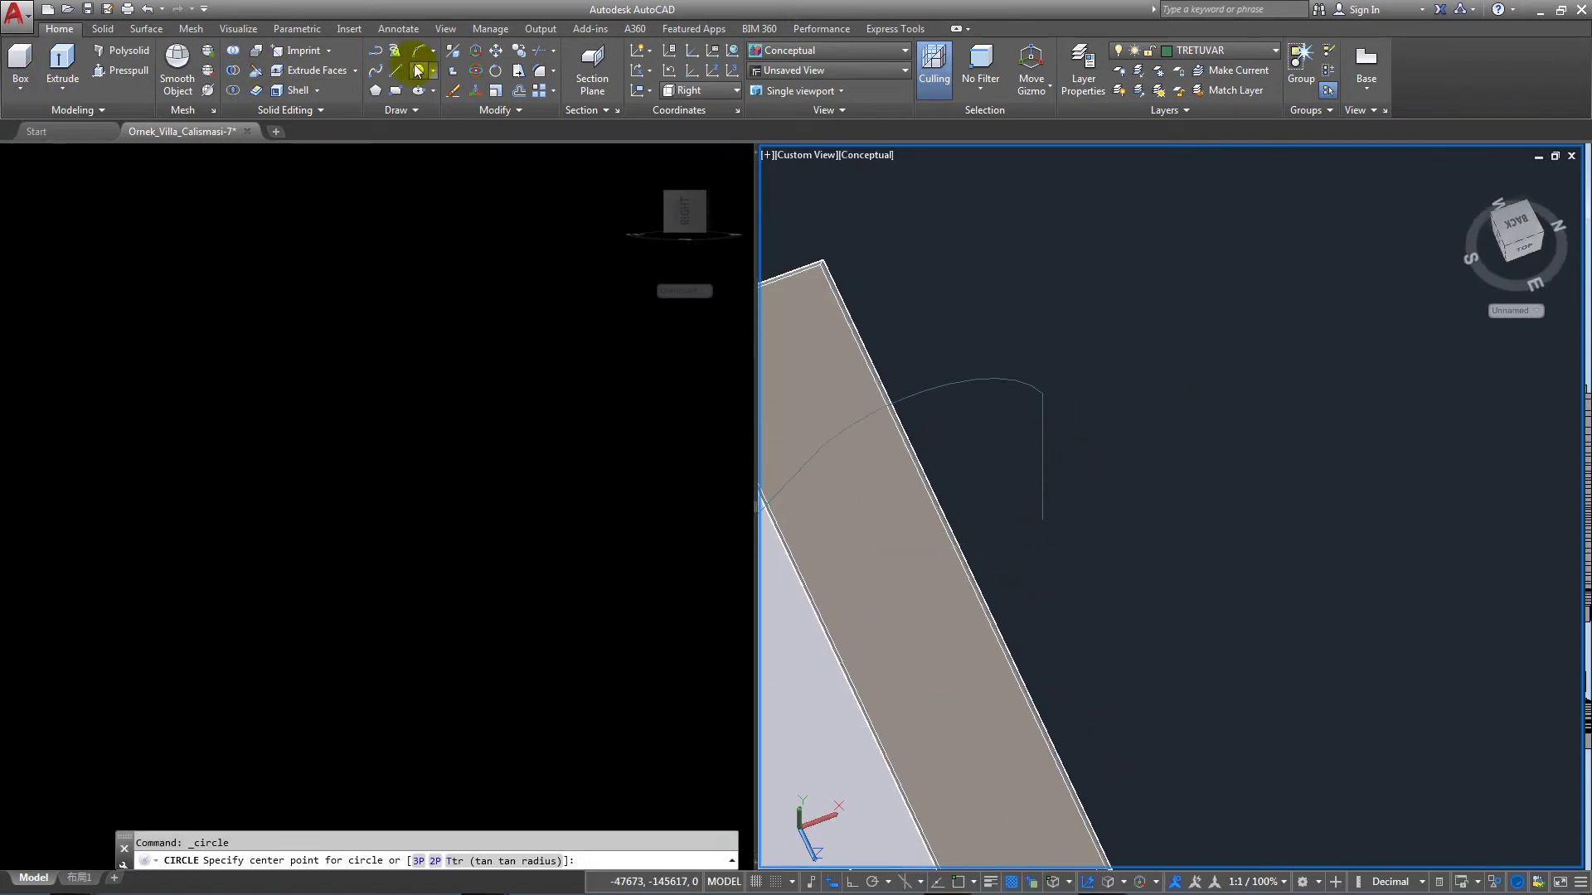
middle_click_drag(1119, 597, 1020, 480, "shift")
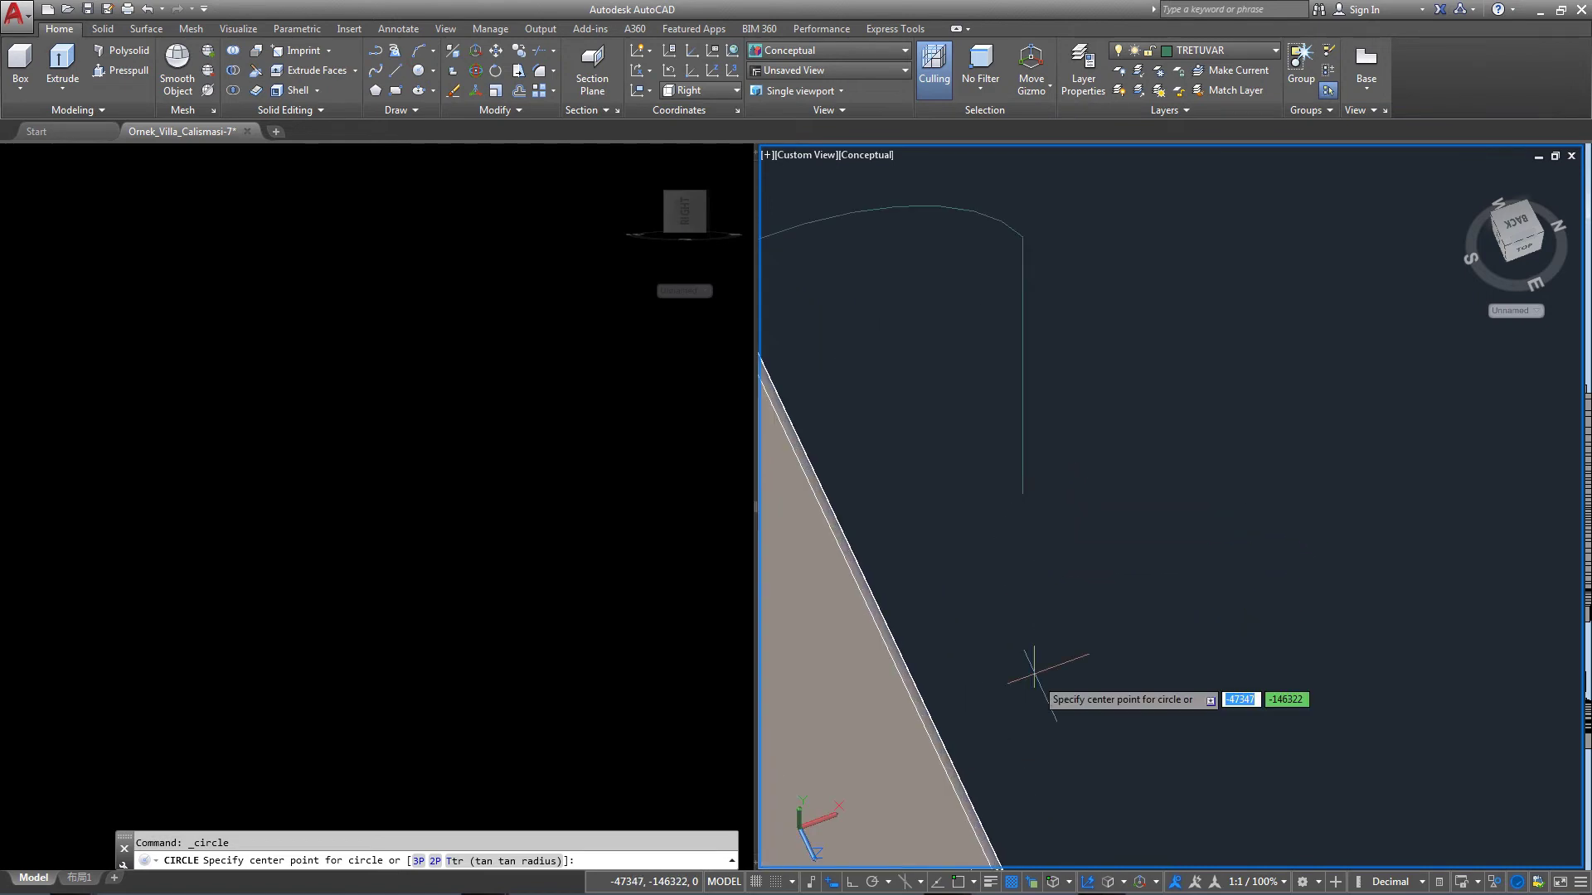
Turn on object snap with F3, pick the leg end as centre, then cancel and view from Back.
key("F3")
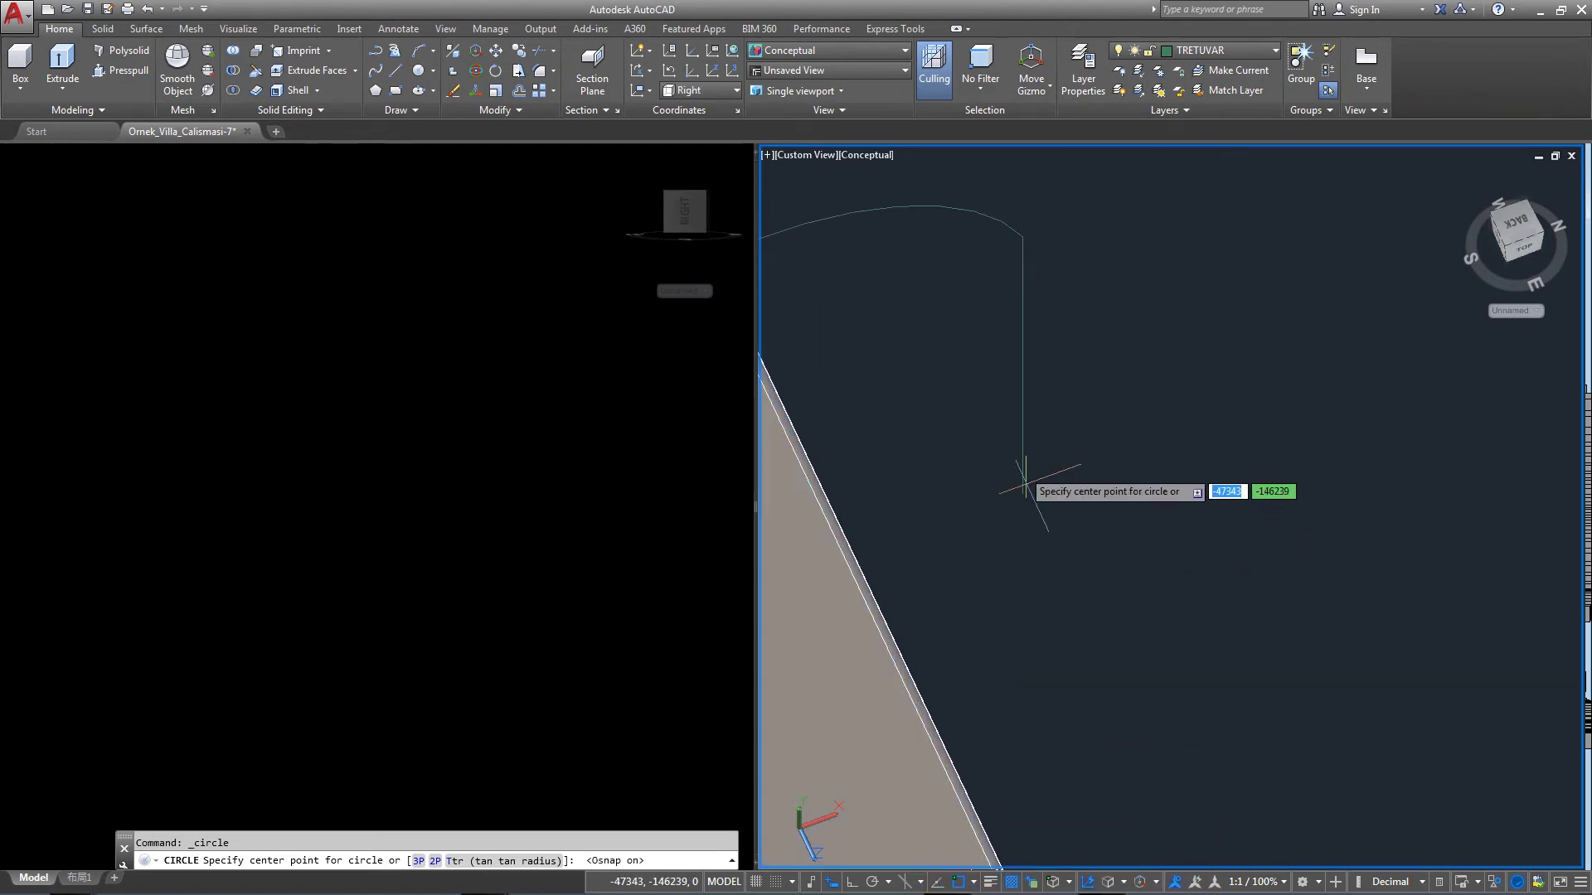
left_click(1021, 493)
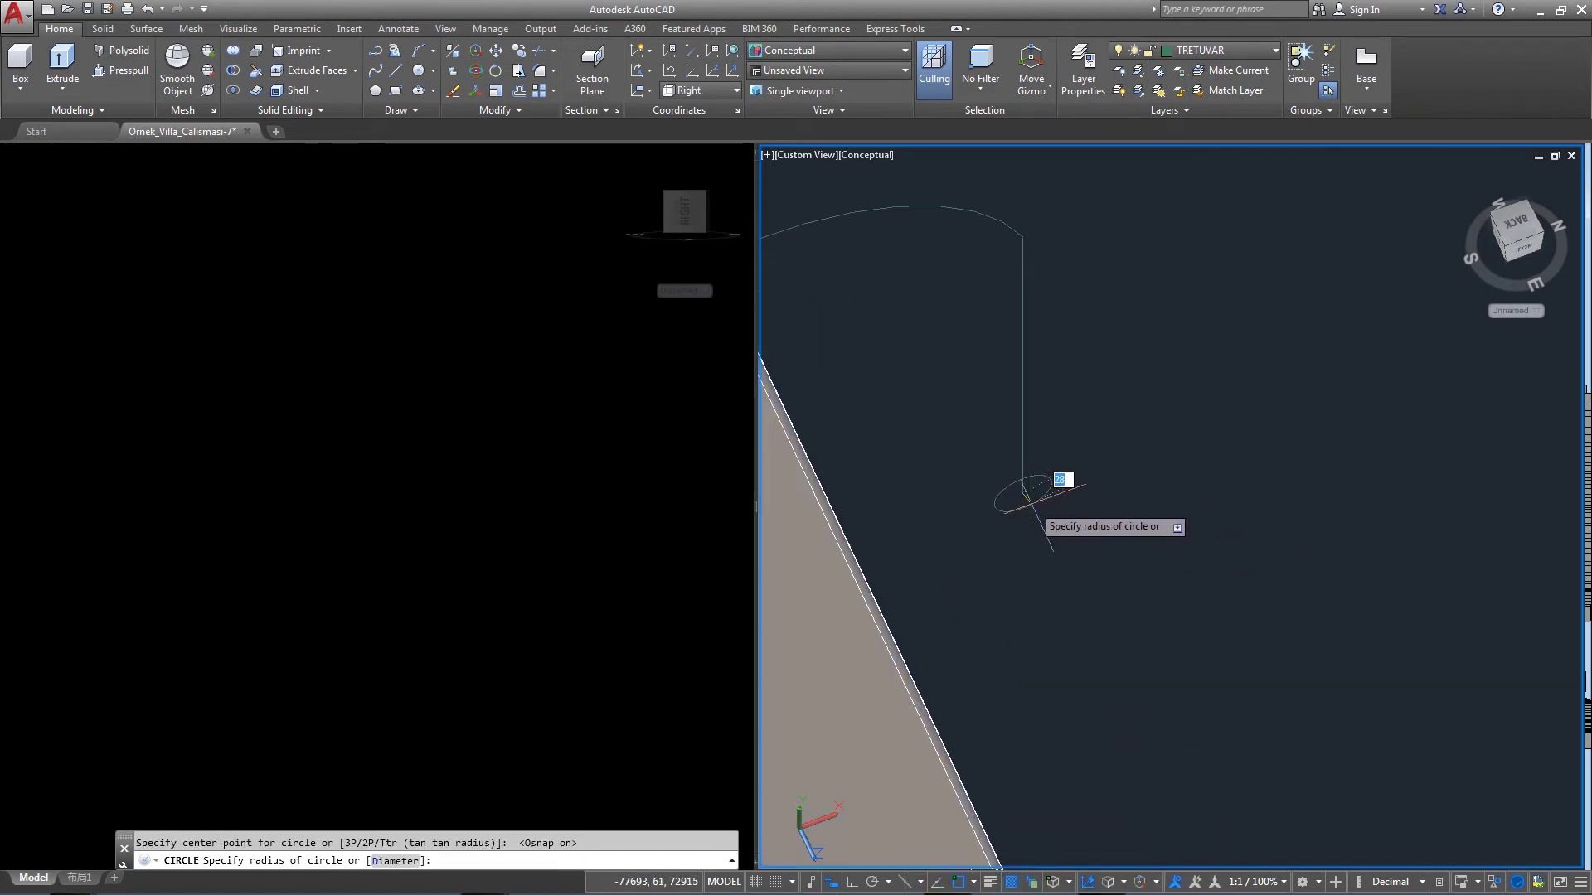
scroll(1044, 510, "down", 3)
mouse_move(1044, 510)
middle_mouse_down("shift")
mouse_move(1155, 526)
mouse_move(1238, 469)
mouse_move(1199, 430)
mouse_move(1202, 481)
mouse_move(1103, 492)
middle_mouse_up("shift")
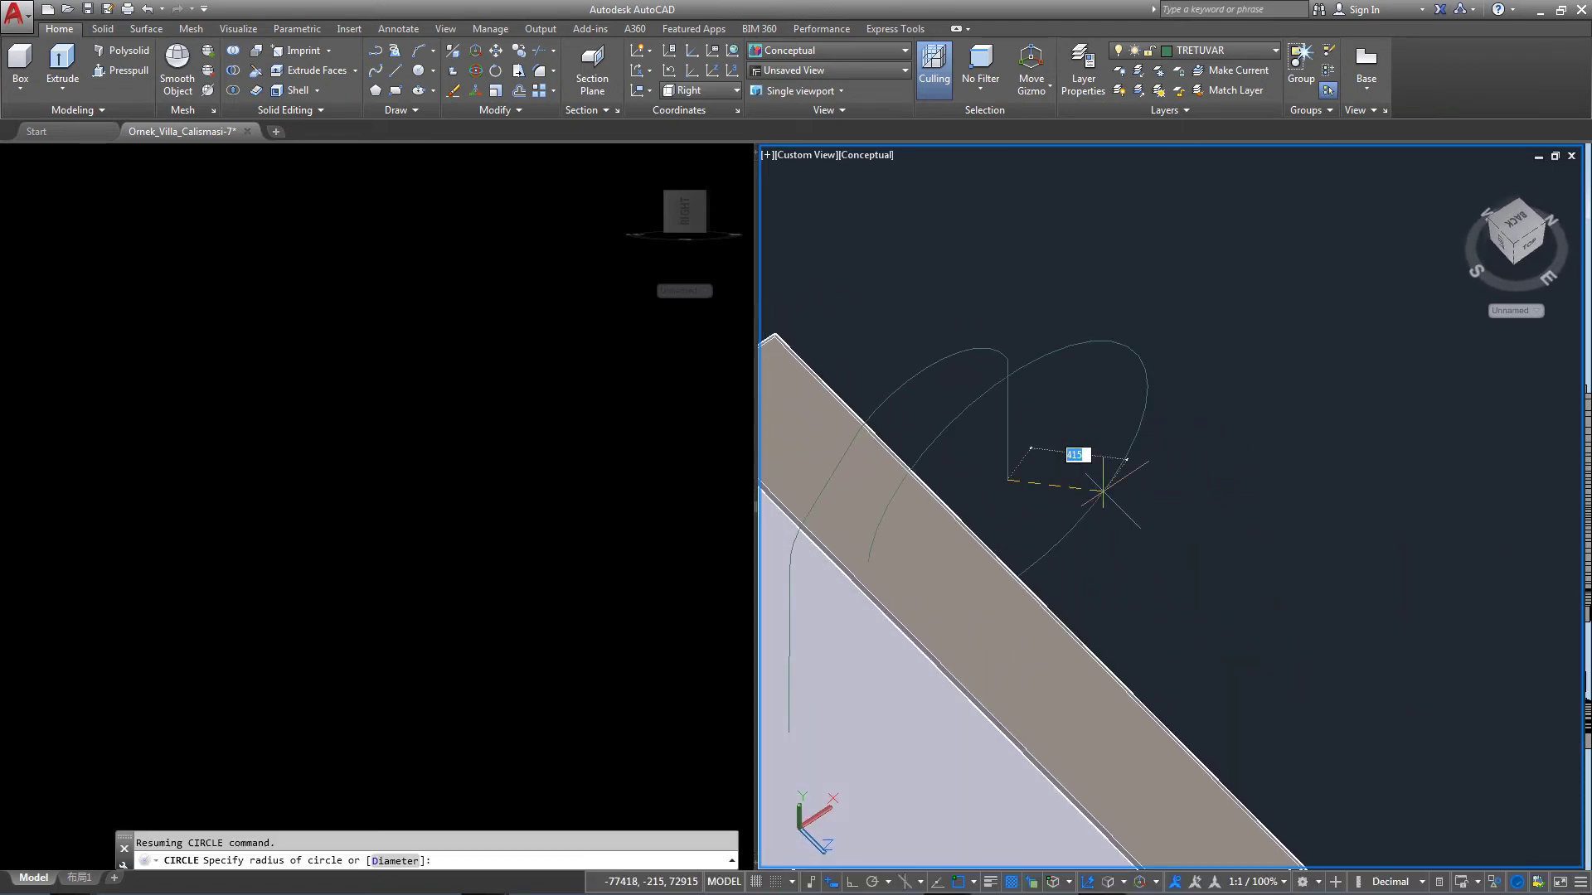
key("Escape")
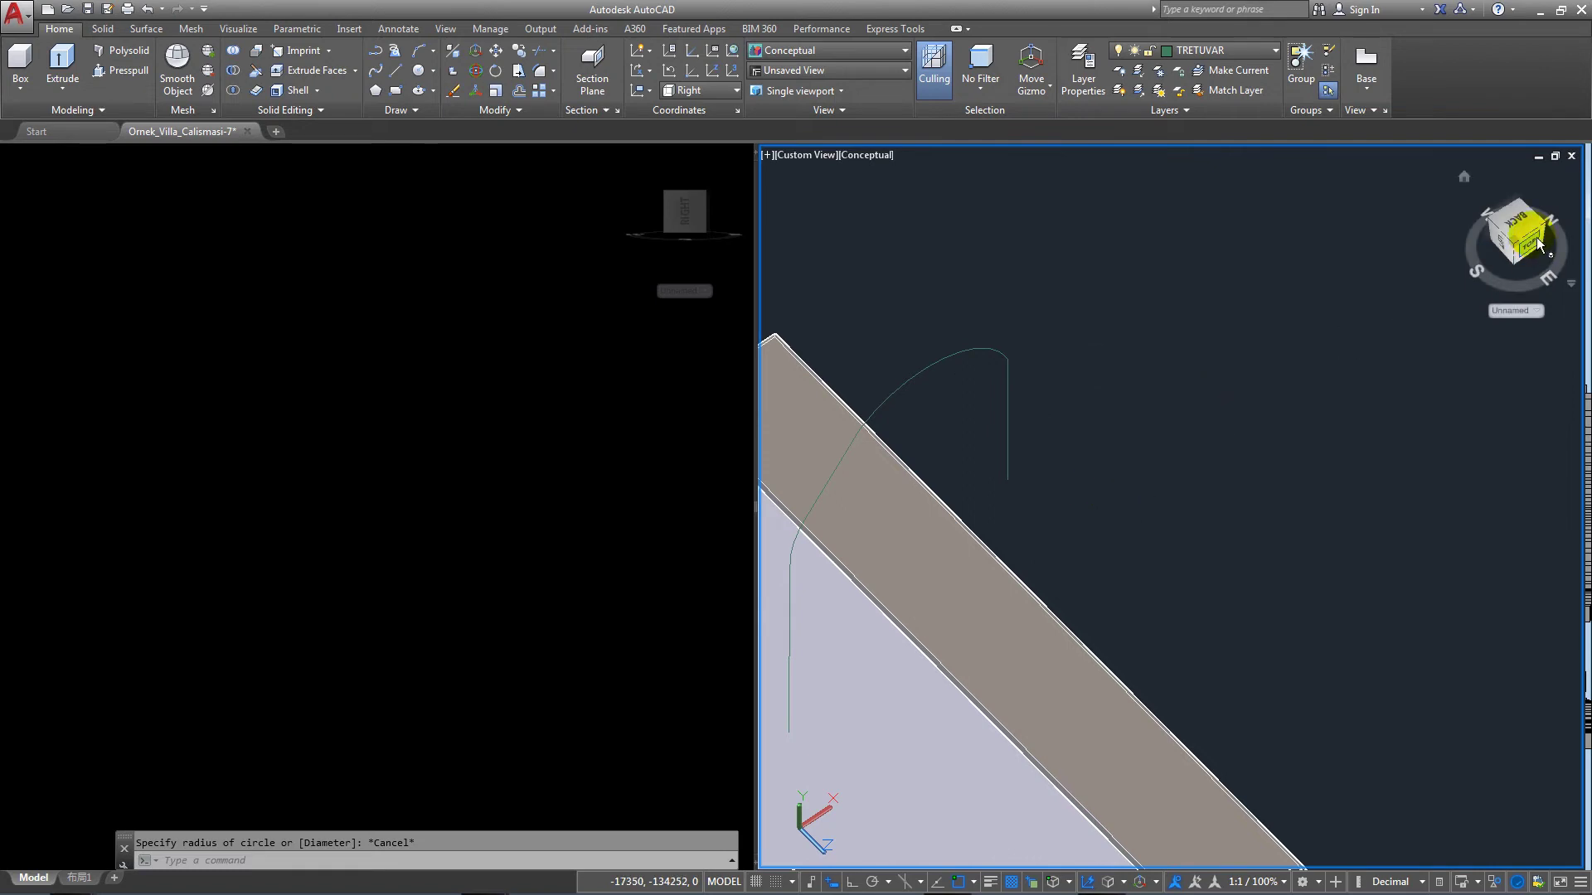
left_click(1531, 223)
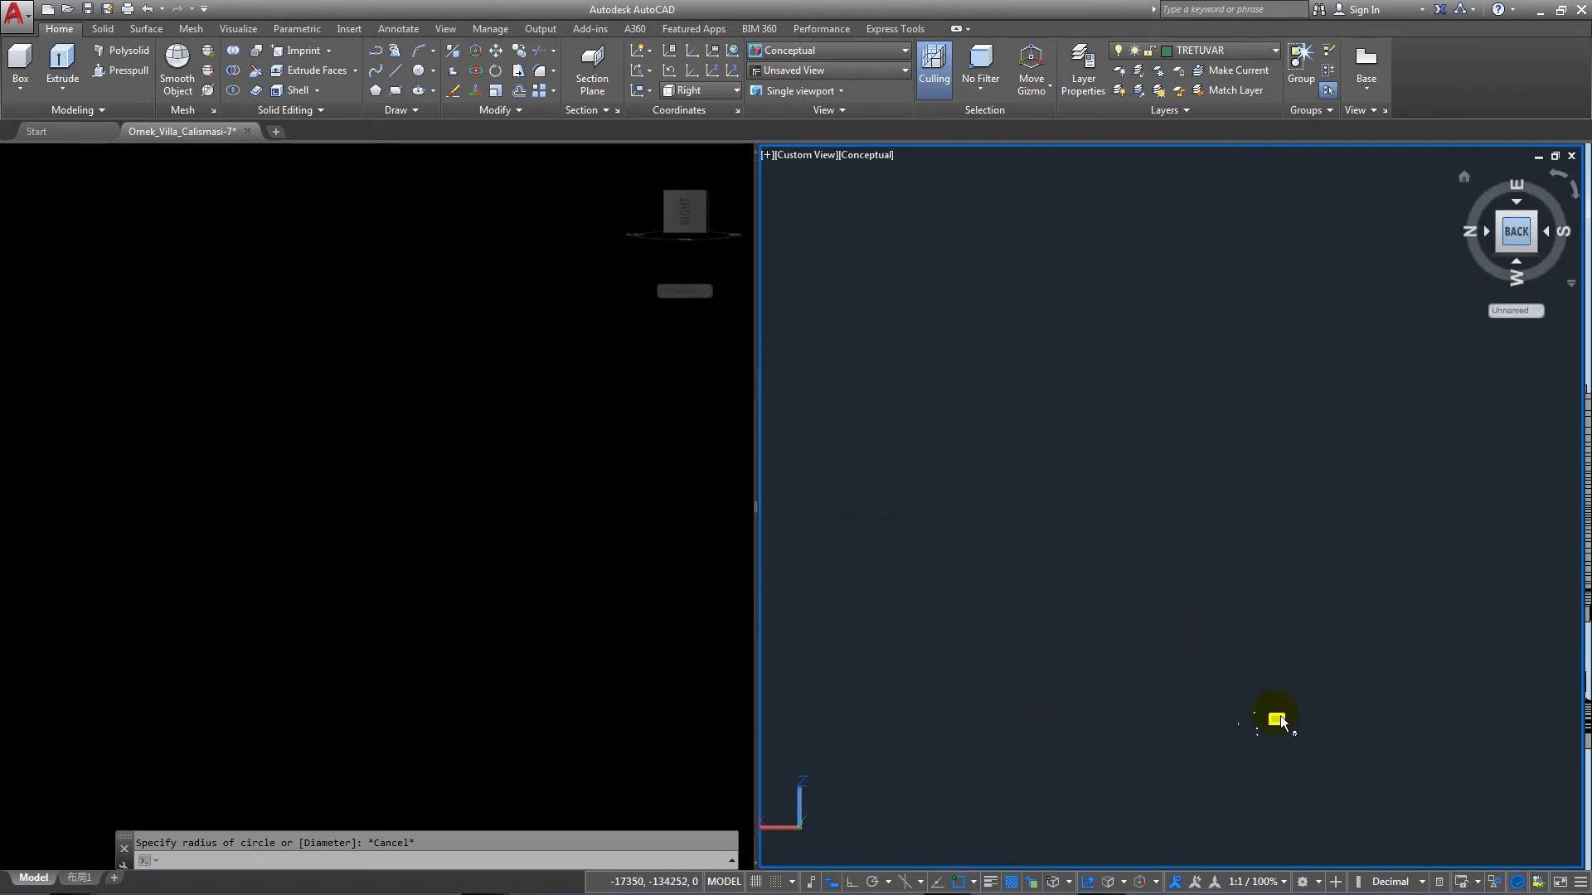
Activate the left viewport, set it to the Top view and zoom to the pool edge.
left_click(533, 401)
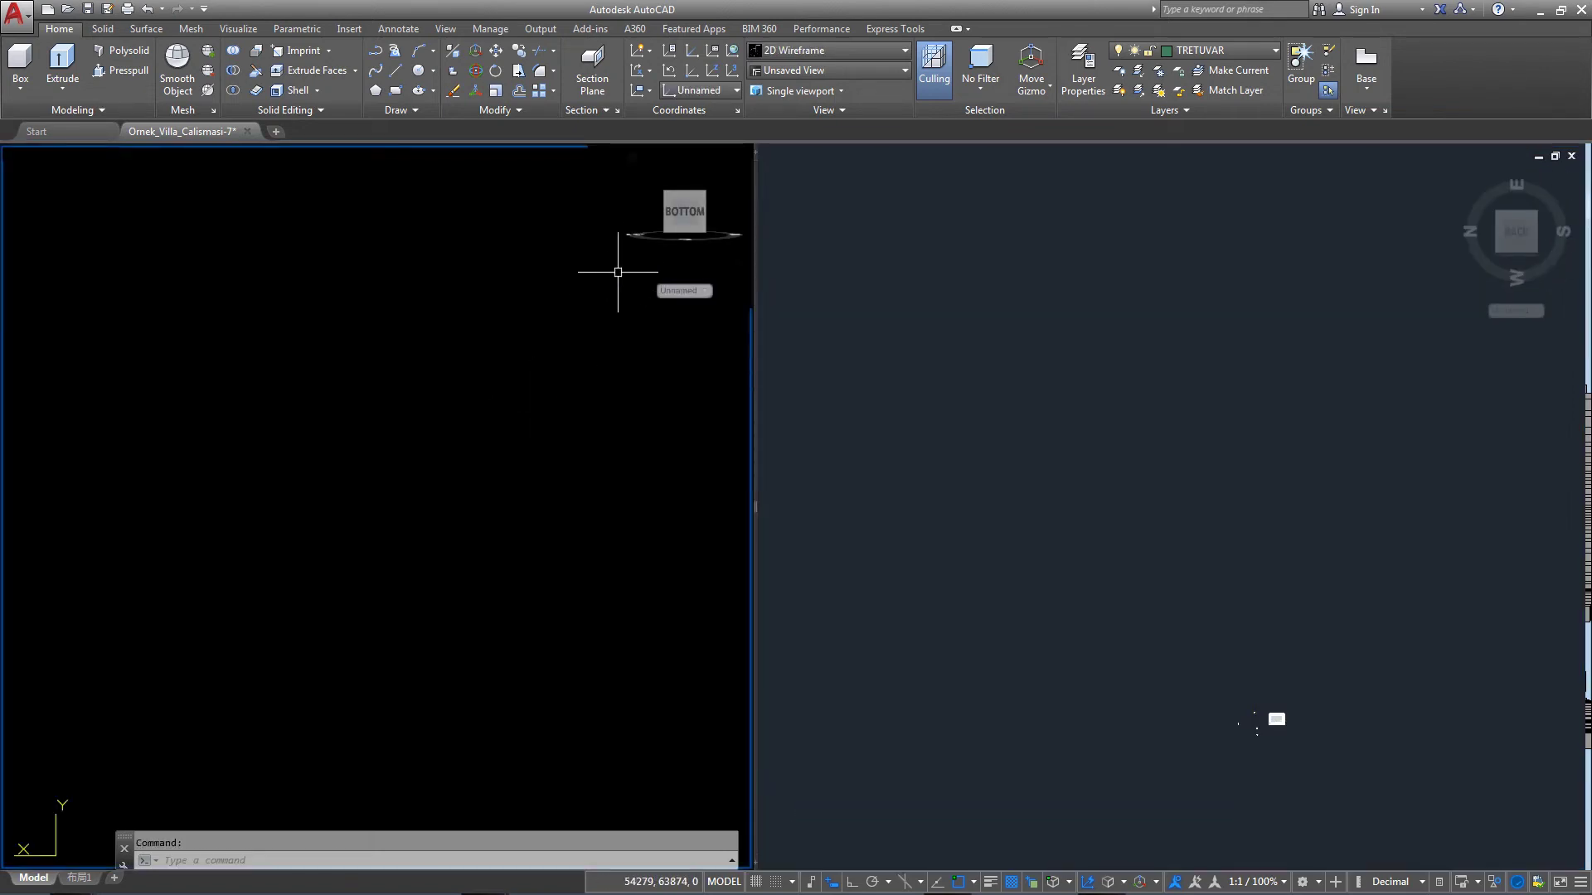
left_click(675, 192)
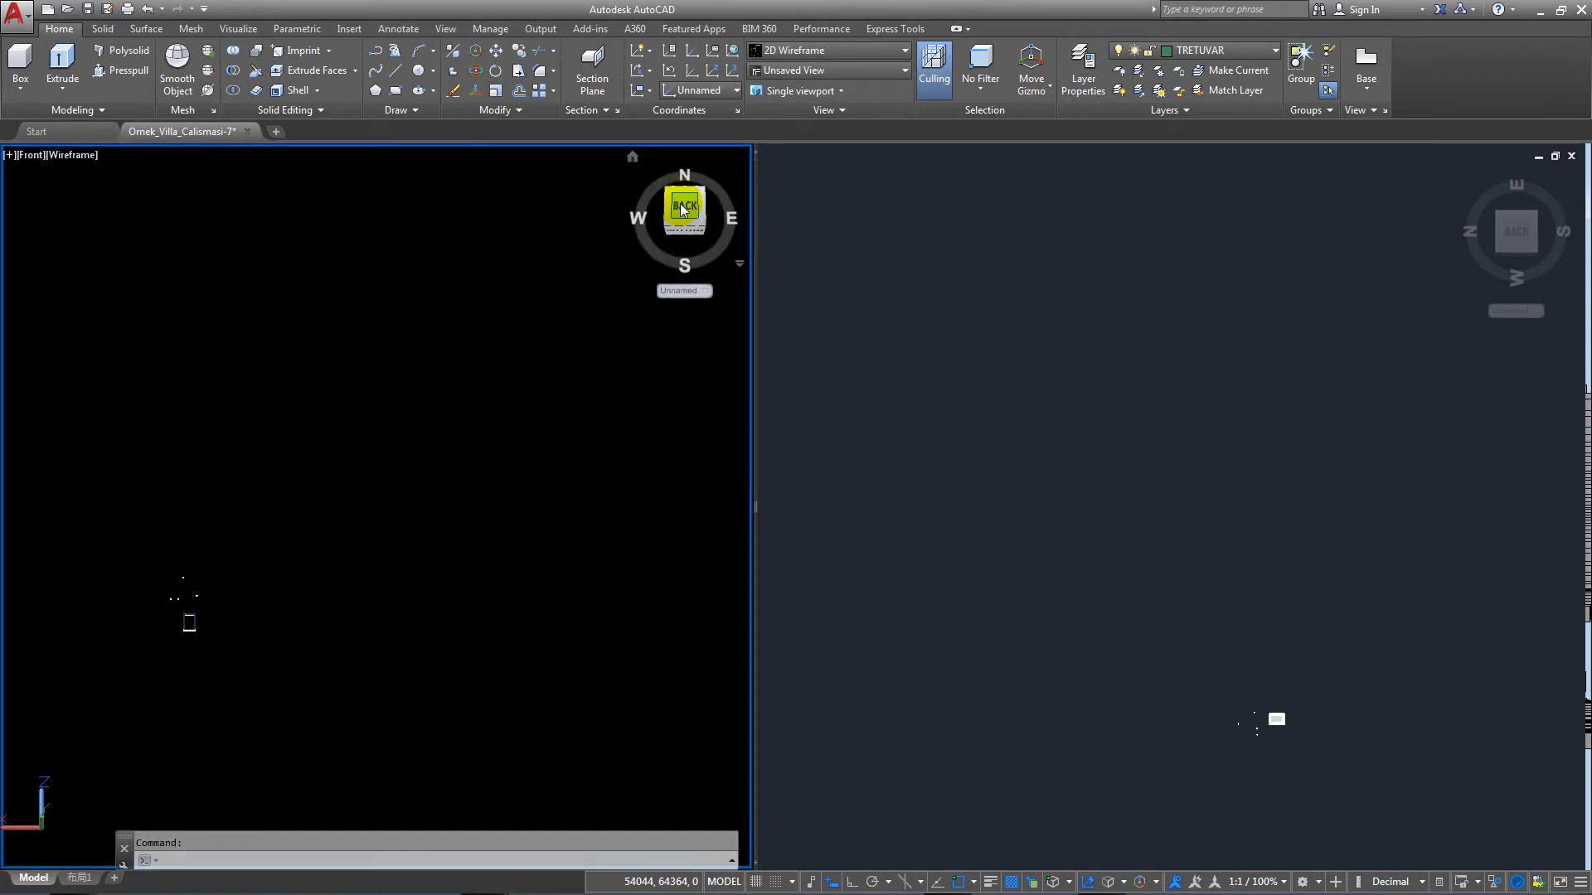
left_click(691, 217)
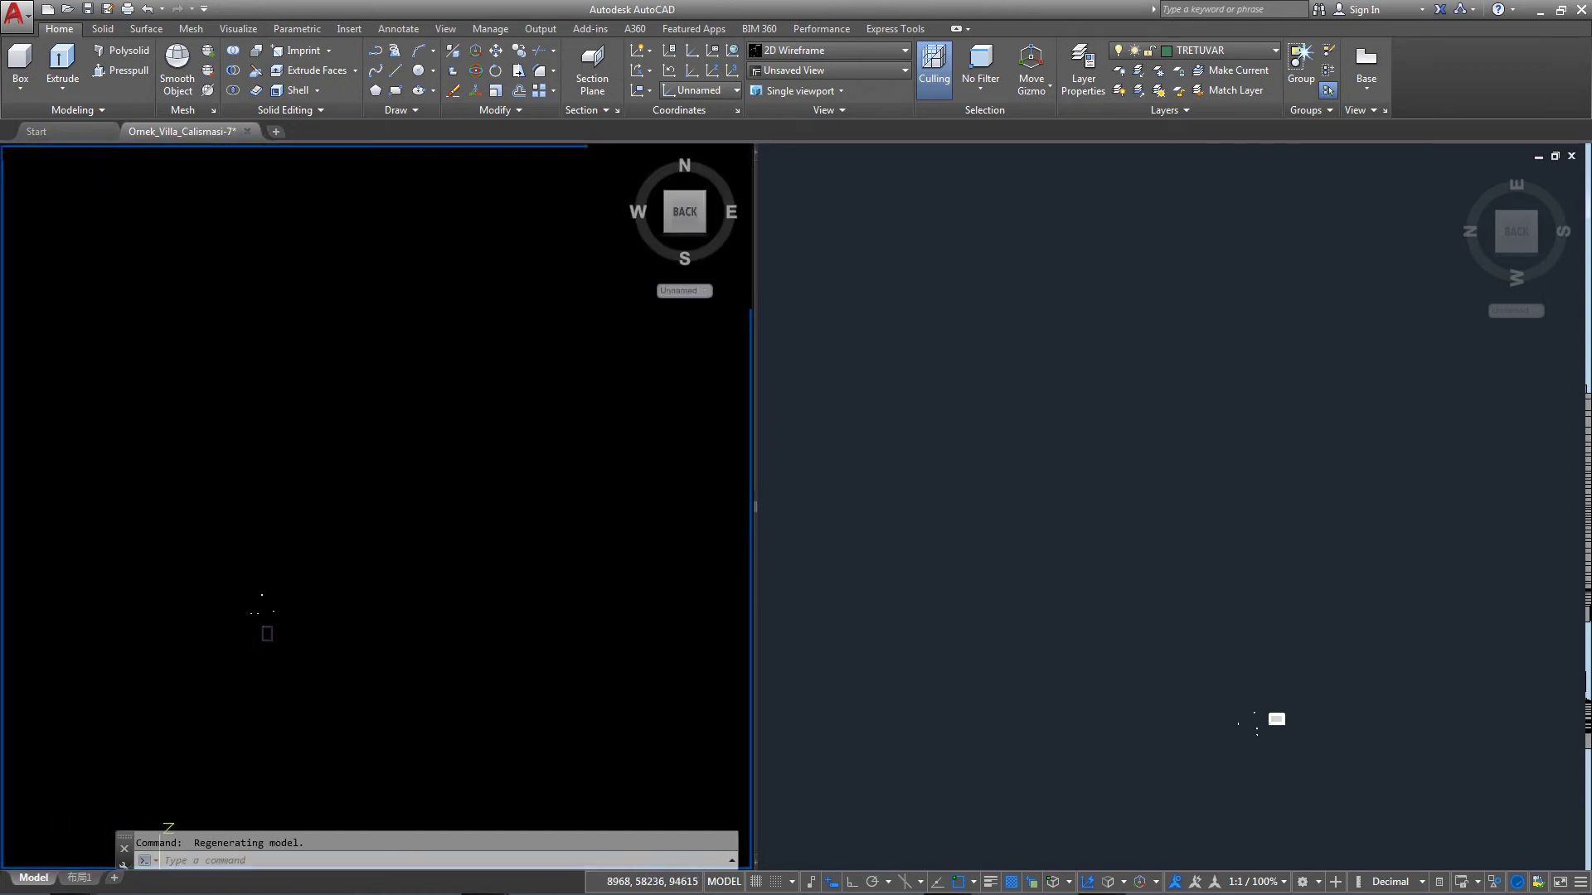
left_click(142, 160)
key("Escape")
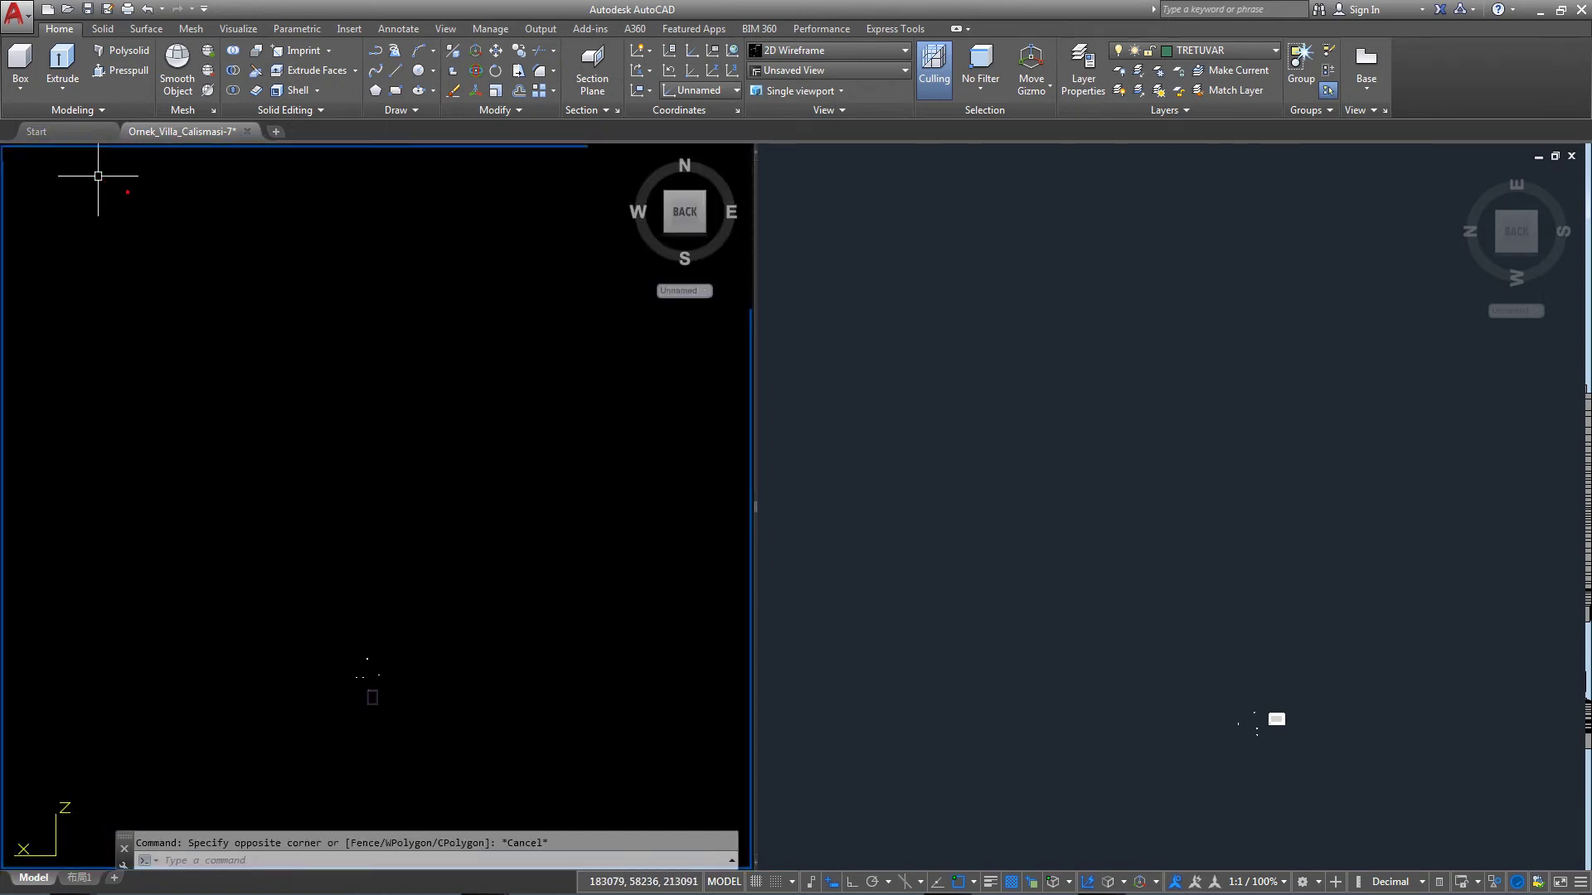
left_click(62, 157)
left_click(29, 154)
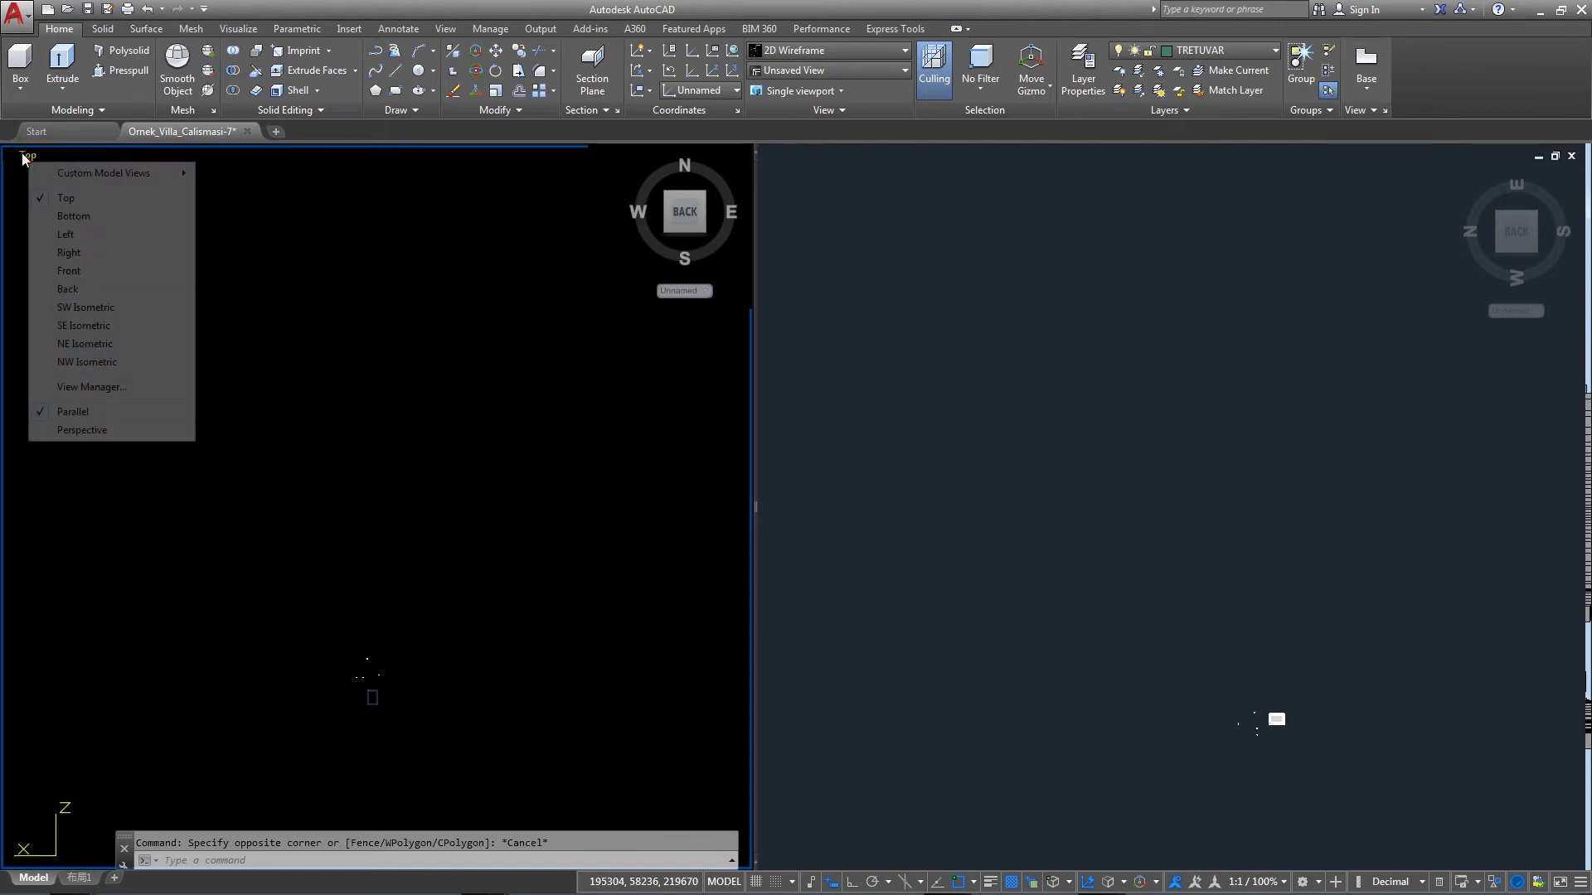
left_click(61, 197)
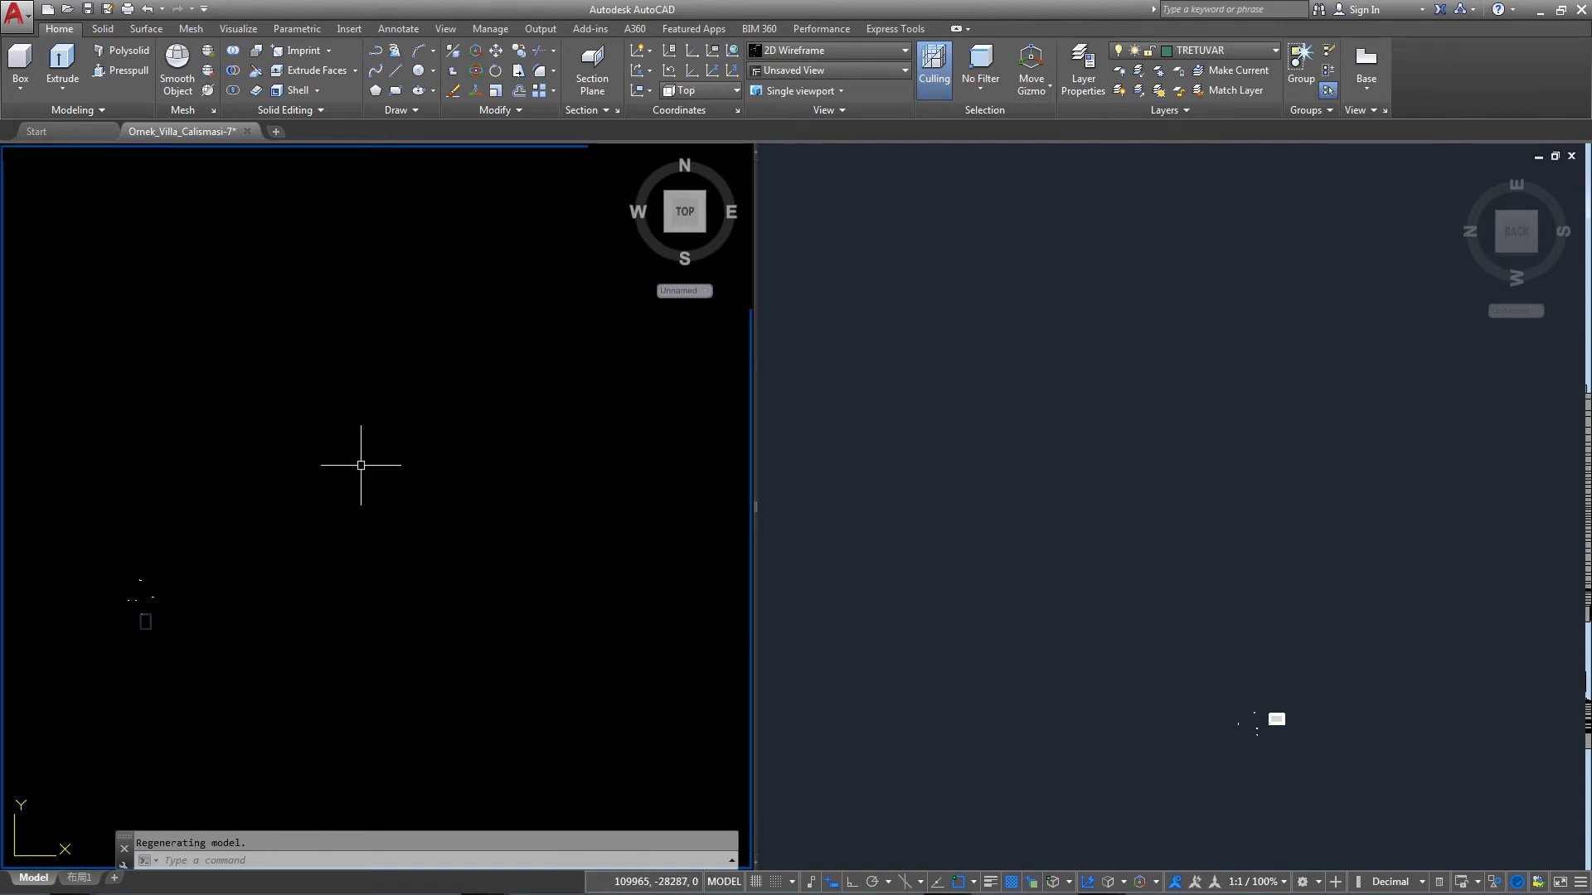
scroll(177, 611, "up", 5)
scroll(256, 398, "up", 3)
scroll(277, 398, "up", 3)
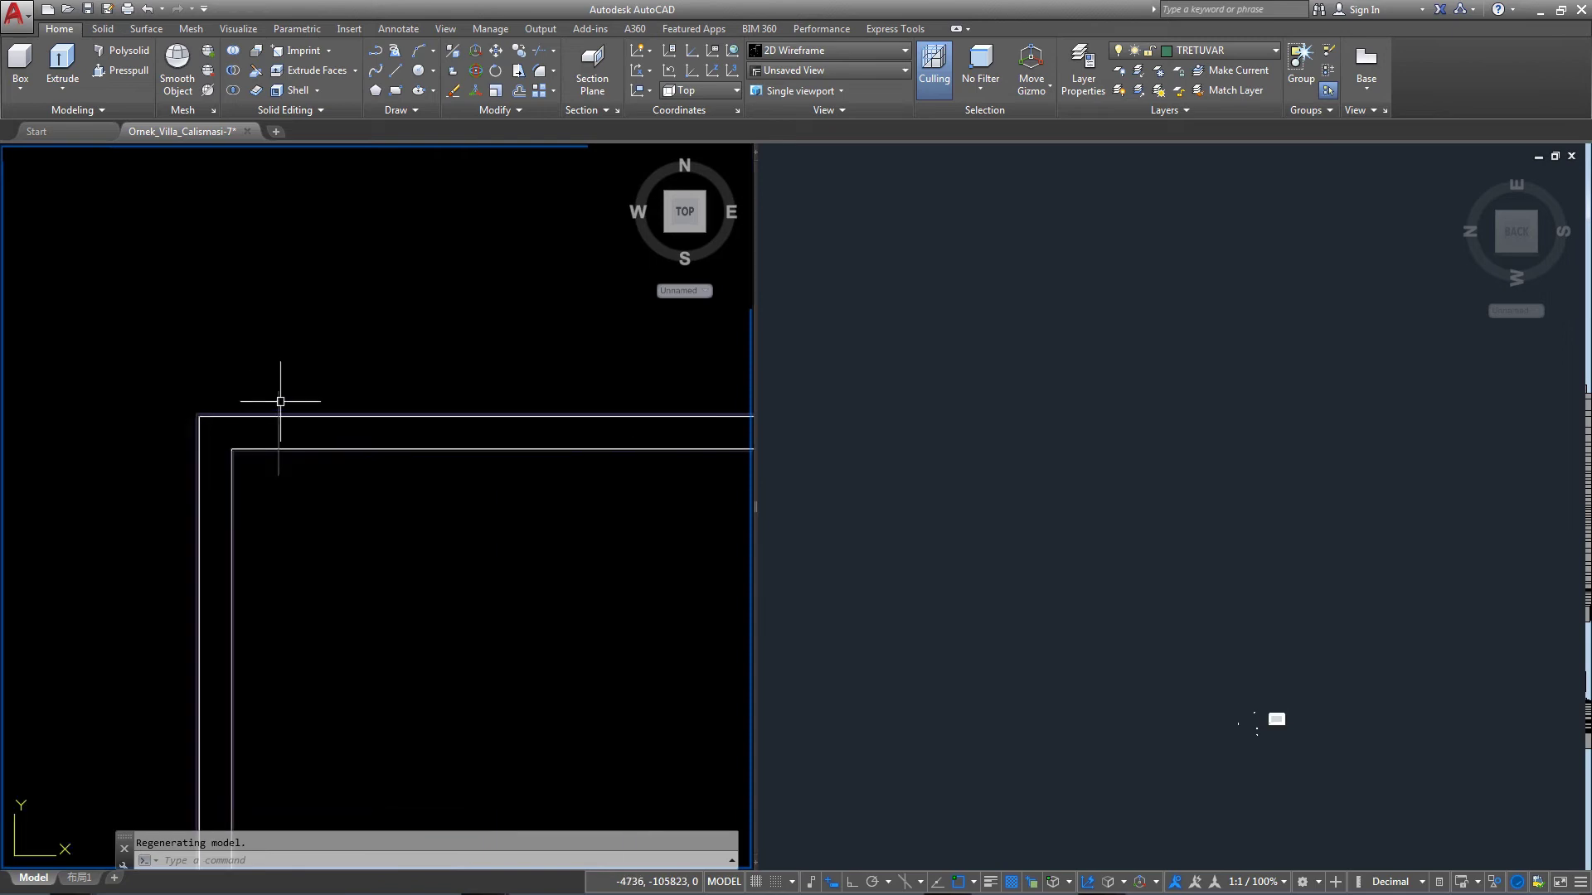
scroll(253, 385, "up", 3)
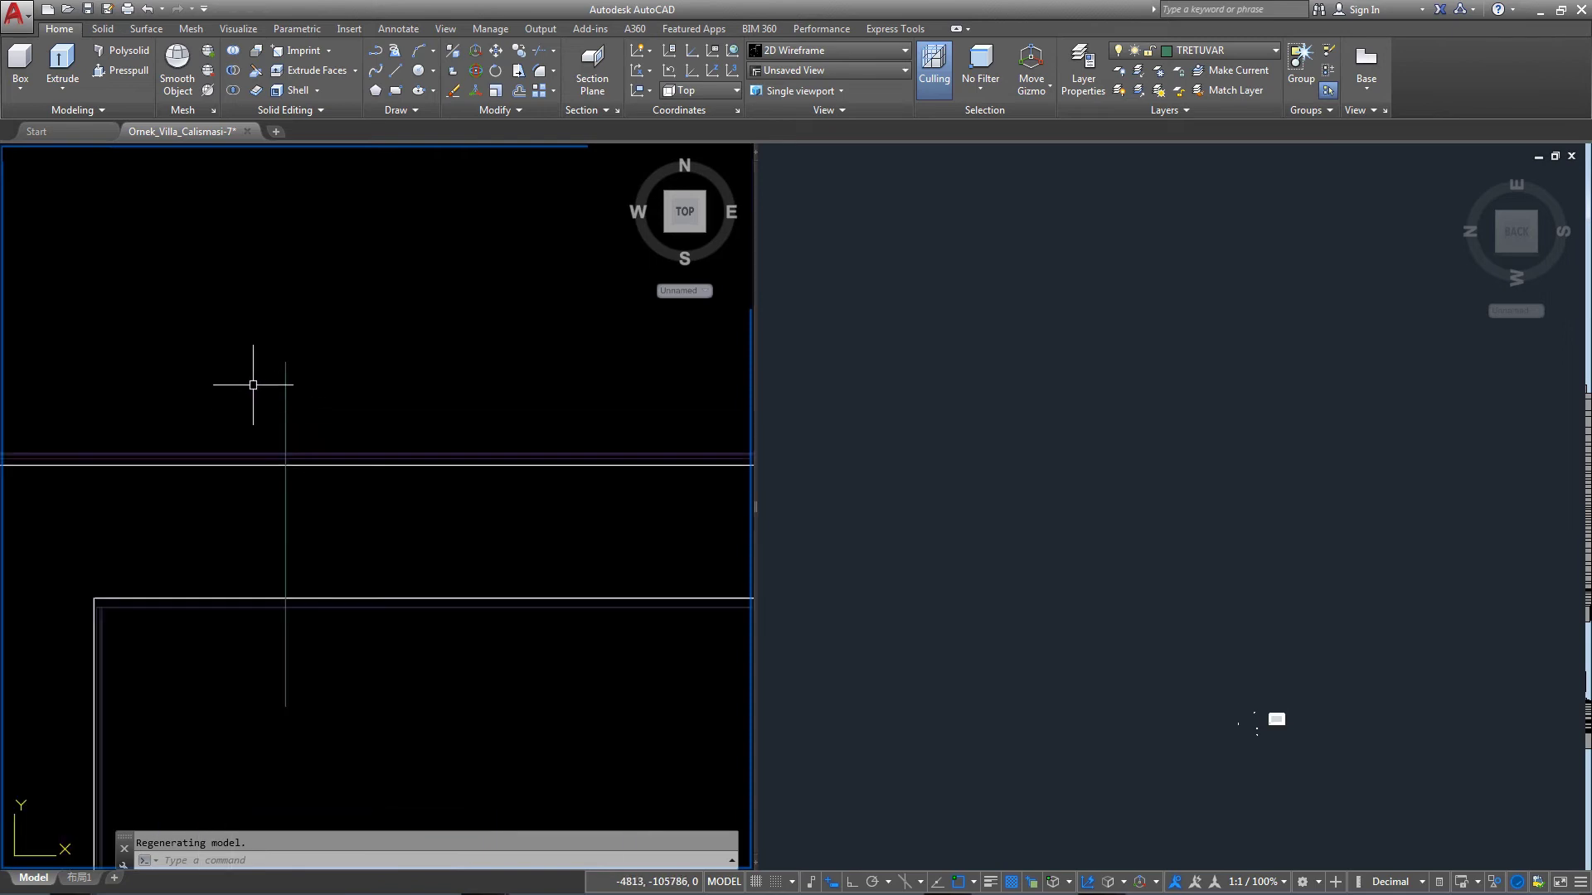
Draw a circle centred on the end of the handrail's vertical path line.
left_click(417, 75)
scroll(270, 363, "up", 2)
left_click(304, 370)
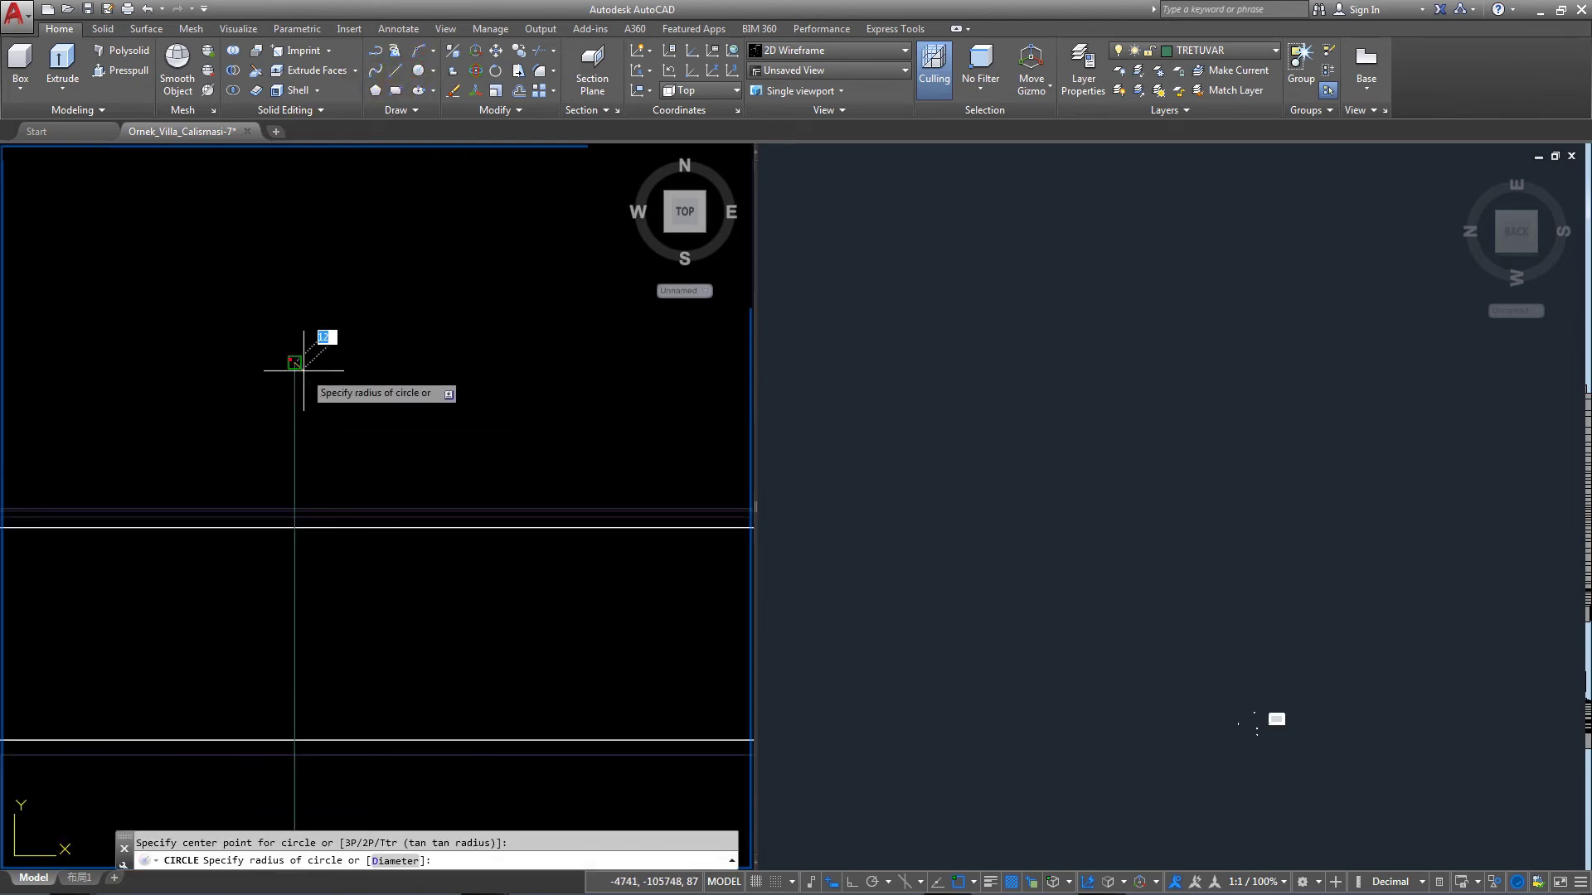
scroll(303, 368, "down", 2)
scroll(307, 367, "down", 2)
scroll(315, 373, "up", 2)
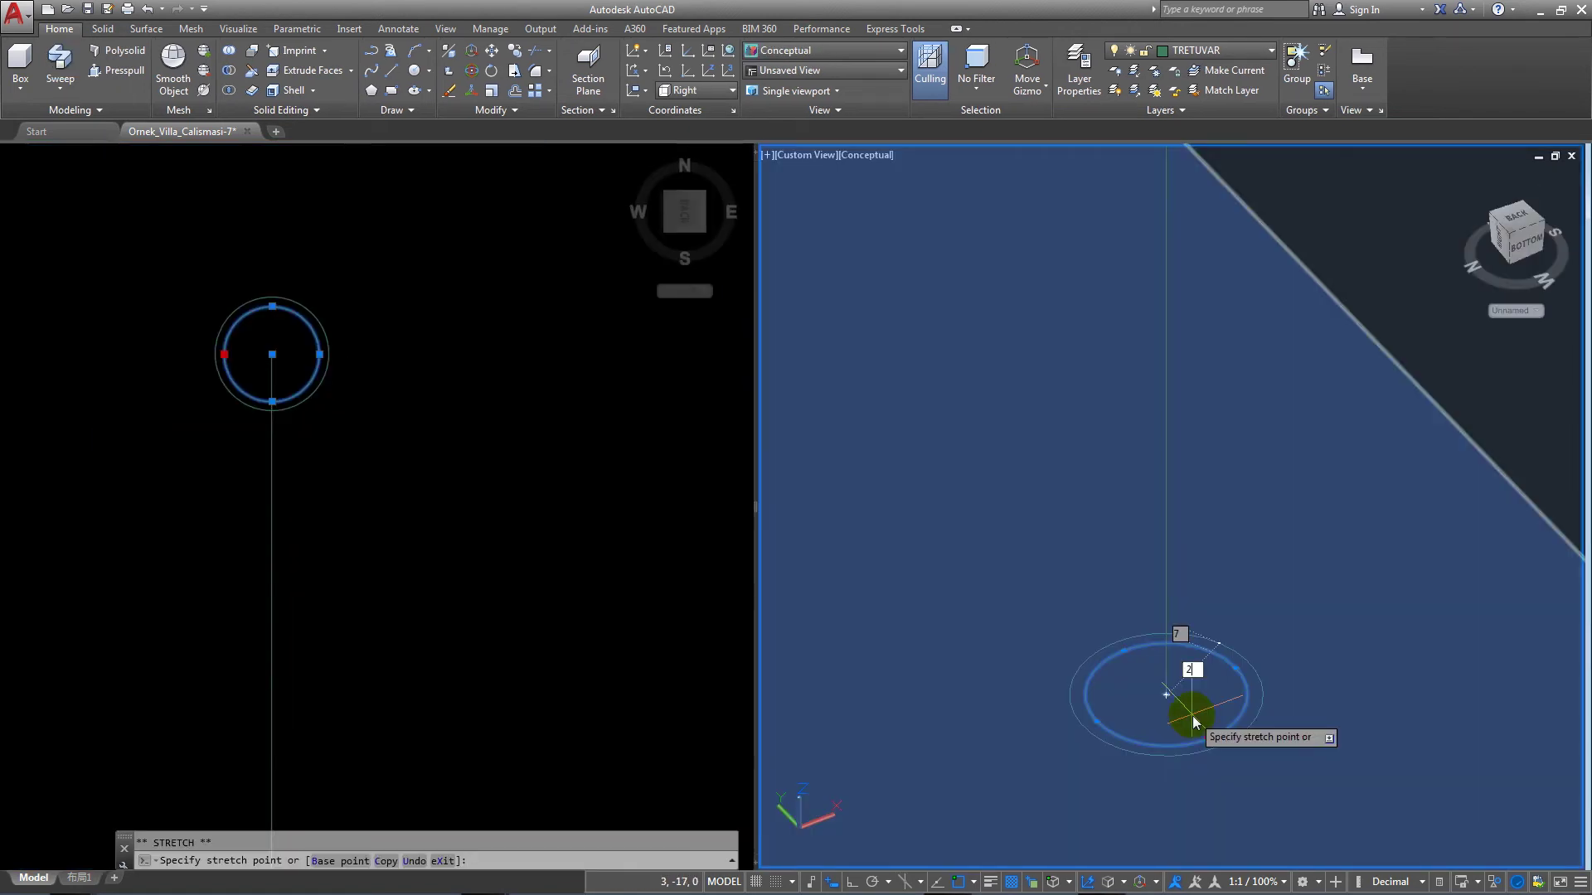
Sweep the small circle along the vertical path line into a round-tube handrail solid.
key("Escape")
scroll(1152, 655, "down", 4)
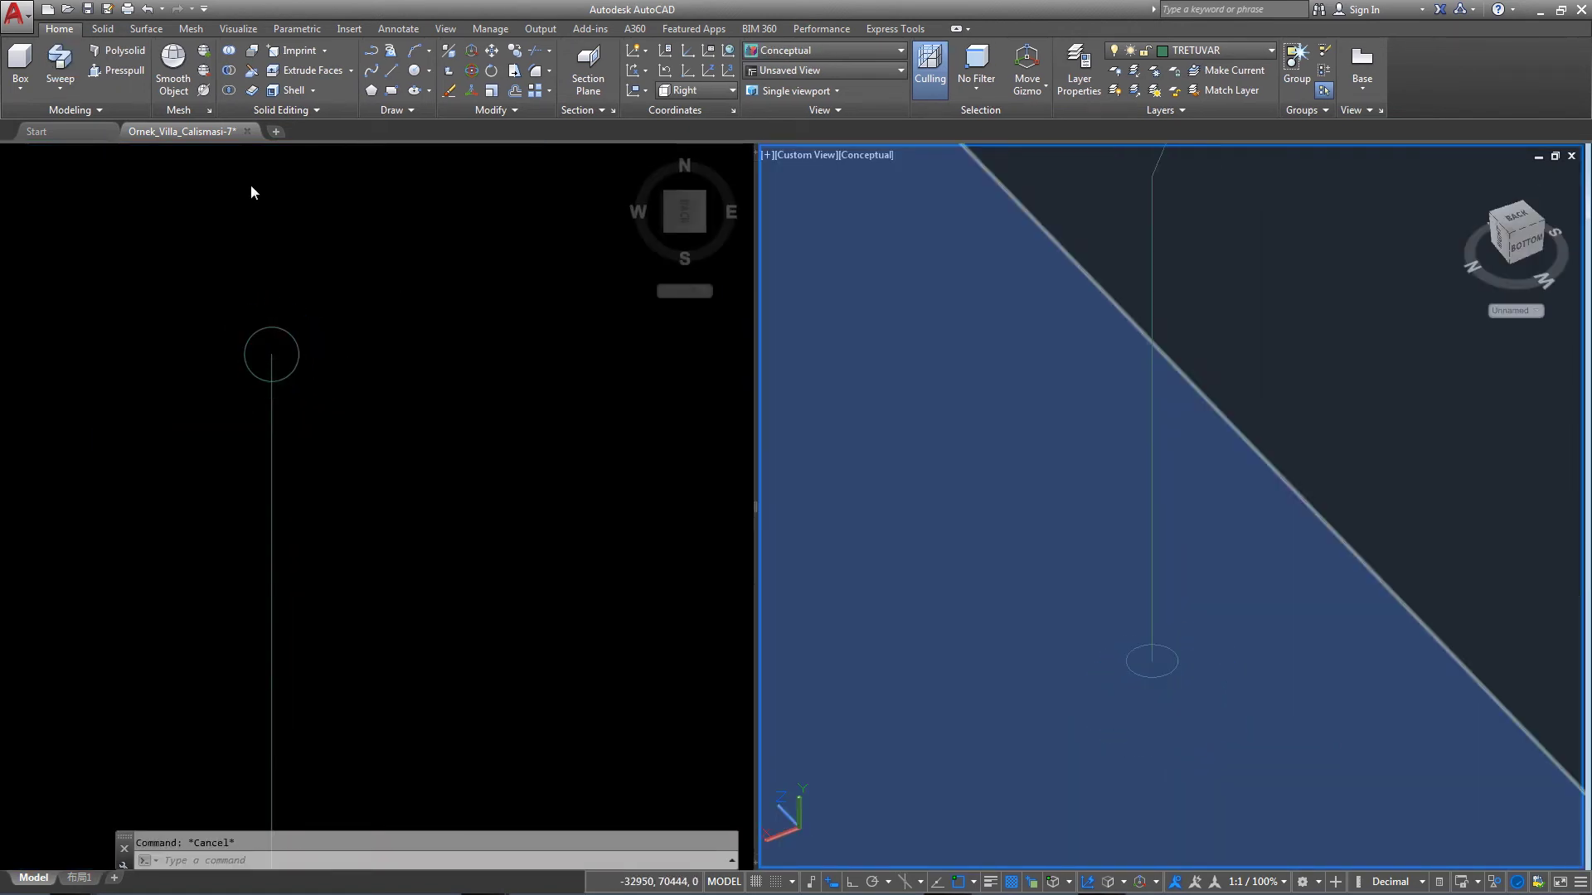
left_click(60, 60)
left_click(1172, 655)
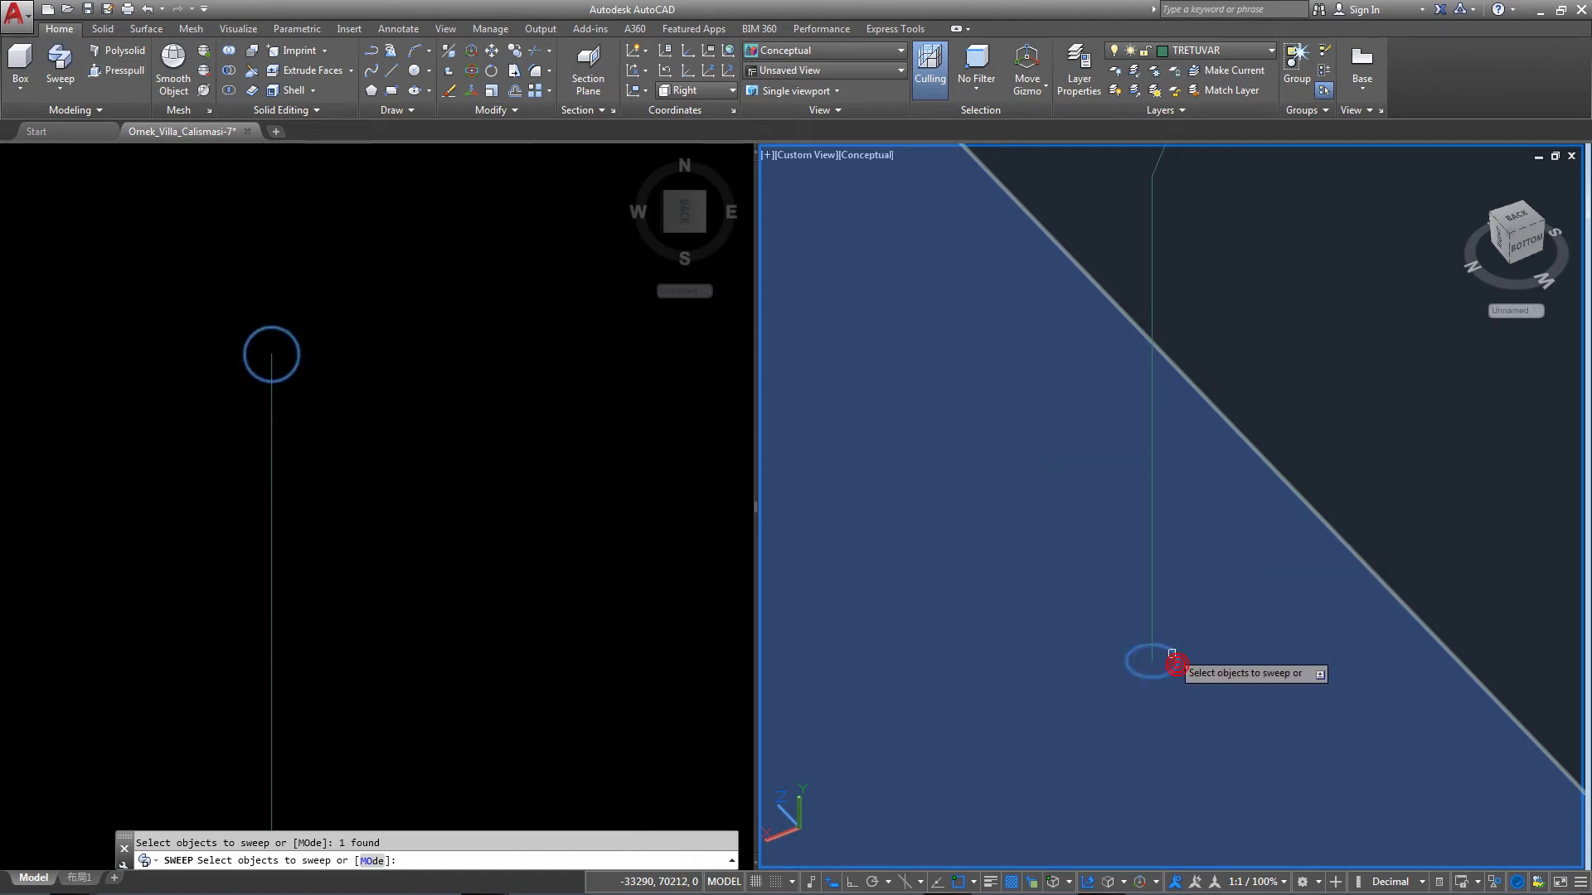
key("Return")
left_click(1152, 296)
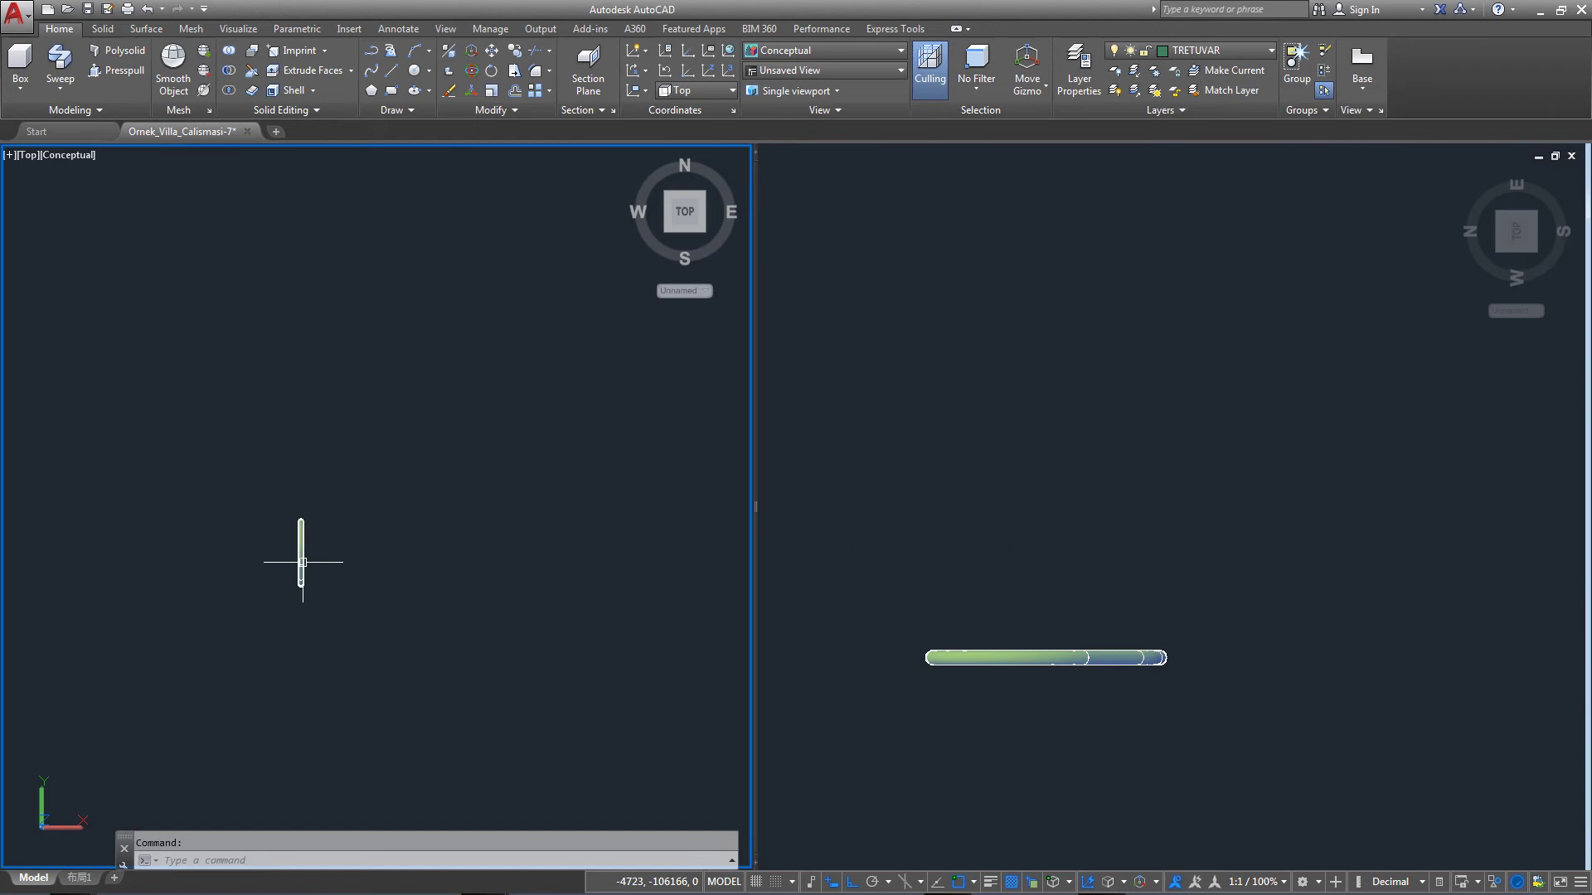
left_click(302, 562)
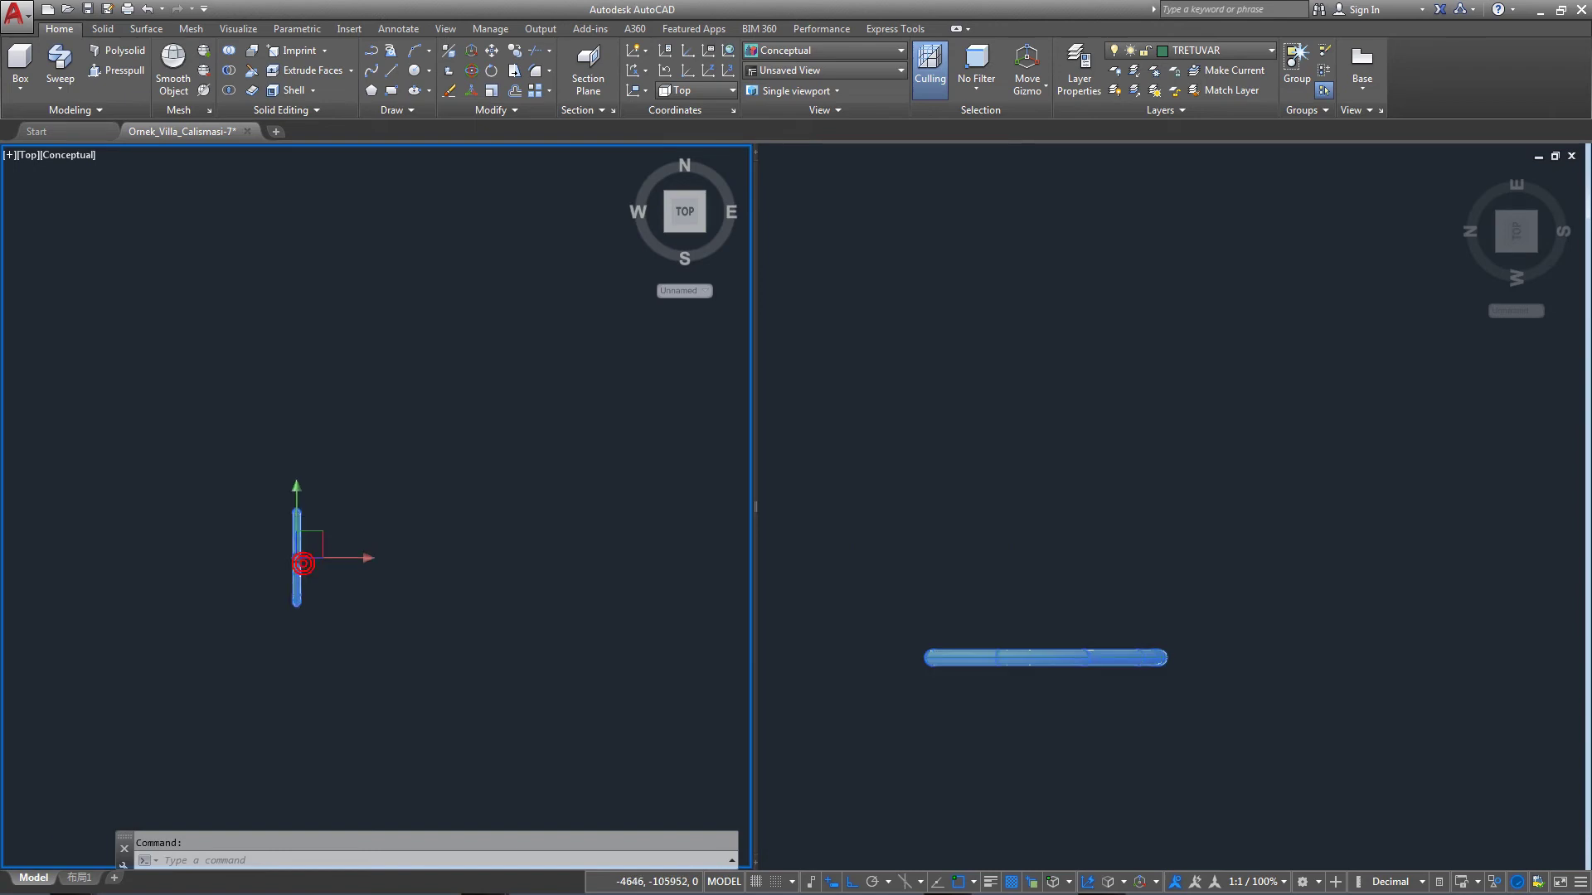
Copy the handrail tube 800 units sideways and orbit the right viewport to see both arched rails.
left_click(527, 68)
left_click(291, 651)
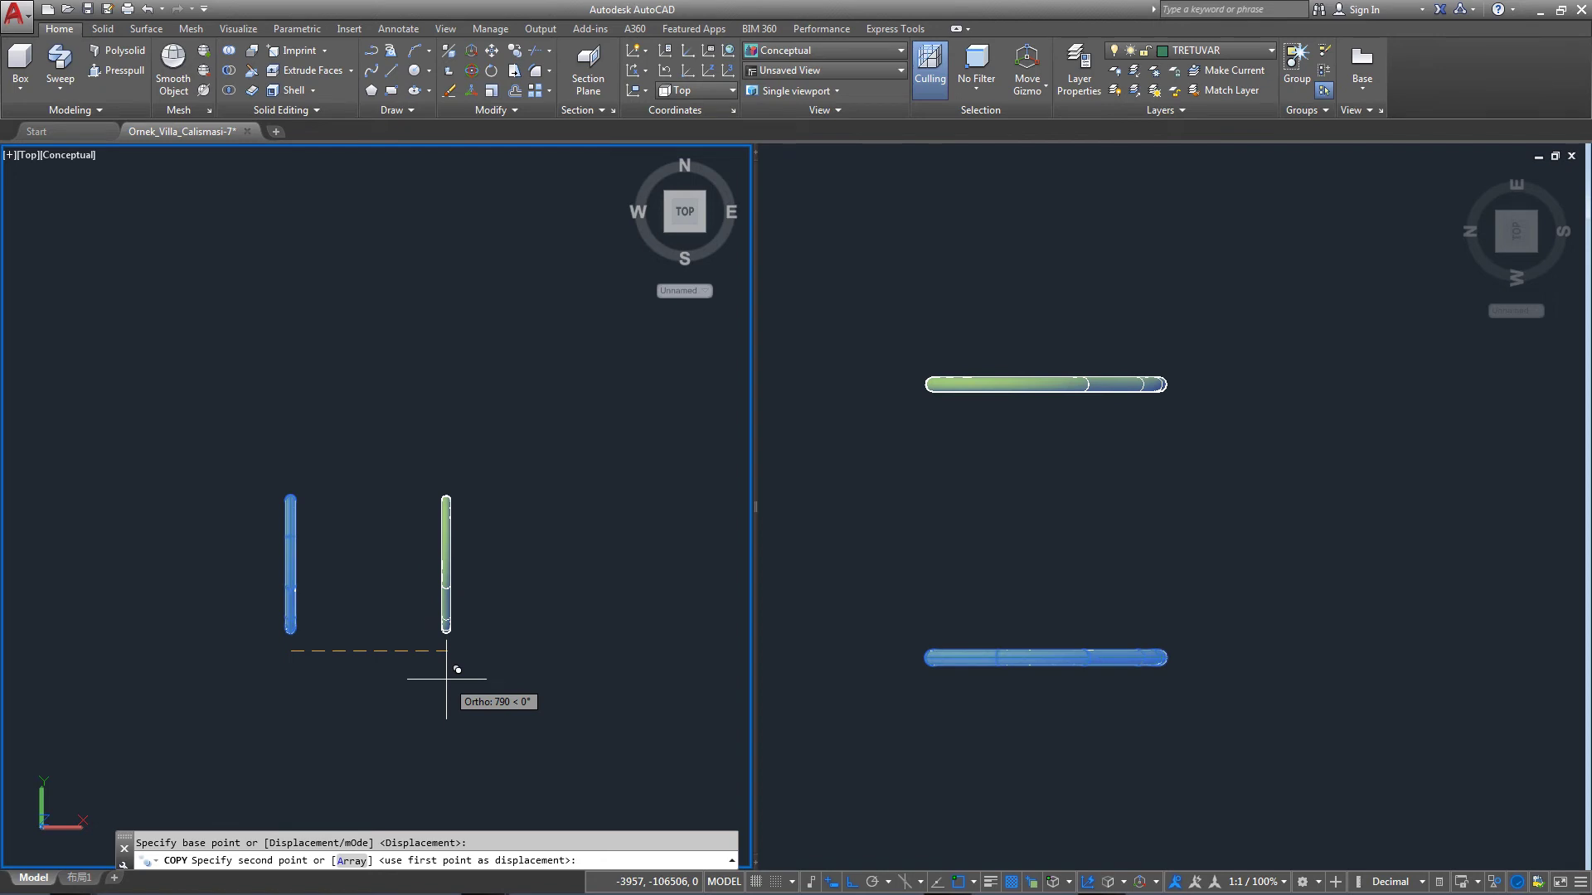
type("800")
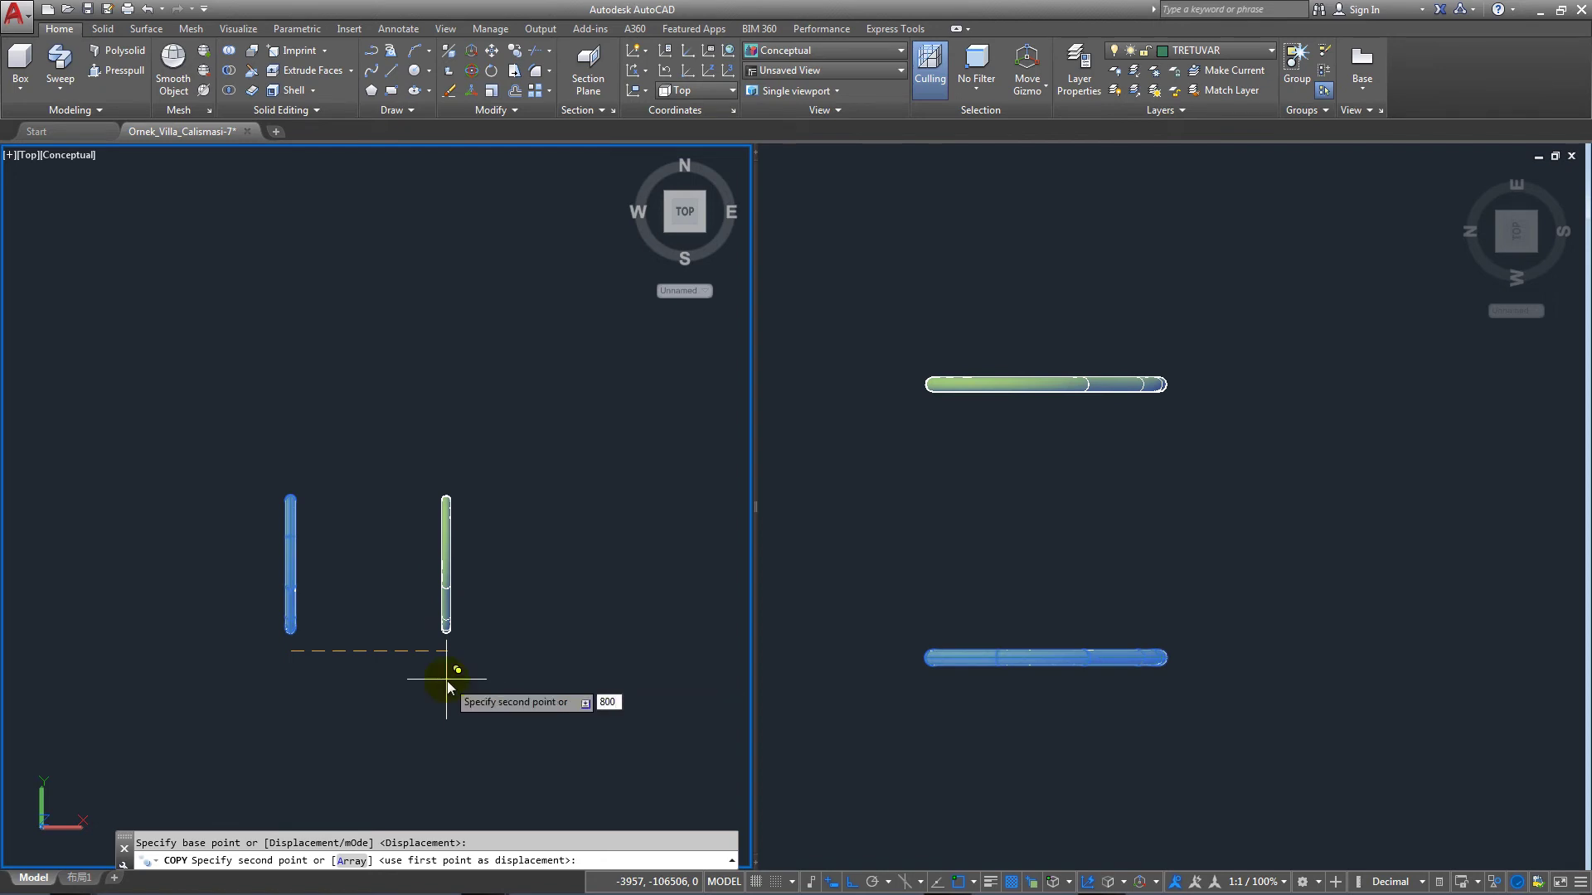
key("Return")
key("Return")
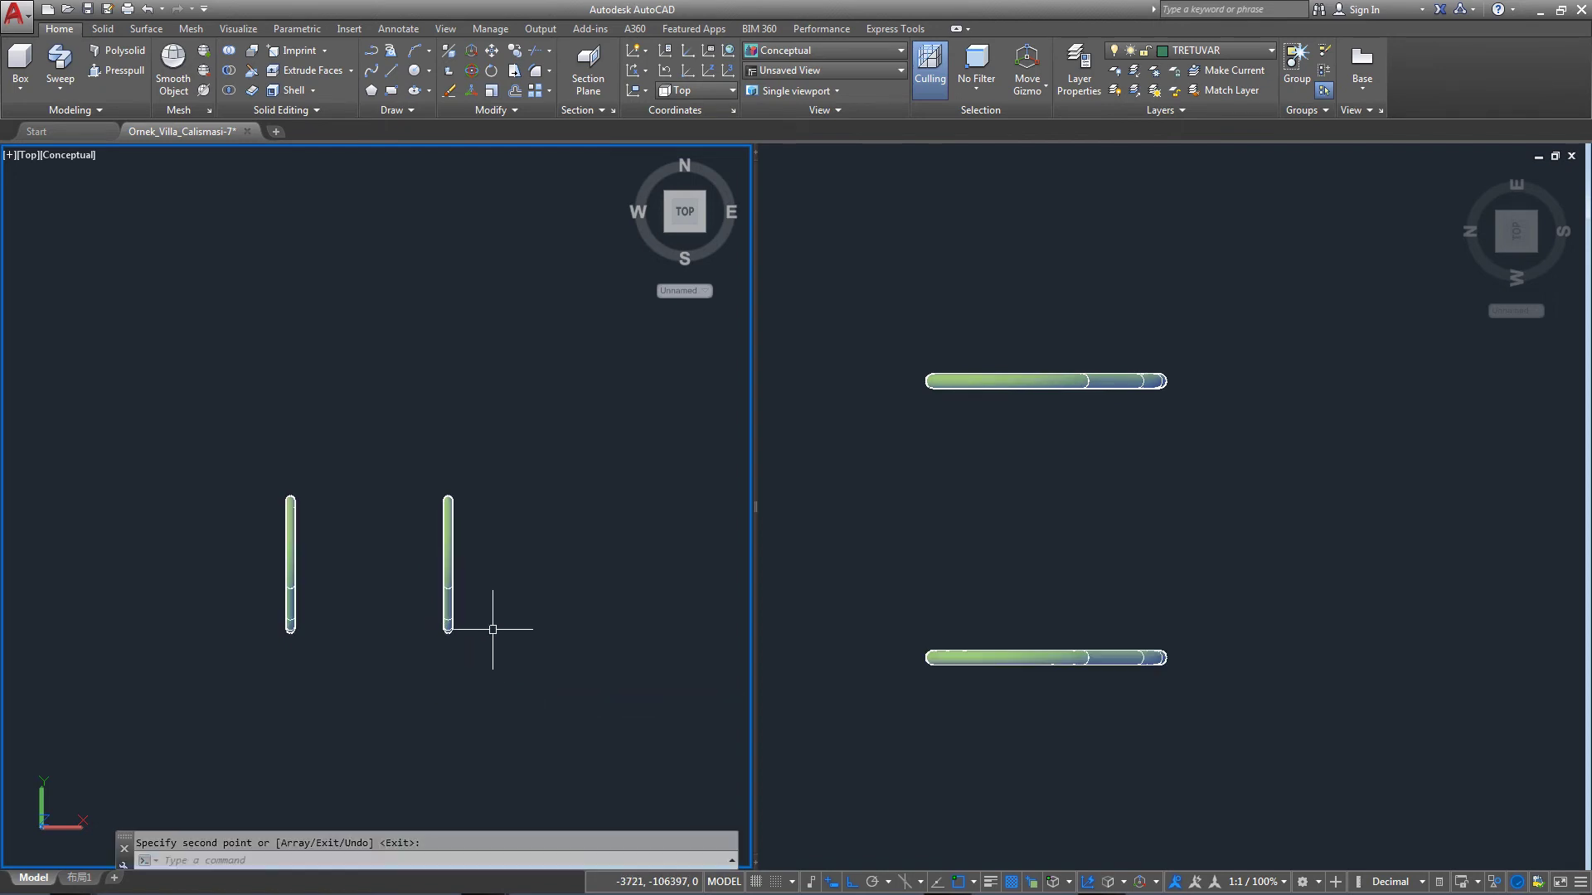
left_click(1033, 582)
mouse_move(1162, 586)
middle_mouse_down("shift")
mouse_move(1112, 415)
mouse_move(1126, 462)
middle_mouse_up("shift")
left_click(323, 328)
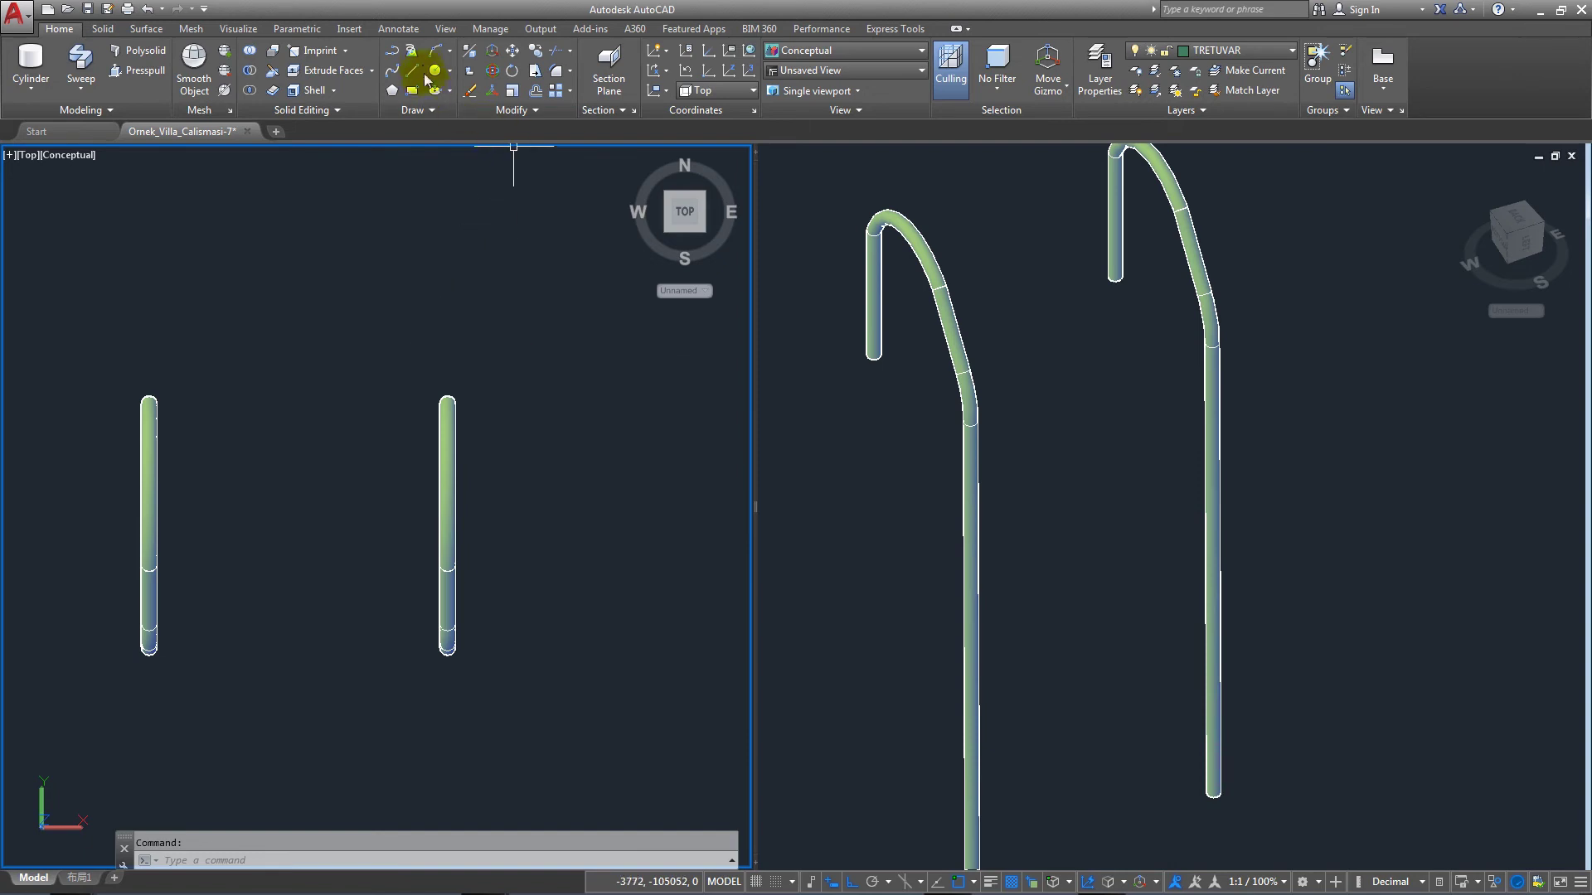
Draw an 800-long cylinder rung below the left handrail.
left_click(27, 65)
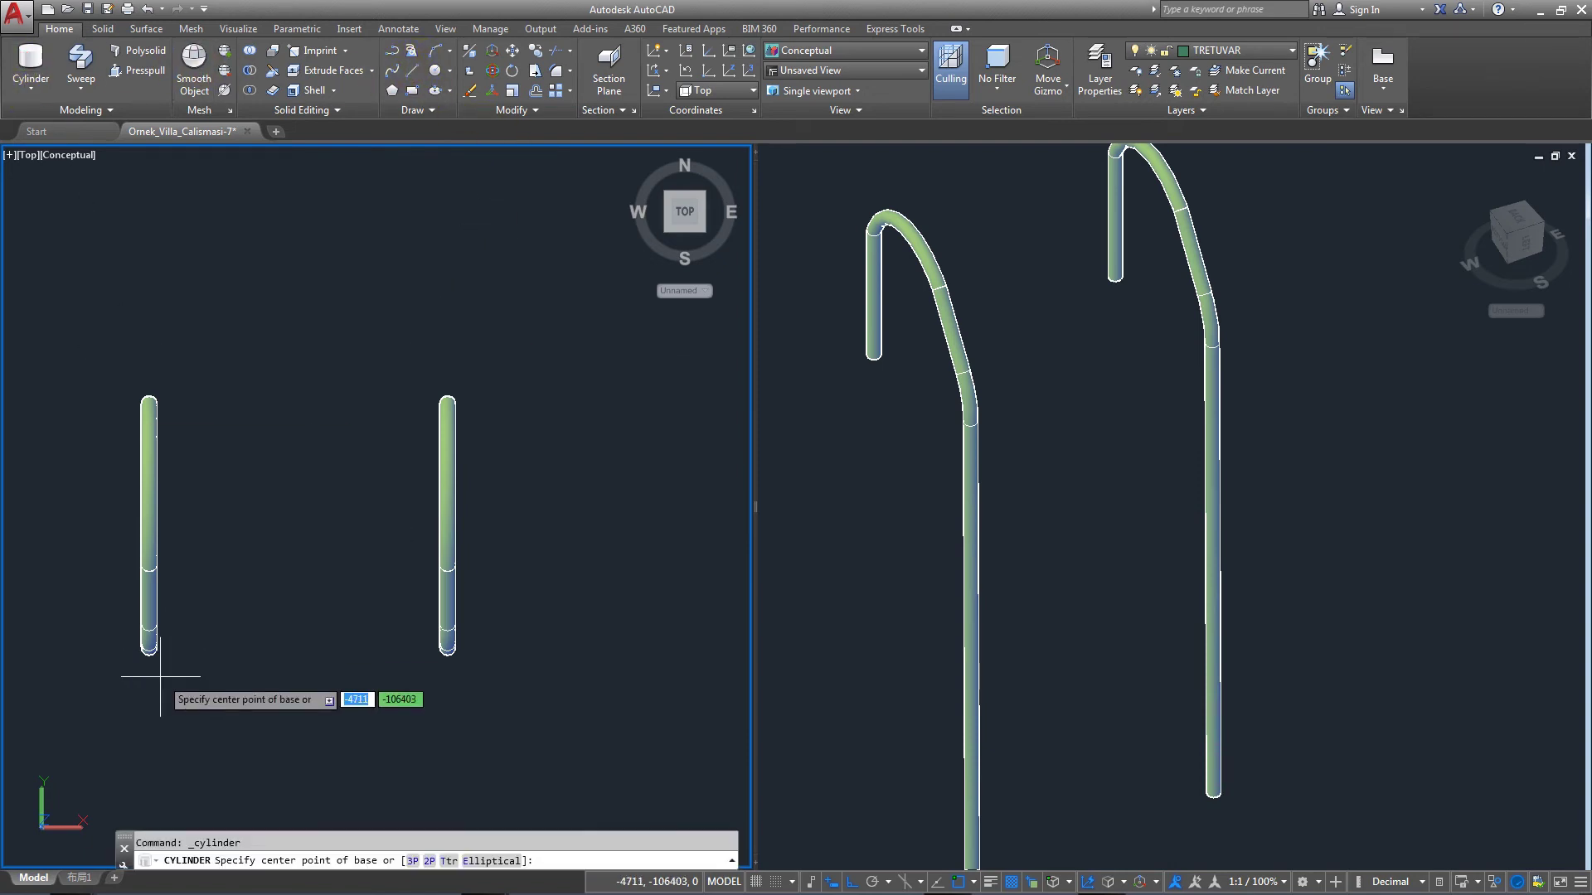
scroll(142, 668, "up", 2)
left_click(139, 674)
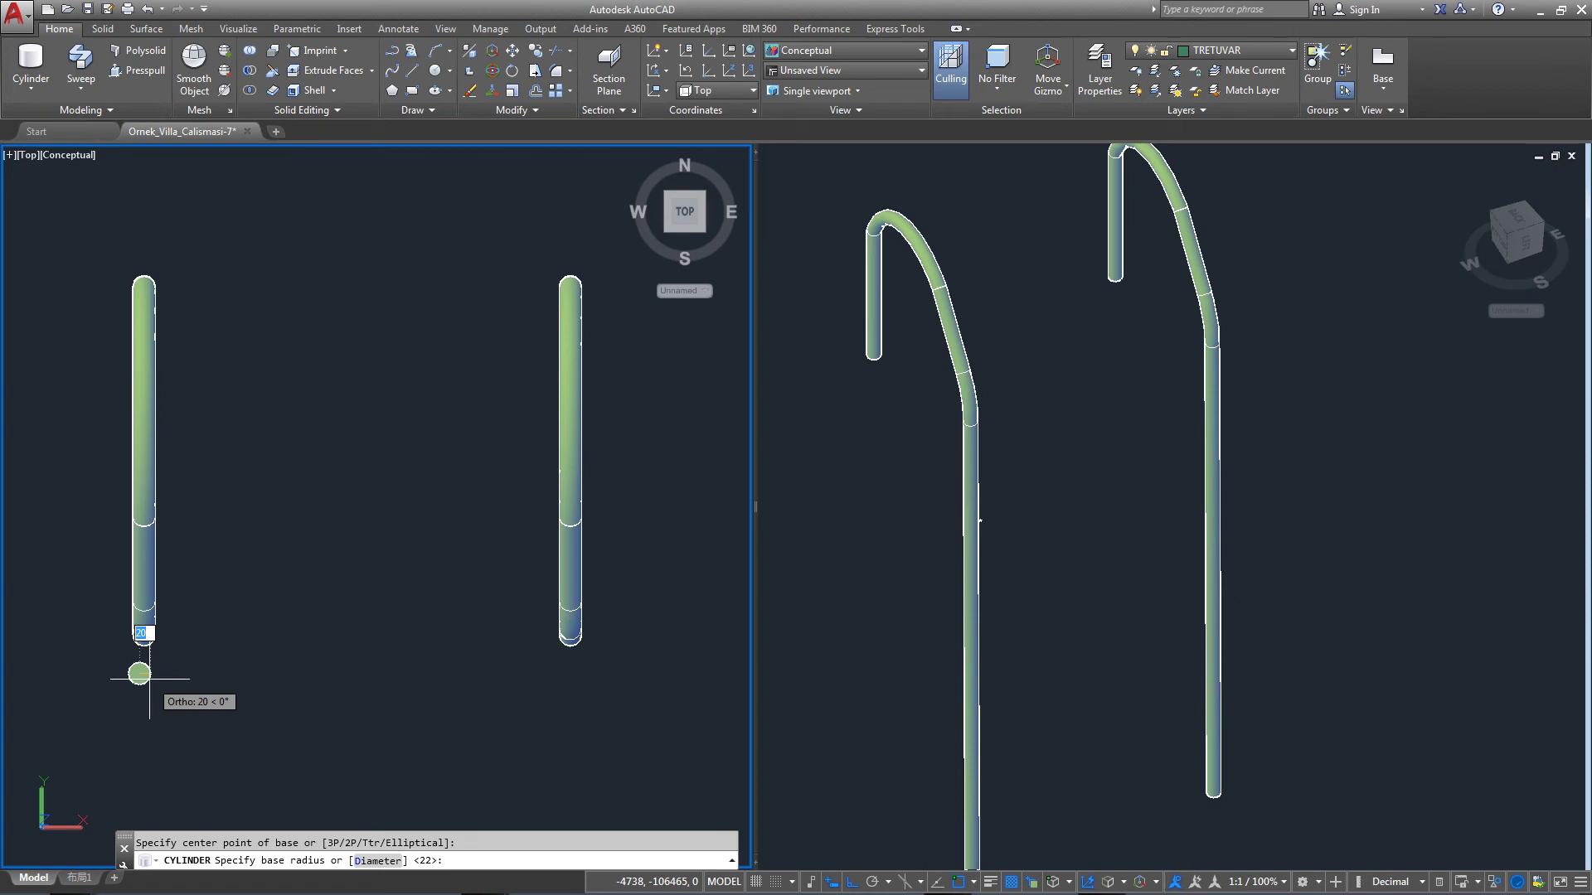
left_click(149, 678)
type("800")
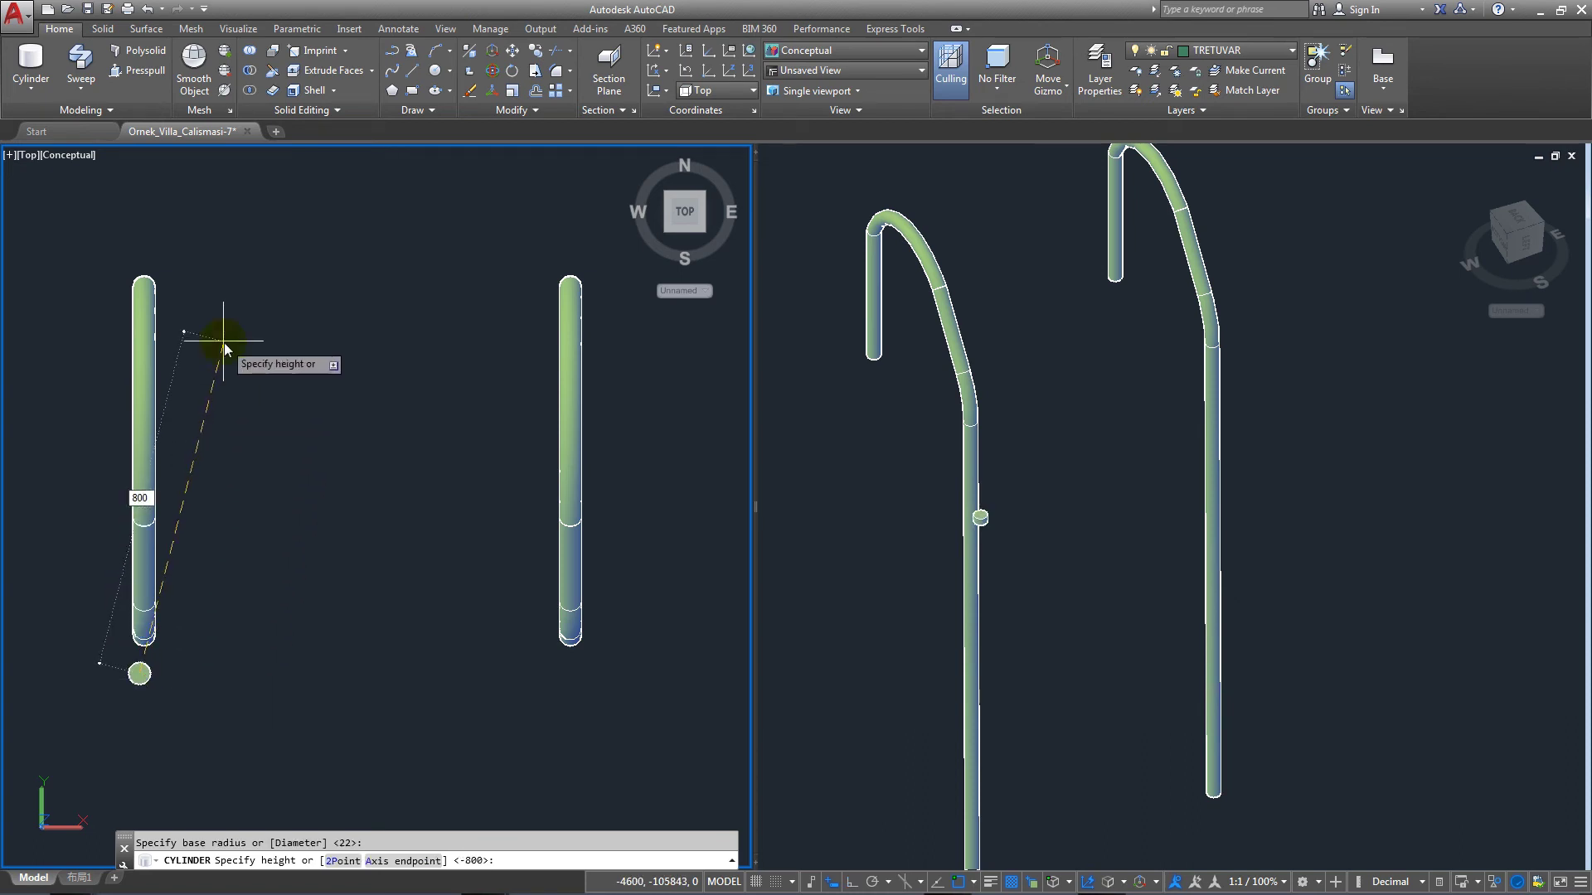
key("Return")
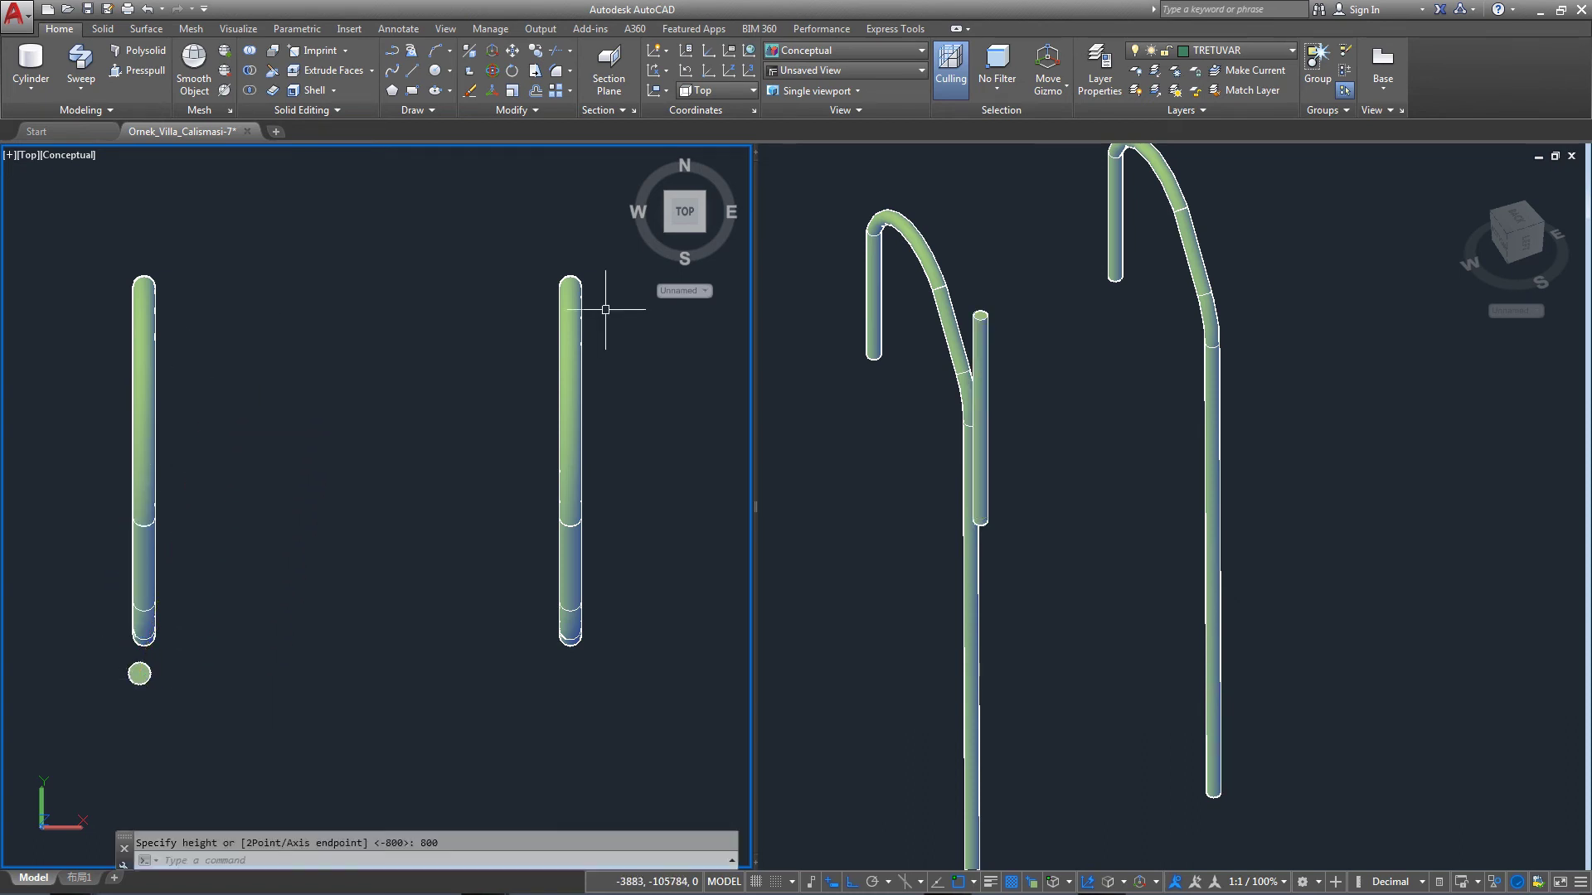
Rotate the new rung 90° in 3D so it lies horizontal.
left_click(980, 351)
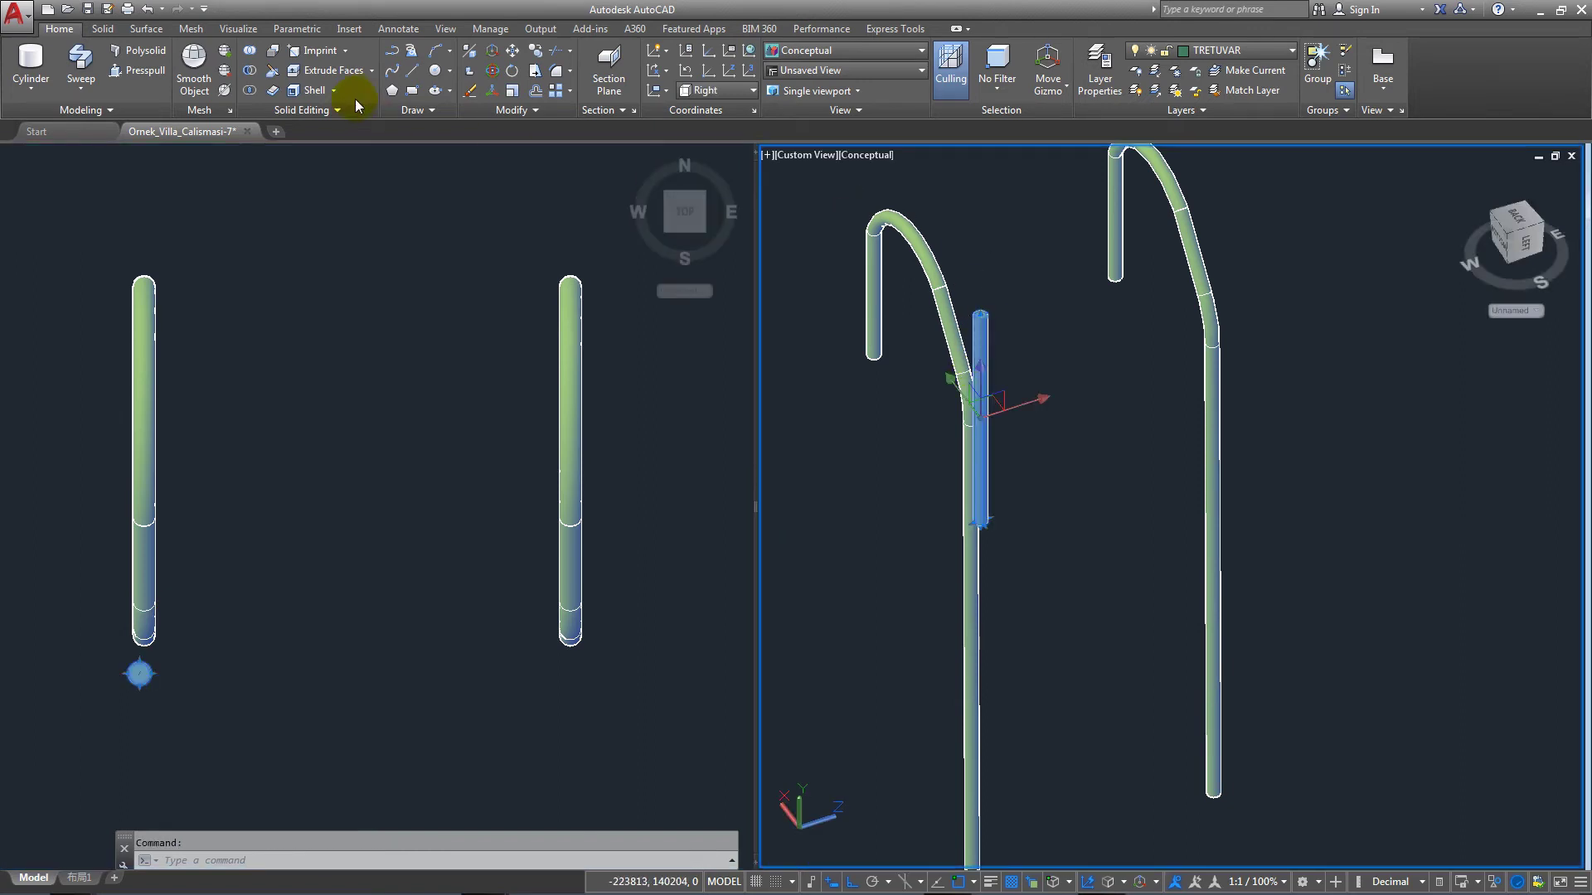
left_click(500, 74)
left_click(978, 419)
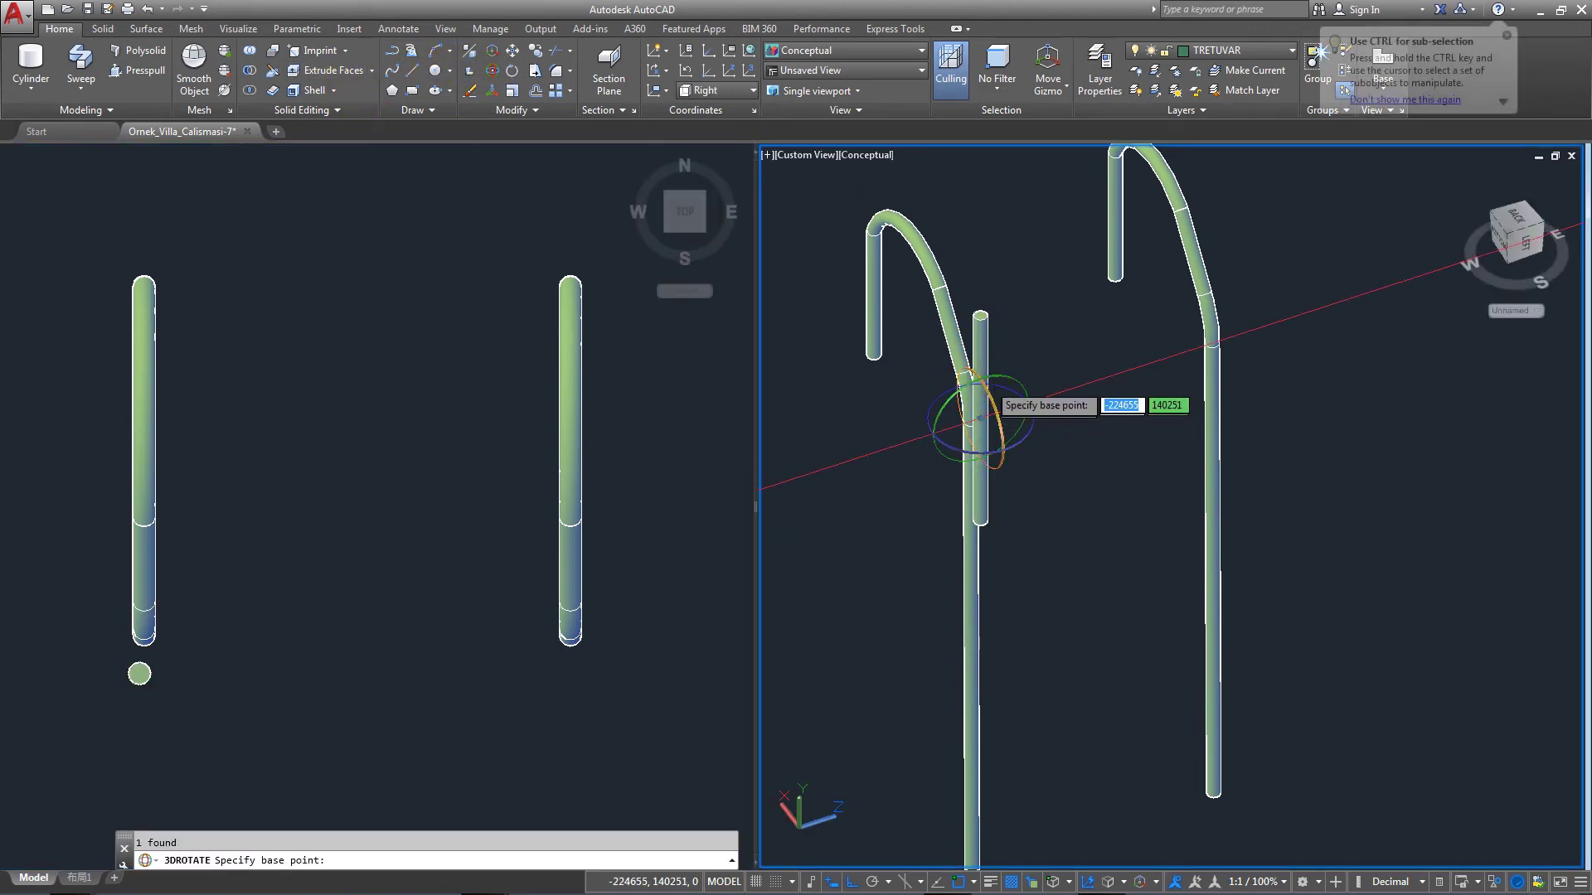
left_click(999, 389)
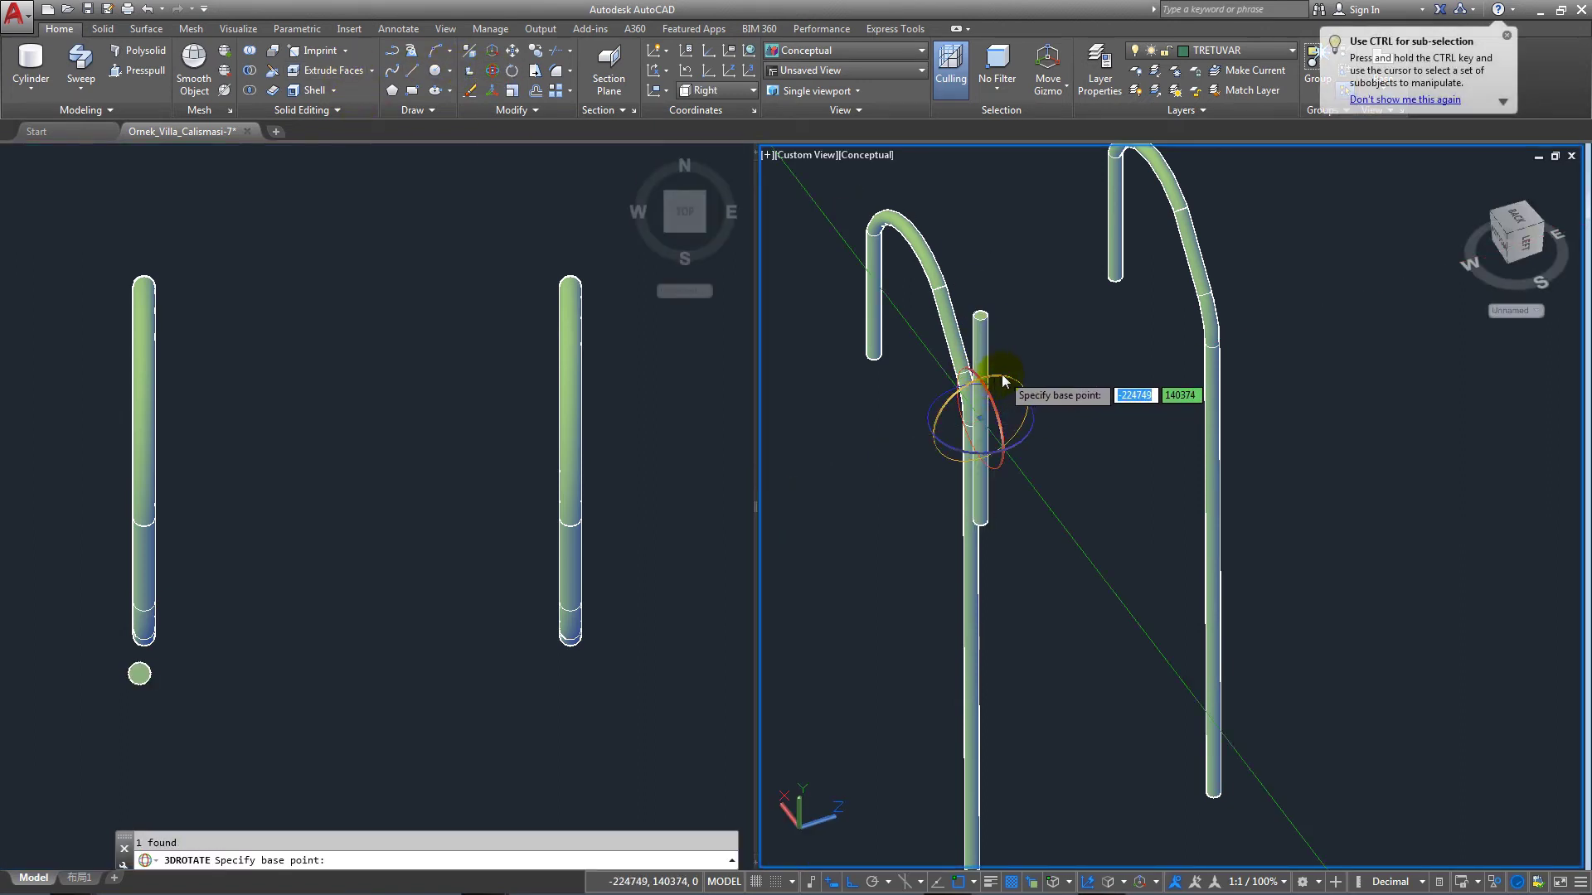
left_click(1318, 357)
left_click(959, 375)
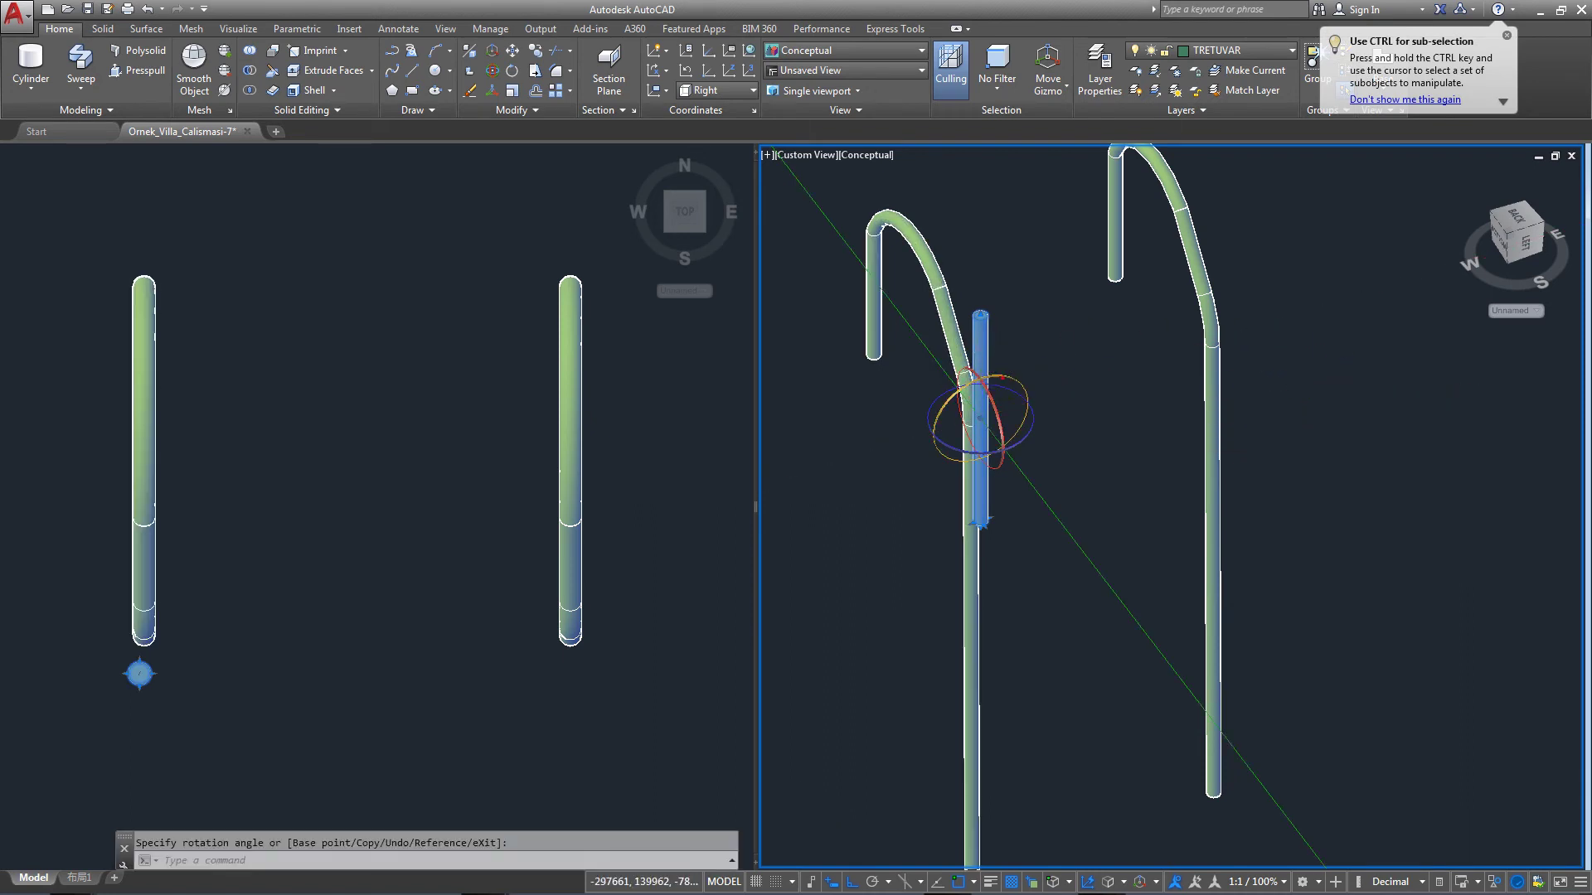
type("90")
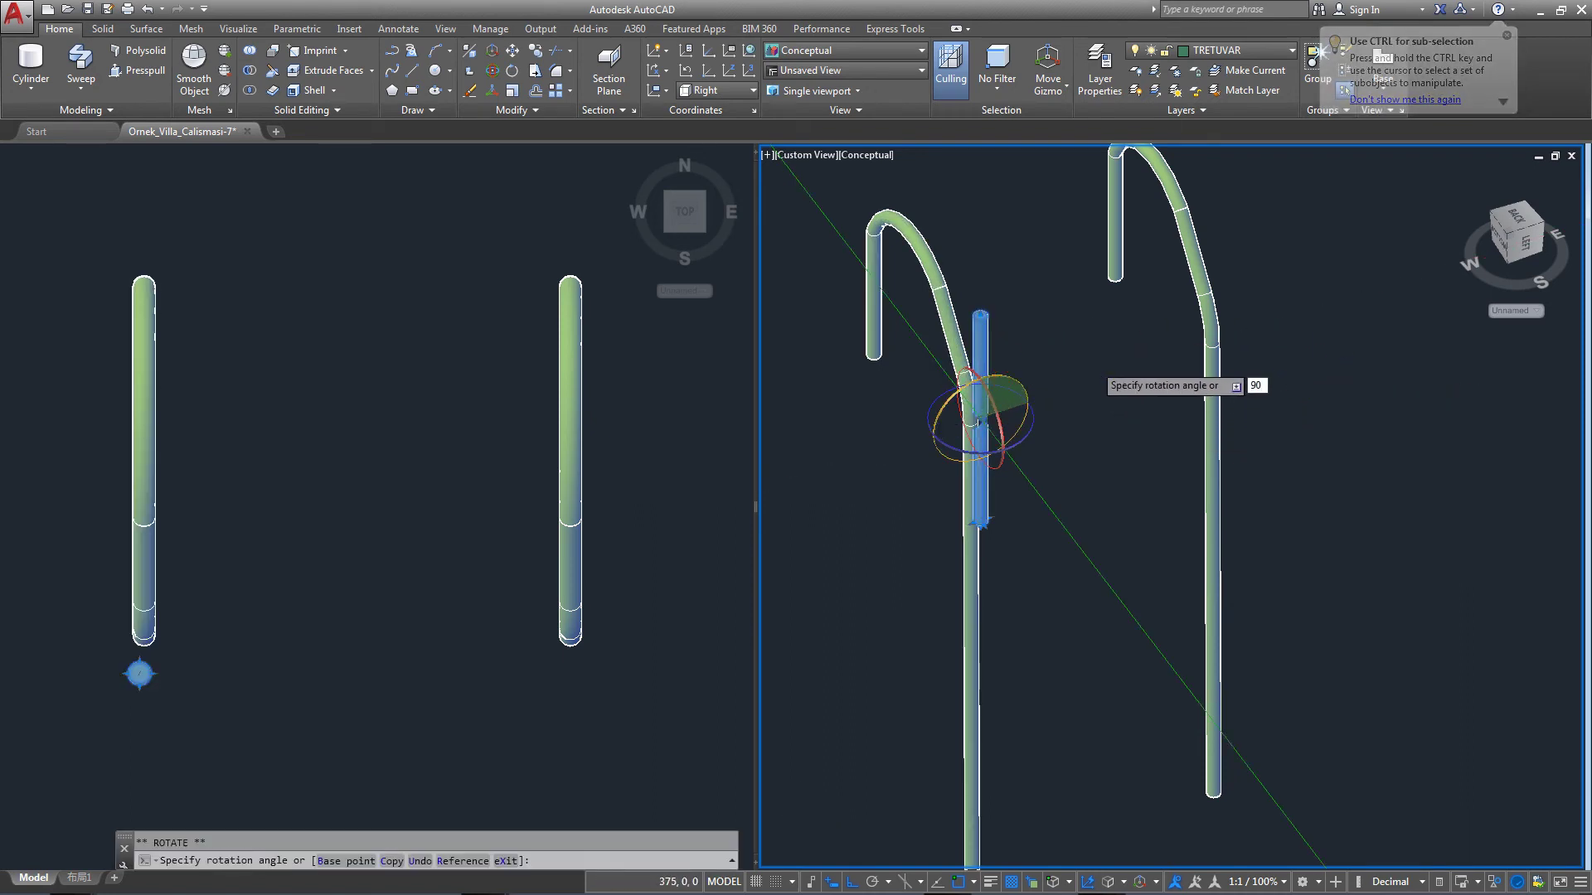
key("Return")
Move the rung by its end so it sits against the left handrail.
type("m")
key("Return")
scroll(837, 538, "up", 2)
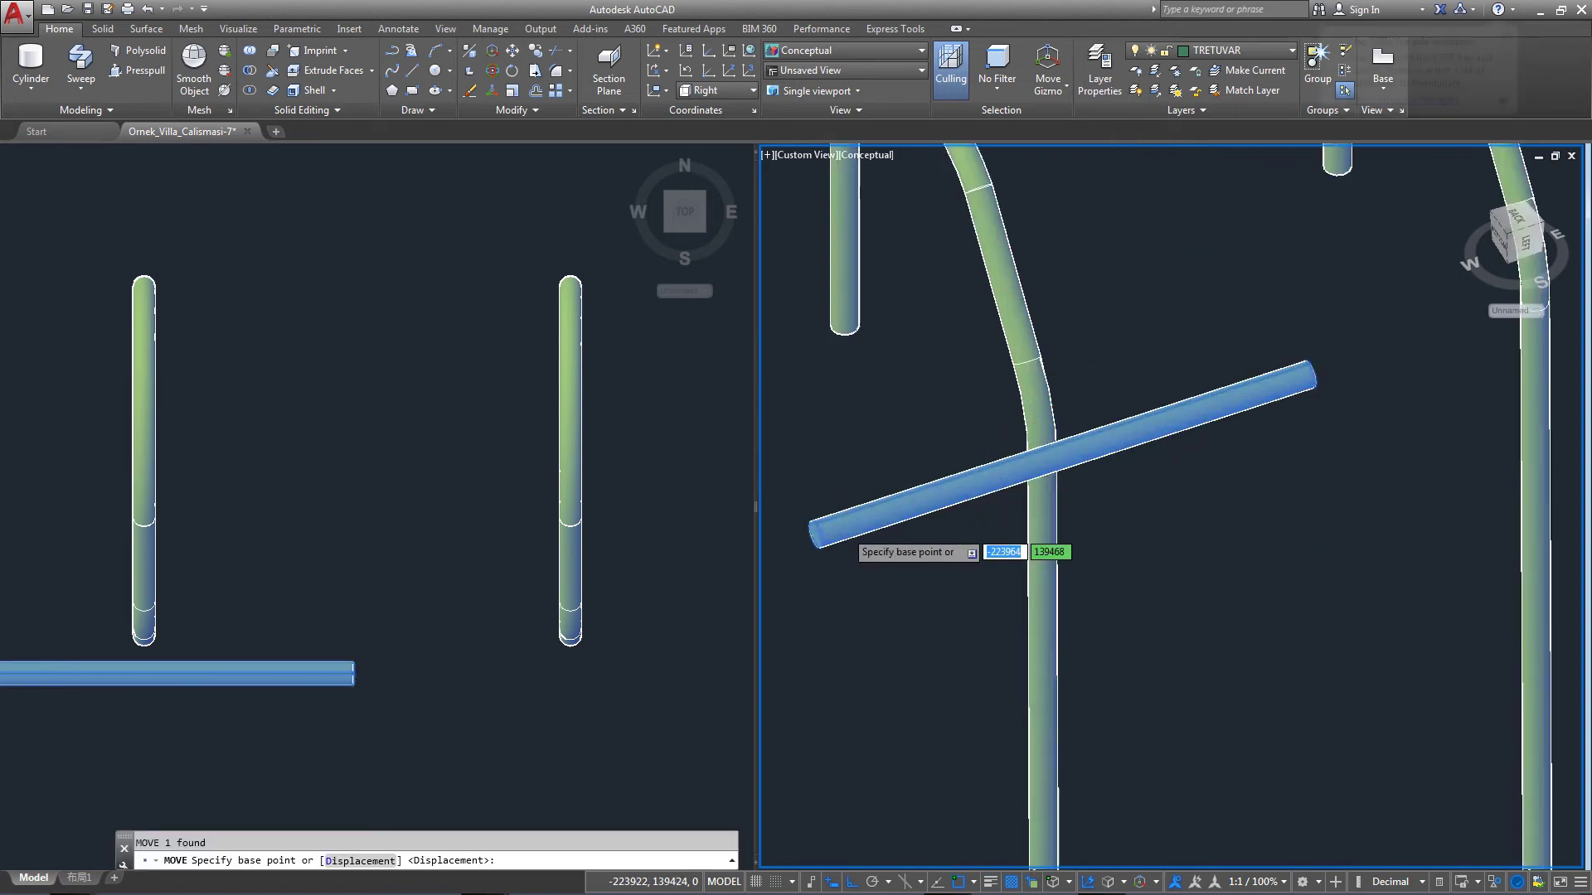
scroll(812, 532, "up", 2)
scroll(799, 528, "up", 1)
middle_click_drag(798, 527, 898, 530, "shift")
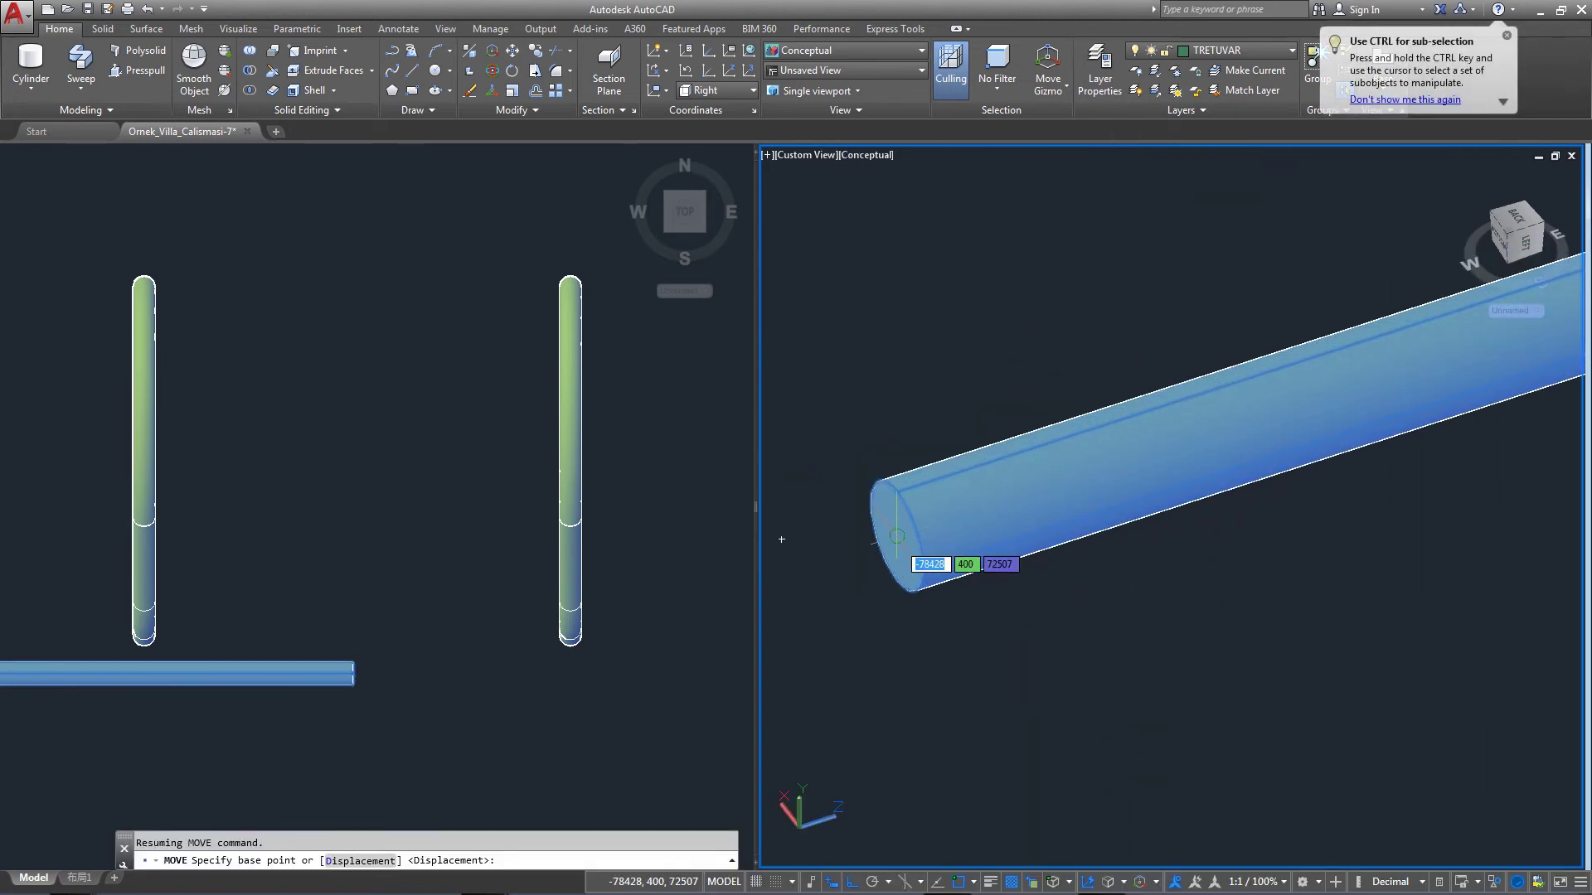
left_click(897, 536)
scroll(953, 522, "down", 5)
scroll(995, 498, "up", 2)
mouse_move(992, 487)
middle_mouse_down("shift")
mouse_move(825, 533)
mouse_move(833, 365)
middle_mouse_up("shift")
scroll(837, 356, "up", 2)
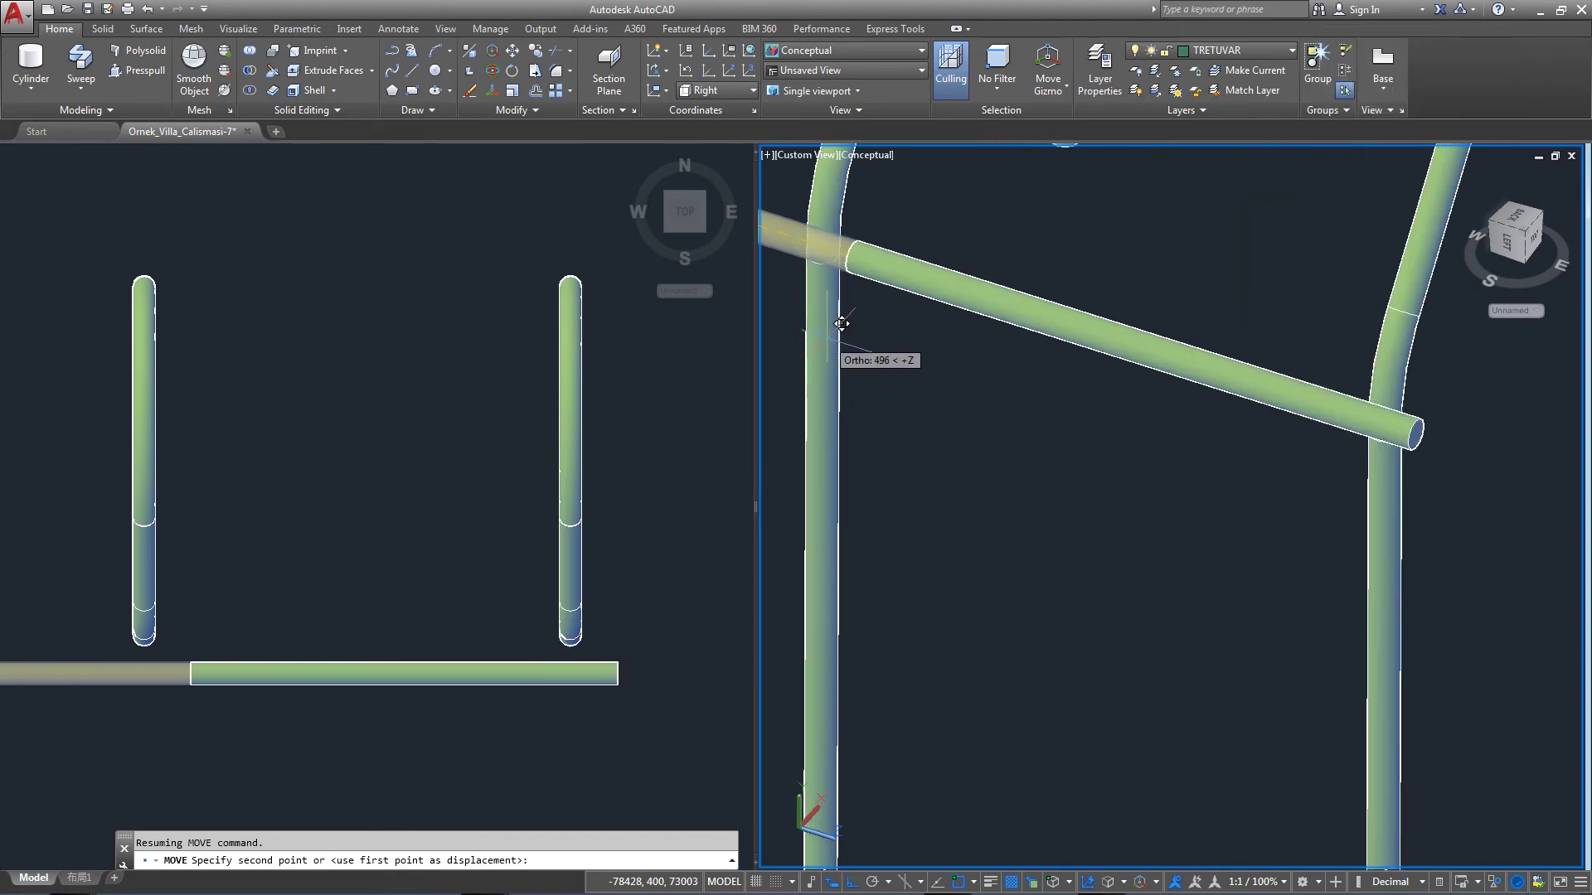
left_click(831, 260)
scroll(831, 259, "down", 3)
middle_click_drag(833, 829, 1165, 334, "shift")
scroll(952, 265, "up", 3)
Drag the crossbar straight down with the Move gizmo to sit between the handrails.
left_click(951, 274)
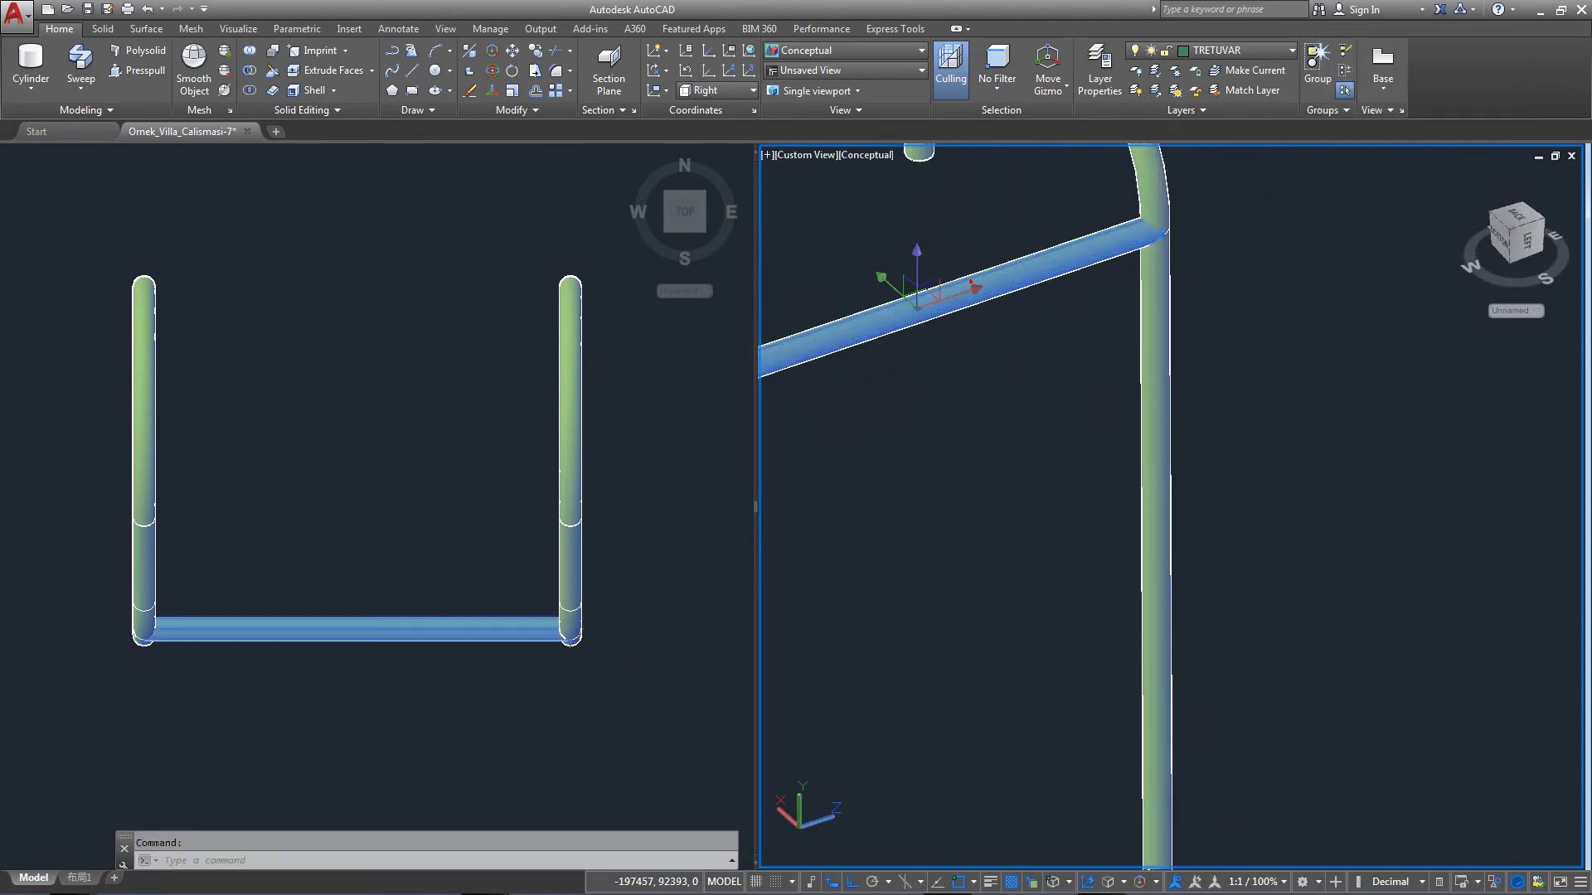
scroll(954, 282, "down", 3)
scroll(1164, 332, "up", 2)
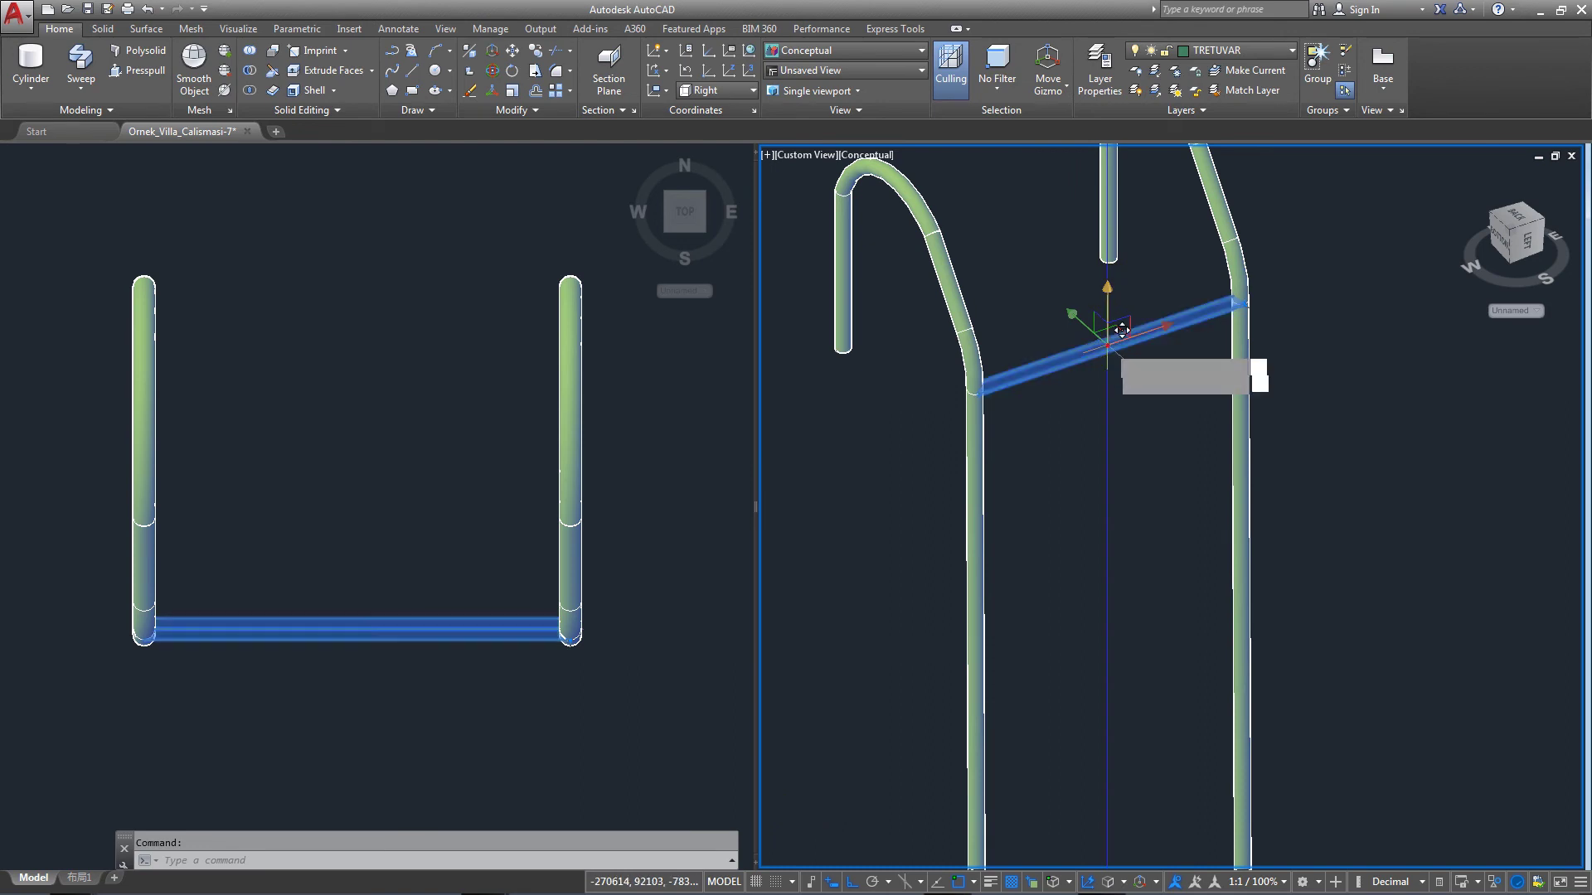
left_click(1108, 290)
left_click(1111, 395)
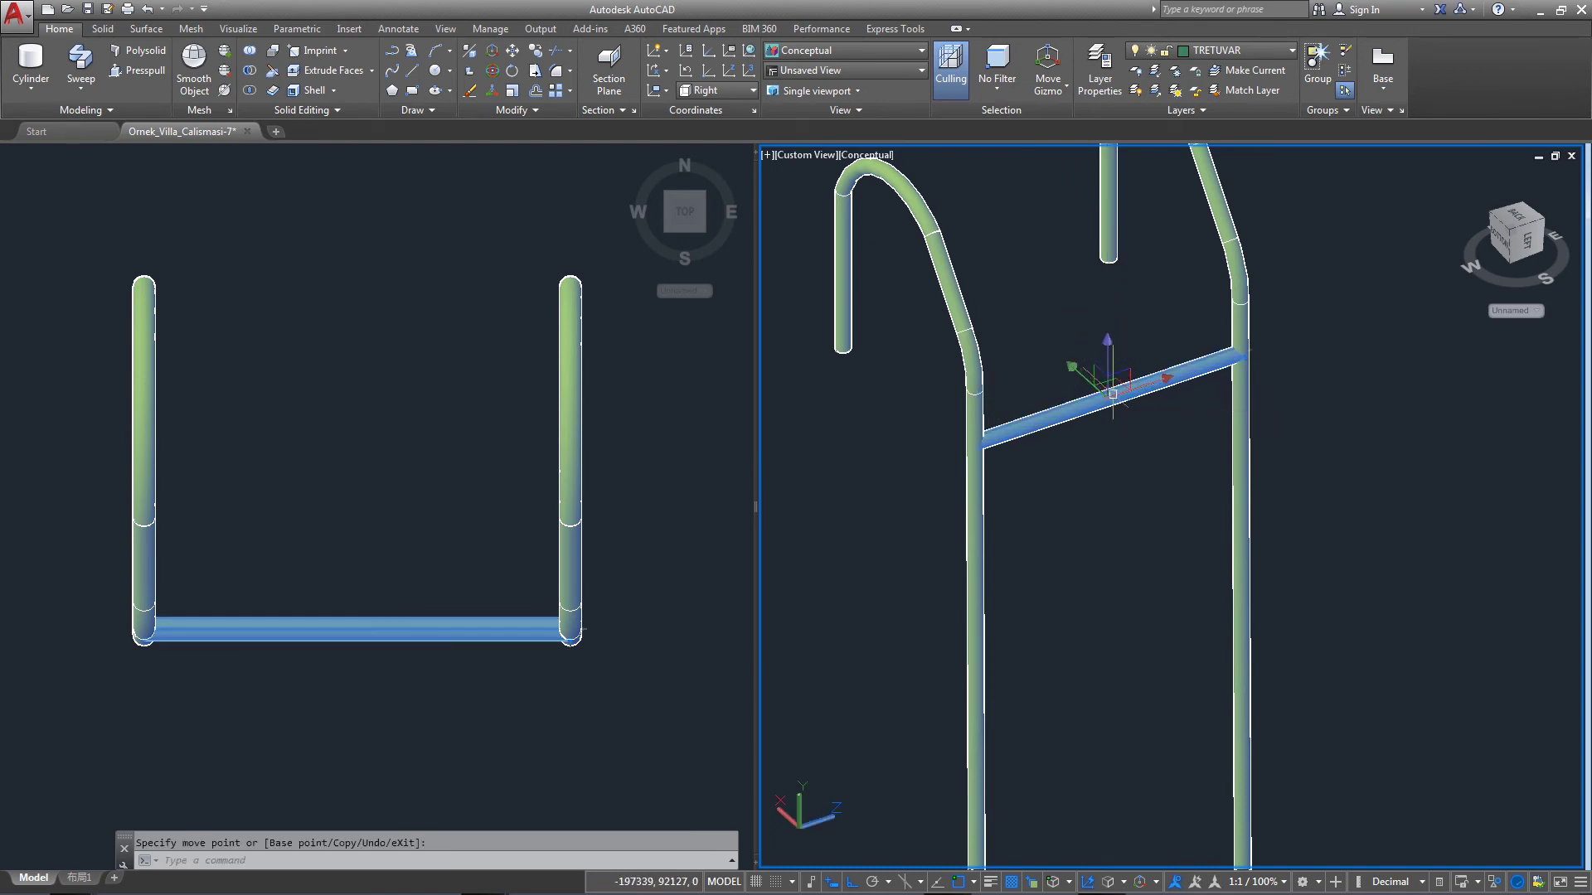
Copy the crossbar 355 and 710 units lower, undoing one misplaced copy.
left_click(536, 69)
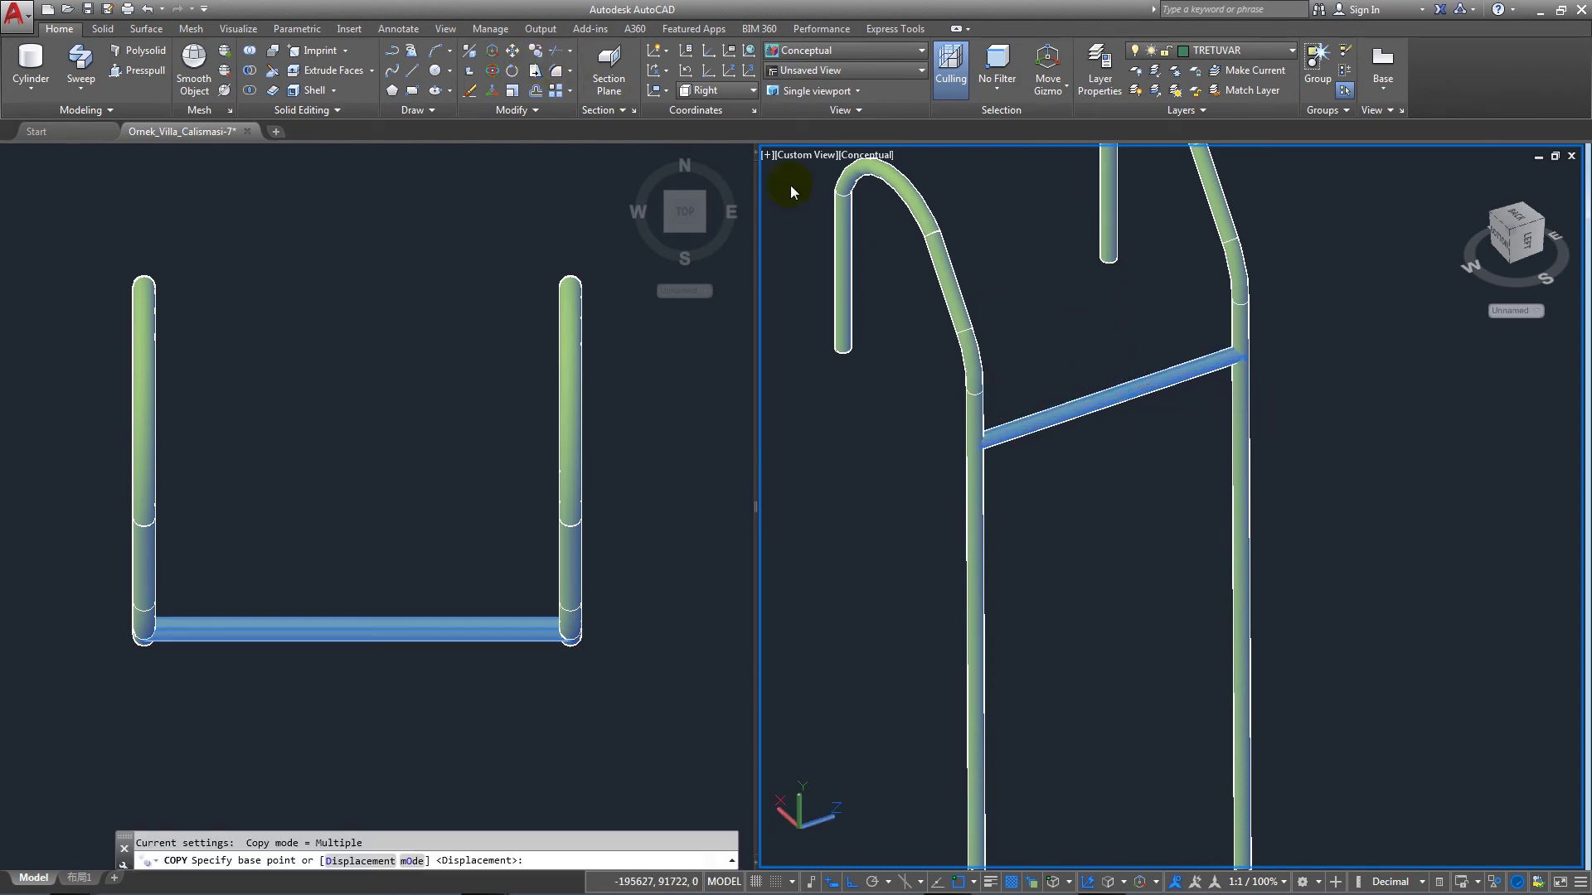
left_click(1241, 359)
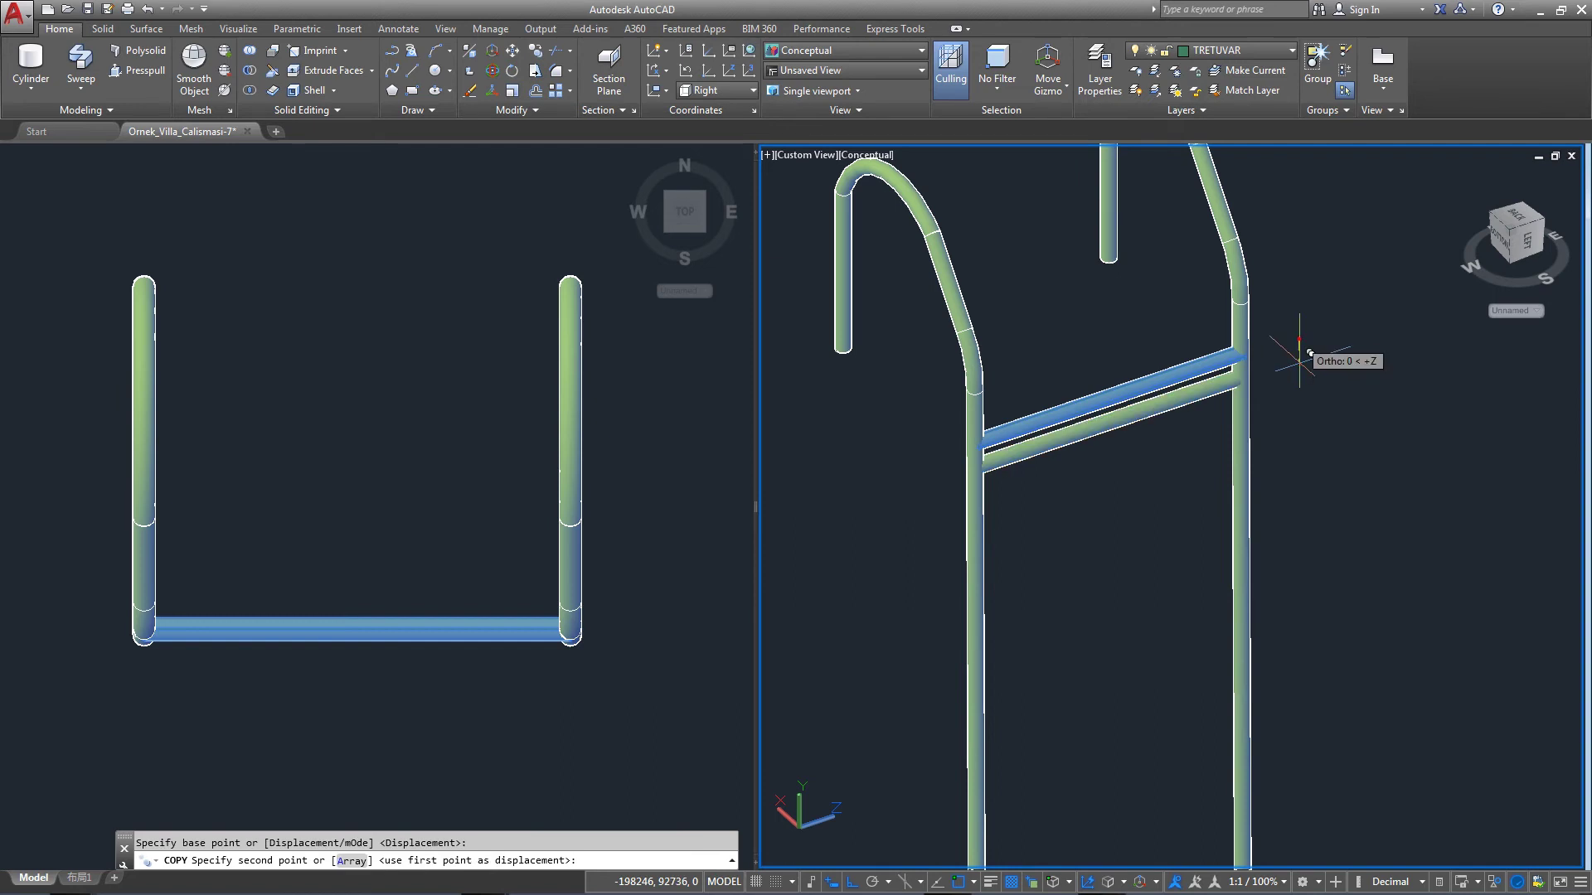
left_click(1314, 449)
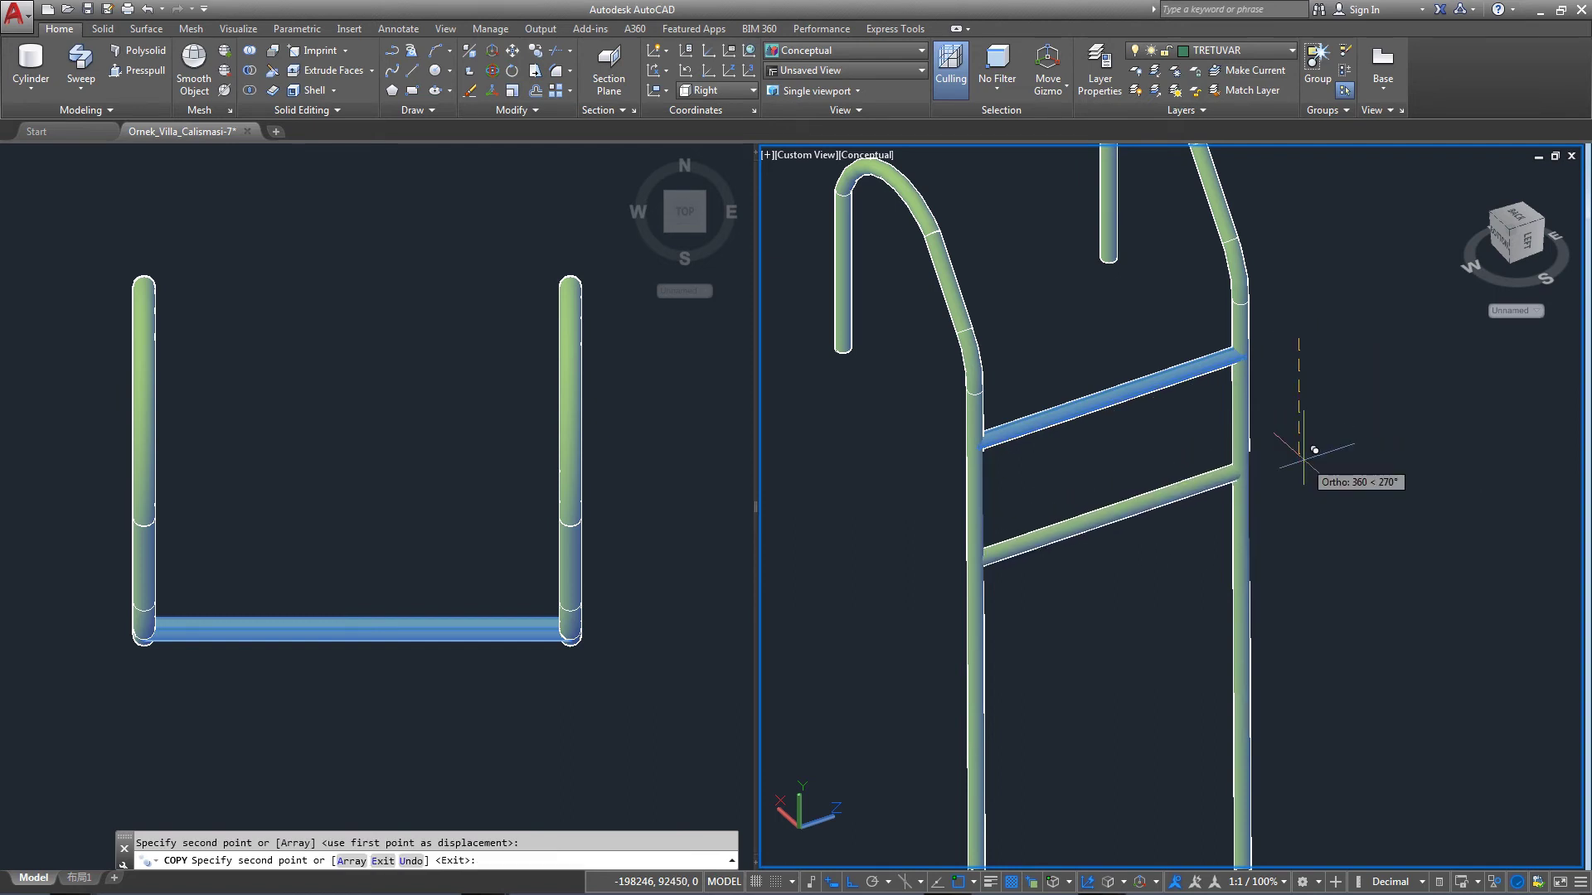
type("u")
key("Return")
type("355")
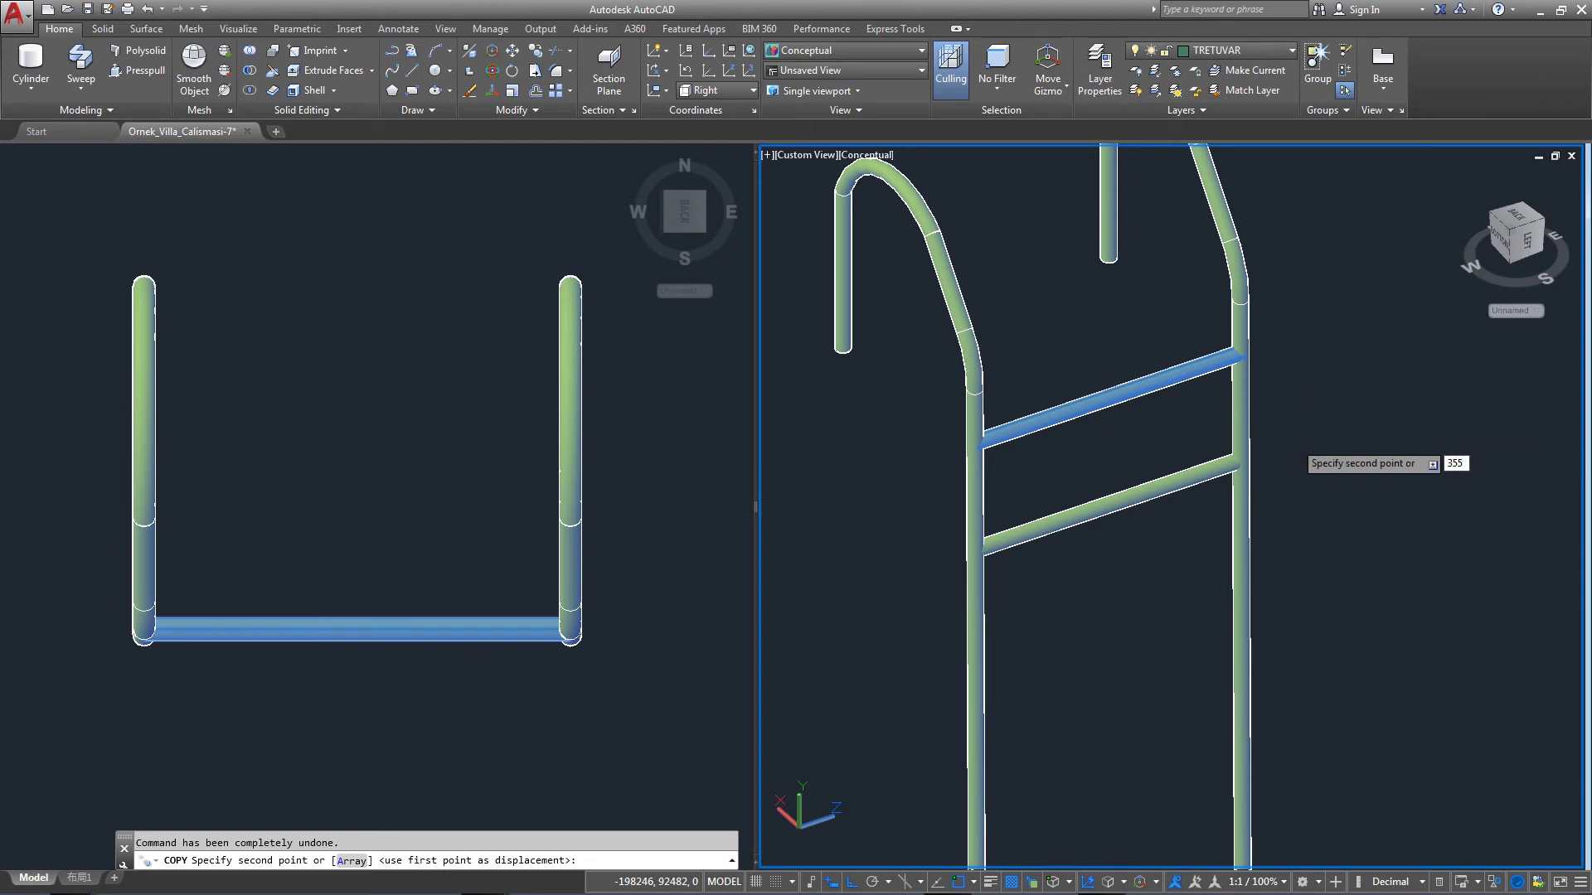
key("Return")
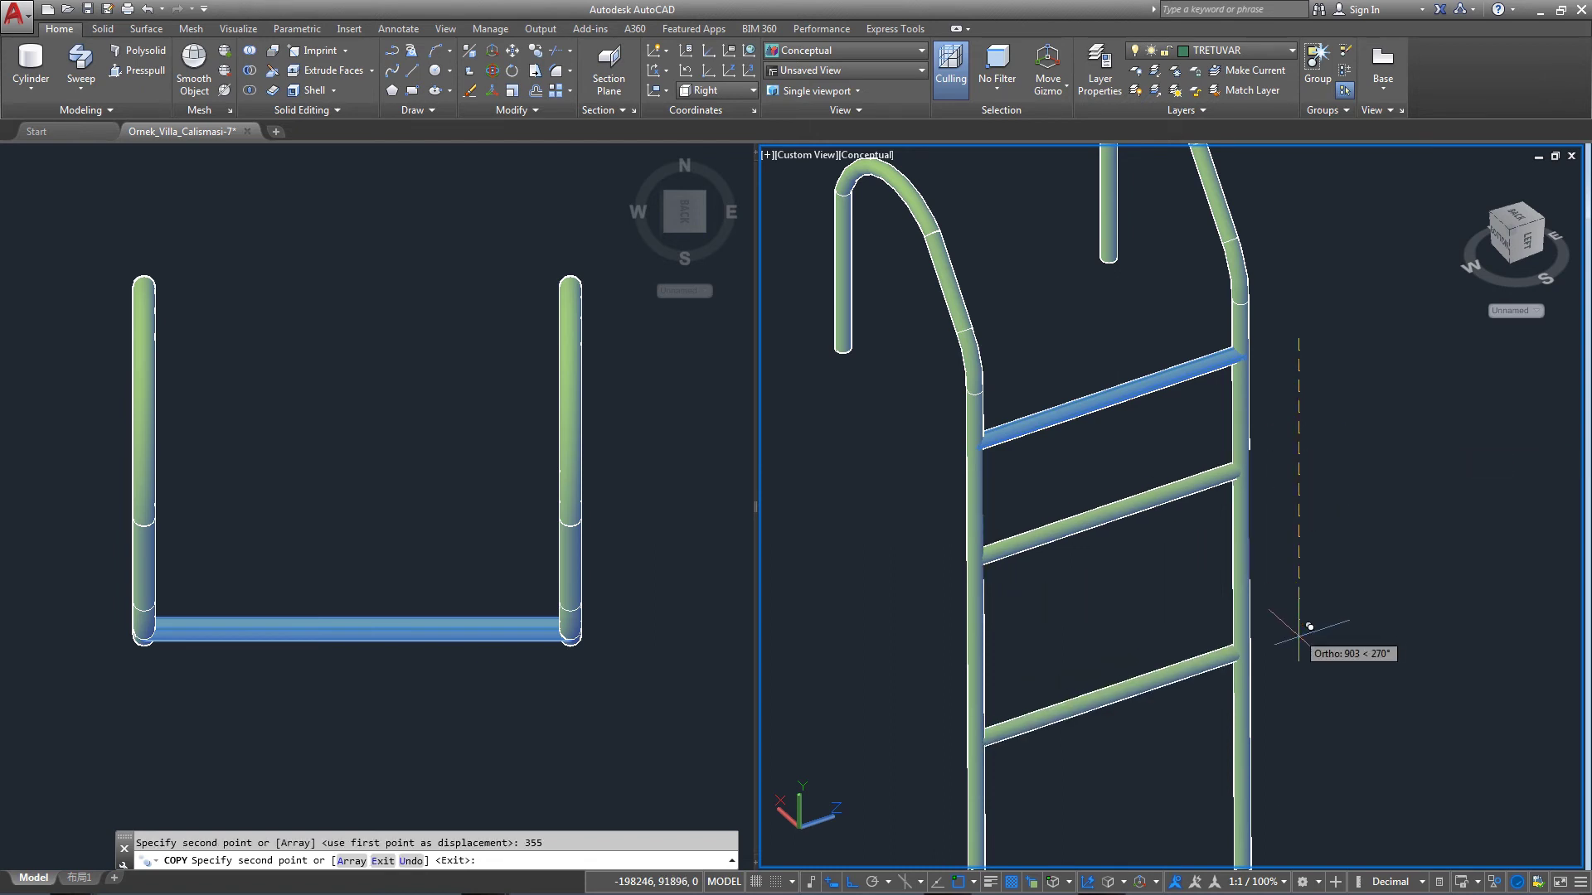
type("7")
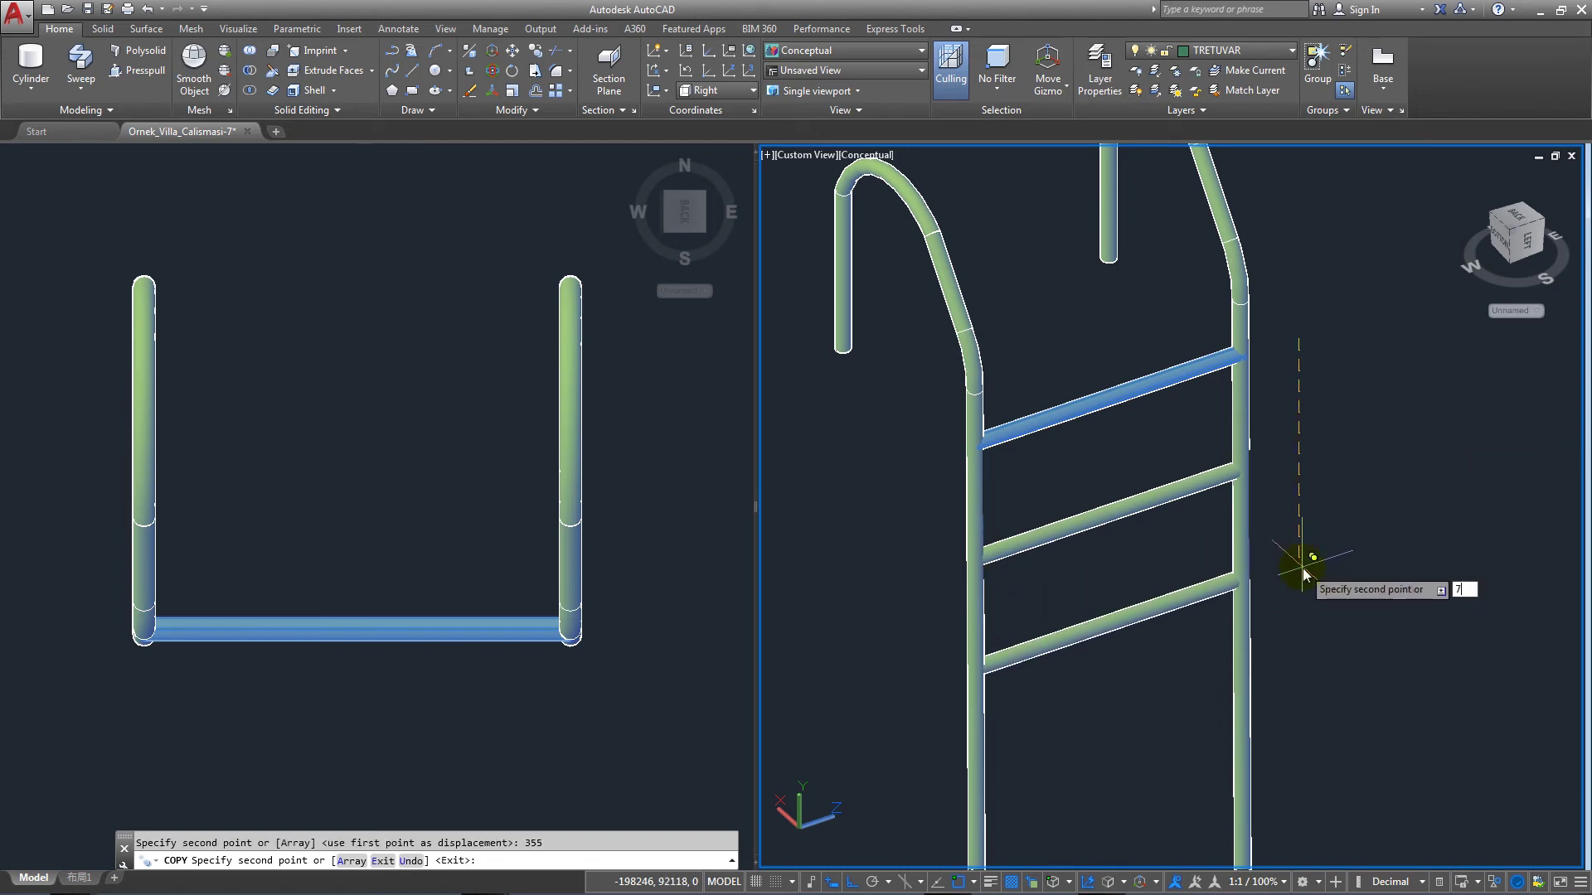
type("10")
key("Return")
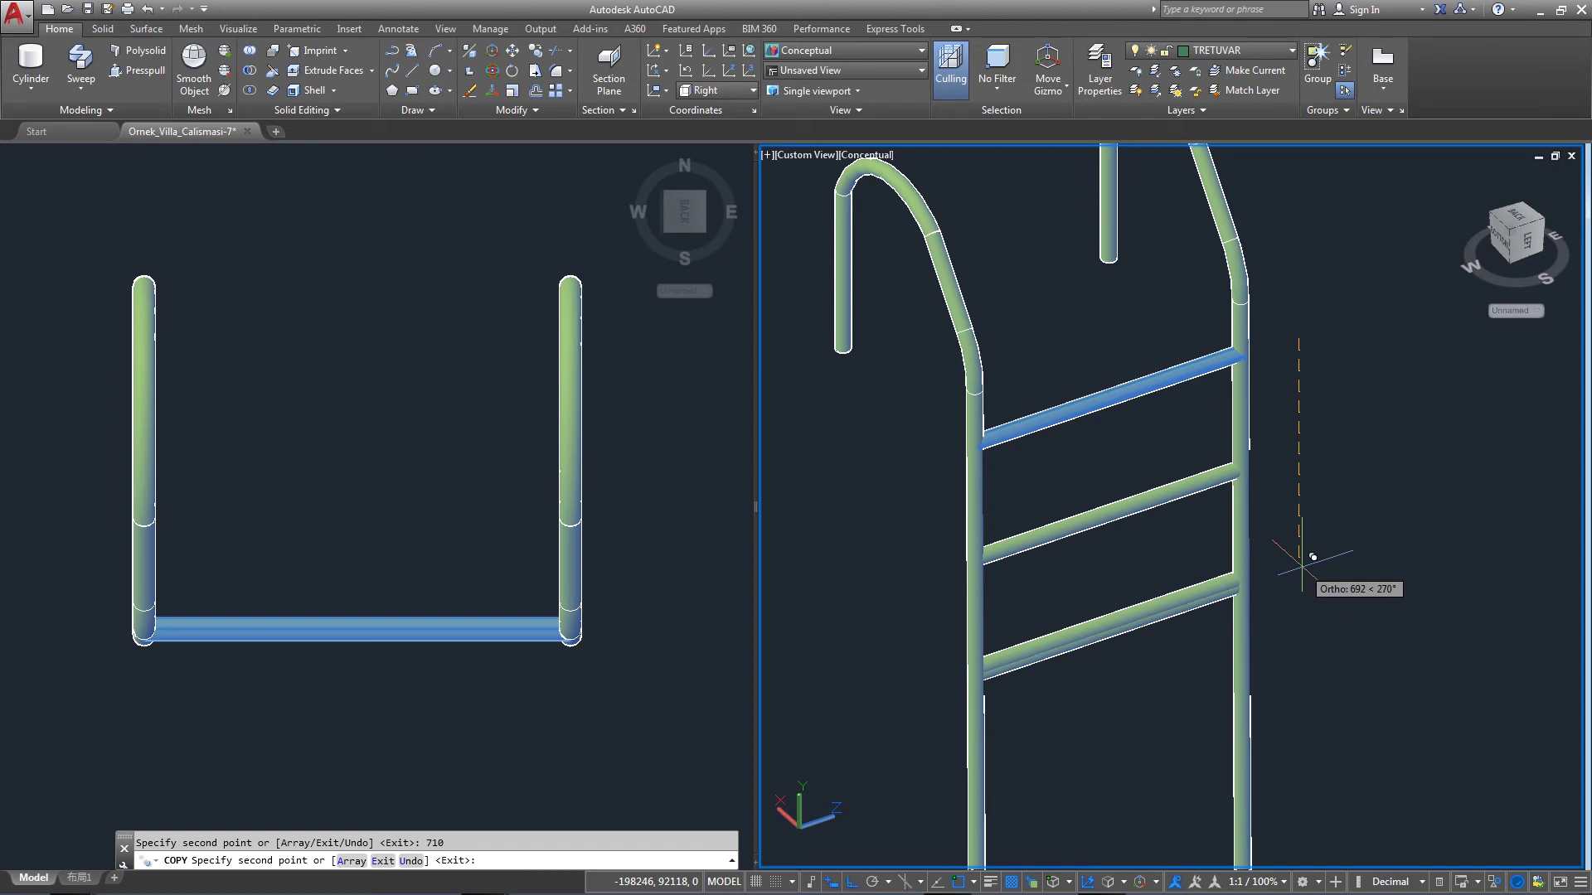
key("Return")
Copy the lowest rung another 355 units down to make the fourth rung.
scroll(1279, 569, "down", 5)
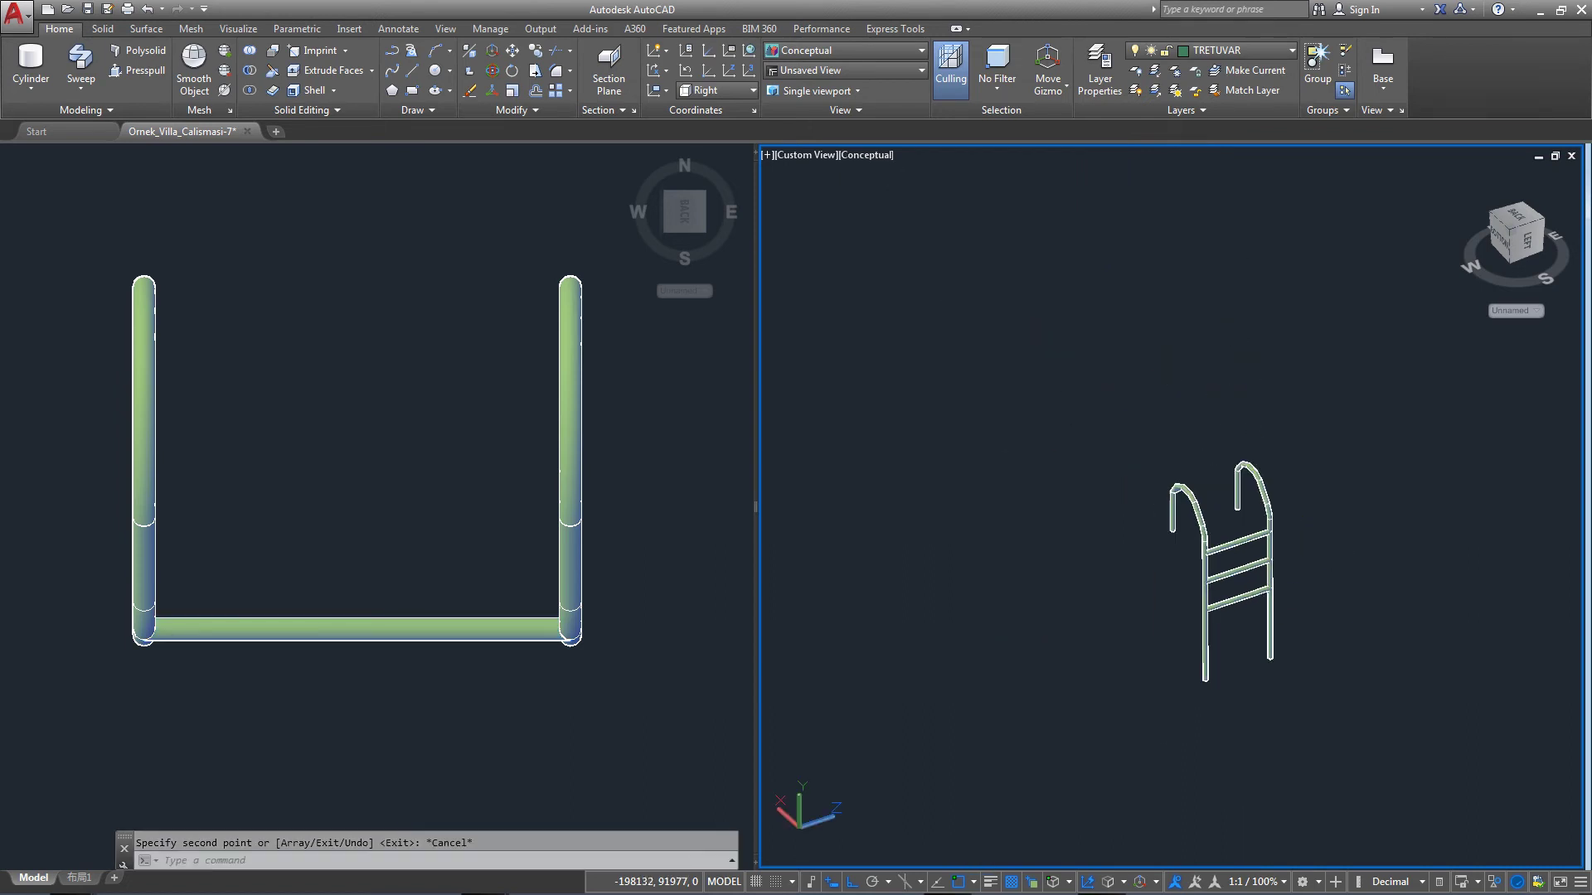
scroll(1255, 617, "up", 4)
left_click(1224, 578)
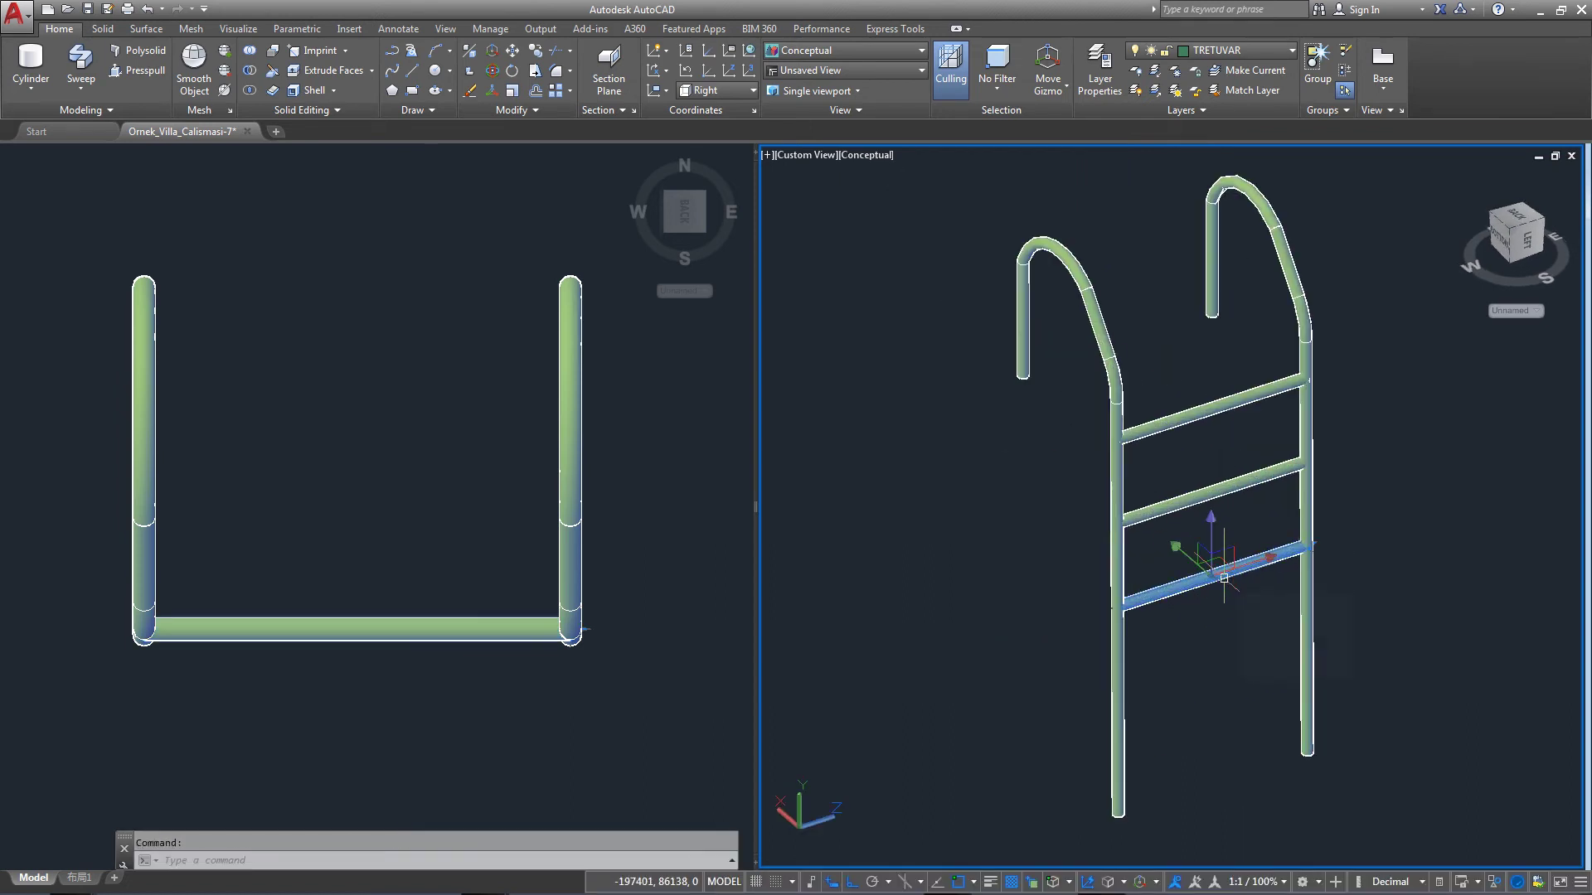
type("co")
key("Return")
left_click(1387, 539)
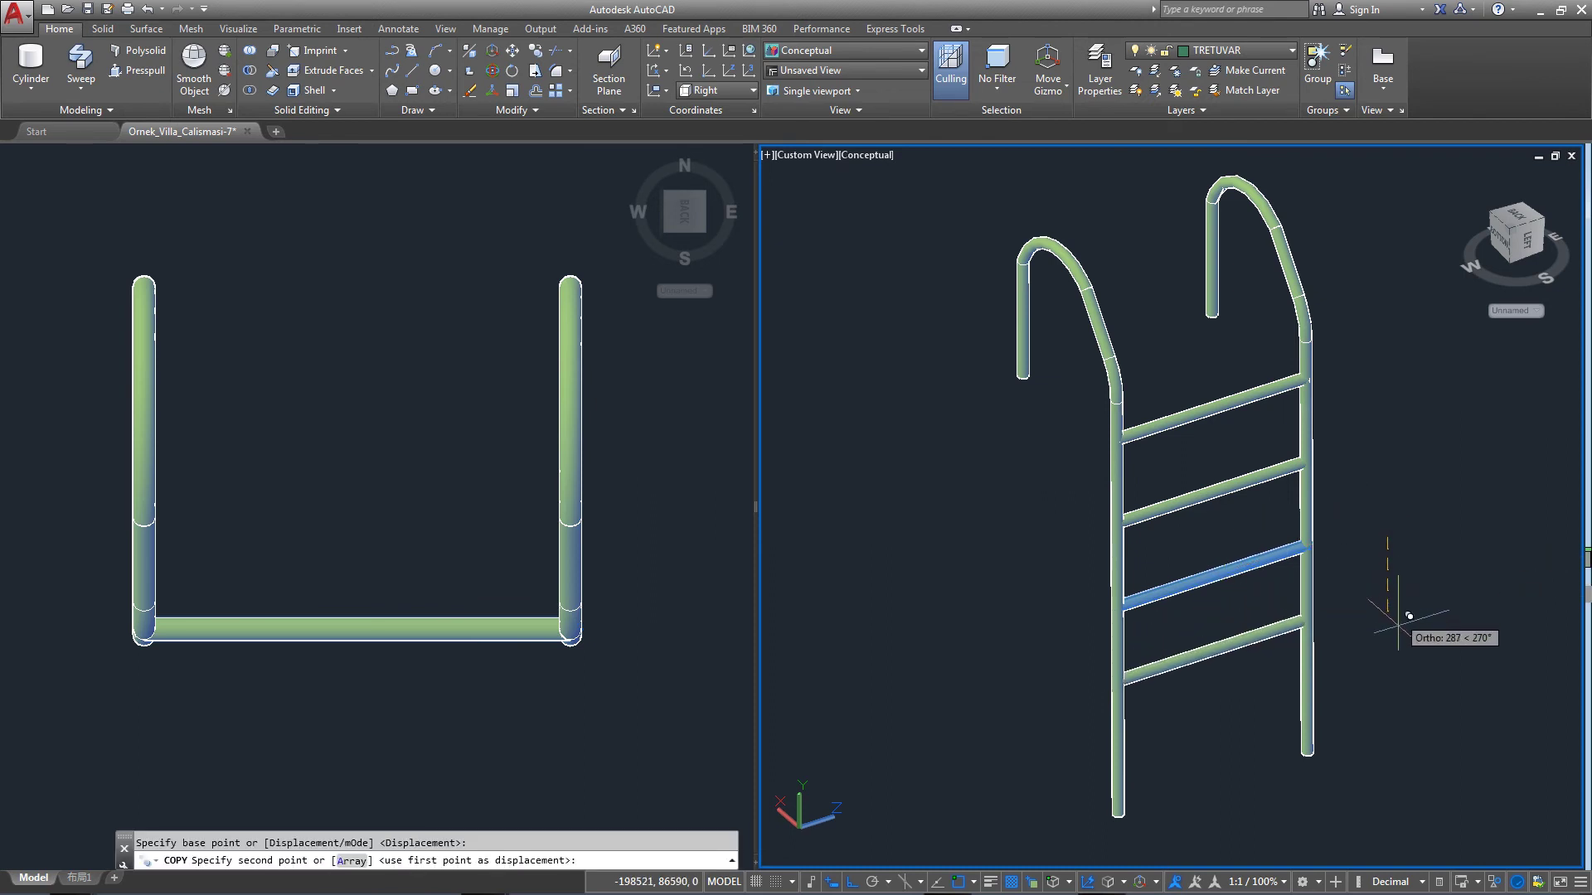
type("355")
key("Return")
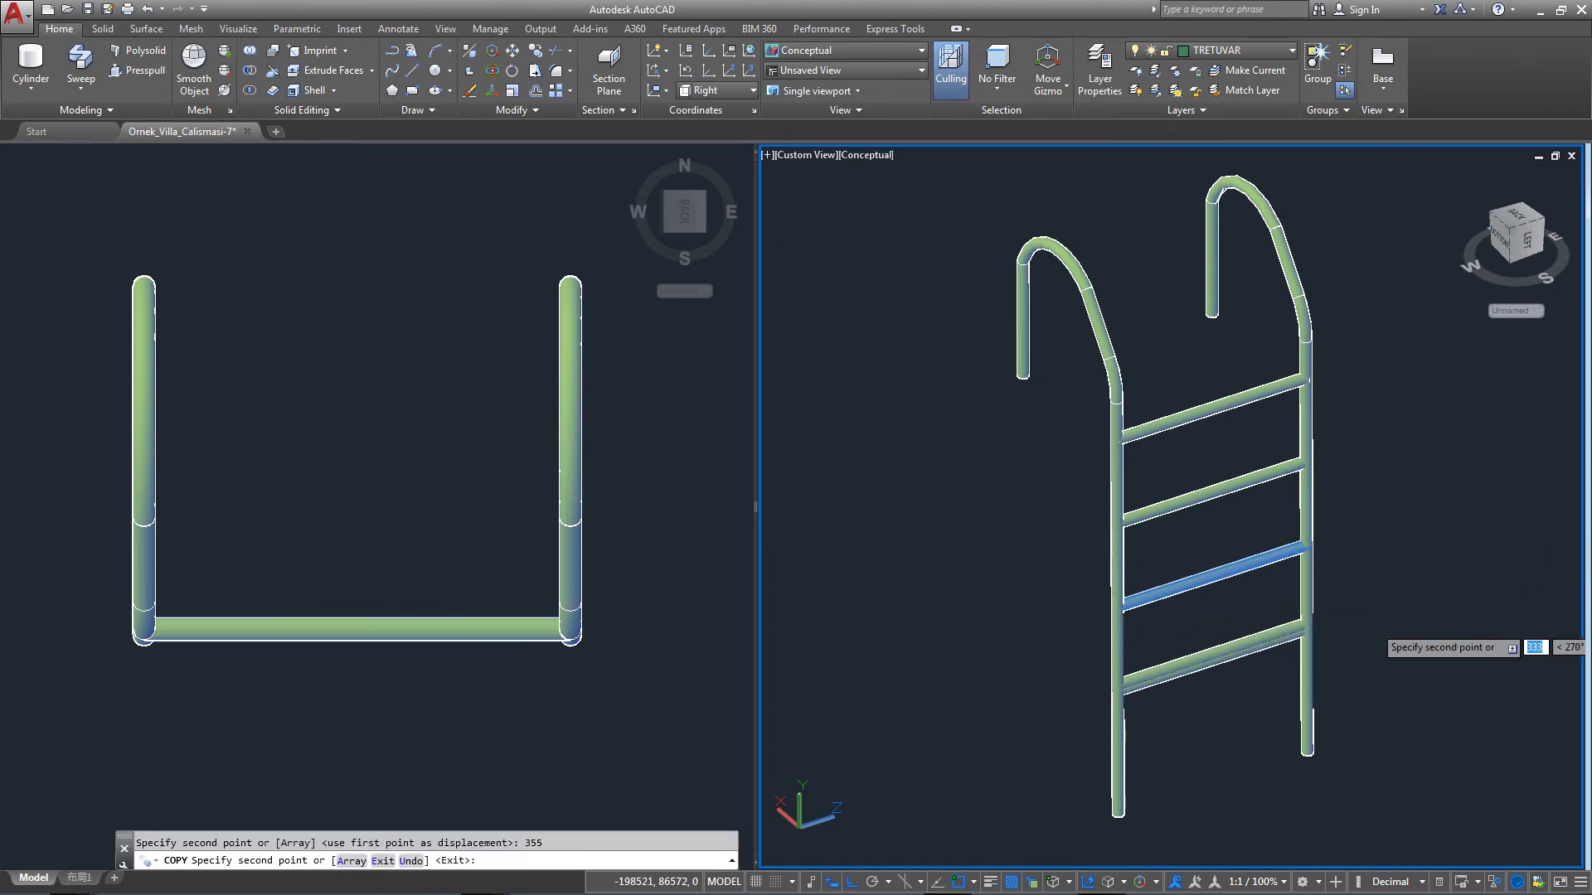
key("Escape")
scroll(1368, 605, "down", 4)
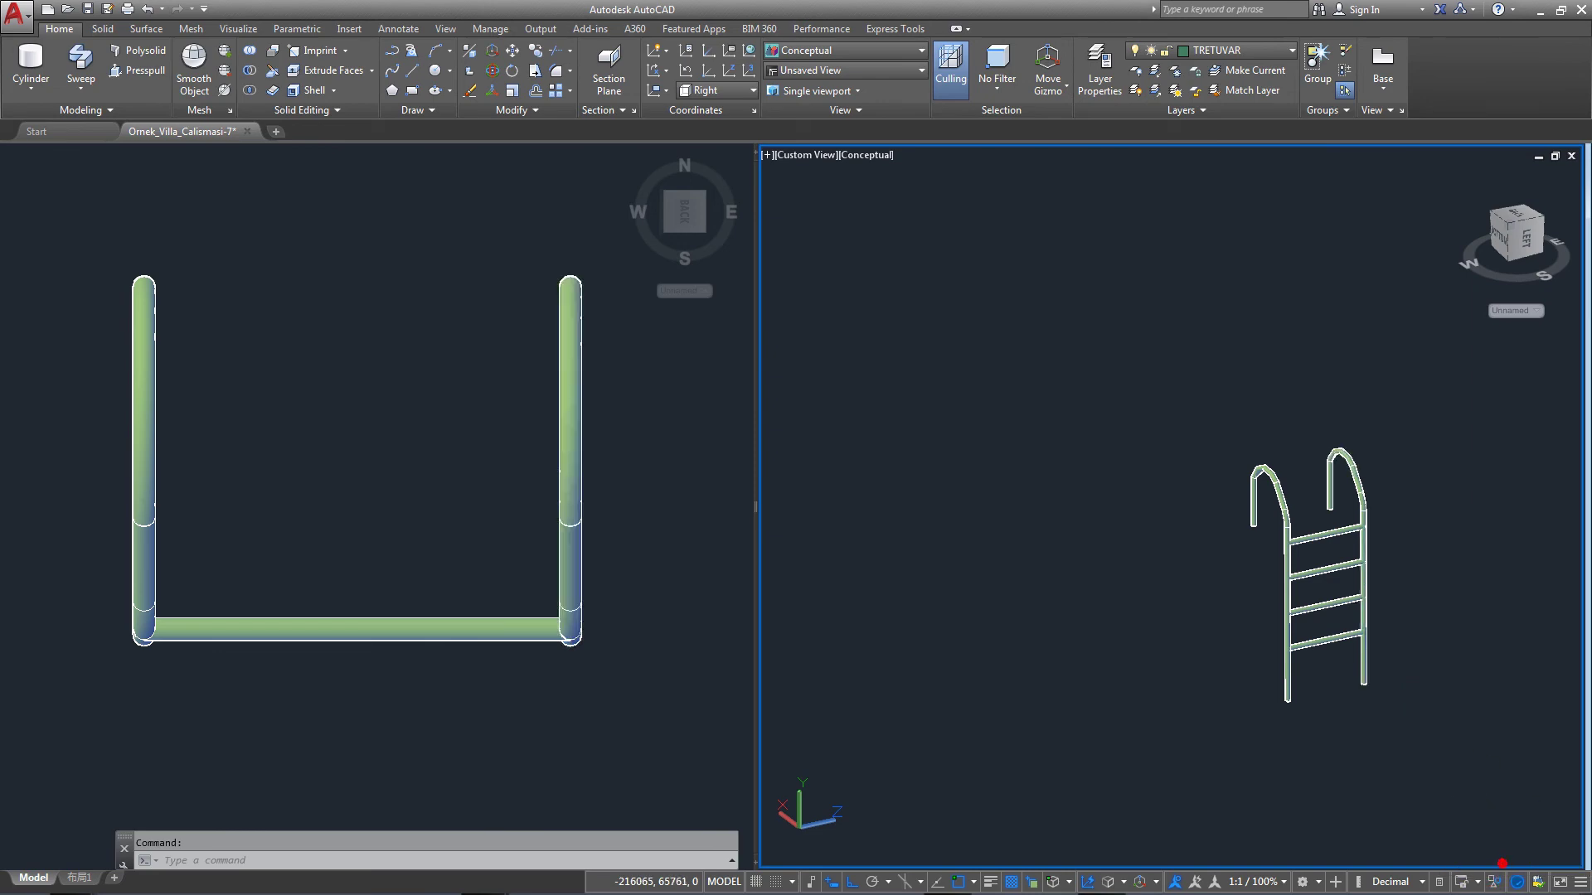
Orbit and zoom to view the ladder at the pool edge, then bring up Layer Properties.
middle_click_drag(1103, 332, 1119, 342, "shift")
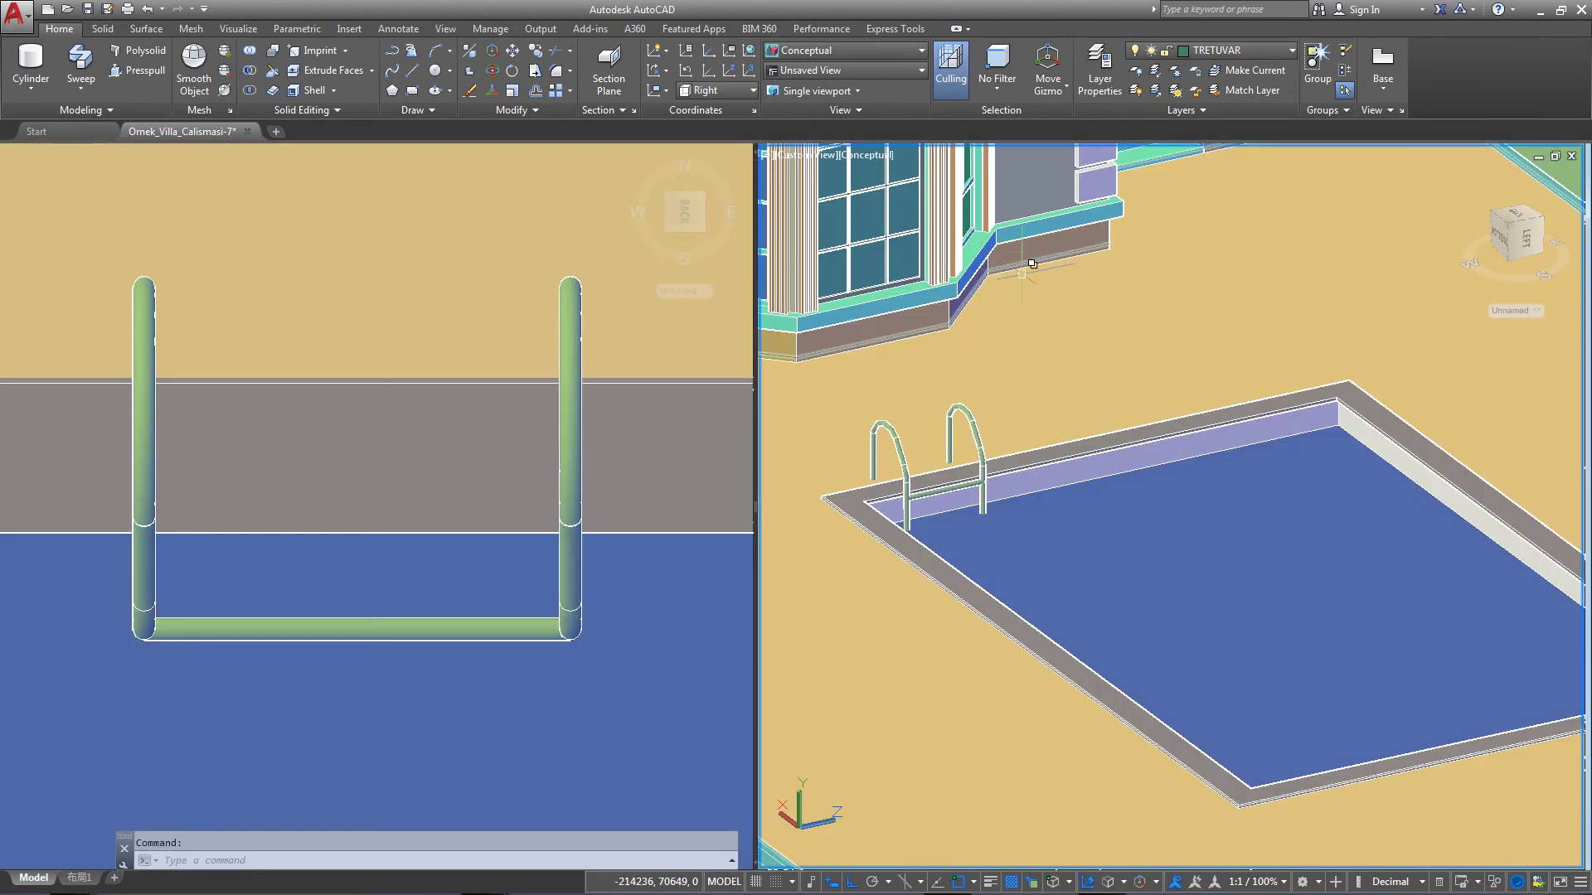
scroll(976, 496, "up", 1)
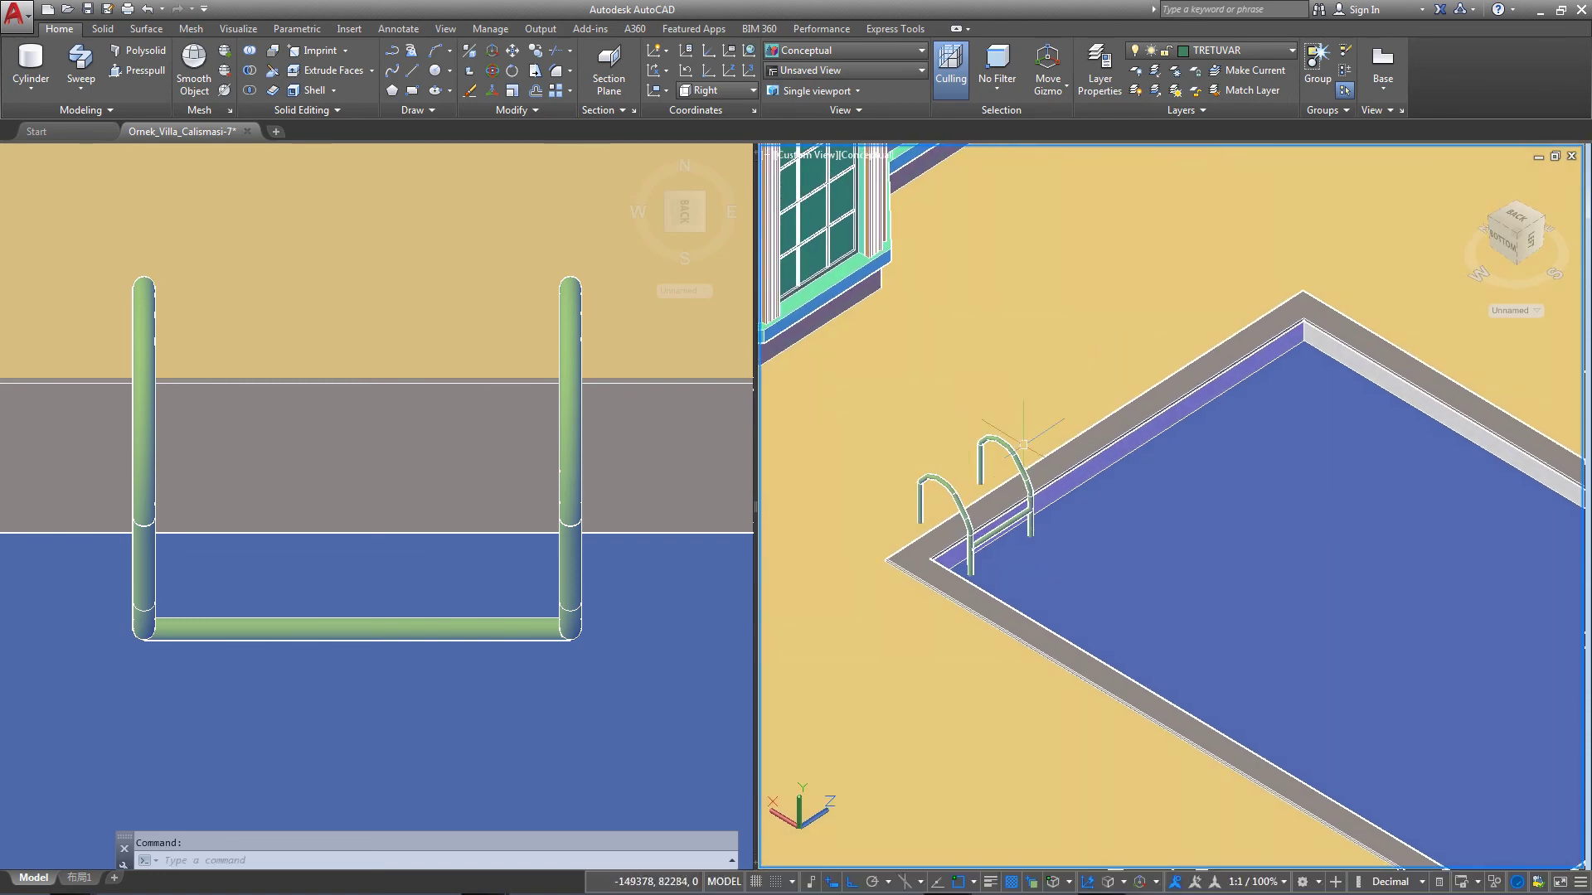
scroll(976, 496, "up", 2)
scroll(975, 496, "up", 2)
scroll(976, 495, "down", 2)
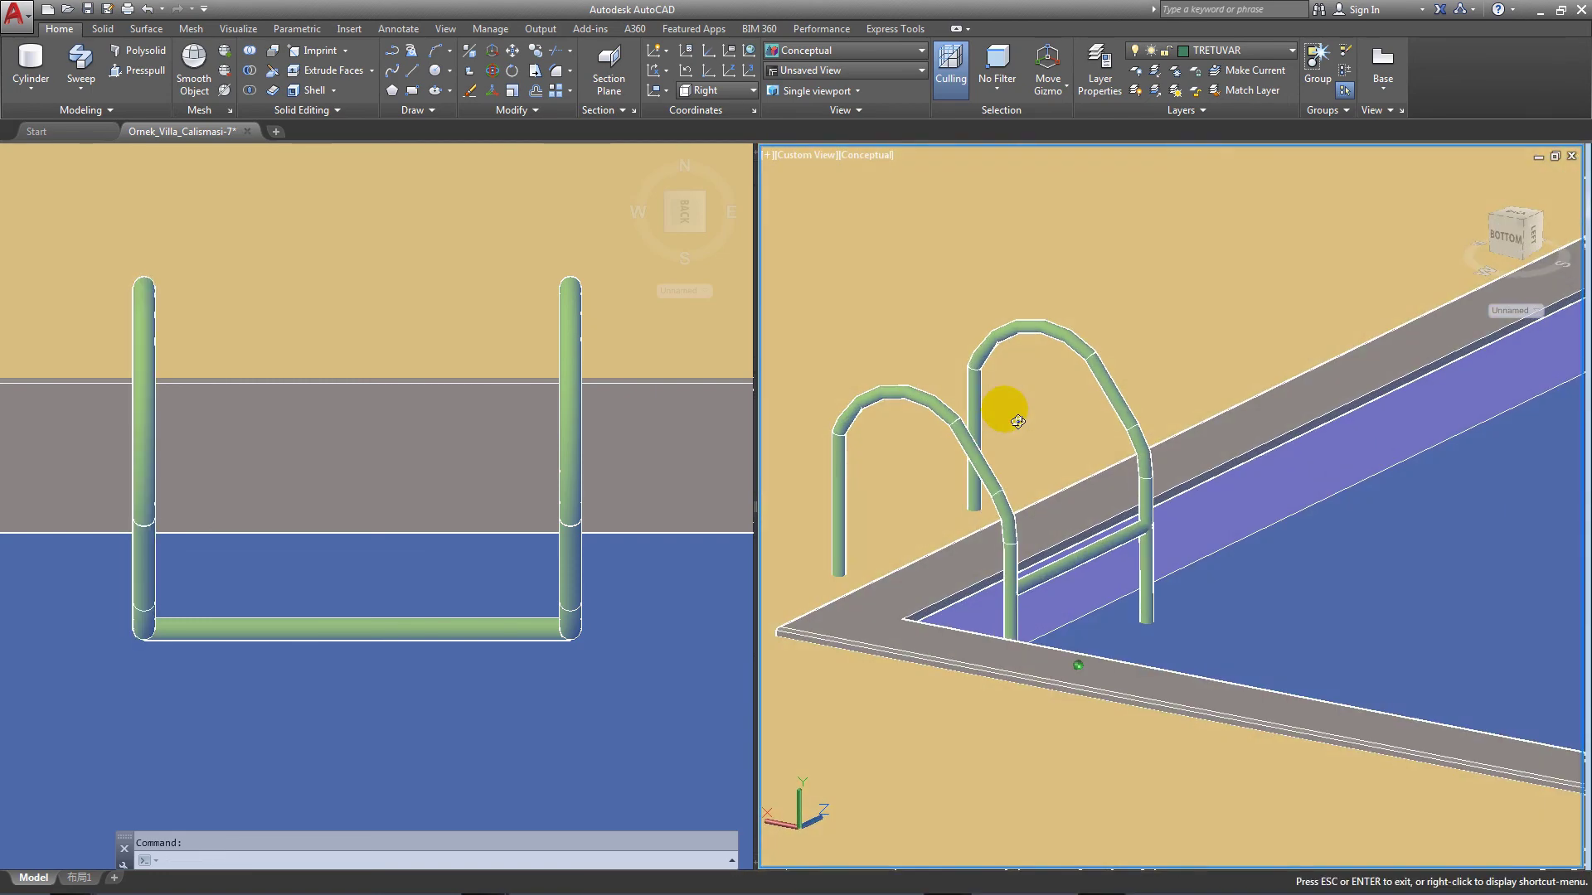
scroll(975, 496, "down", 1)
scroll(976, 496, "down", 3)
scroll(975, 495, "down", 3)
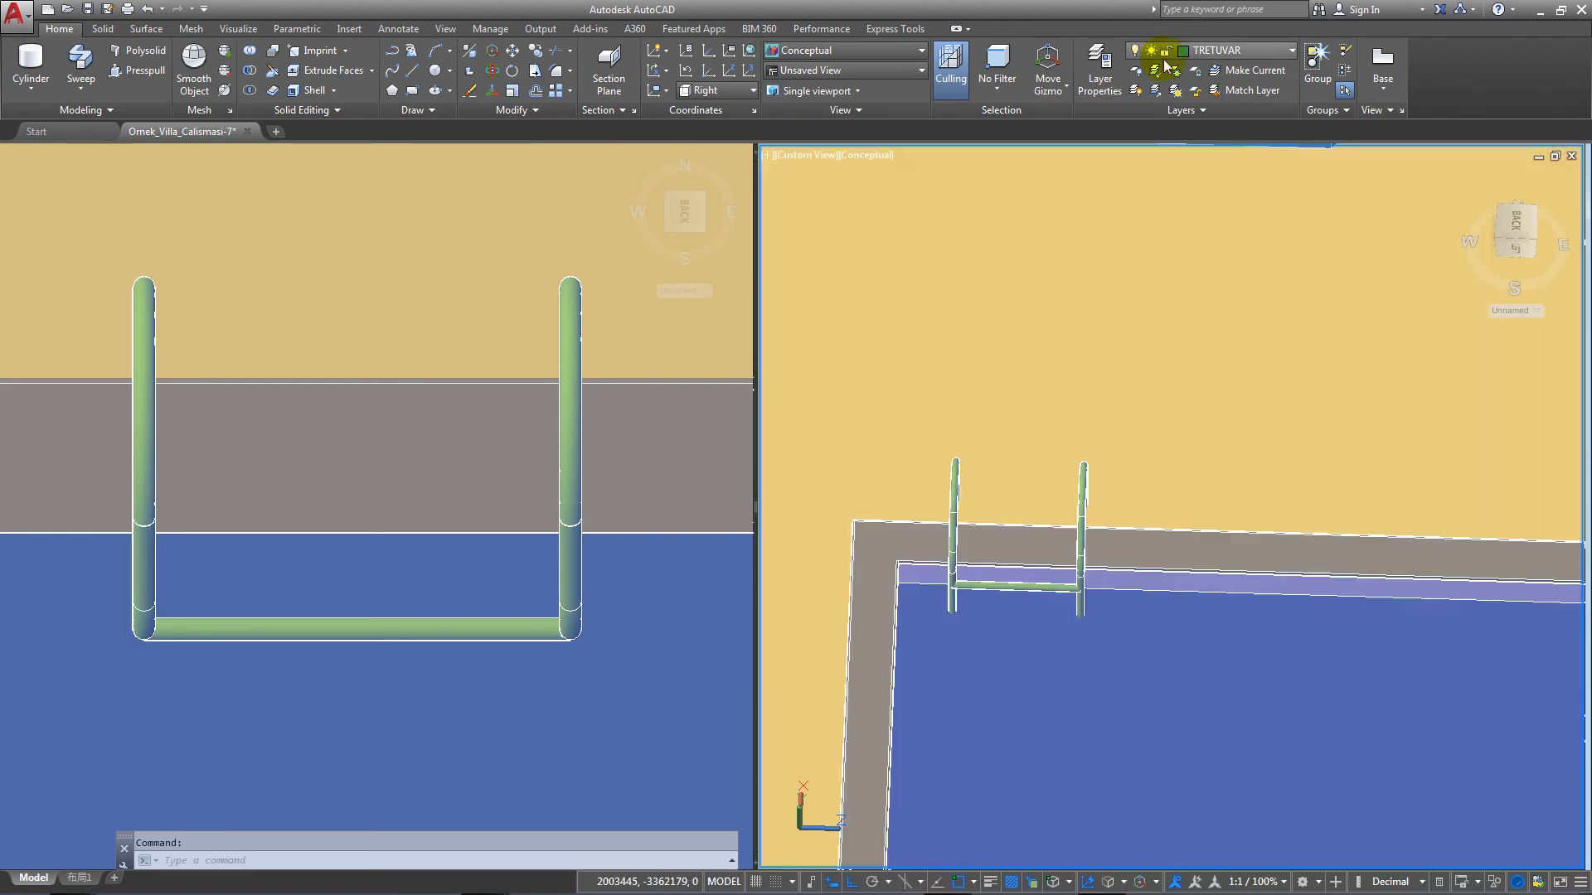
left_click(1099, 71)
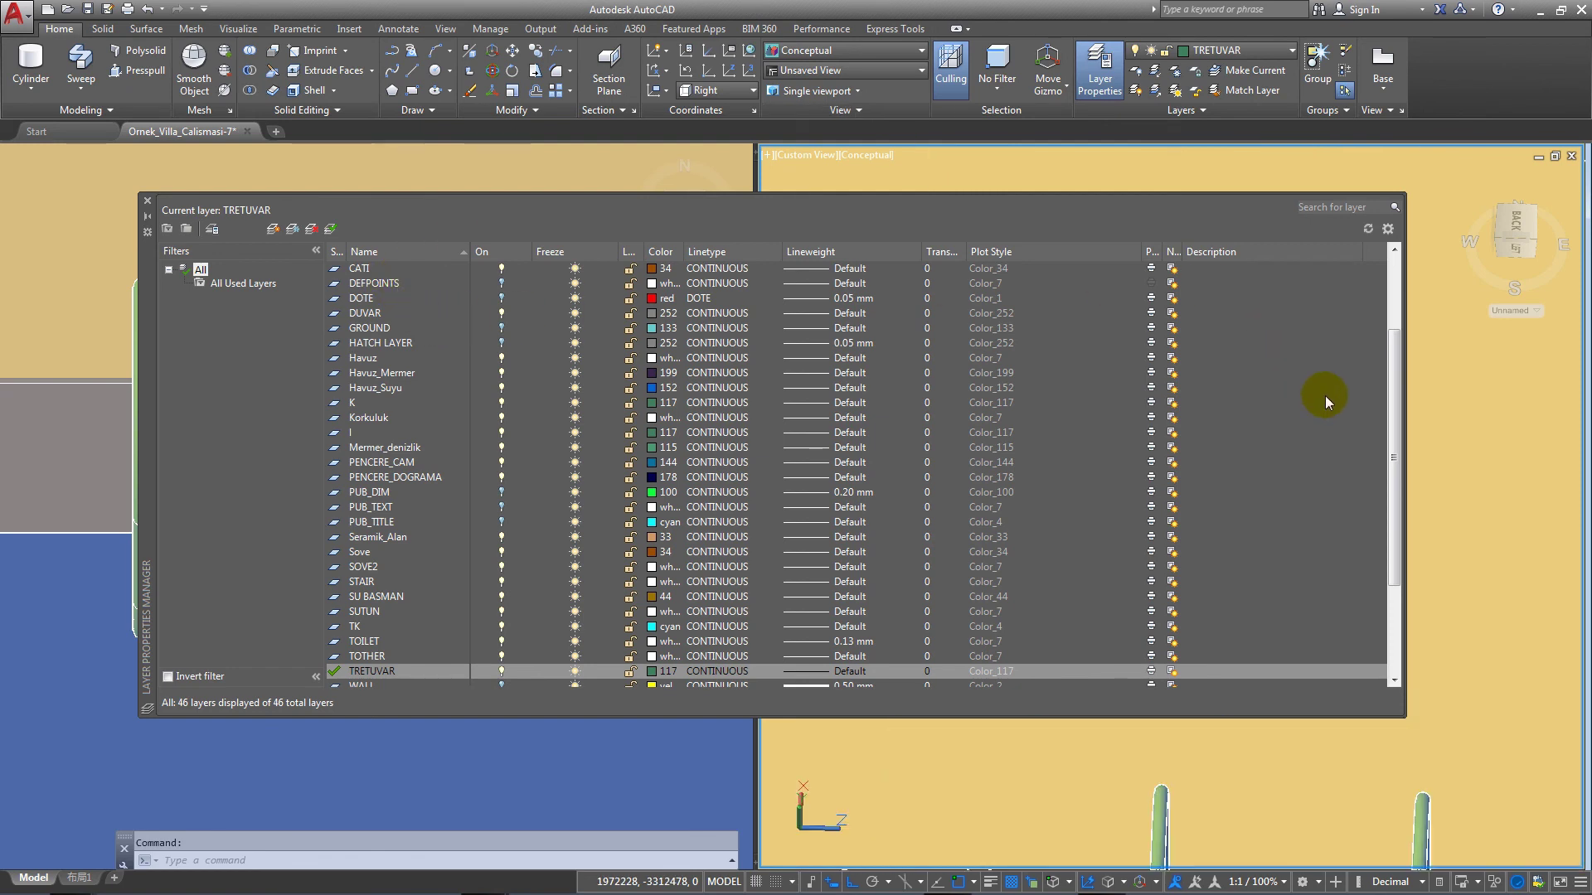
Add layer Havuz_Korkulugu_metal with colour 119 green and close the palette.
left_click_drag(1396, 434, 1398, 358)
left_click(369, 271)
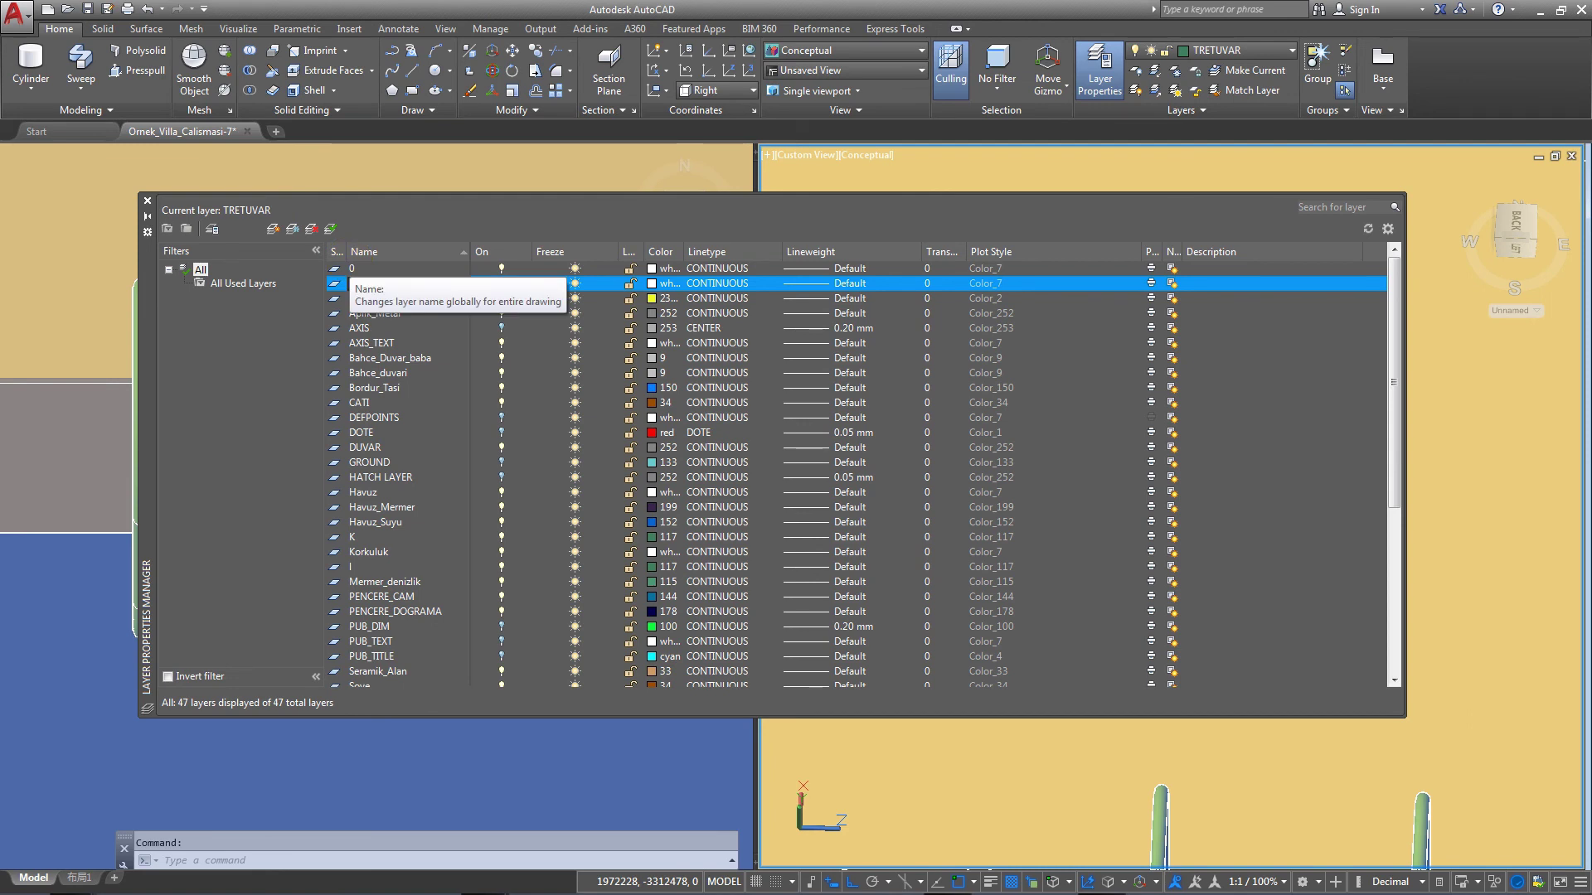
type("Havuz Ko")
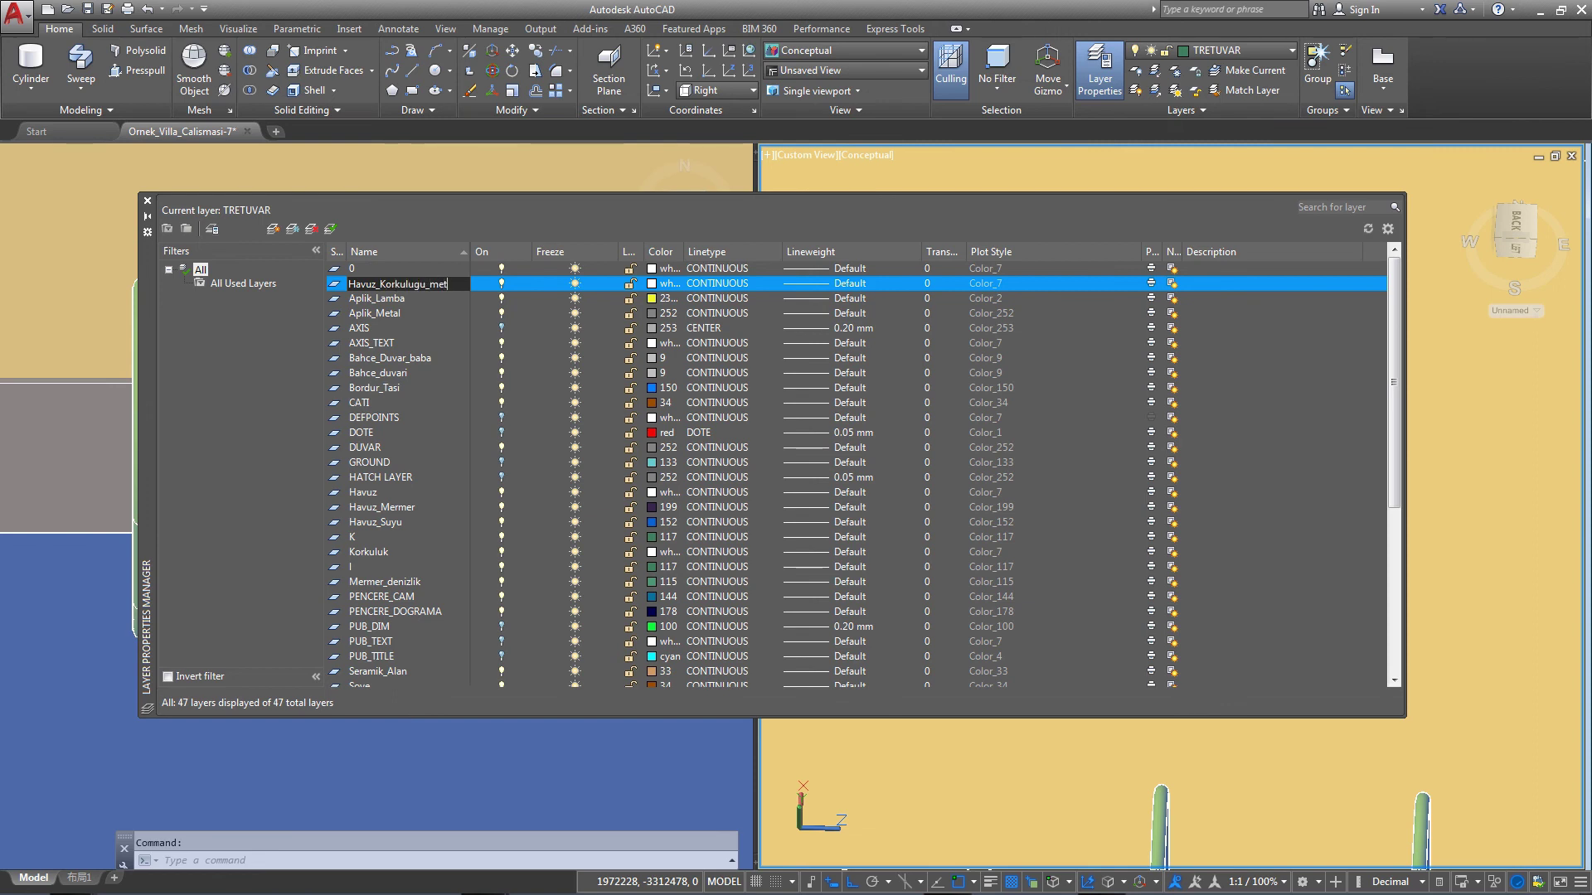
left_click(655, 288)
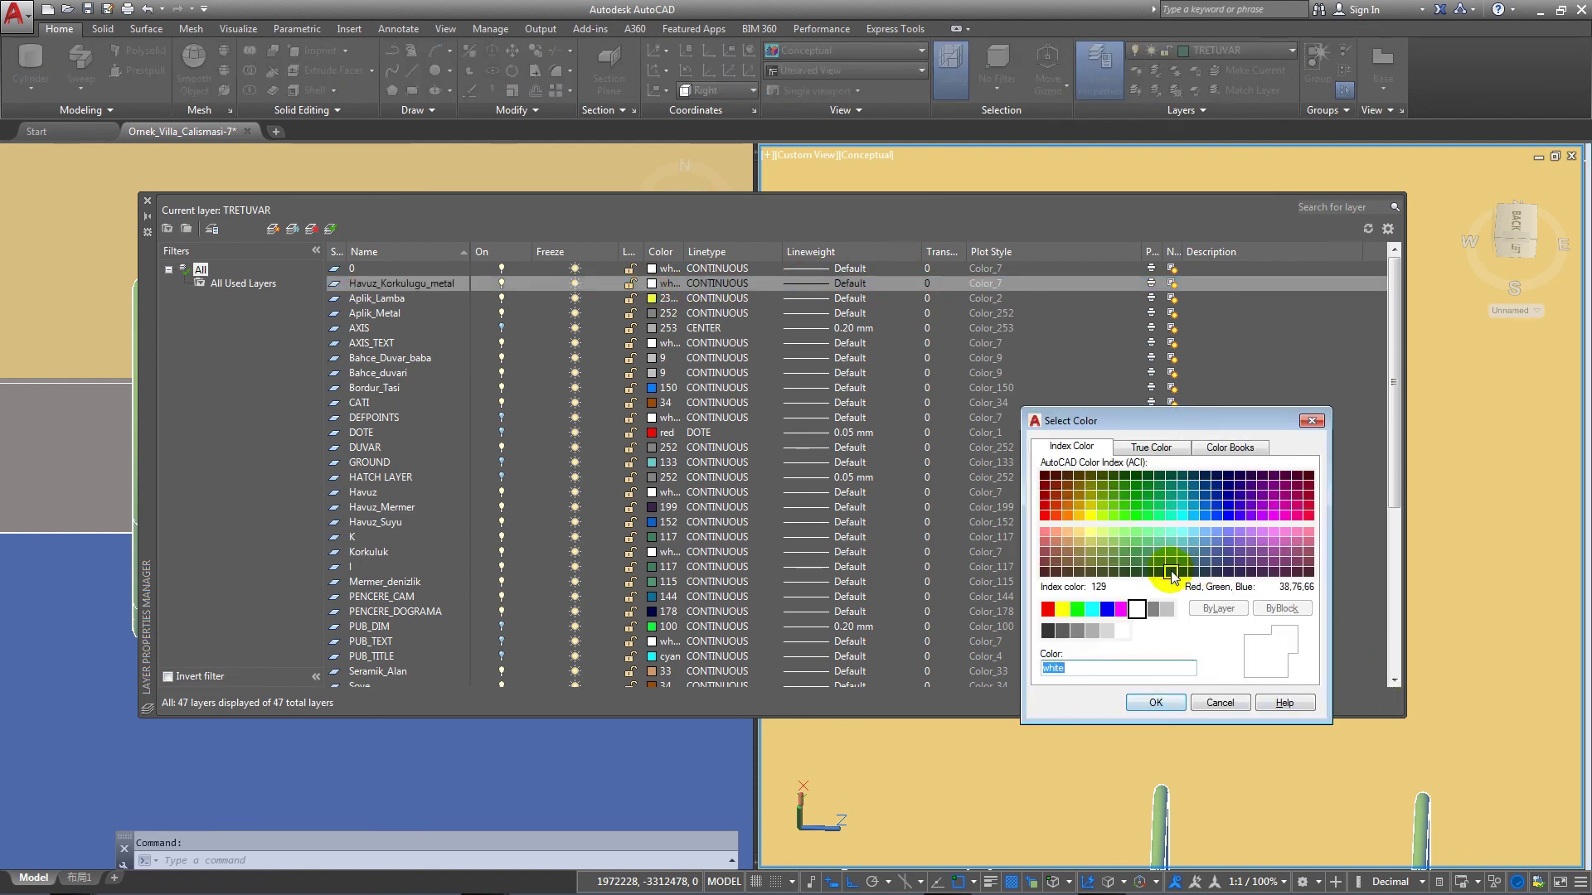
left_click(1159, 564)
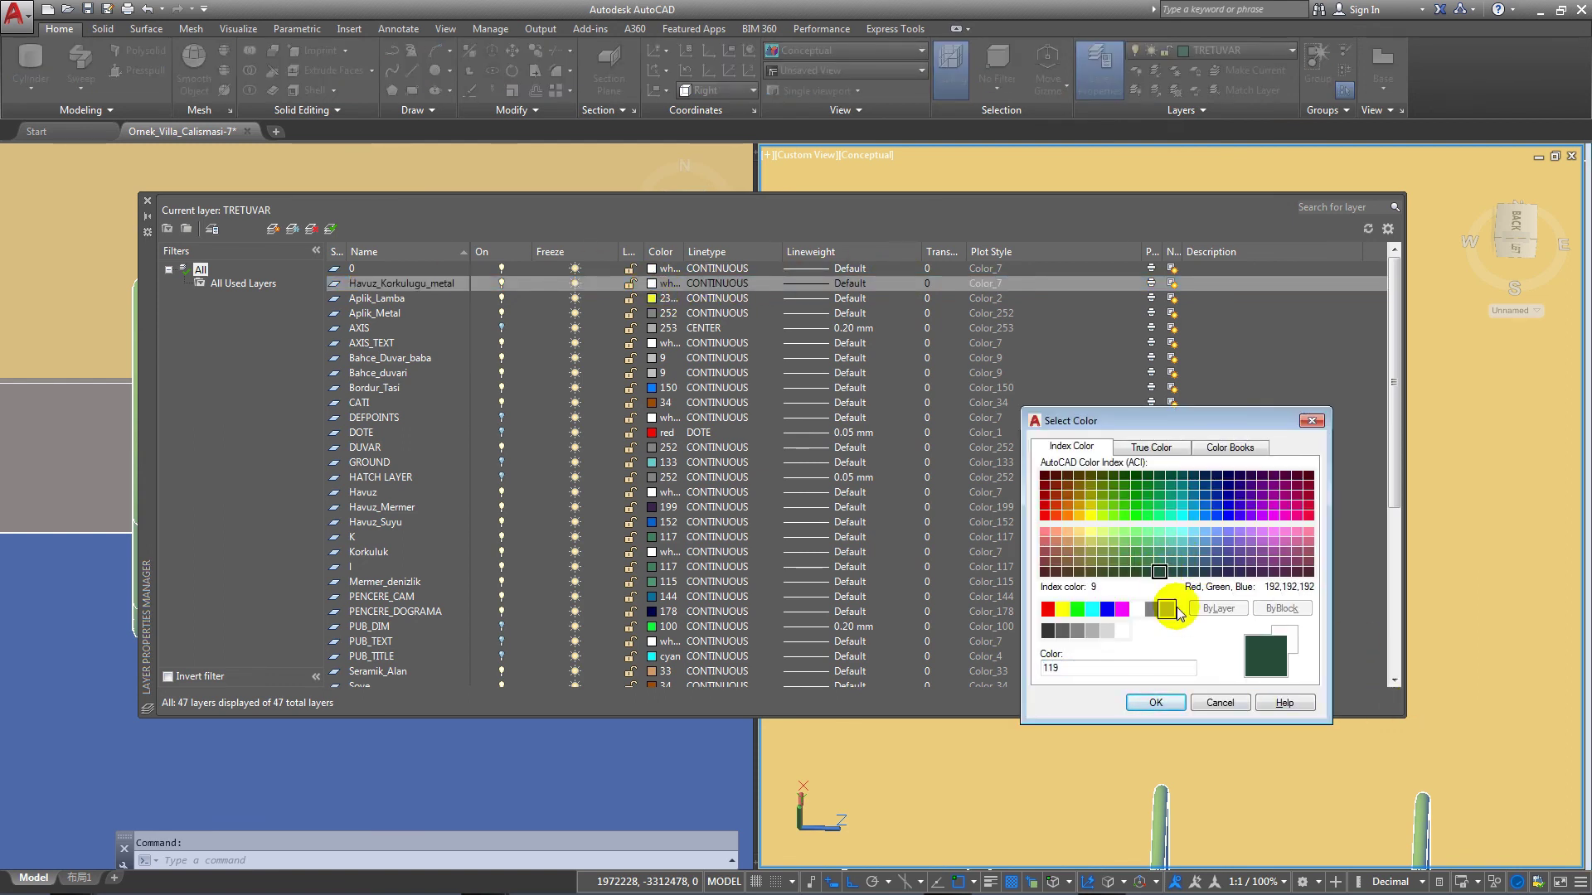
left_click(1155, 703)
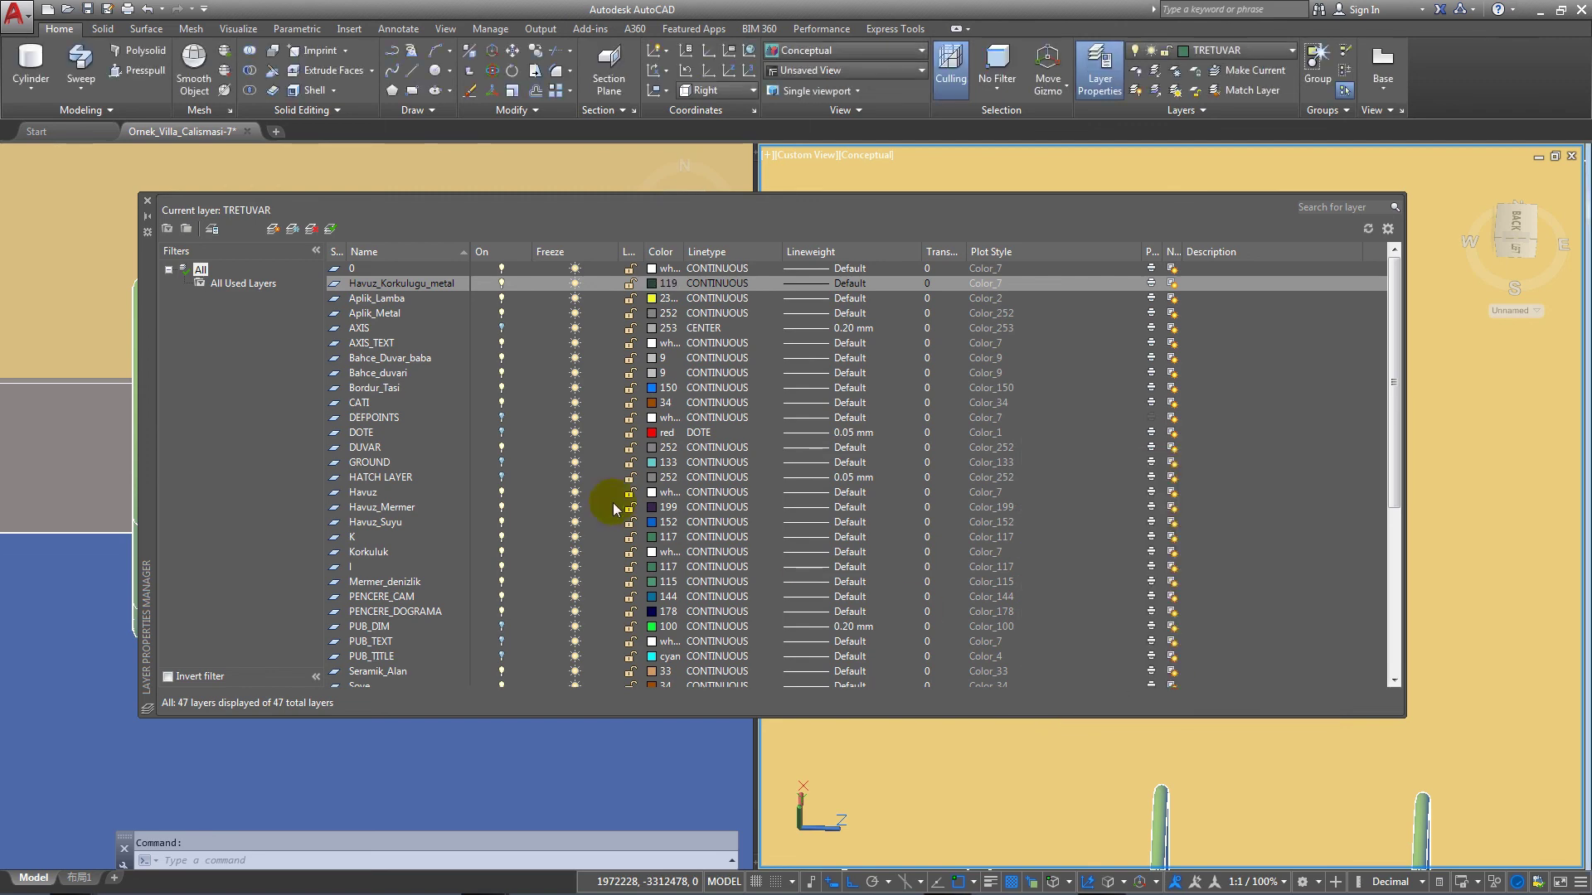
left_click(147, 201)
In 2D Wireframe, window-select the ladder and assign it to layer Havuz_Korkulugu_metal.
scroll(881, 330, "down", 3)
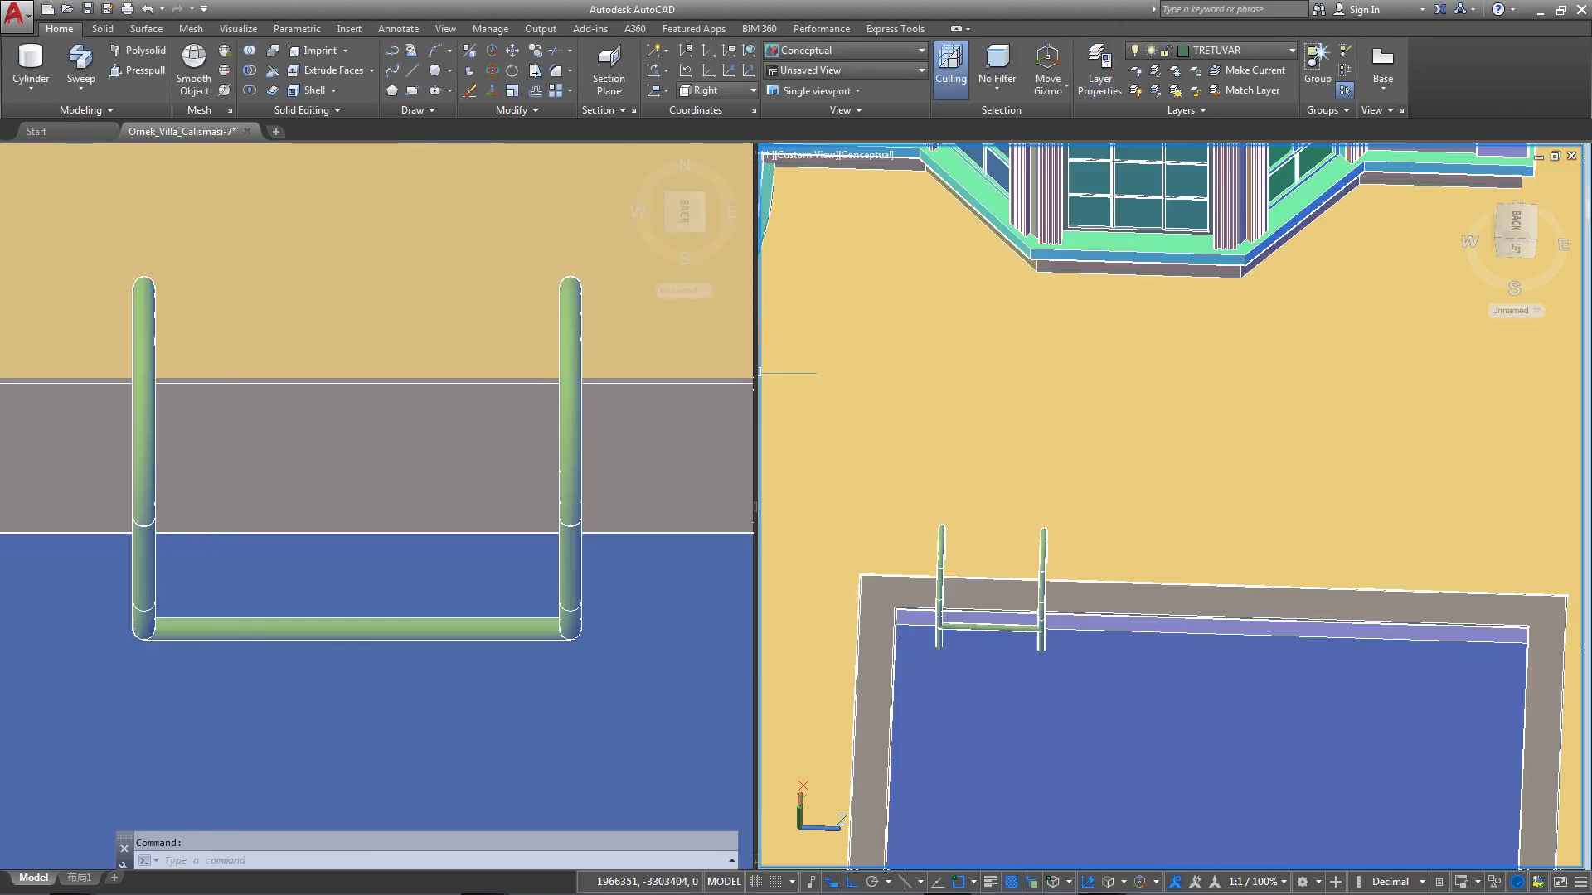
middle_click_drag(933, 506, 888, 428)
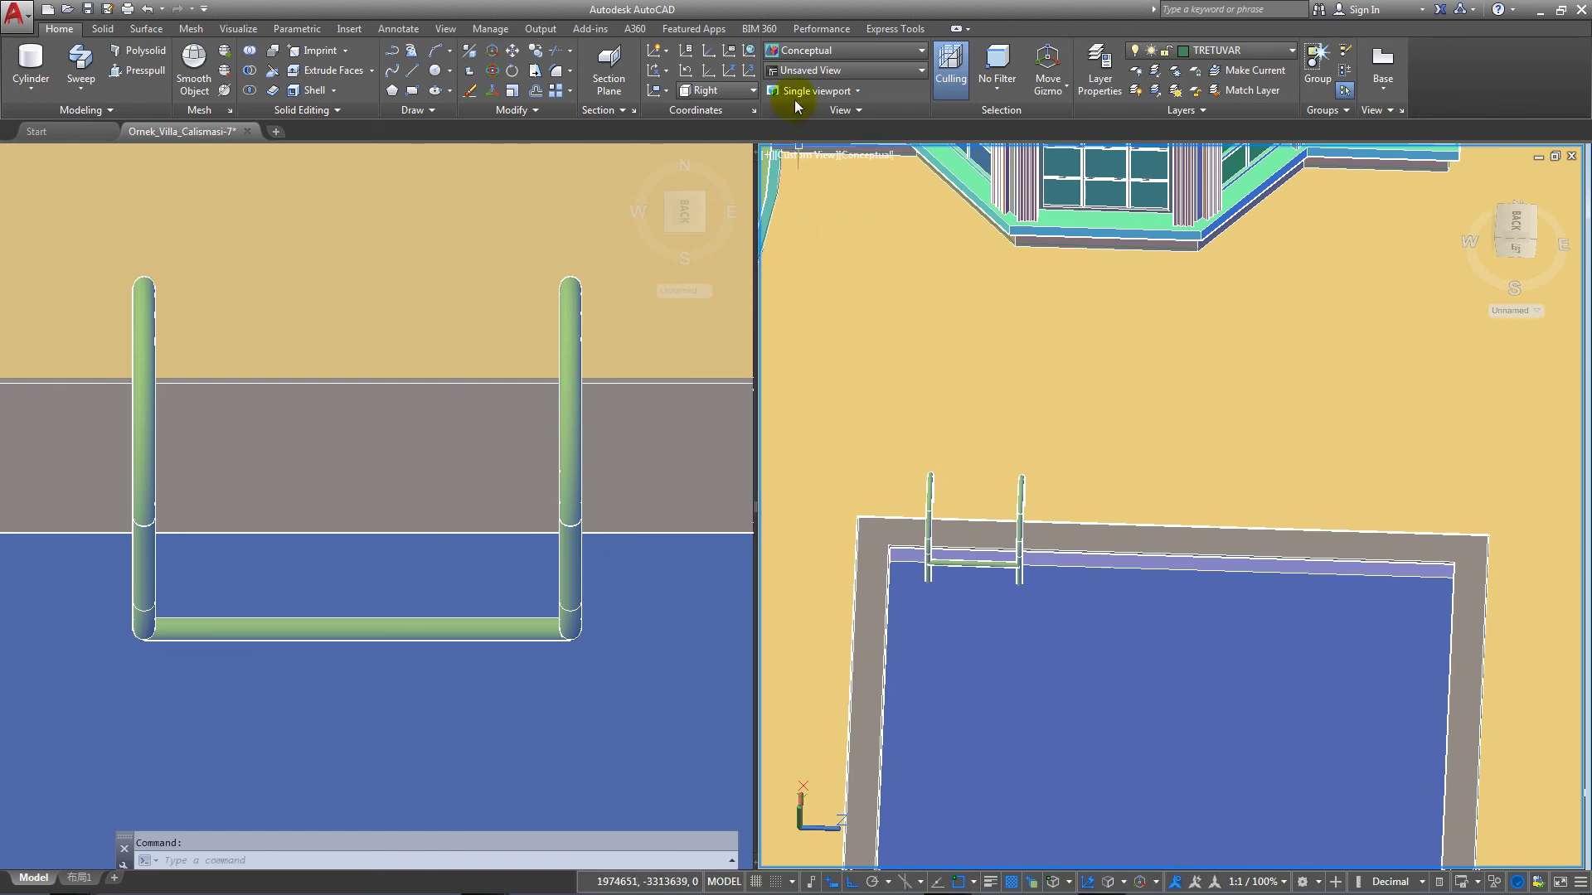
left_click(800, 58)
left_click(983, 415)
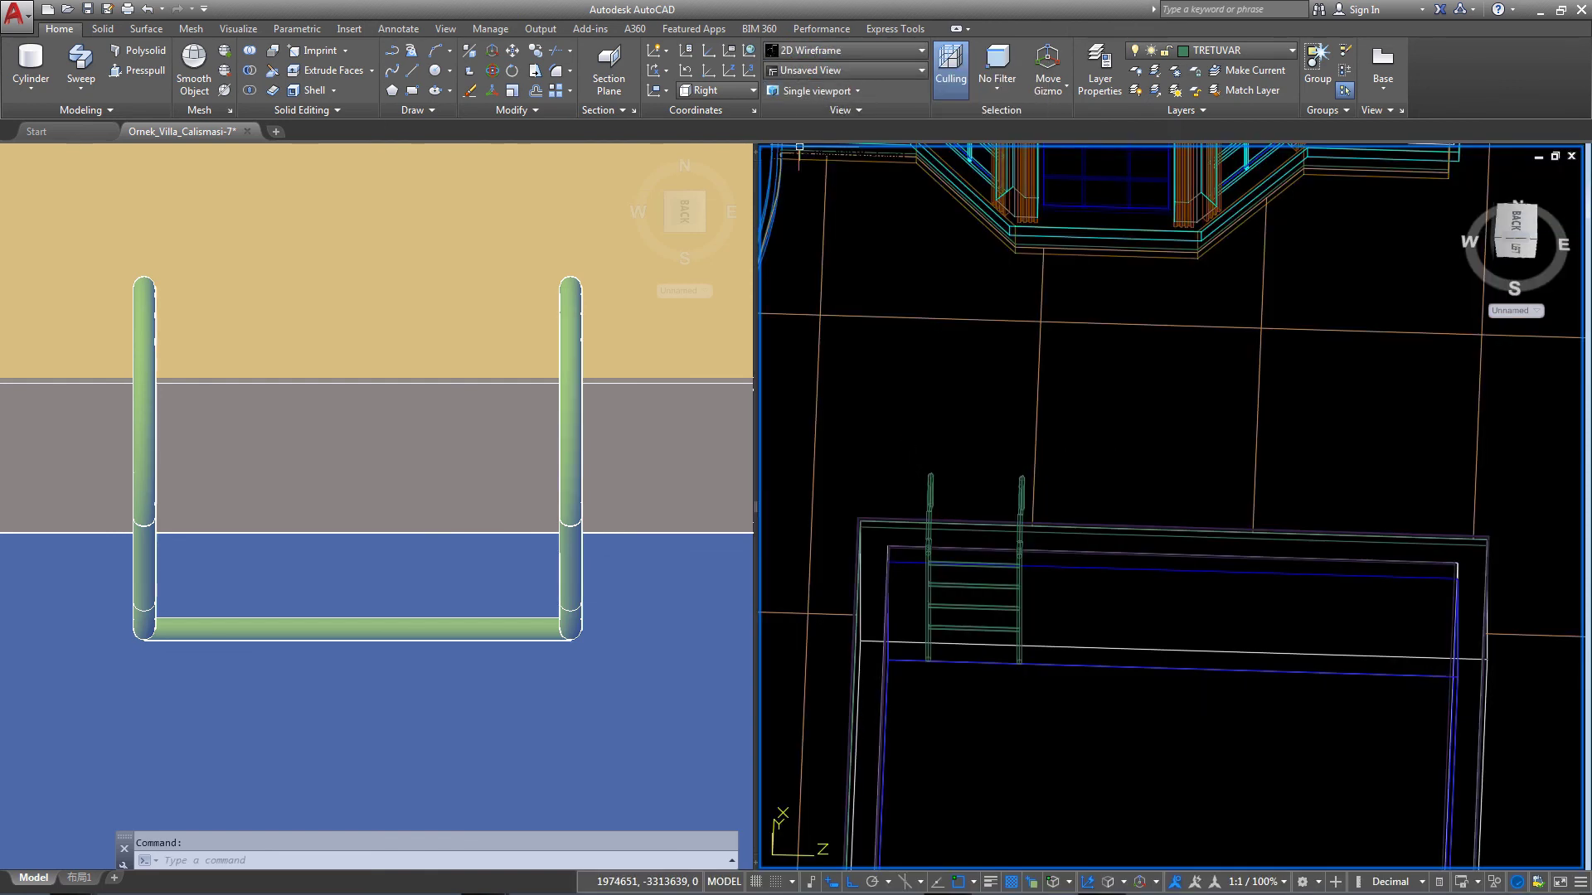
left_click(906, 437)
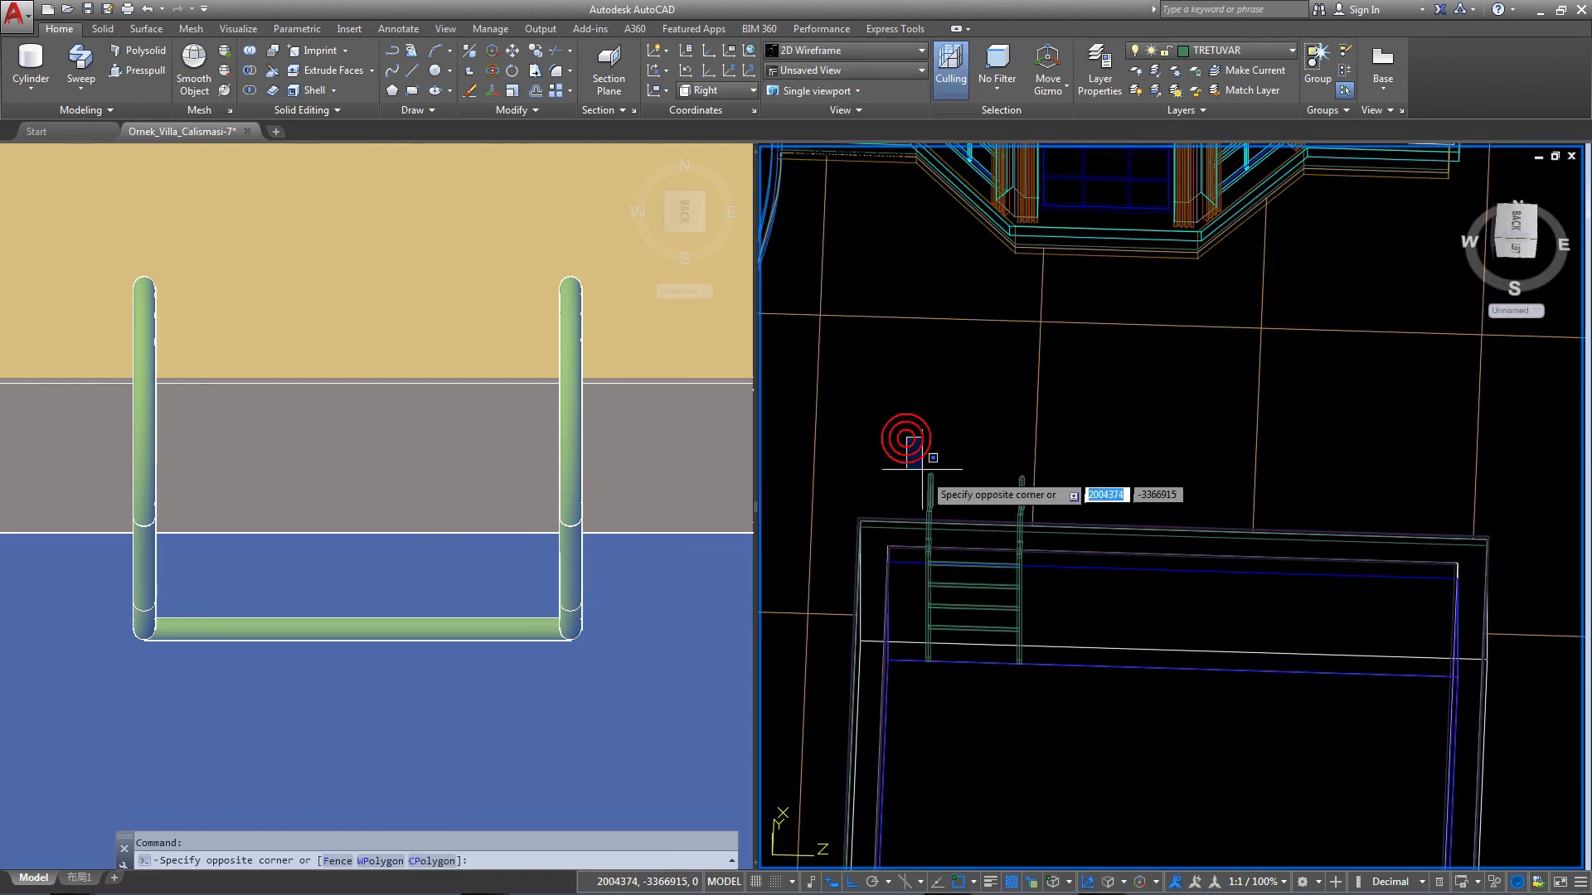
left_click(1045, 704)
left_click(1235, 50)
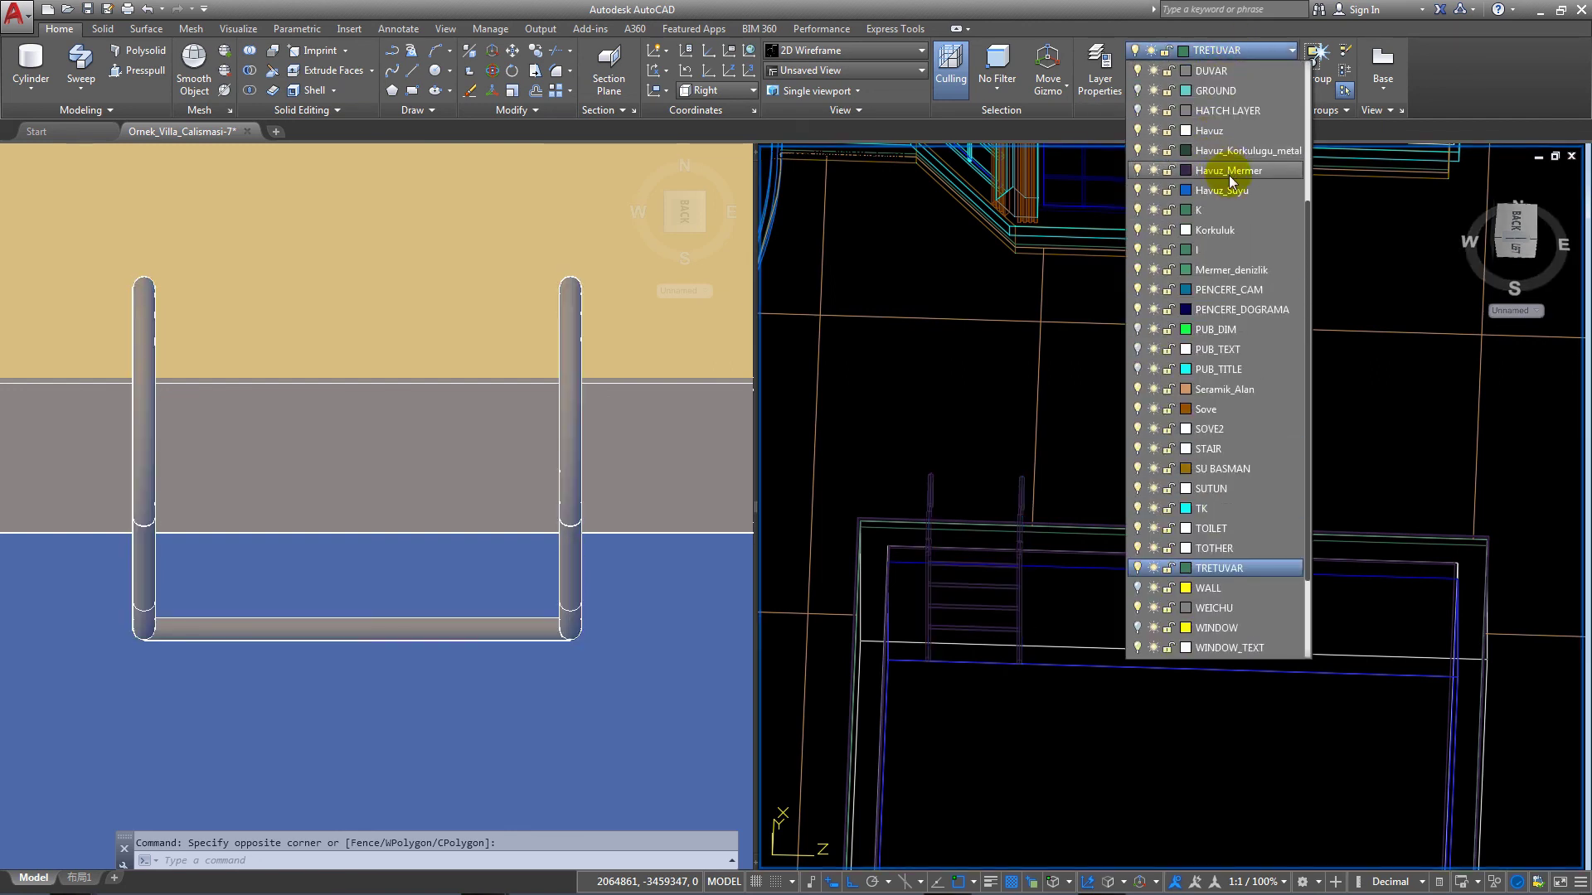
left_click(1231, 152)
Restore Conceptual shading and orbit out to an overall view of villa and pool.
middle_click_drag(1172, 398, 1208, 444)
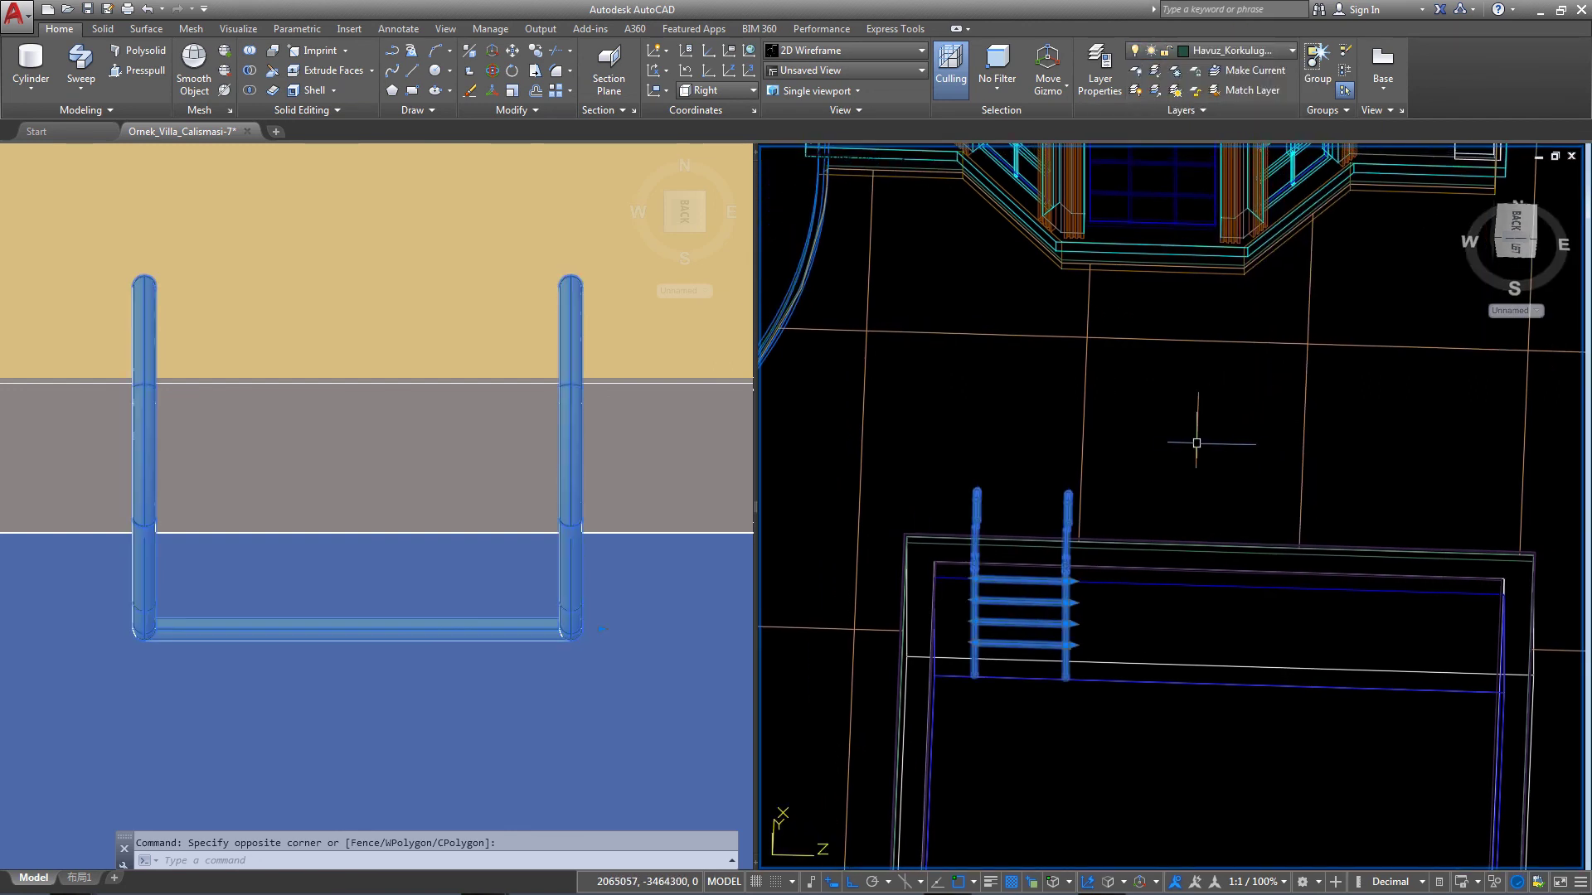
left_click(856, 76)
left_click(843, 50)
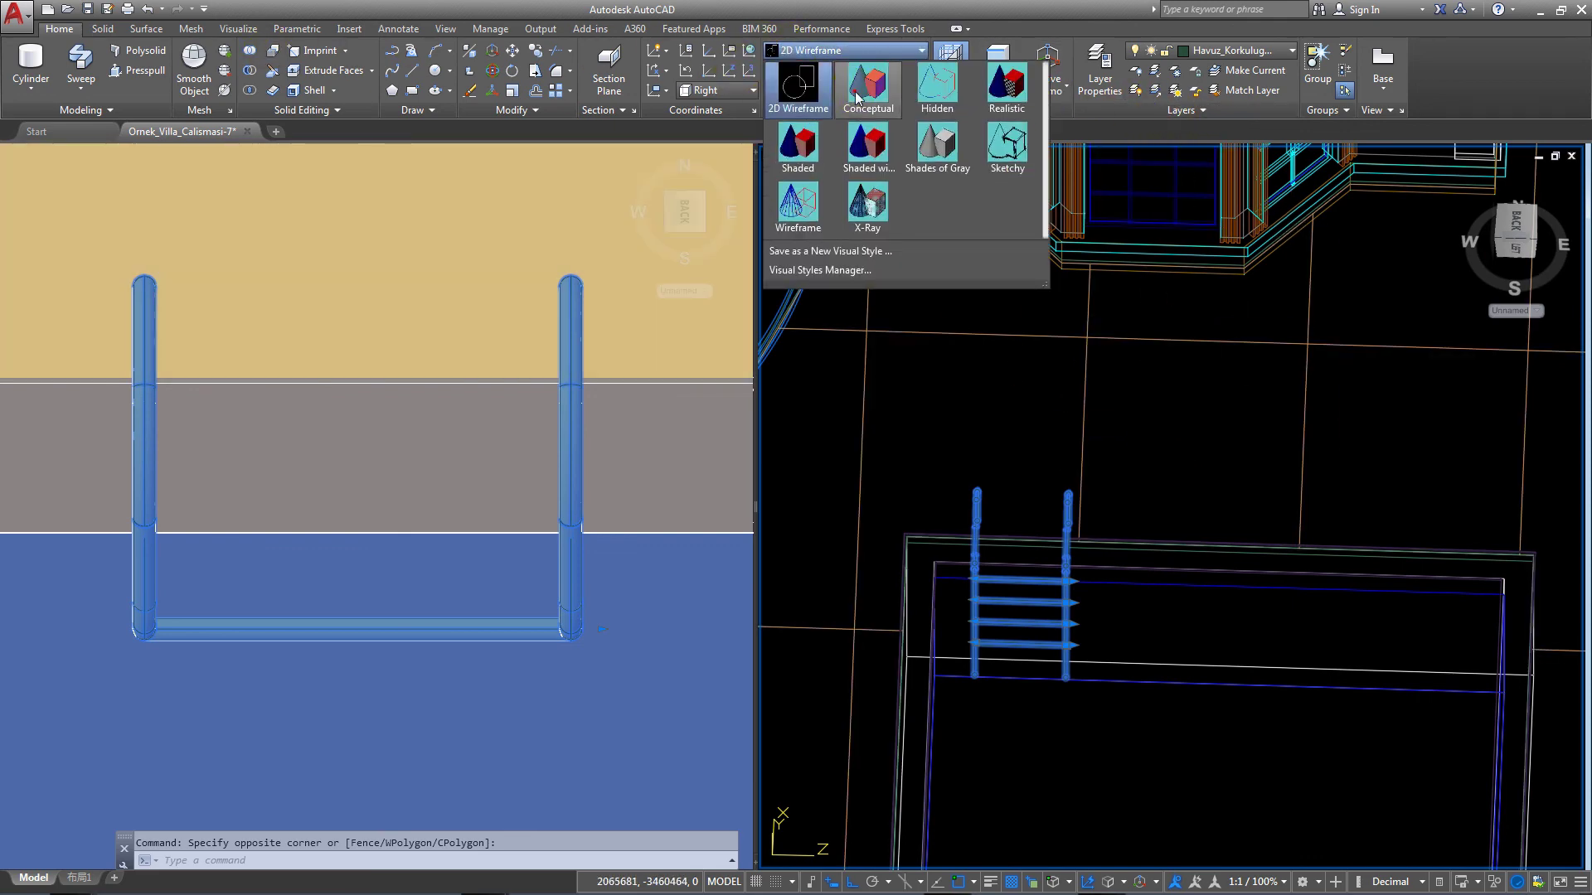
left_click(872, 77)
scroll(1120, 465, "down", 5)
middle_click_drag(1126, 508, 1248, 426, "shift")
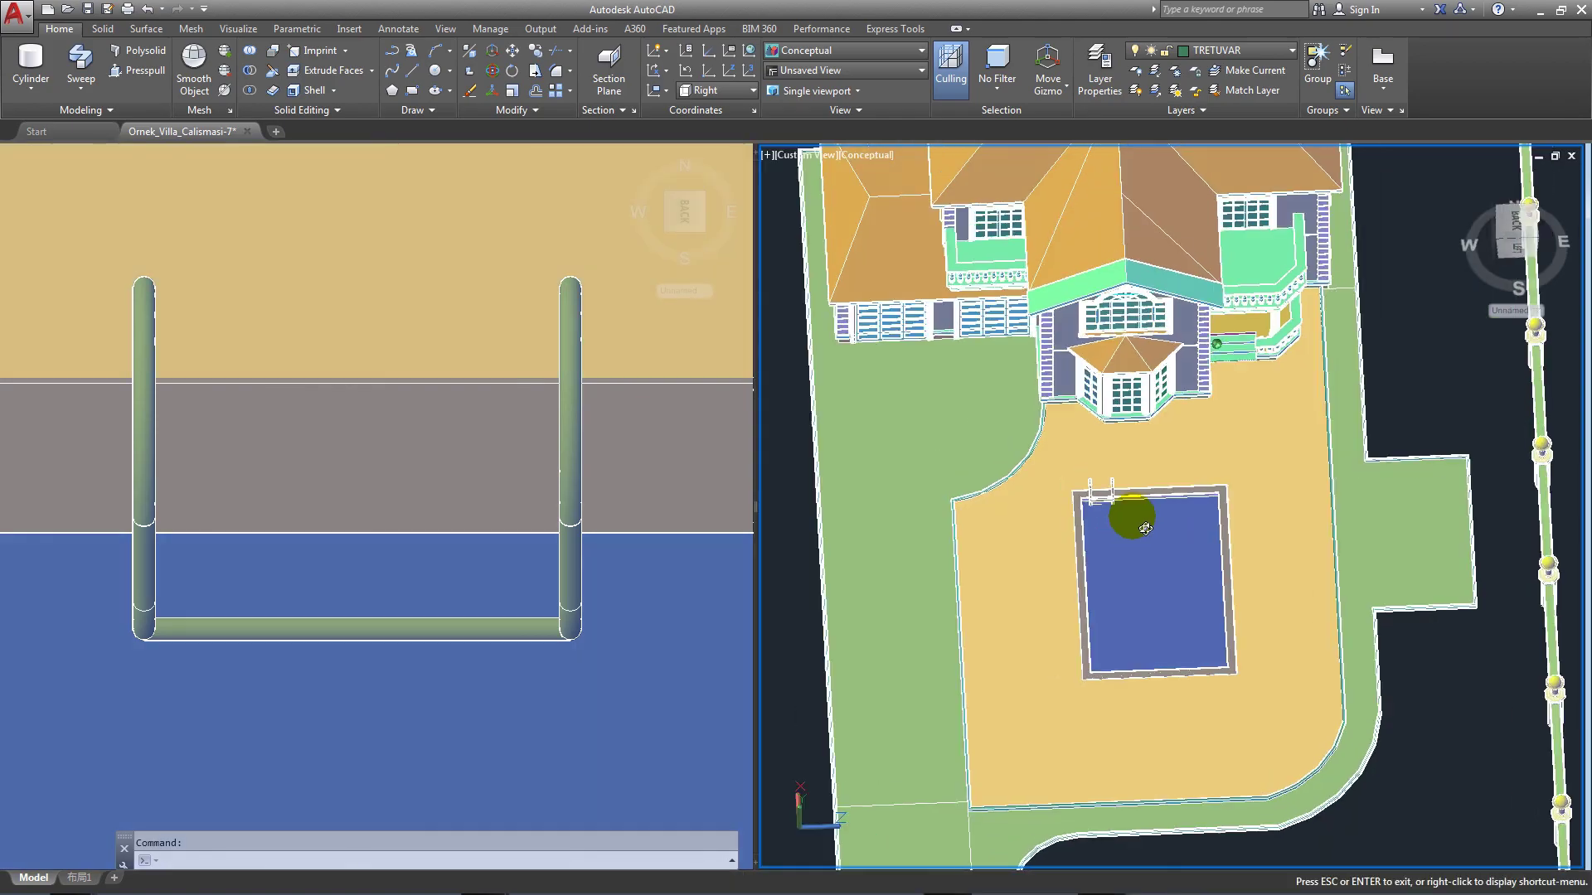